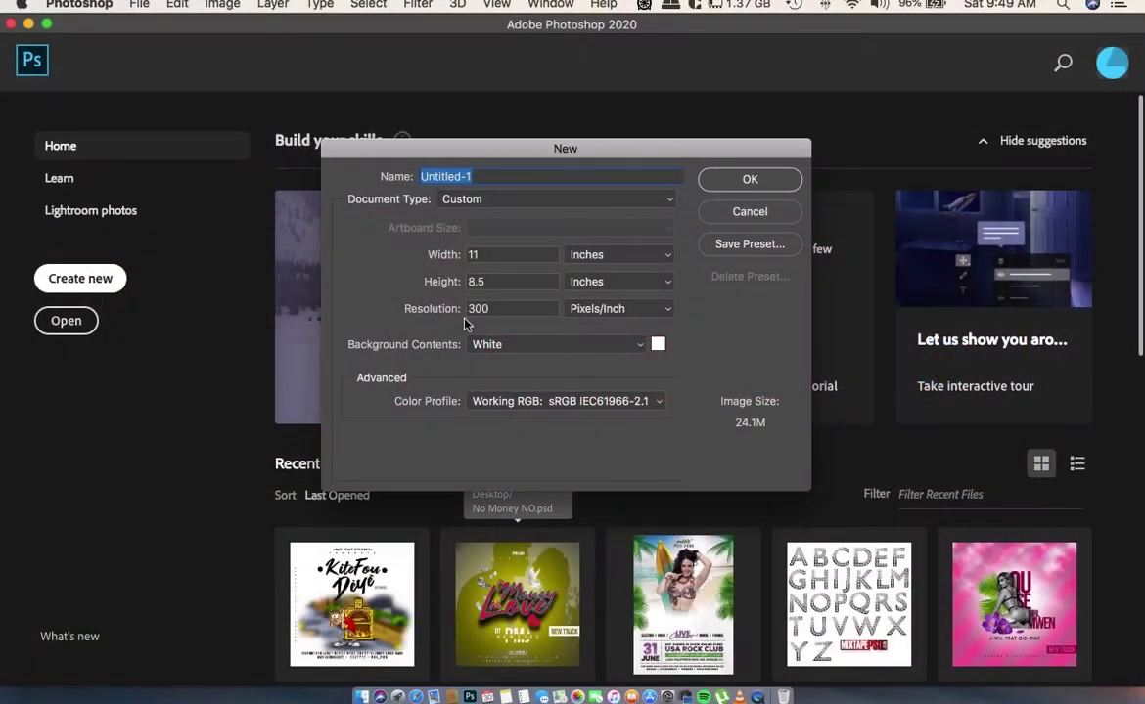
- Create a new 11 × 8.5 in landscape document at 300 ppi with Artboards enabled
left_click(749, 212)
left_click(139, 5)
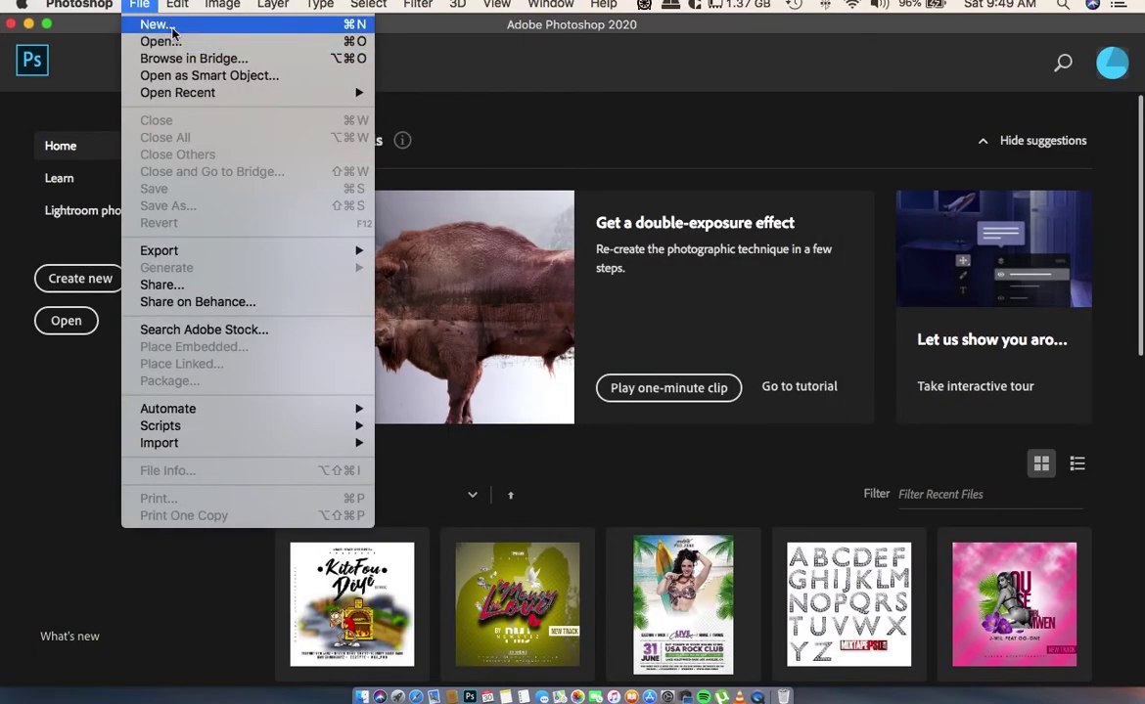
left_click(154, 23)
left_click(817, 192)
left_click(827, 248)
left_click(952, 248)
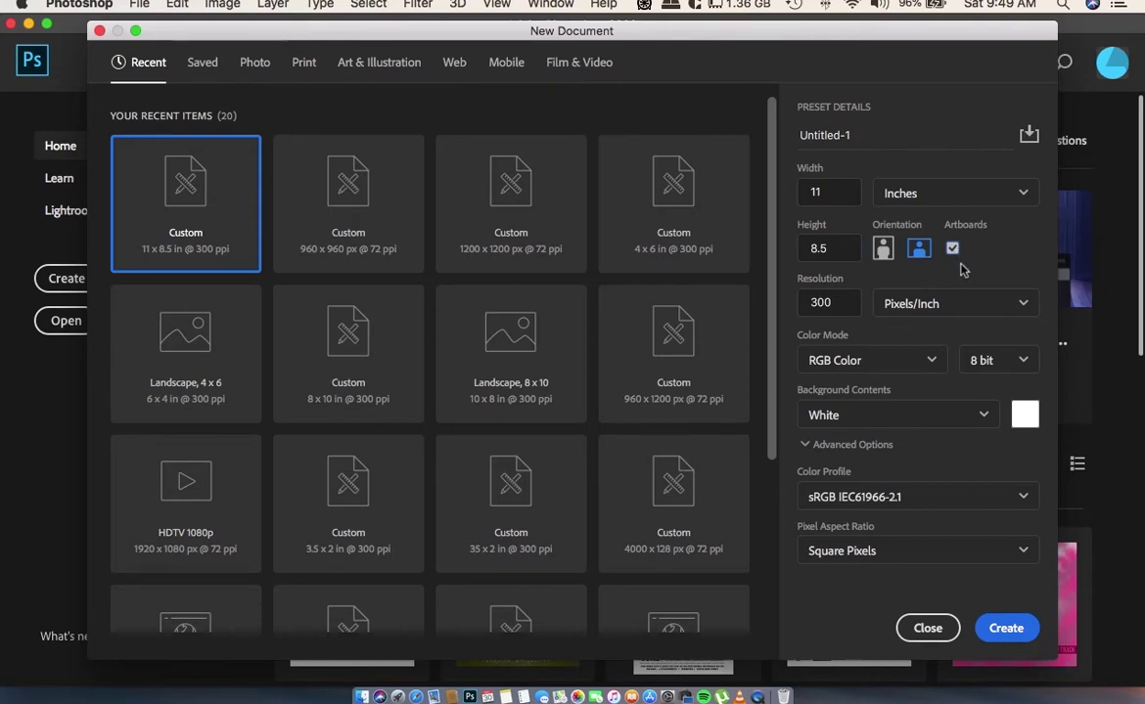
left_click(820, 302)
left_click(812, 250)
key("shift+Tab")
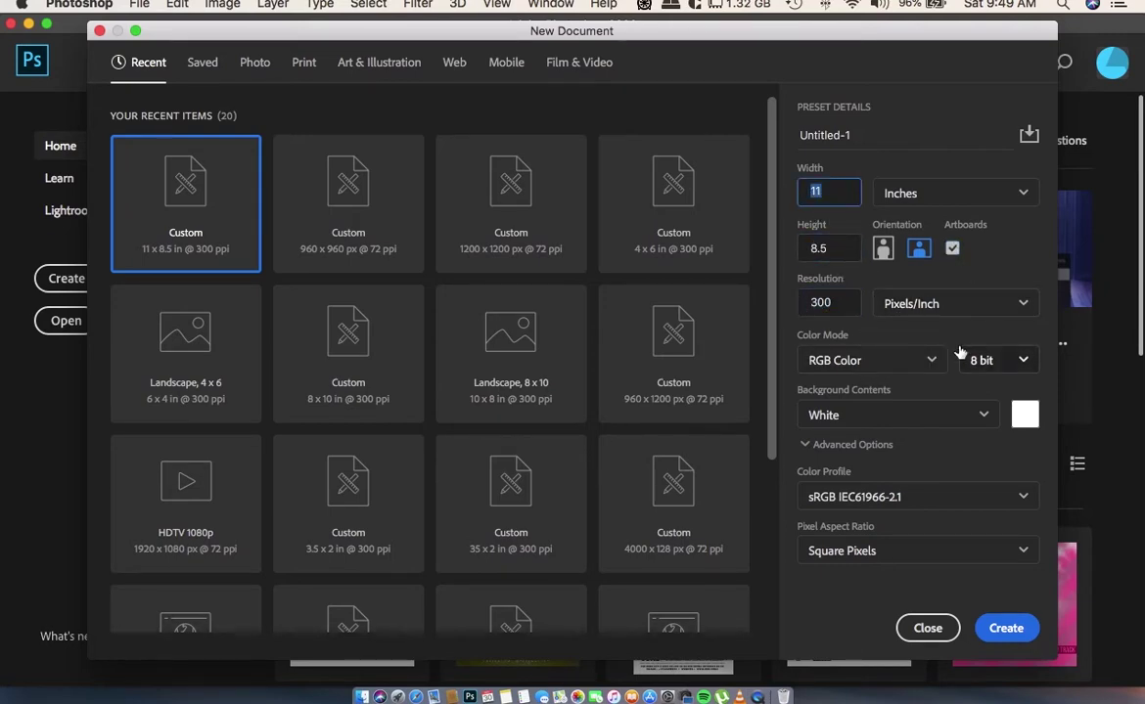
left_click(1011, 629)
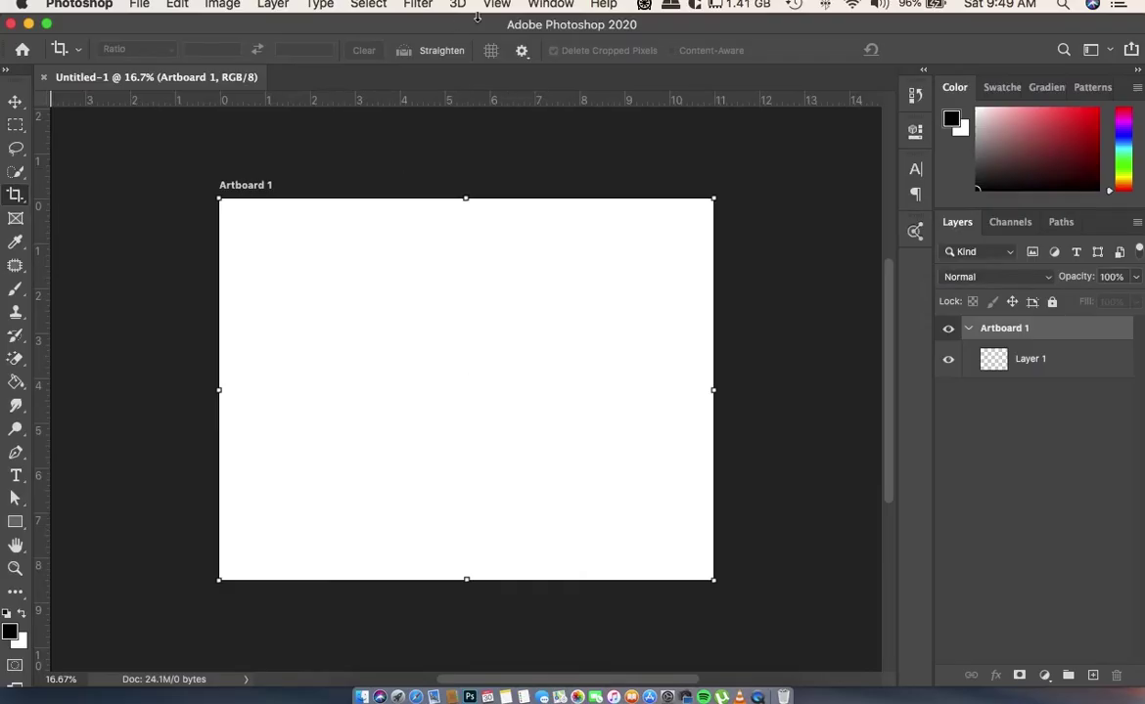
- Add a 3-column New Guide Layout to split the artboard into trifold panels
left_click(14, 100)
left_click(497, 5)
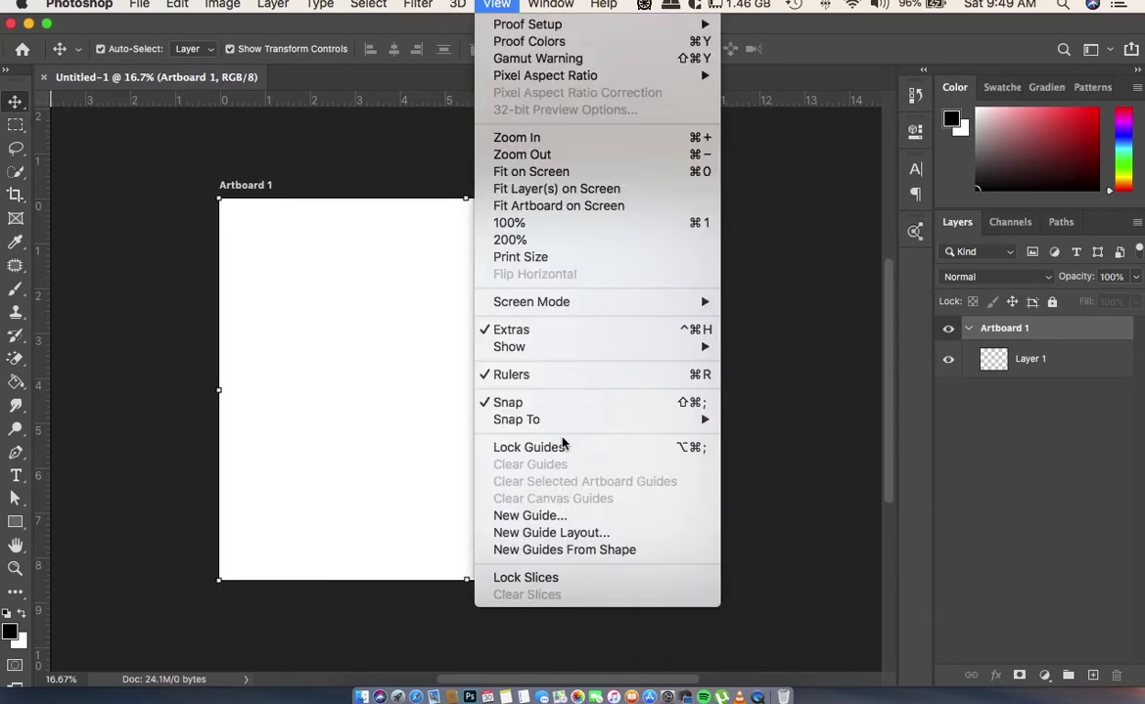
left_click(565, 533)
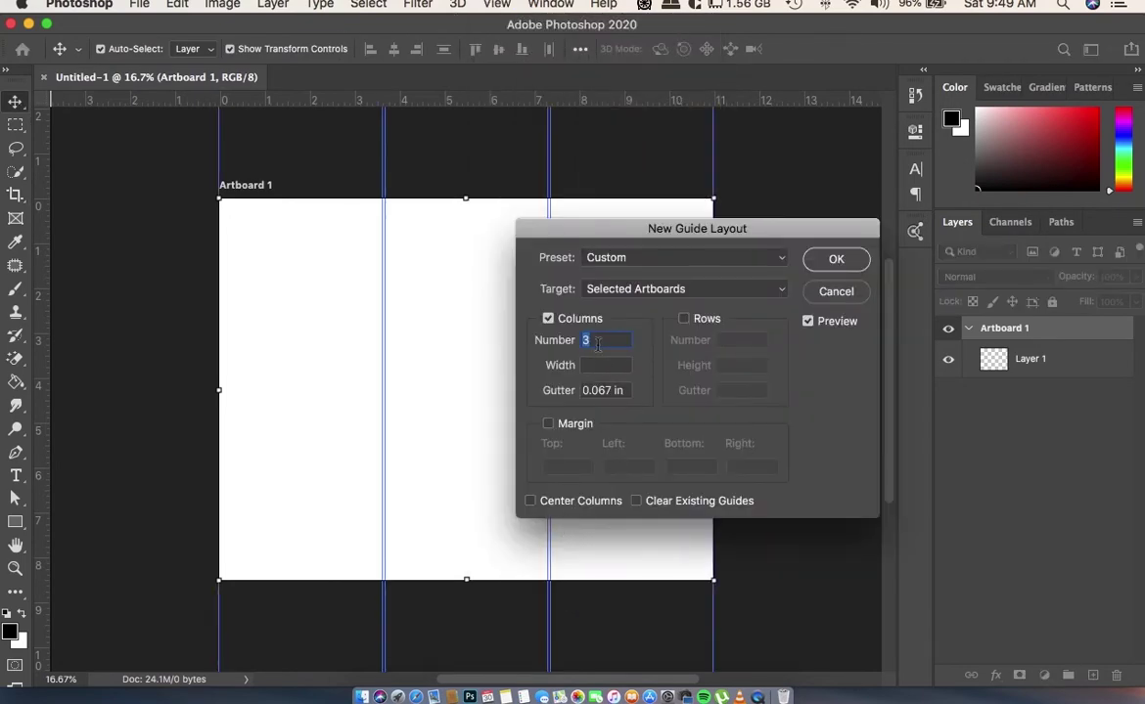
left_click(615, 341)
type("4")
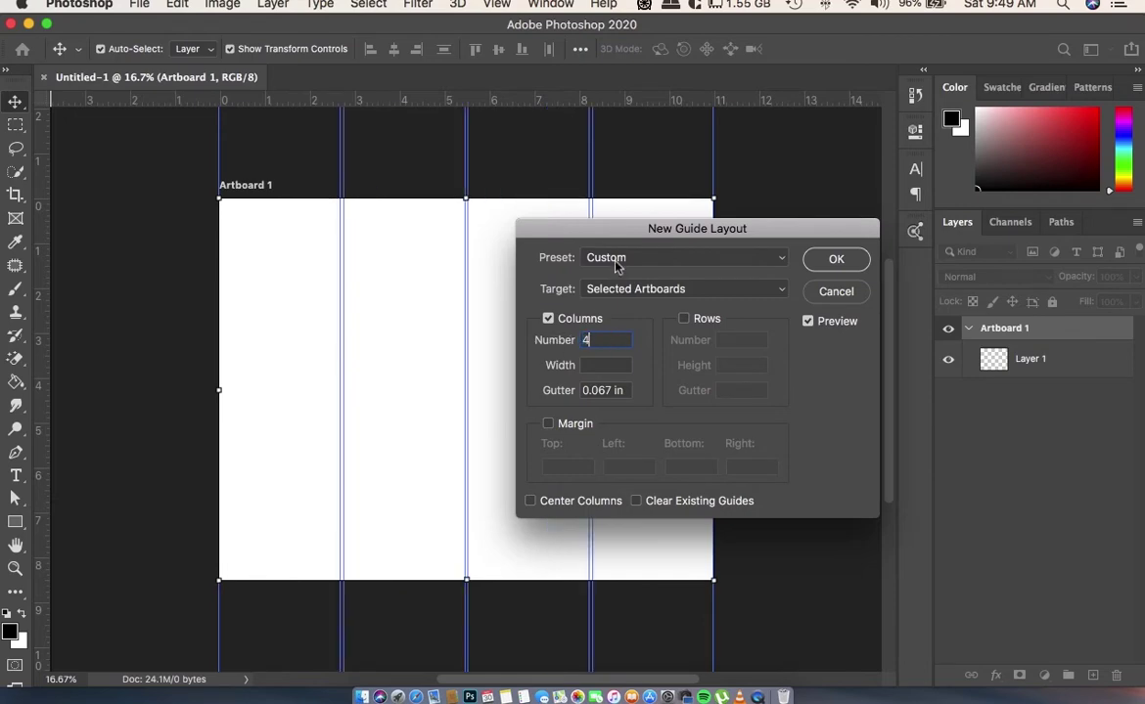
left_click_drag(619, 228, 627, 275)
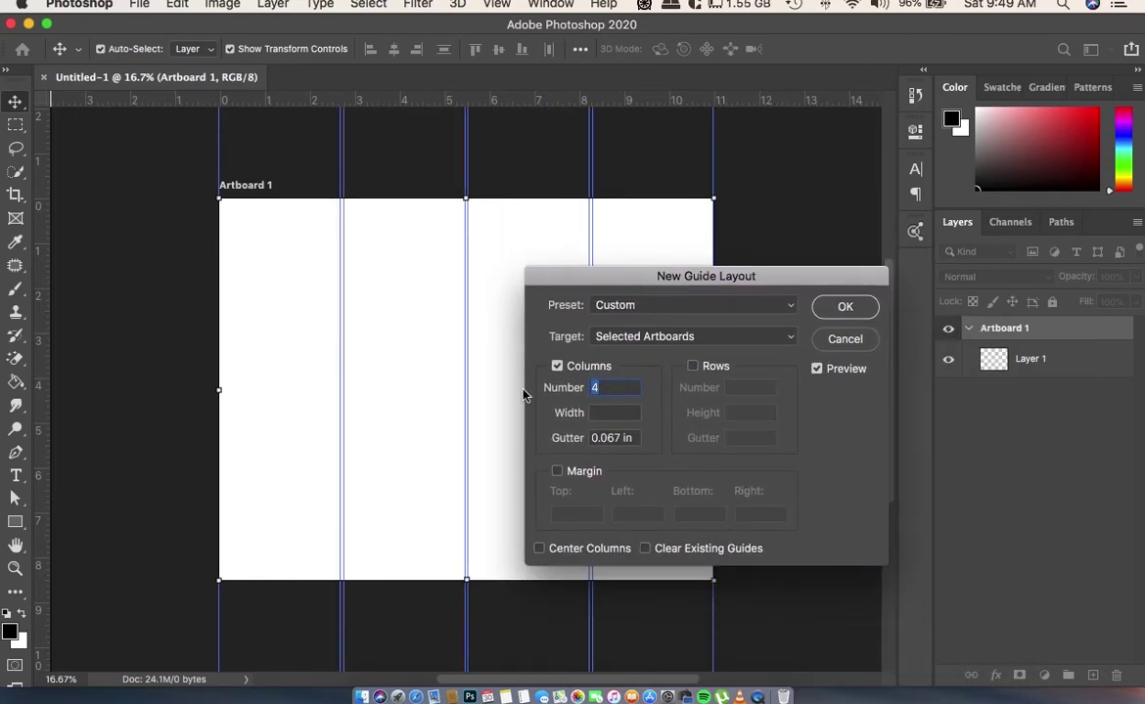
type("3")
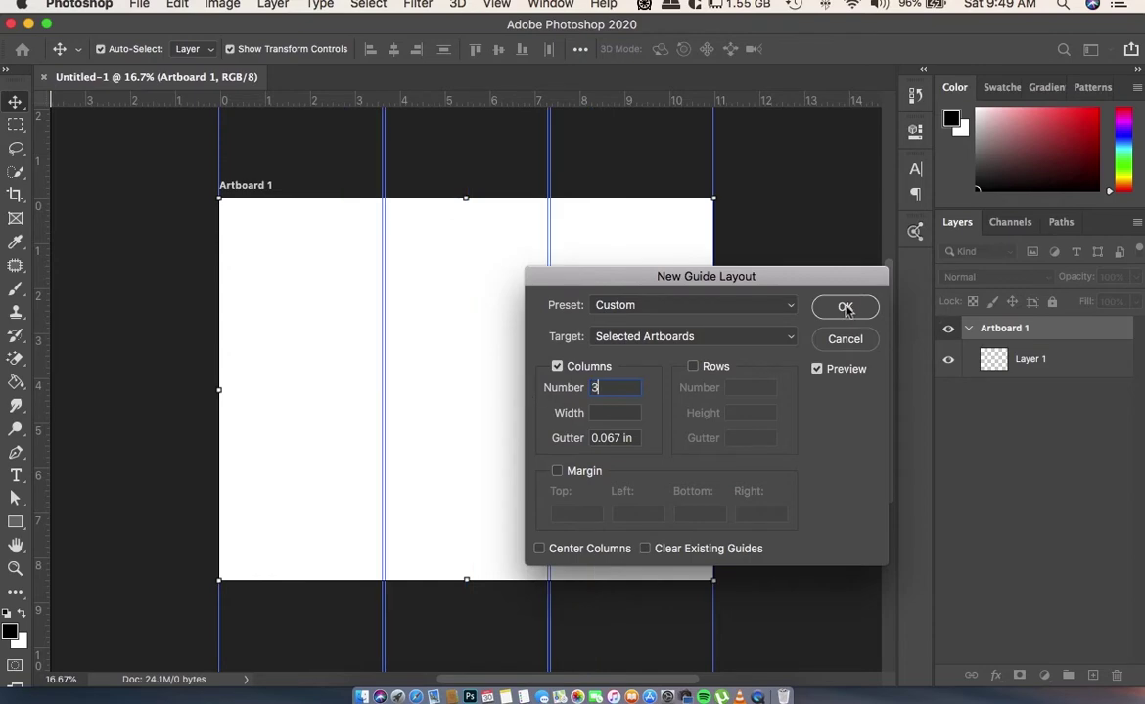
left_click(846, 309)
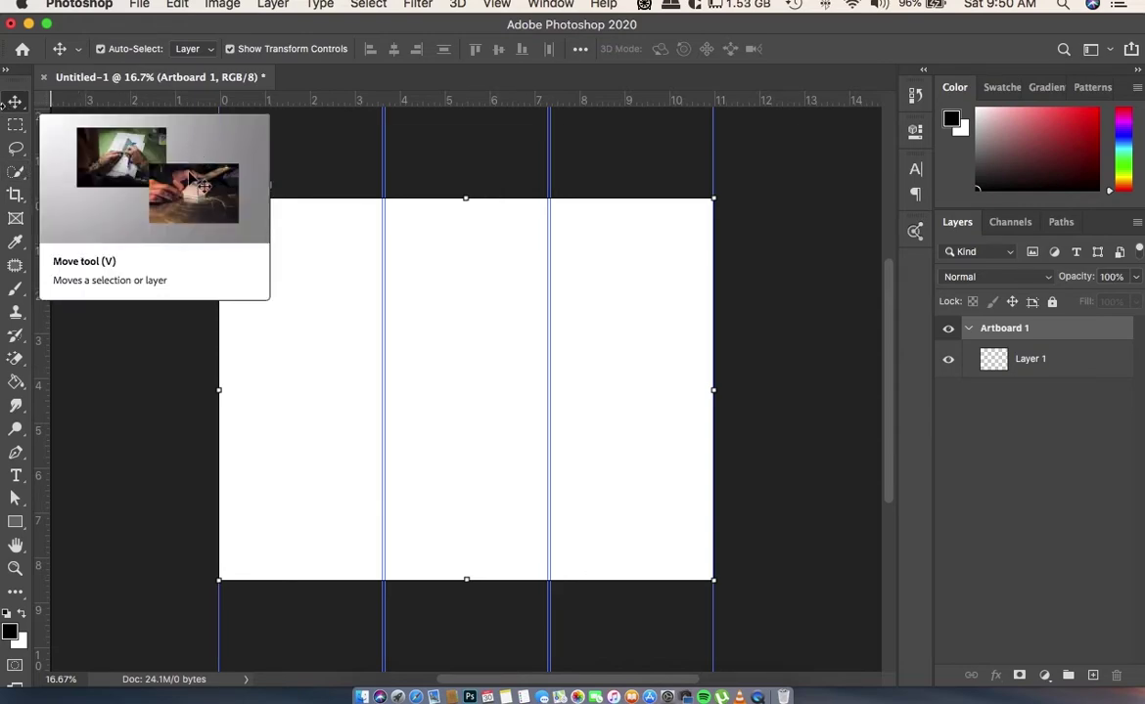
- Draw a black rectangle over the left column and clip the embedded technology photo into its top
left_click(15, 522)
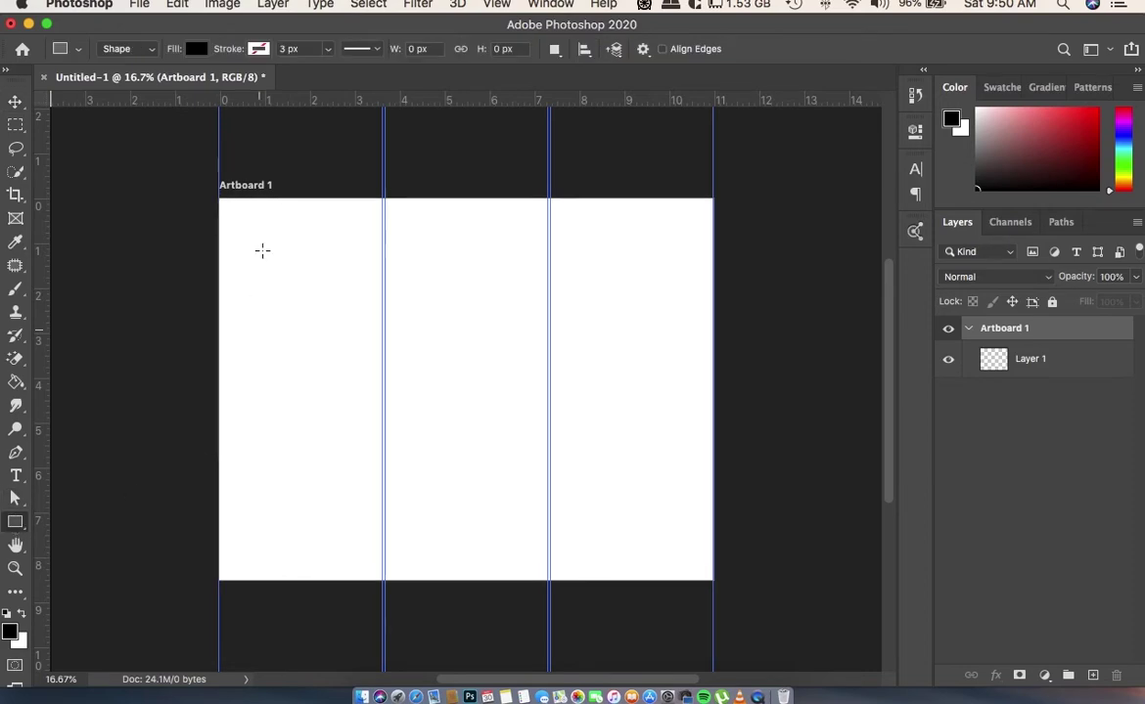
left_click_drag(218, 197, 383, 579)
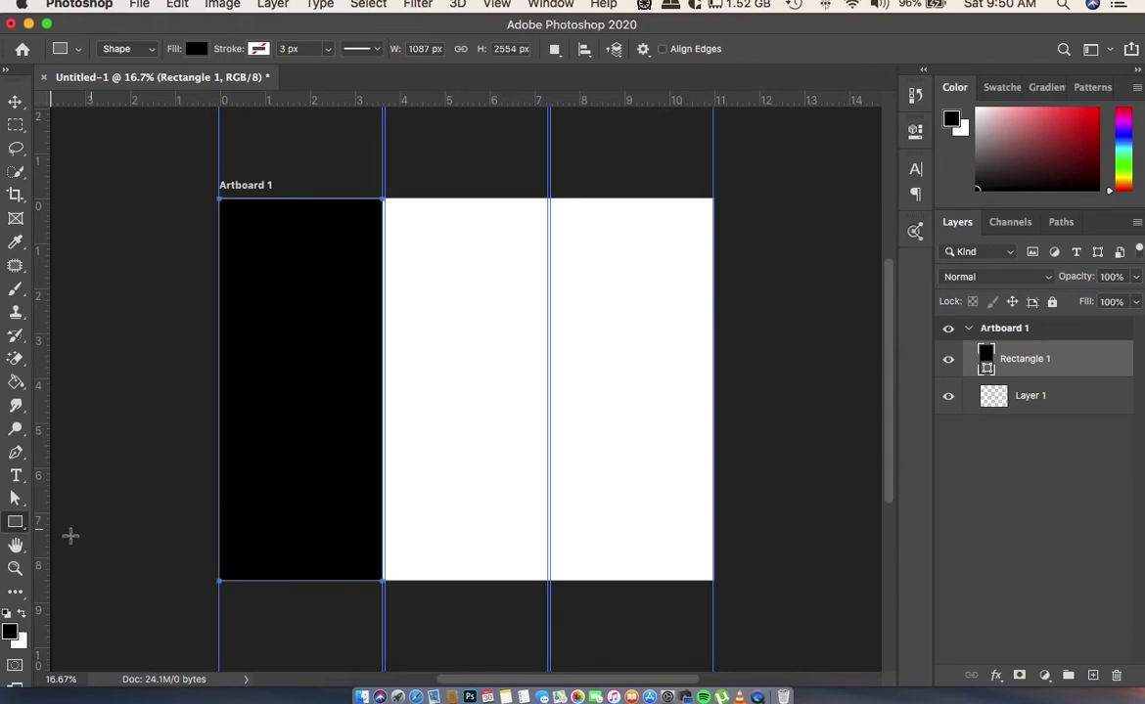
left_click(140, 6)
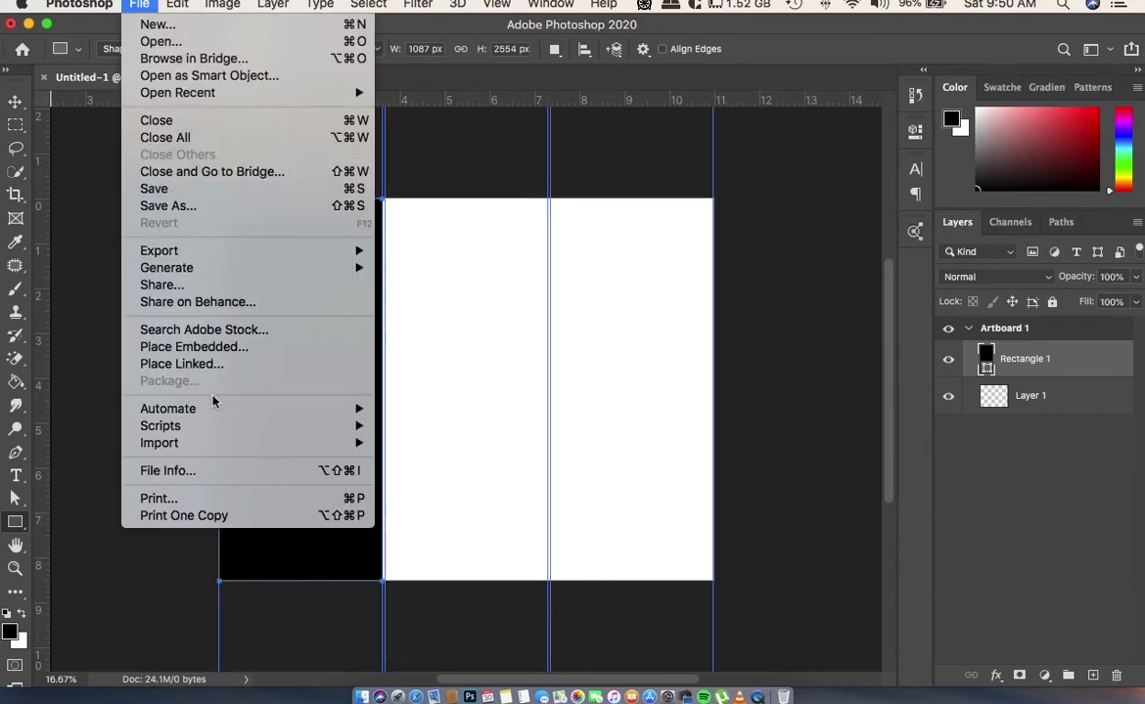
left_click(431, 387)
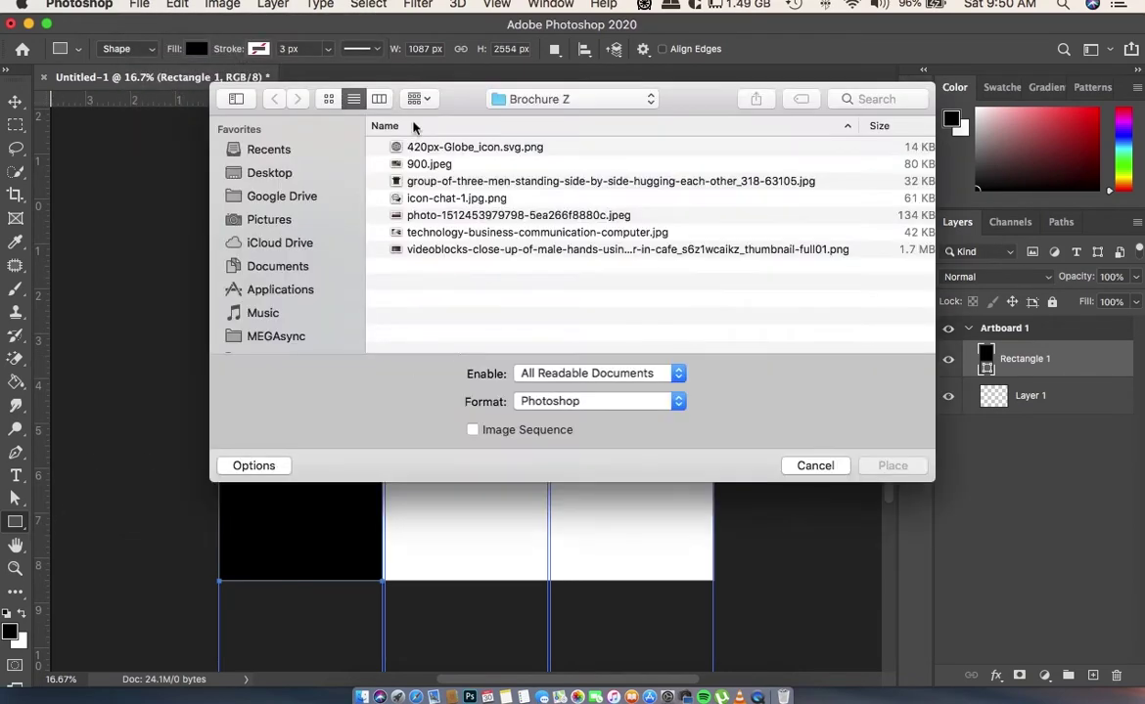
left_click(330, 101)
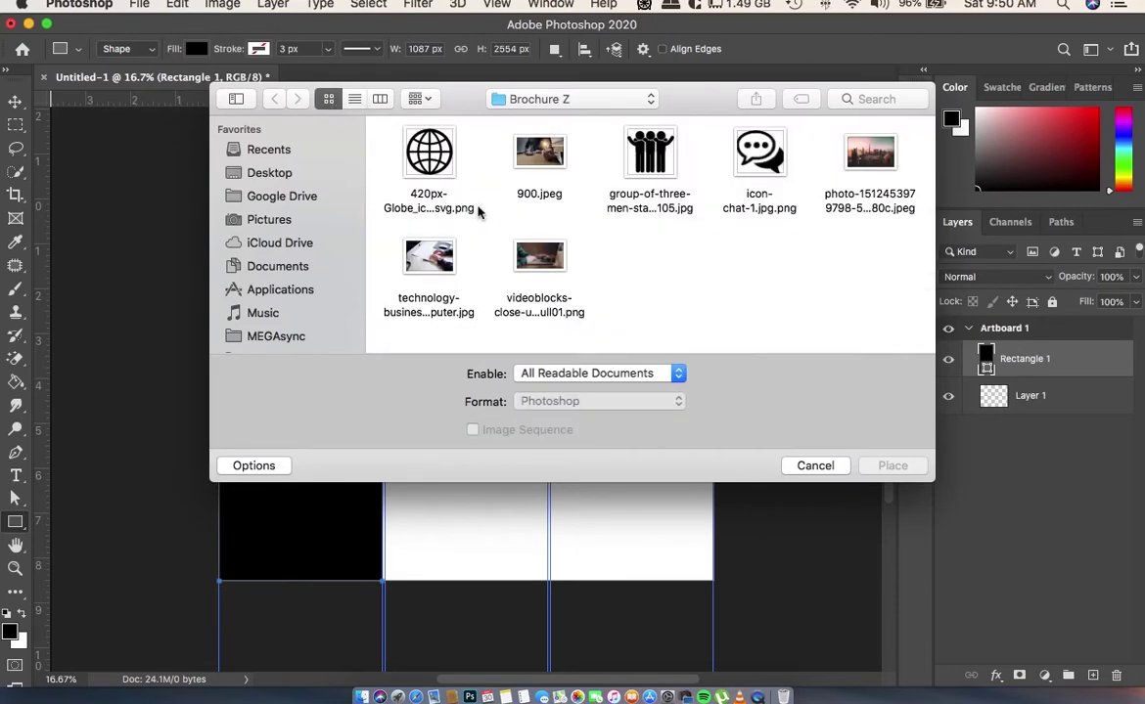
left_click(437, 266)
left_click(886, 467)
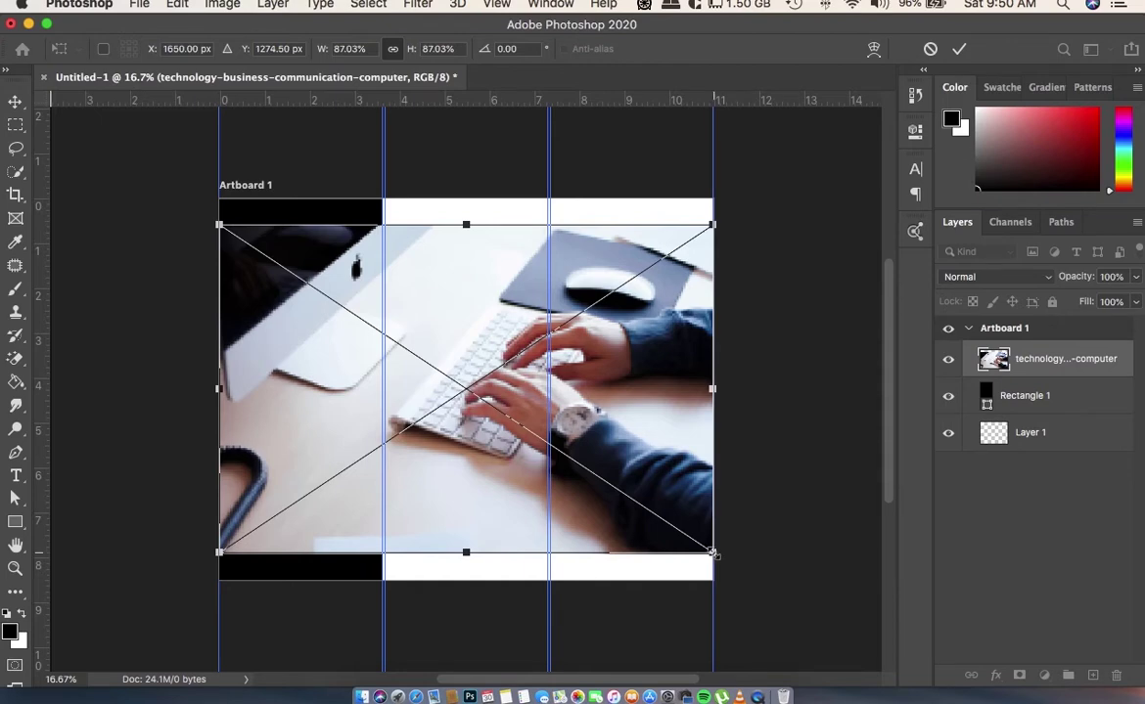
mouse_move(712, 553)
left_mouse_down()
mouse_move(348, 343)
mouse_move(326, 361)
left_mouse_up()
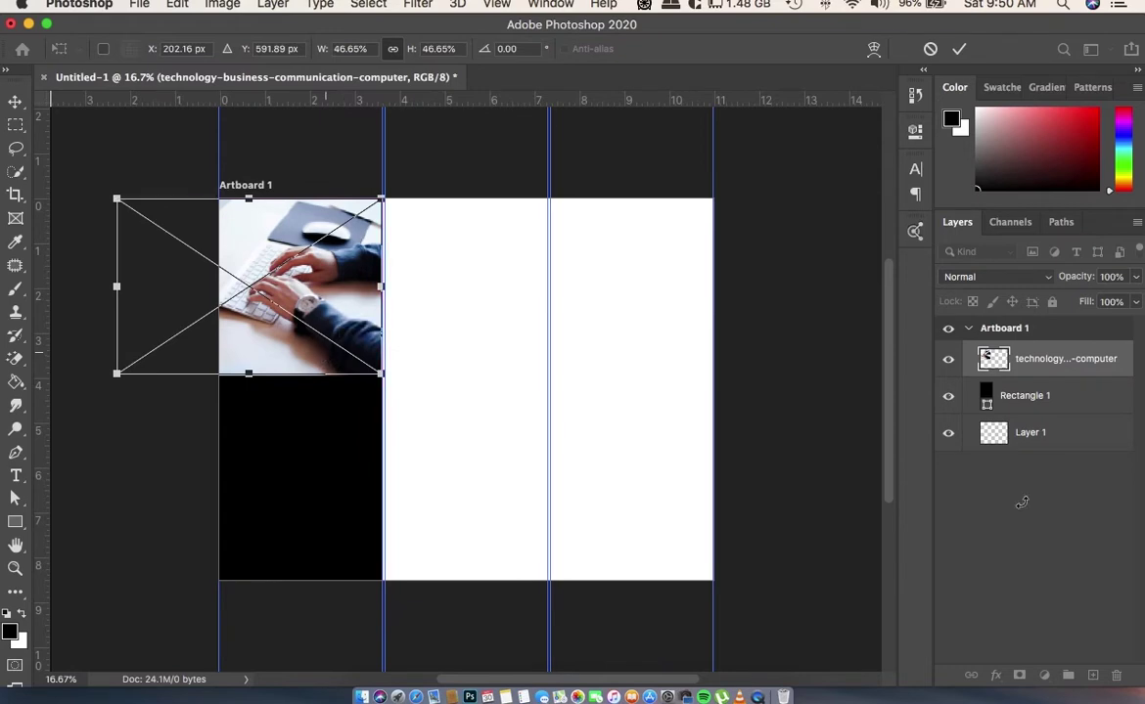
left_click(1049, 377, "alt")
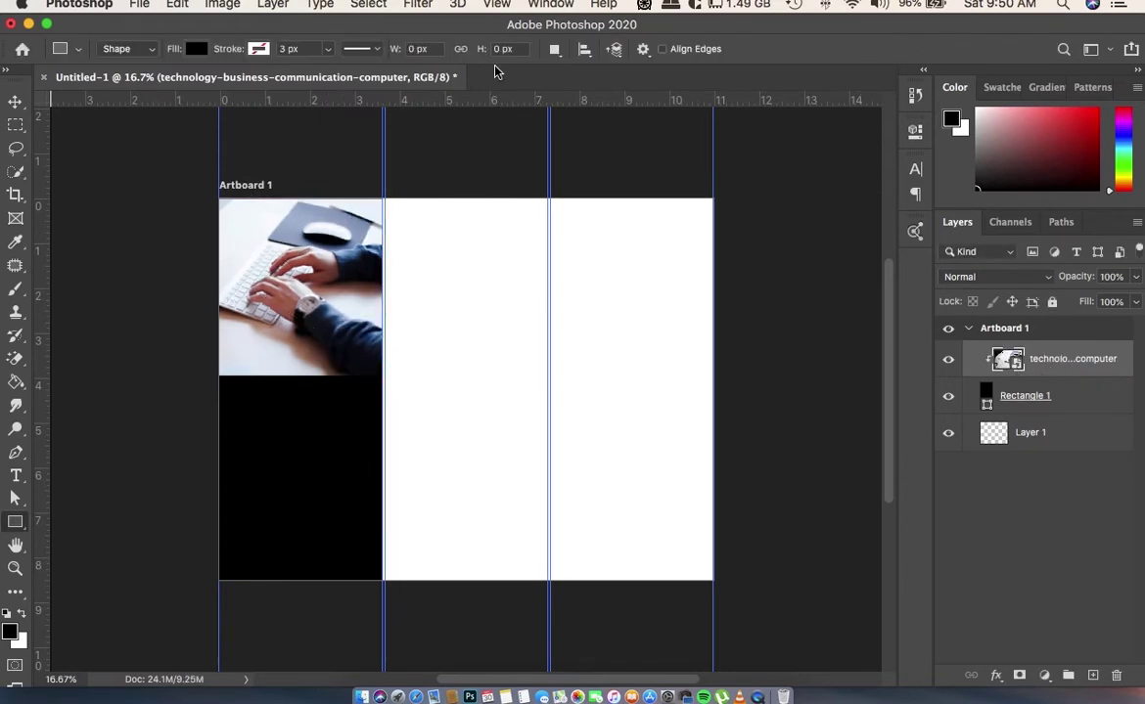
left_click(407, 8)
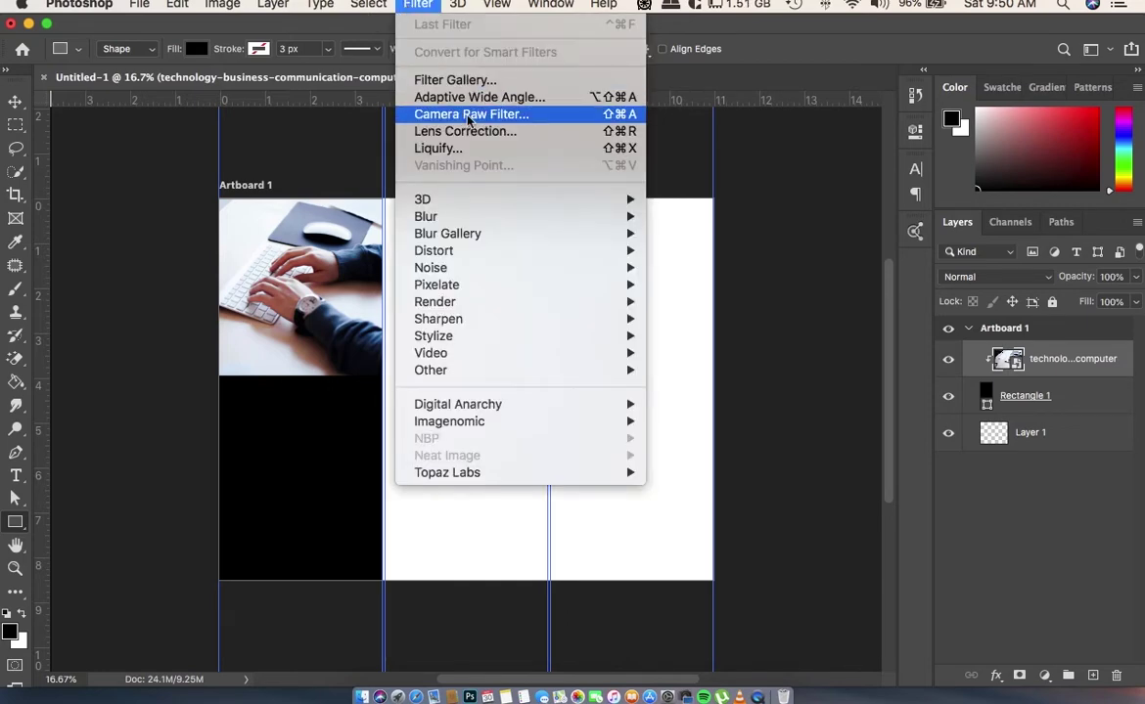
- Apply Camera Raw with Saturation -100, Contrast +93, Shadows +82 and Exposure -0.85
left_click(472, 113)
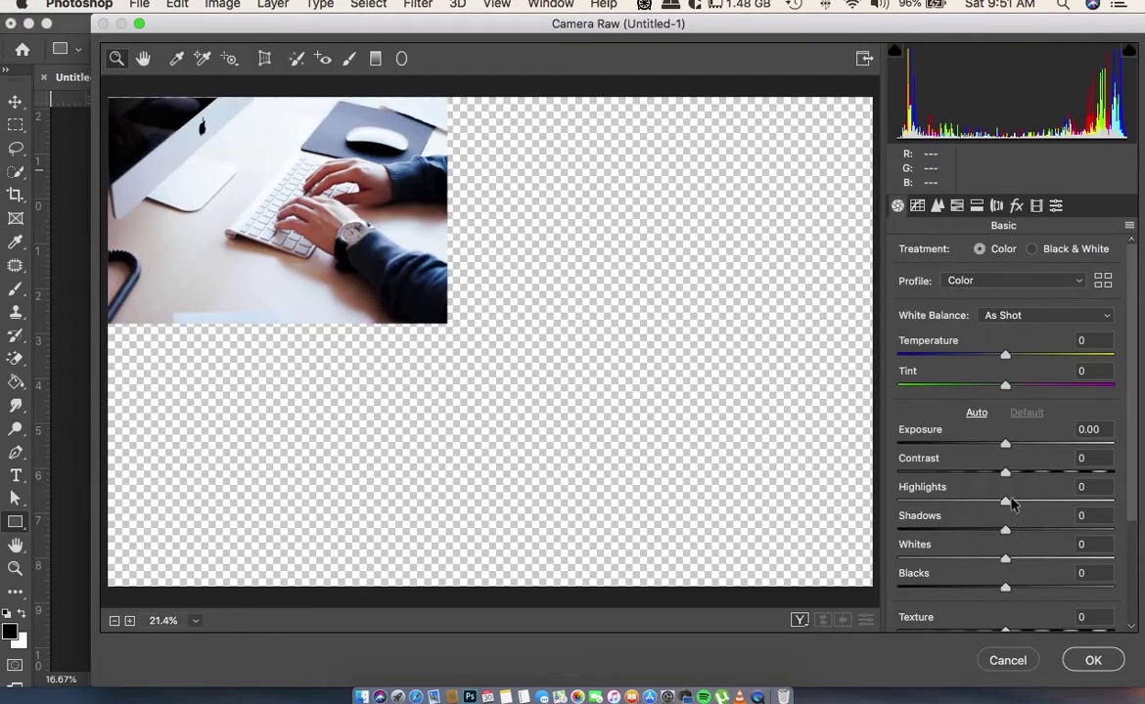
scroll(1007, 539, "down", 3)
scroll(1010, 561, "down", 1)
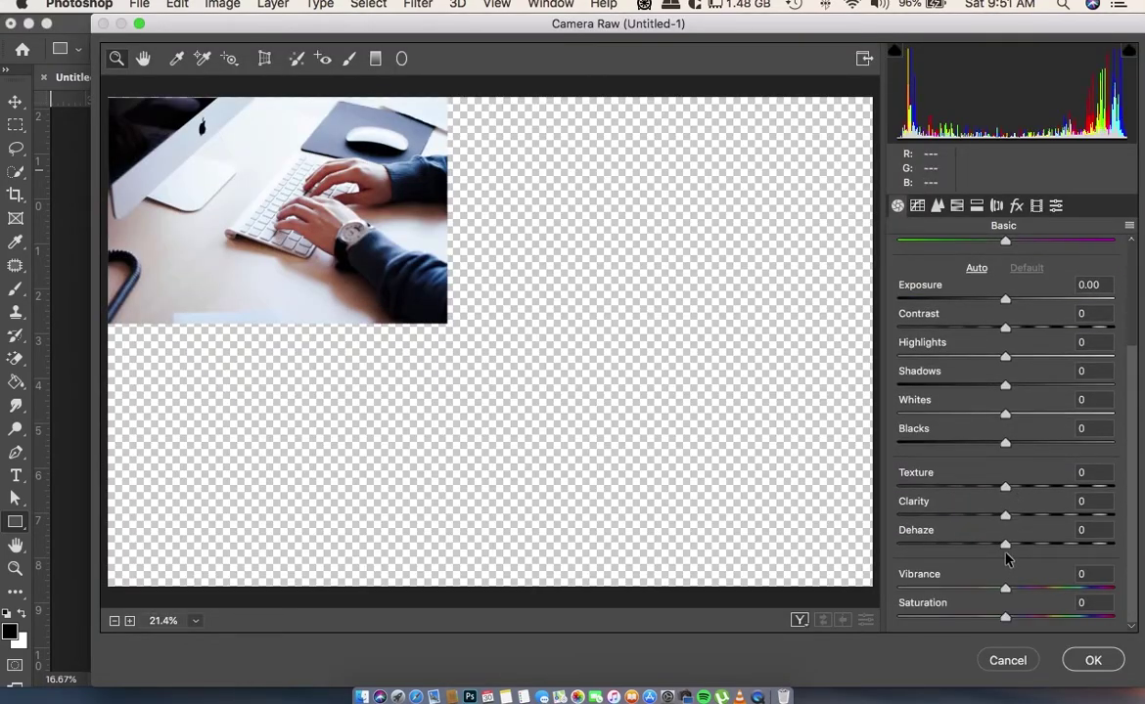
left_click_drag(1002, 618, 763, 583)
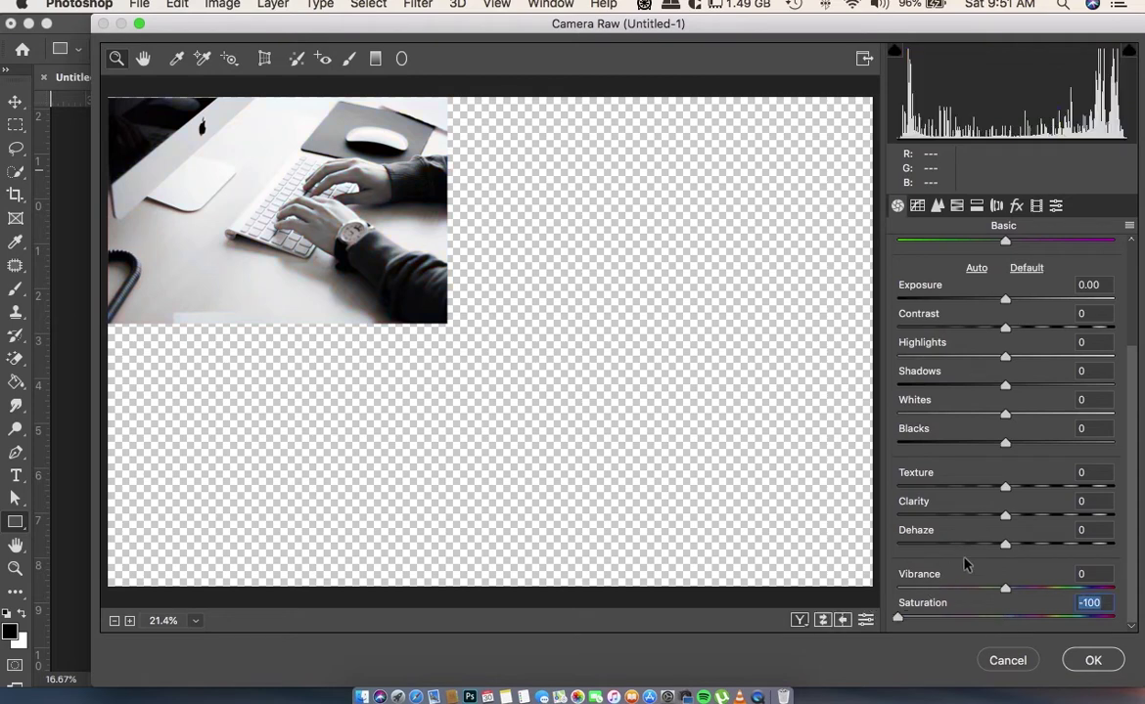
left_click_drag(1005, 328, 1071, 328)
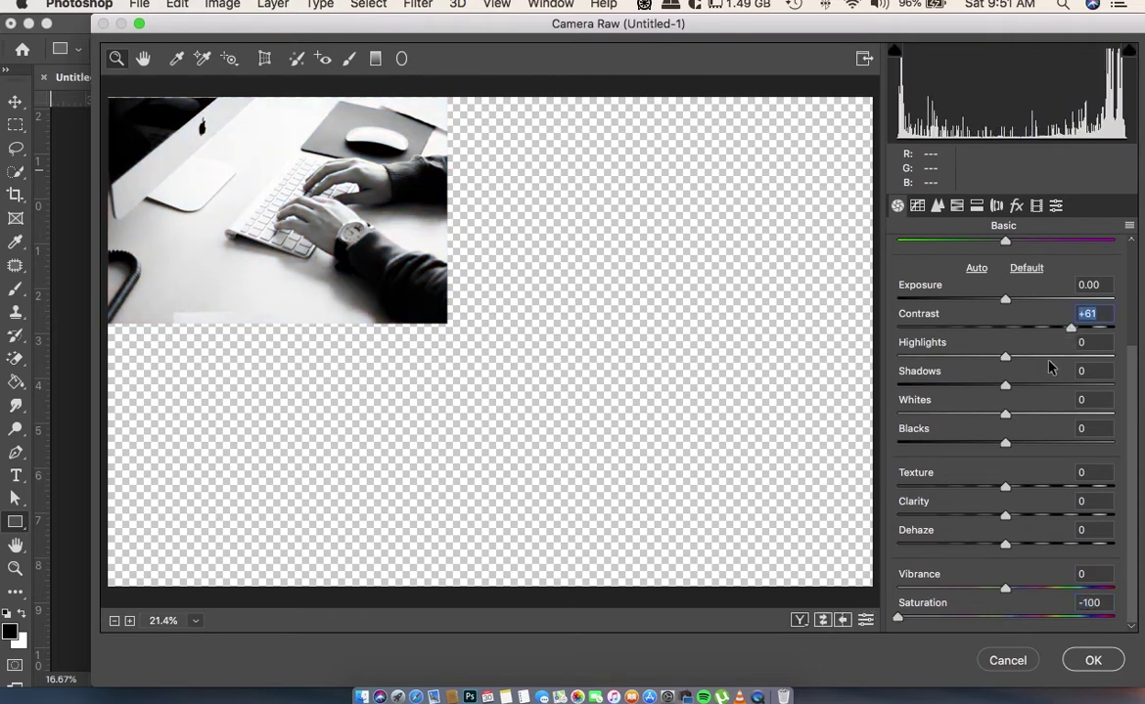
left_click_drag(1005, 385, 1093, 385)
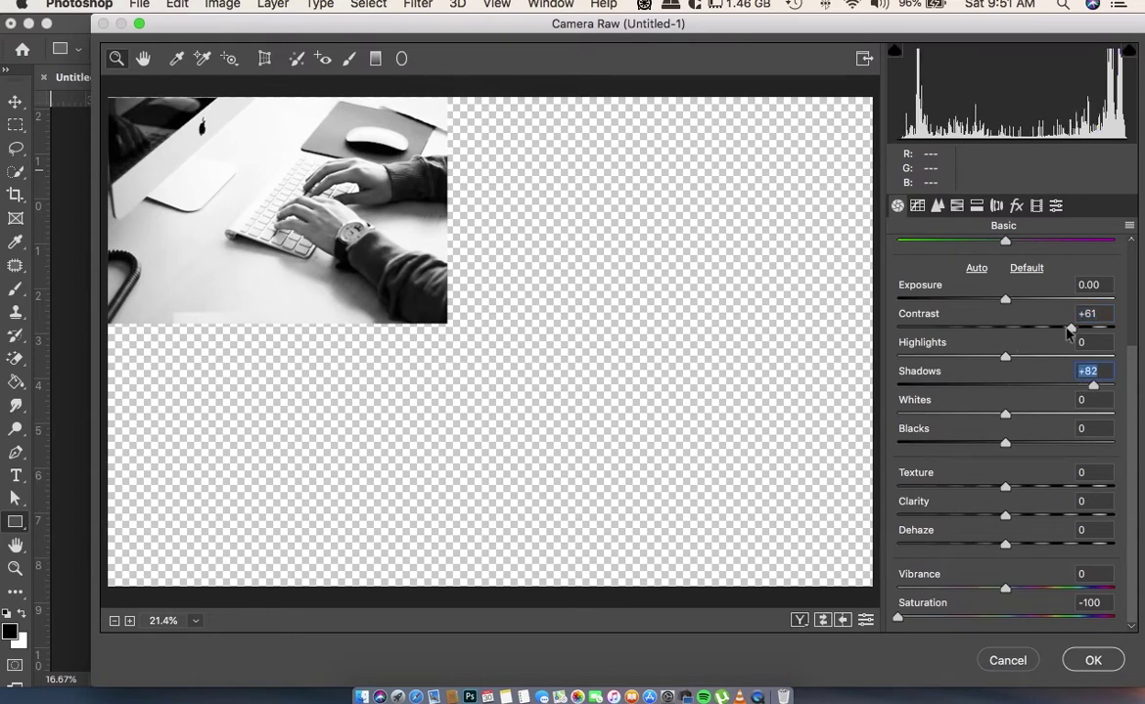
left_click_drag(1071, 327, 1106, 327)
left_click_drag(1004, 300, 982, 320)
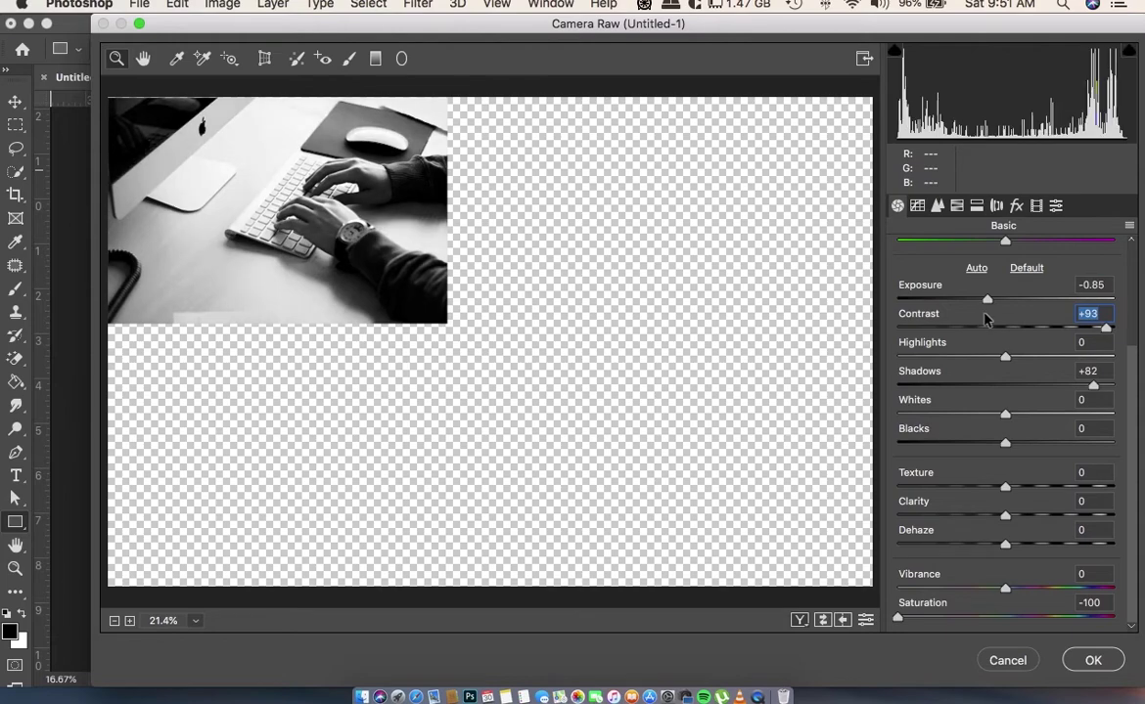
key("Return")
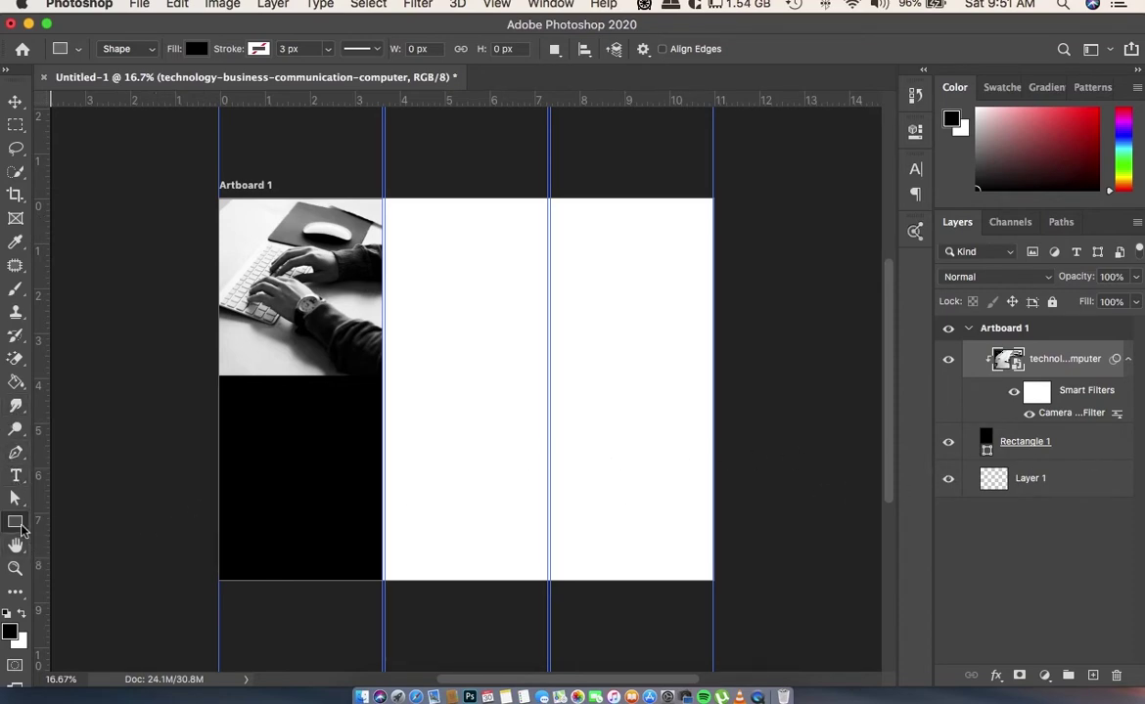
left_click_drag(385, 420, 548, 449)
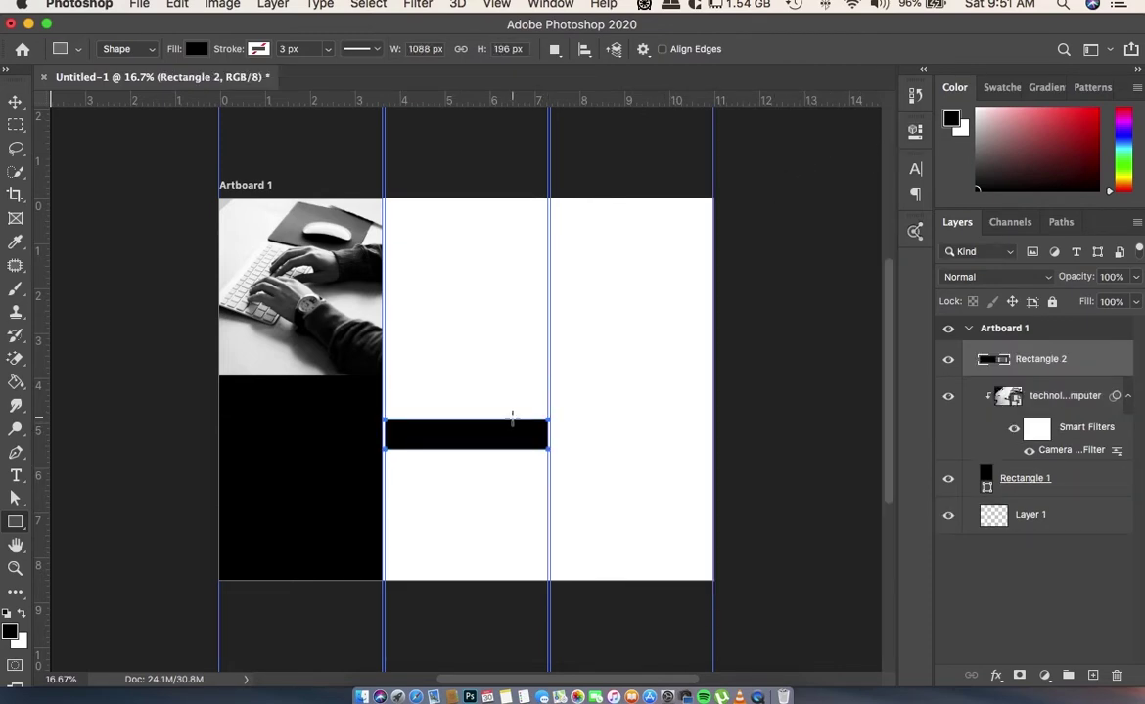
key("v")
key("BackSpace")
left_click(1045, 675)
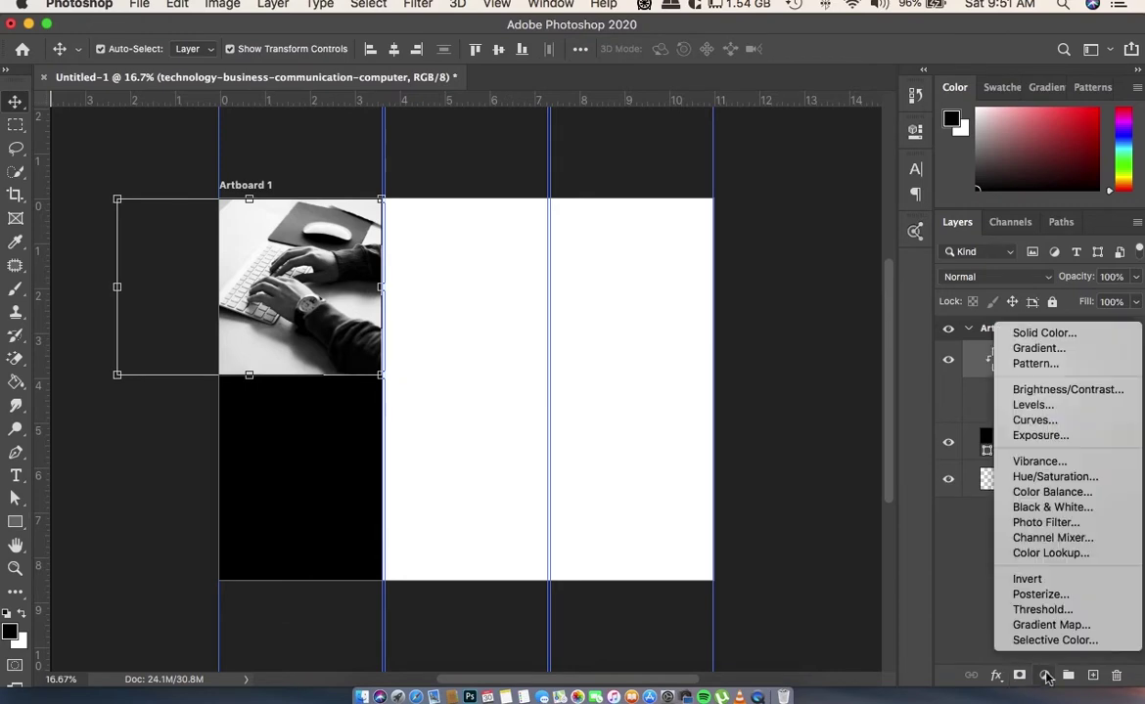
left_click(387, 397)
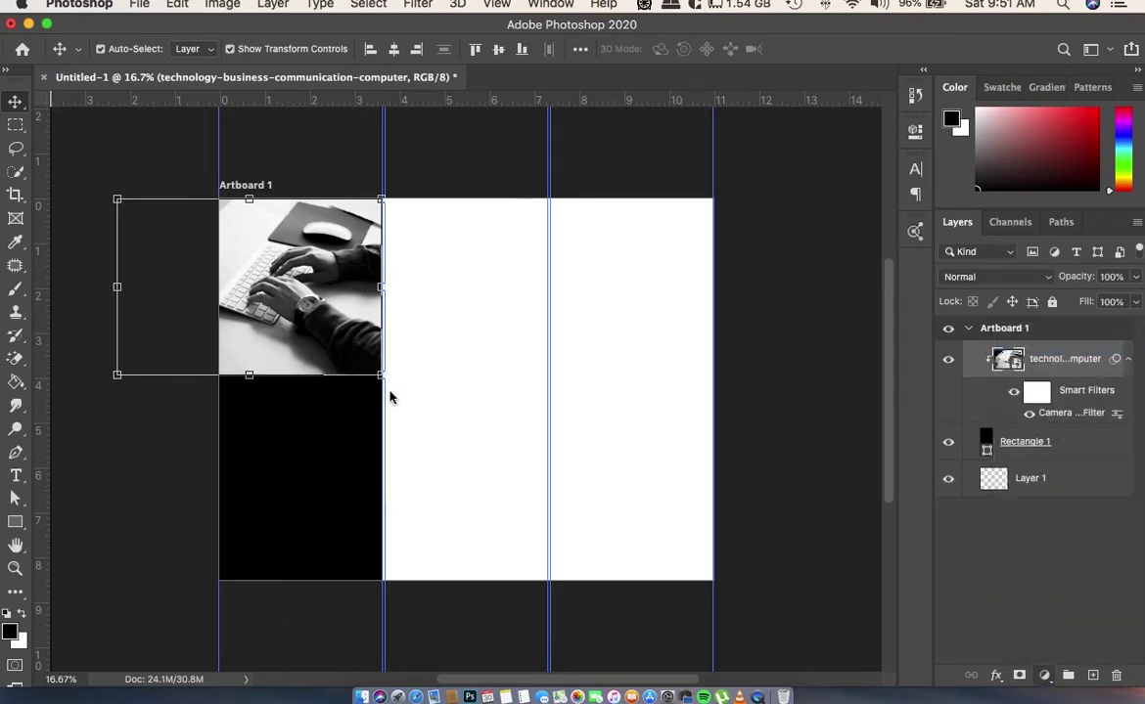
left_click(866, 264)
left_click(15, 521)
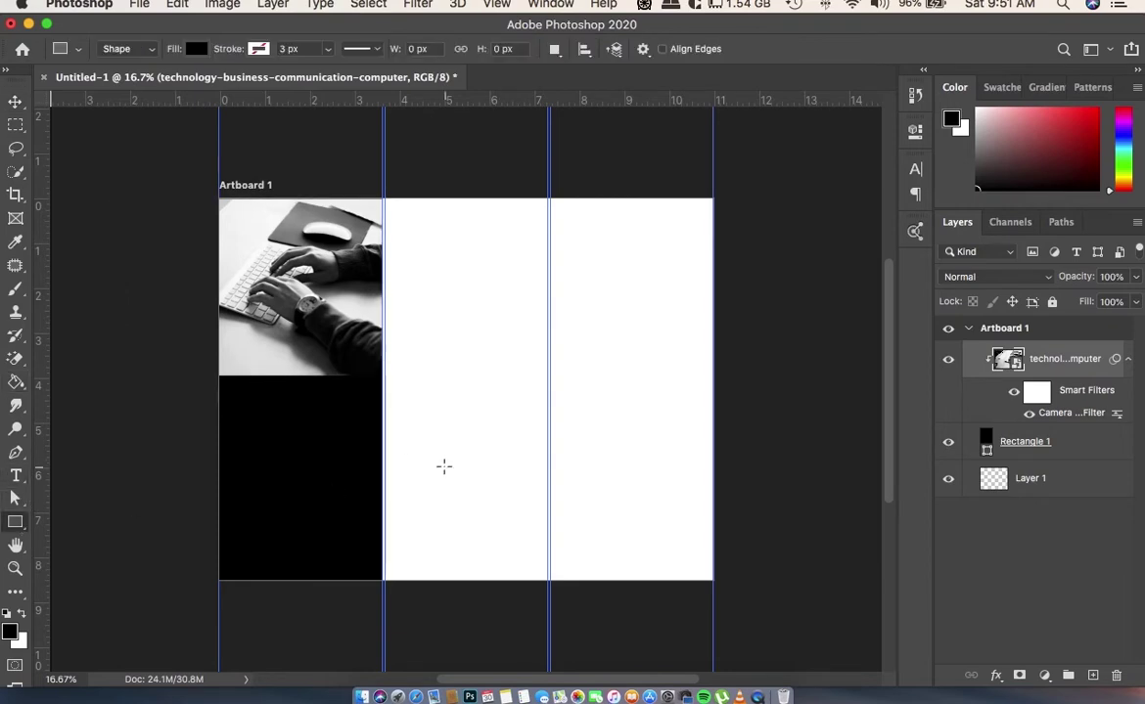
- Draw a bar across the middle column with a gradient fill
left_click_drag(386, 461, 548, 490)
left_click(663, 241)
left_click(734, 273)
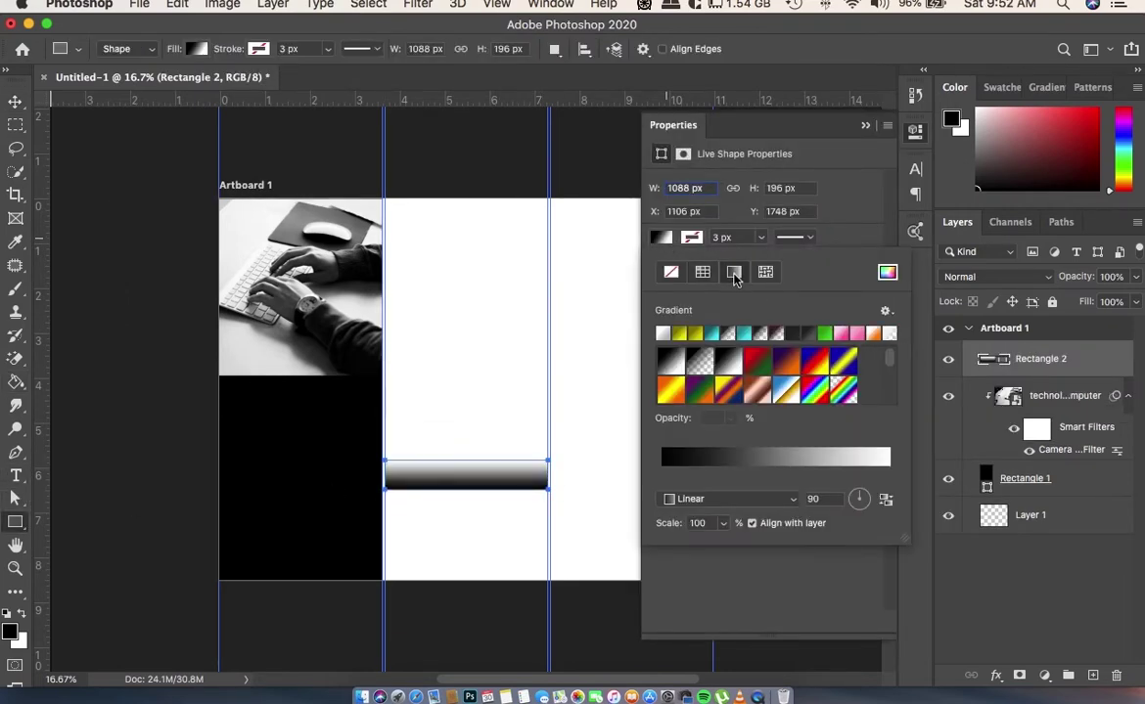
left_click(743, 465)
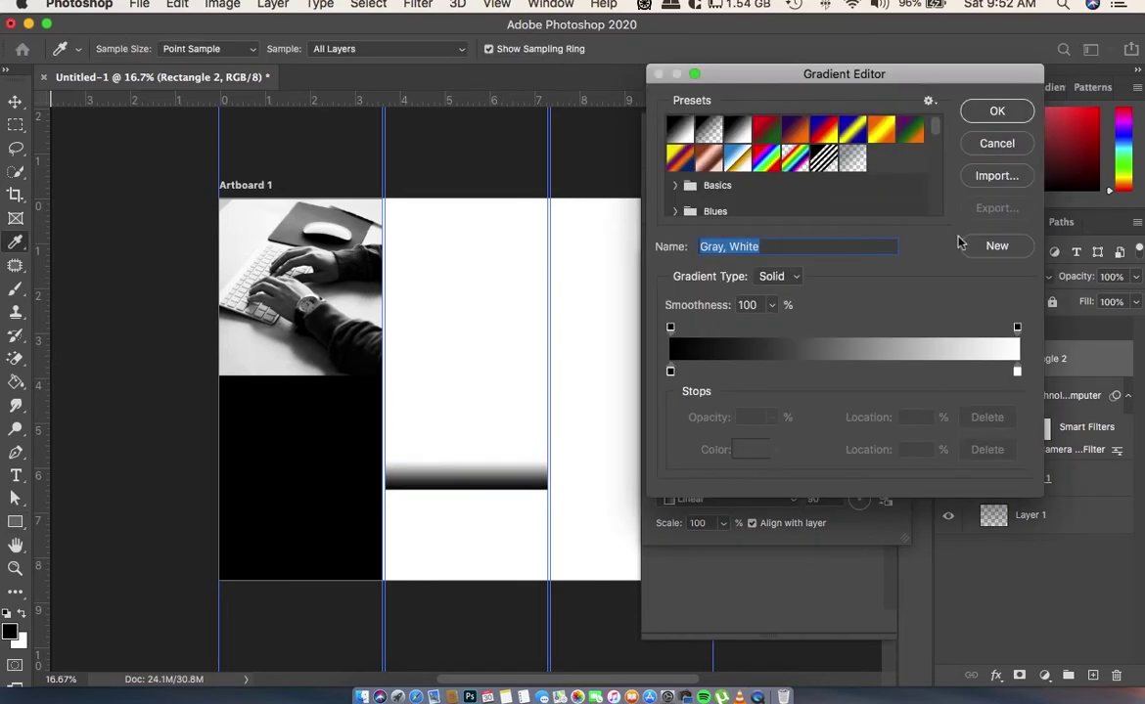
left_click(991, 145)
- Set both gradient colour stops to rich orange
left_click(661, 480)
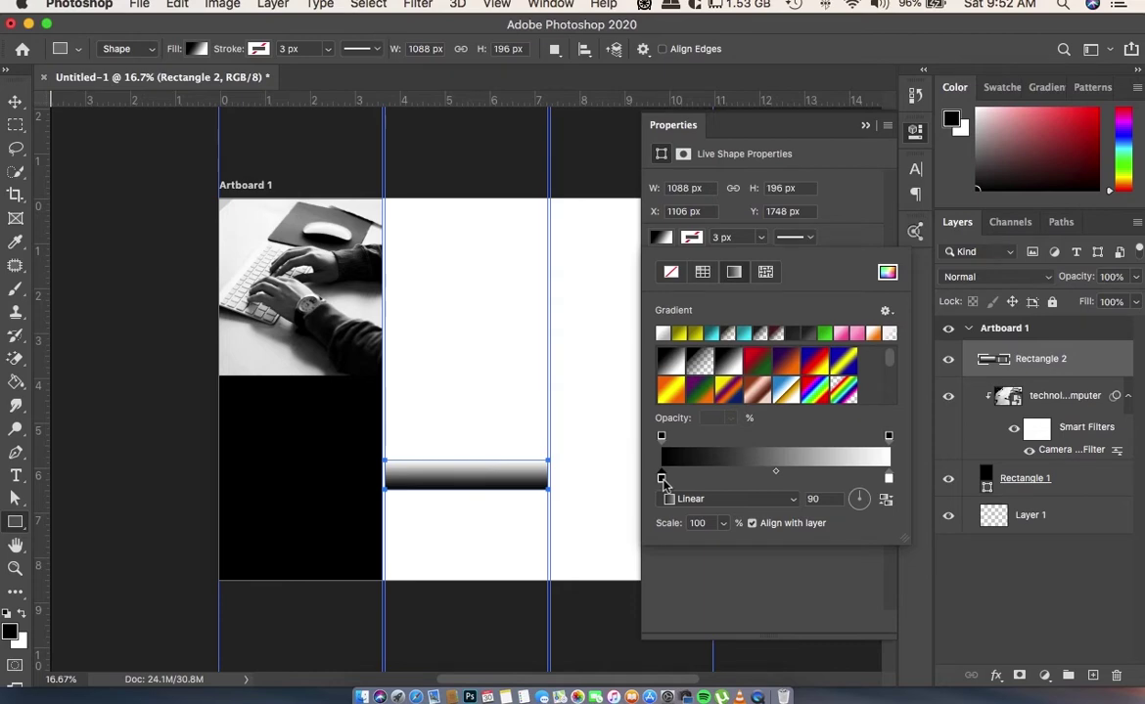
double_click(661, 478)
left_click(927, 497)
left_click_drag(927, 497, 921, 504)
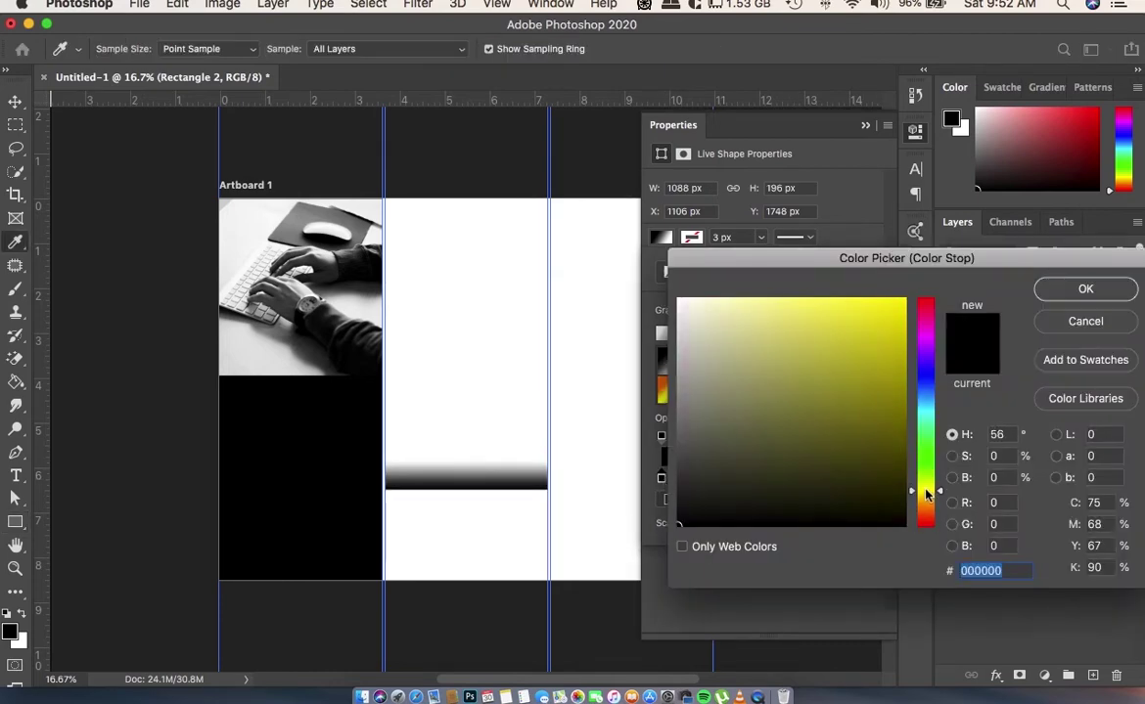
left_click(902, 343)
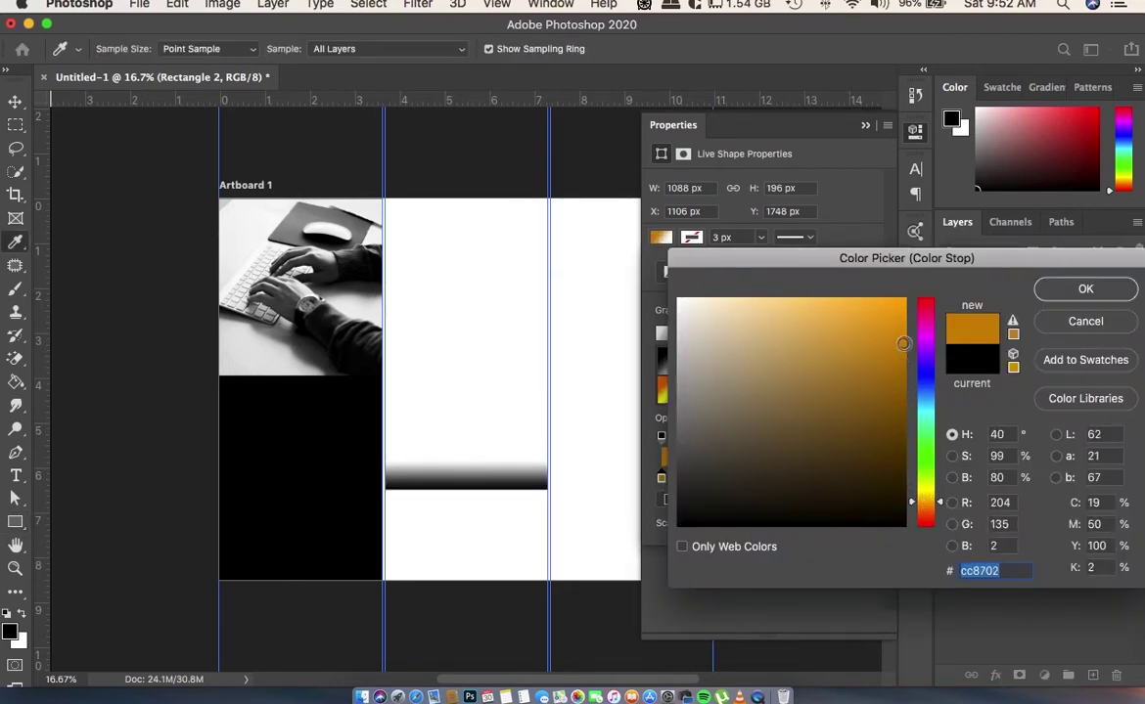
left_click(1049, 294)
left_click(888, 480)
double_click(887, 480)
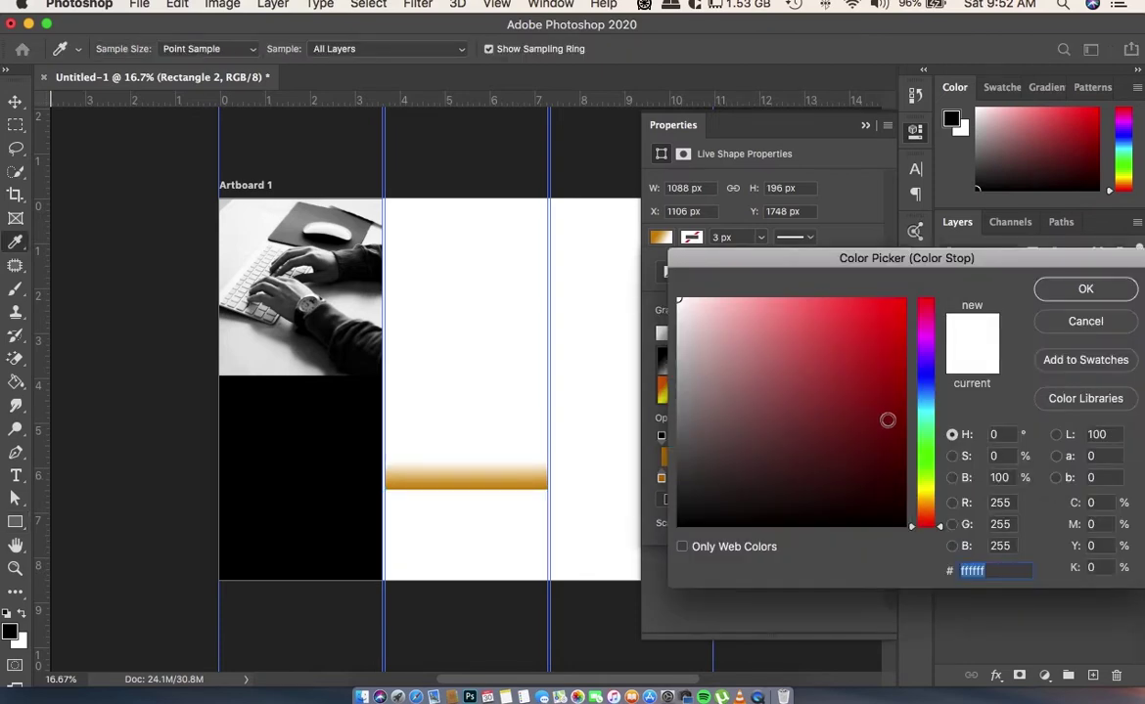
left_click_drag(919, 473, 923, 504)
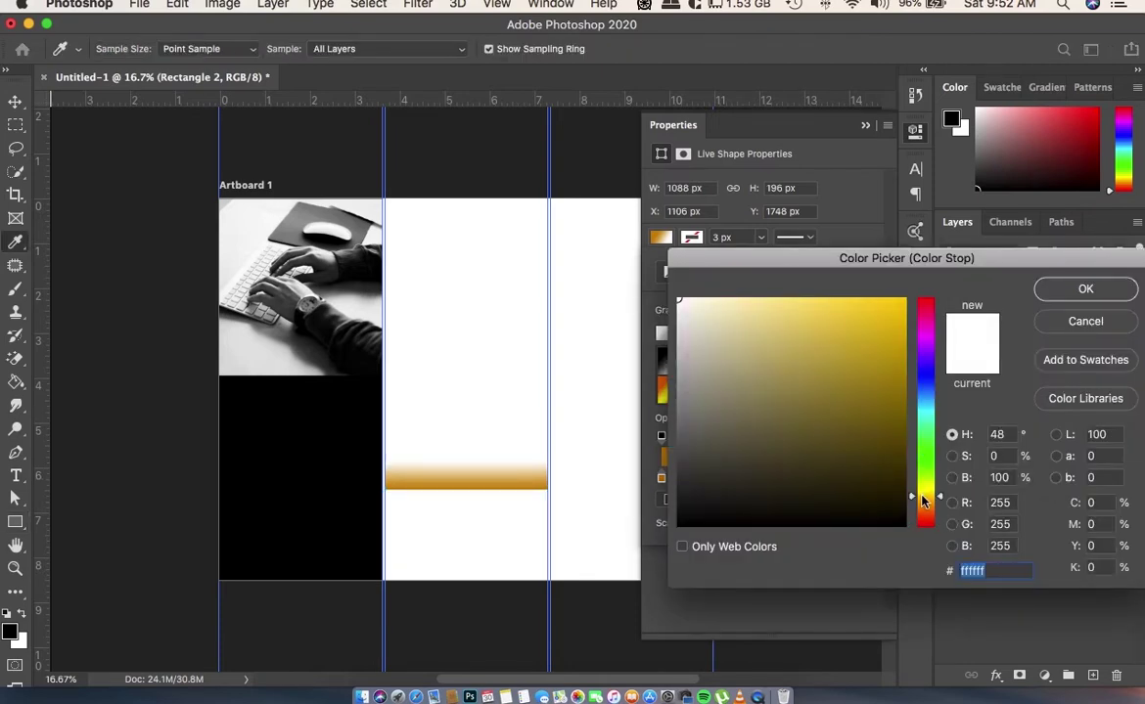
left_click(900, 356)
mouse_move(900, 356)
left_mouse_down()
mouse_move(897, 403)
mouse_move(900, 311)
left_mouse_up()
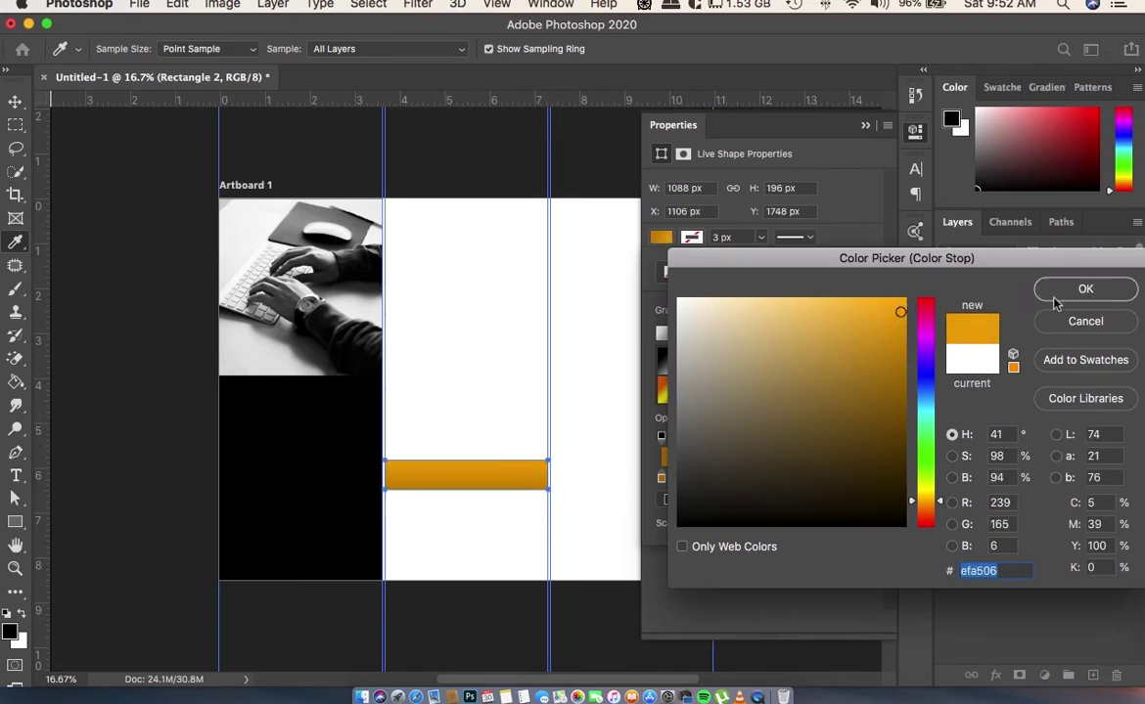
left_click(1085, 288)
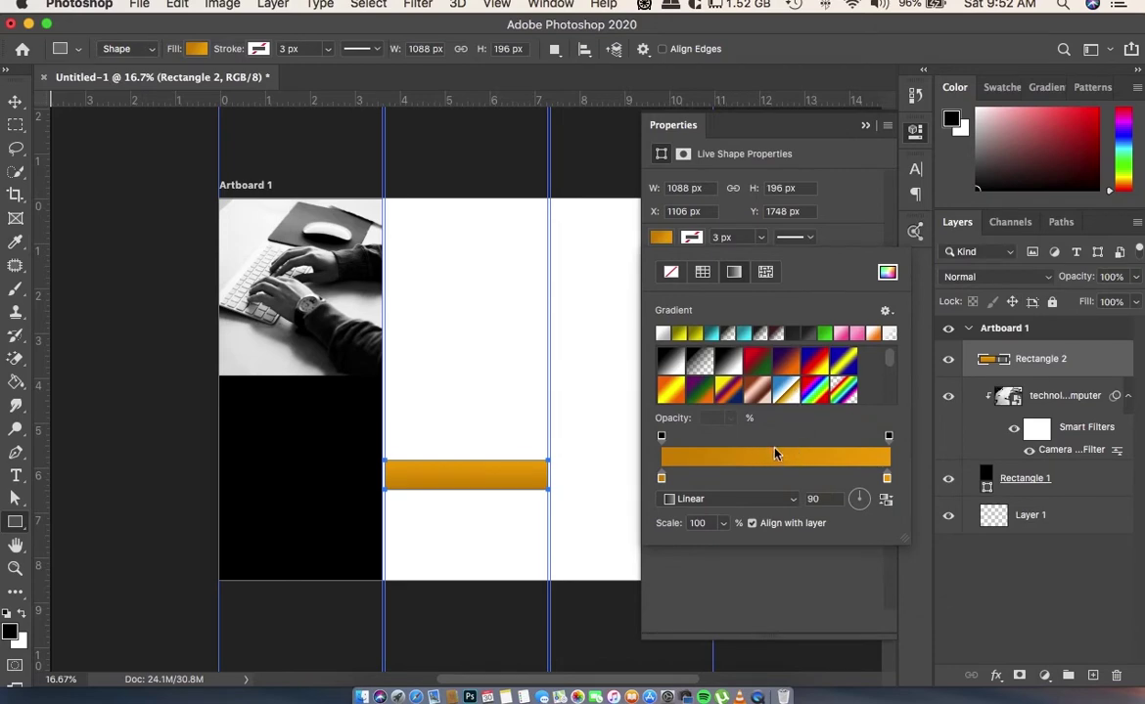
- Make the gradient radial and reversed, with Scale 600%
left_click(782, 499)
left_click(773, 522)
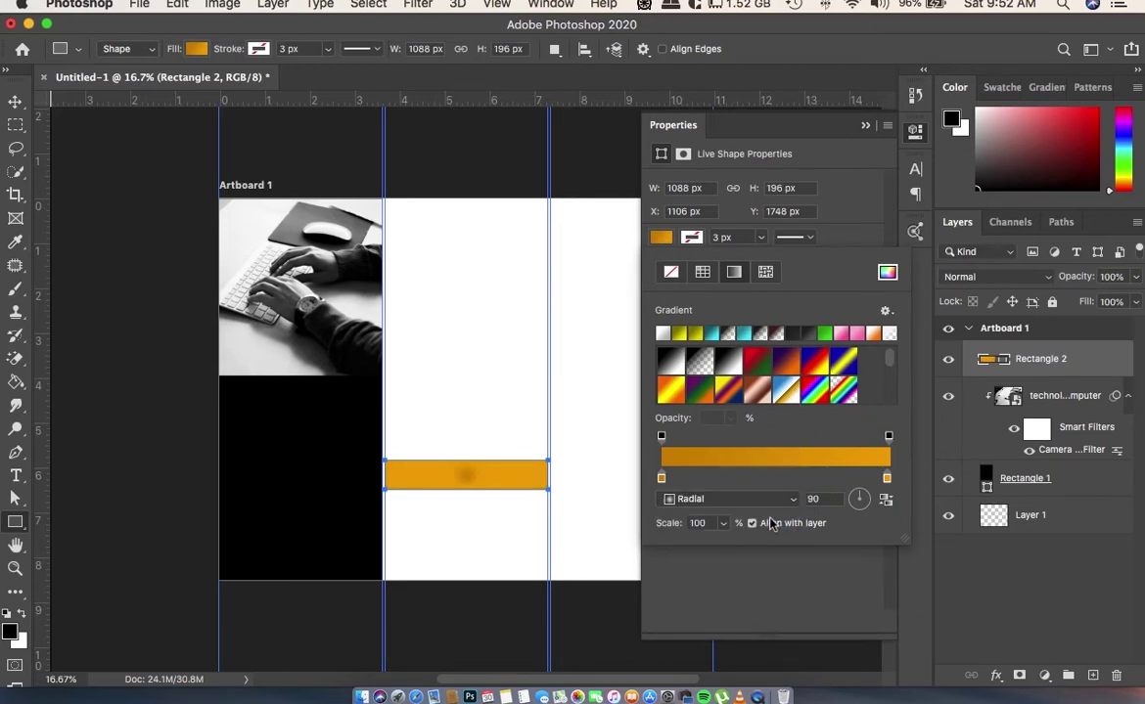
left_click(884, 501)
type("140")
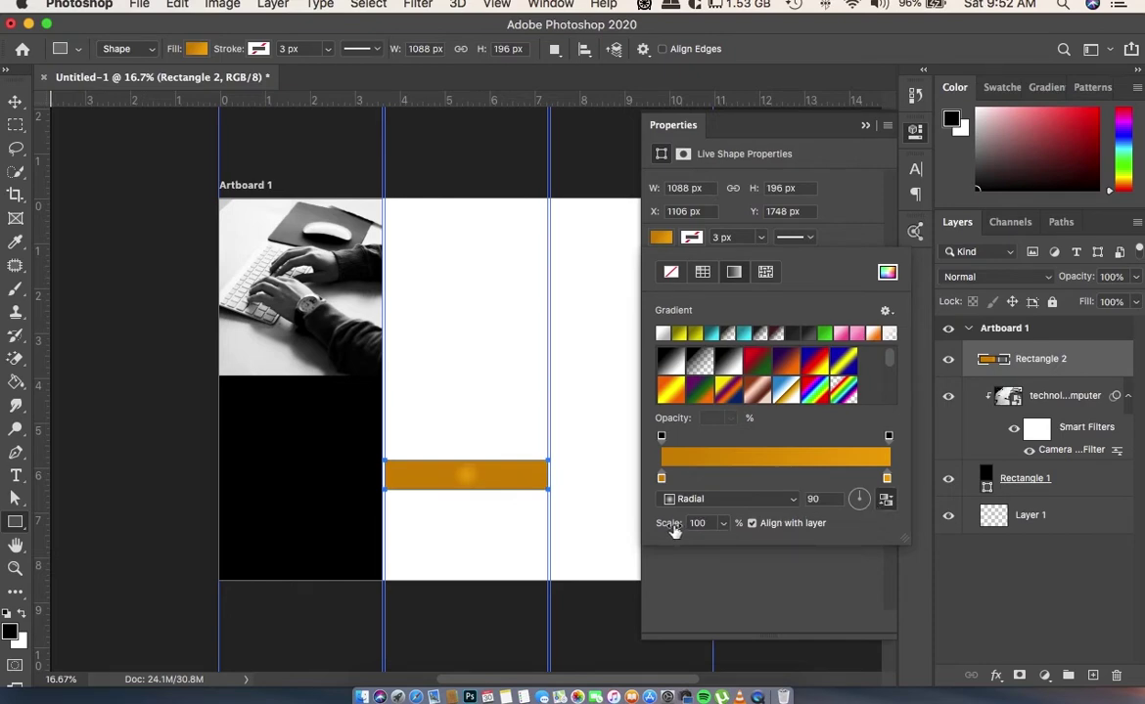
mouse_move(662, 527)
left_mouse_down()
mouse_move(704, 524)
mouse_move(686, 537)
mouse_move(780, 526)
left_mouse_up()
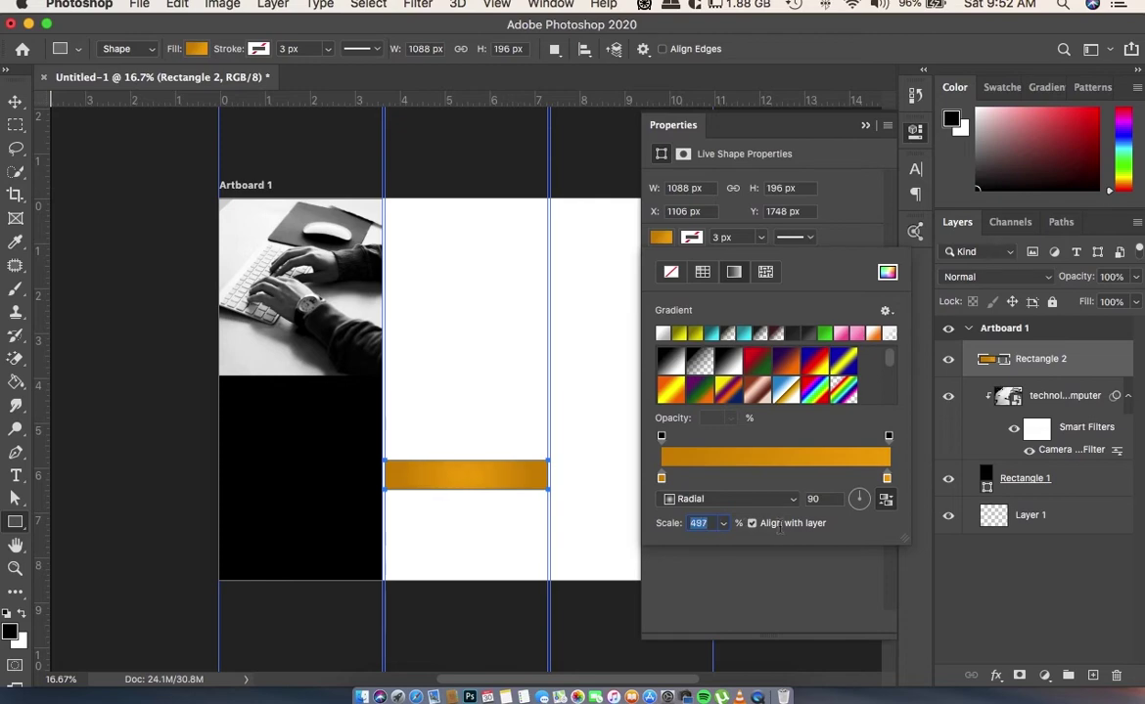
left_click_drag(665, 533, 757, 529)
left_click(685, 527)
type("600")
left_click(865, 125)
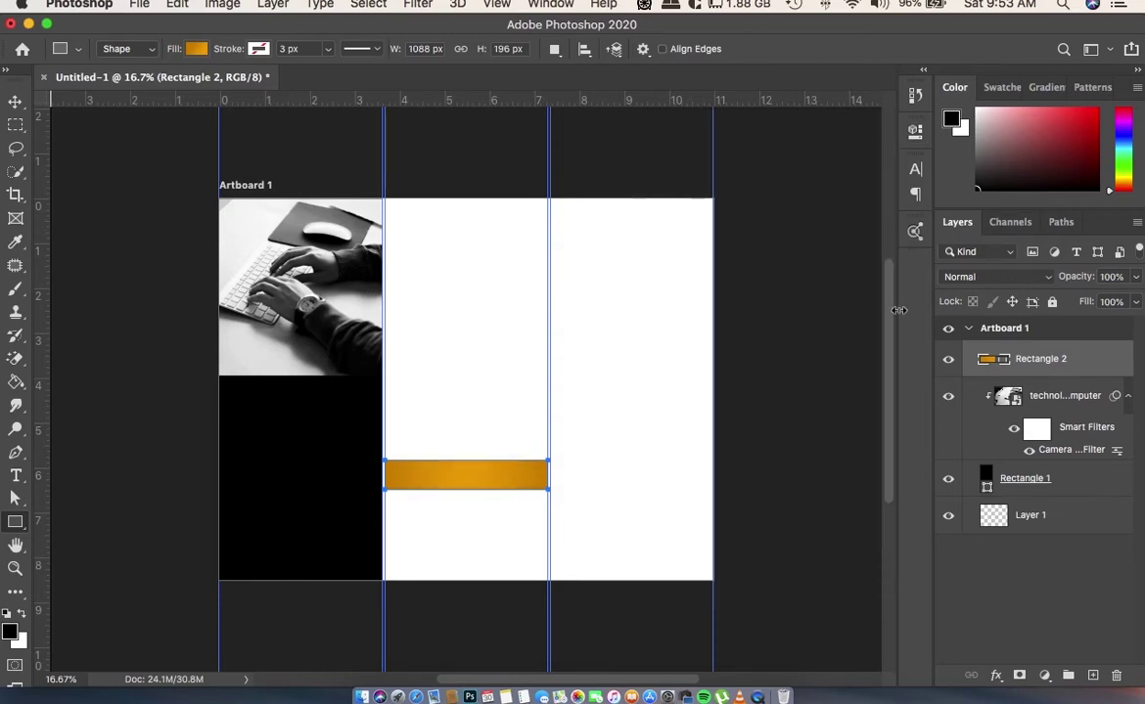
- Move the gold bar onto the left black panel
left_click(14, 103)
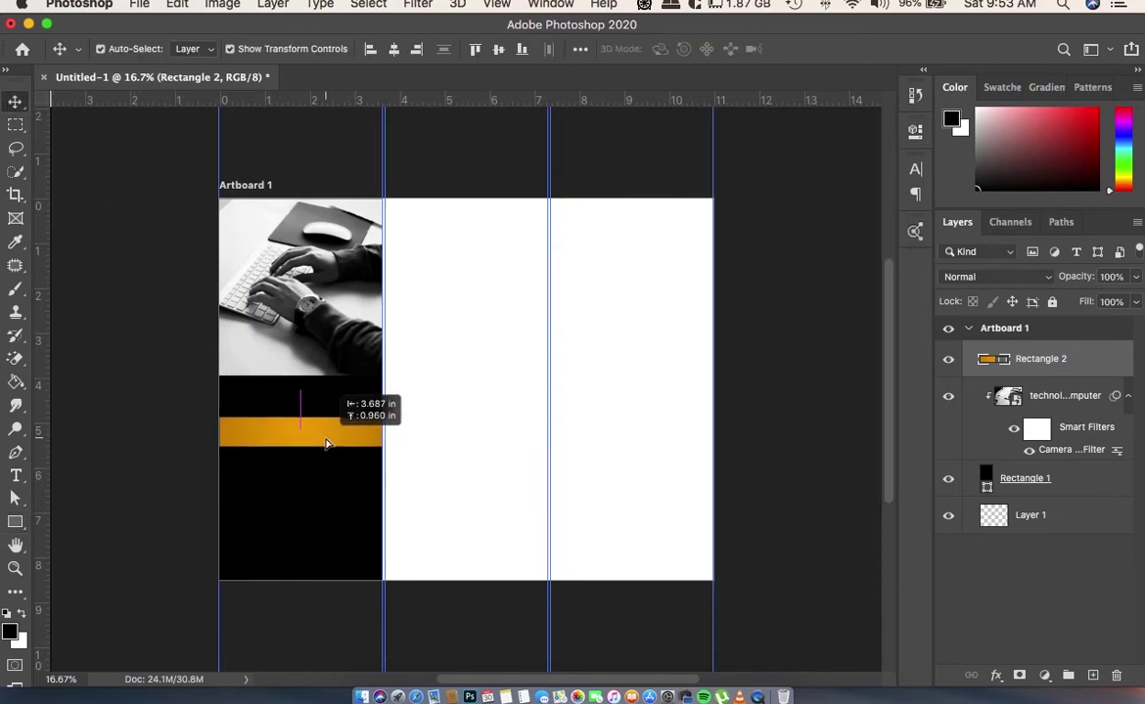
left_click_drag(485, 488, 320, 424)
key("super+equal")
key("super+equal")
left_click_drag(483, 497, 485, 489)
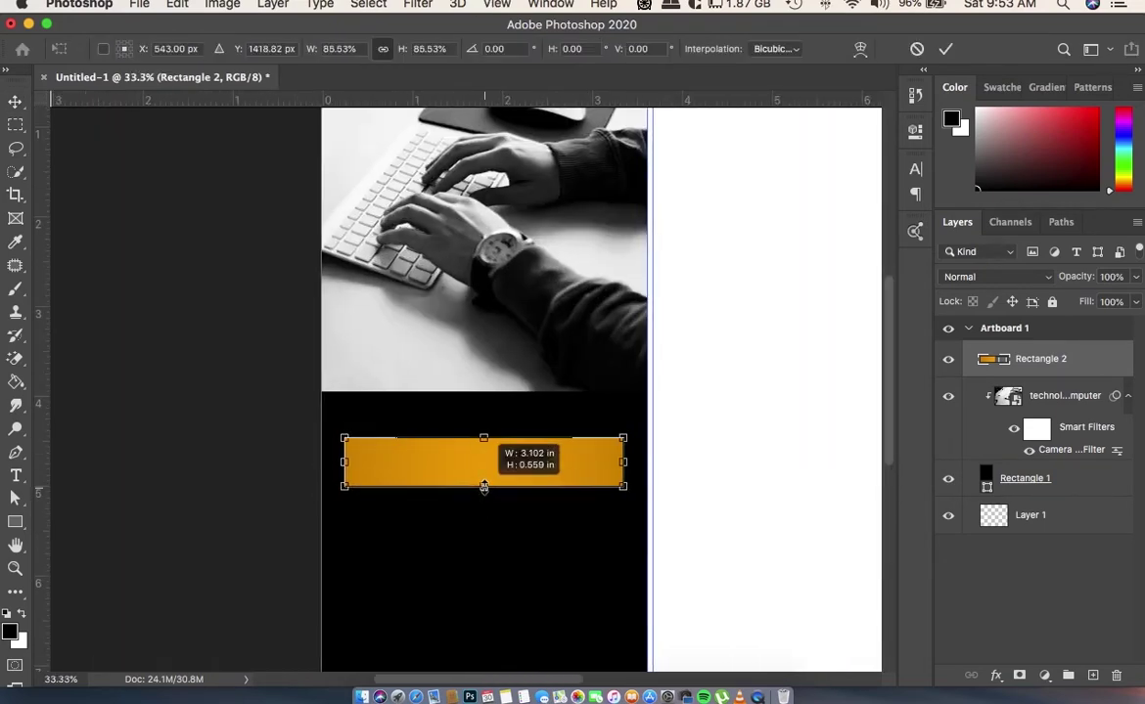
key("Return")
left_click_drag(484, 495, 484, 481)
left_click_drag(657, 438, 659, 401)
key("Escape")
- Rotate the band -15° and snap its corners flush to the left panel's edges
key("super+t")
left_click_drag(585, 449, 590, 384)
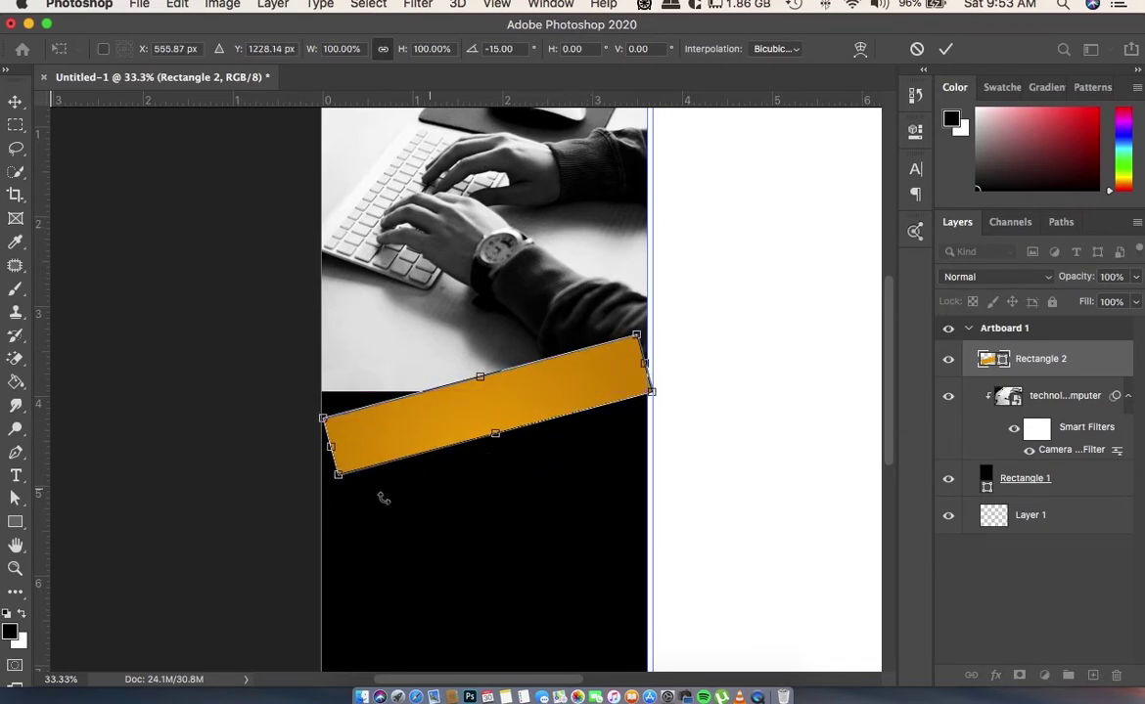
left_click(941, 49)
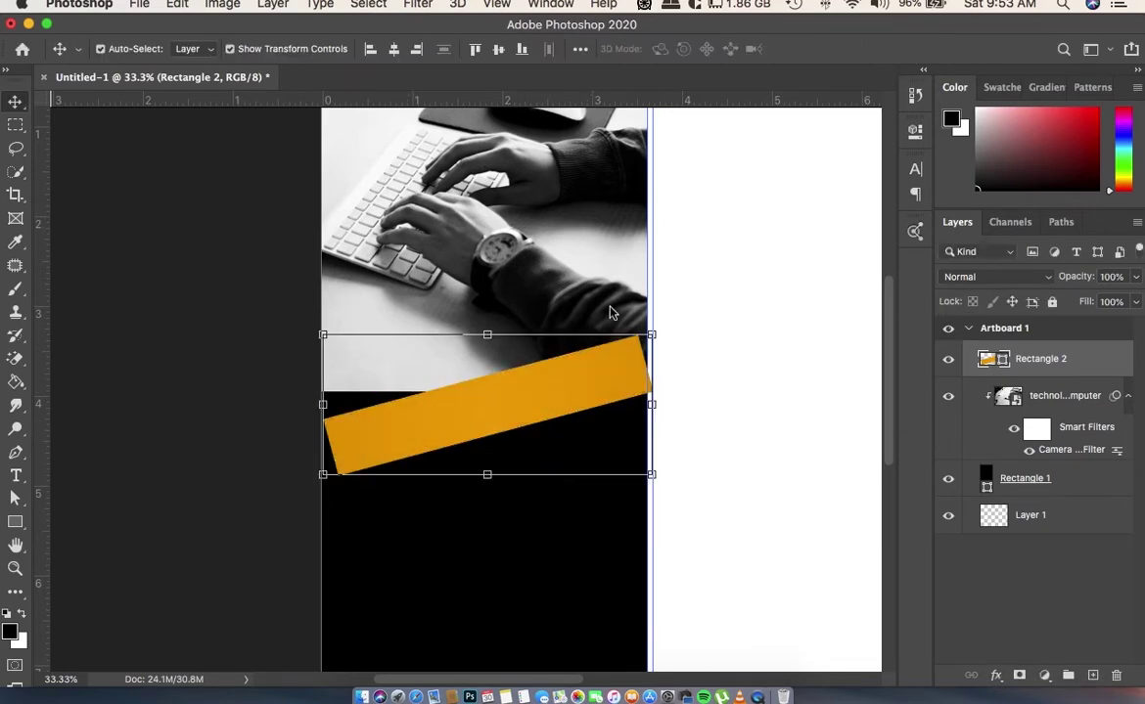
key("a")
left_click_drag(338, 479, 323, 478)
left_click_drag(326, 426, 322, 420)
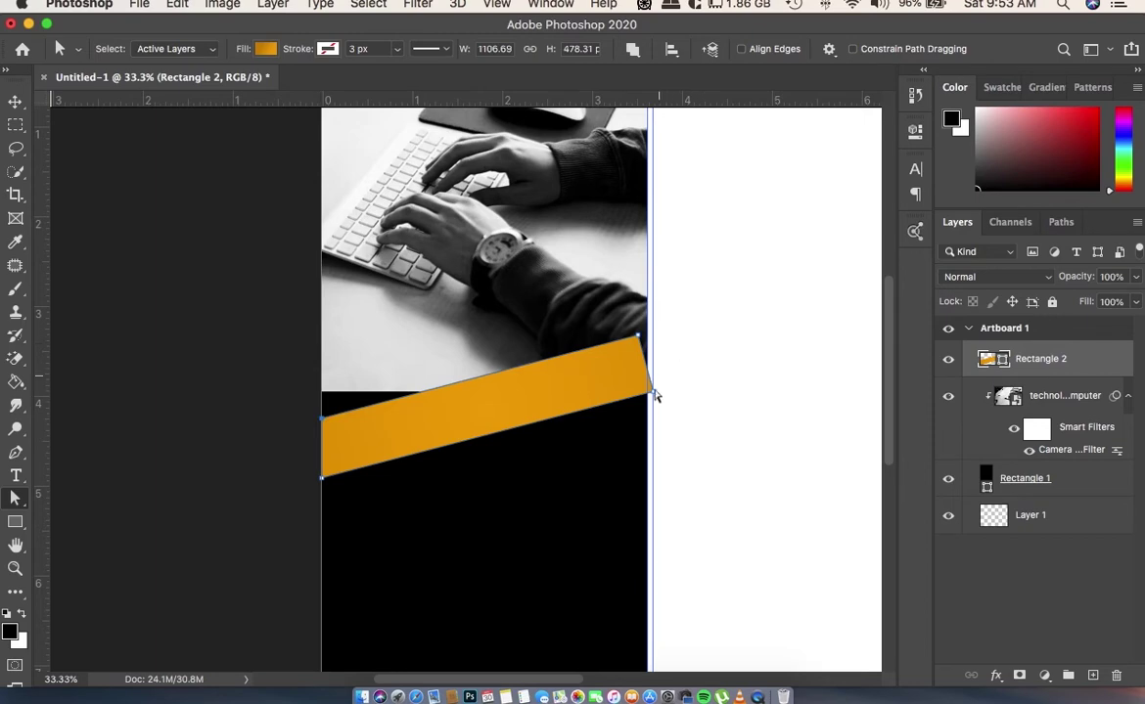
left_click_drag(653, 396, 647, 394)
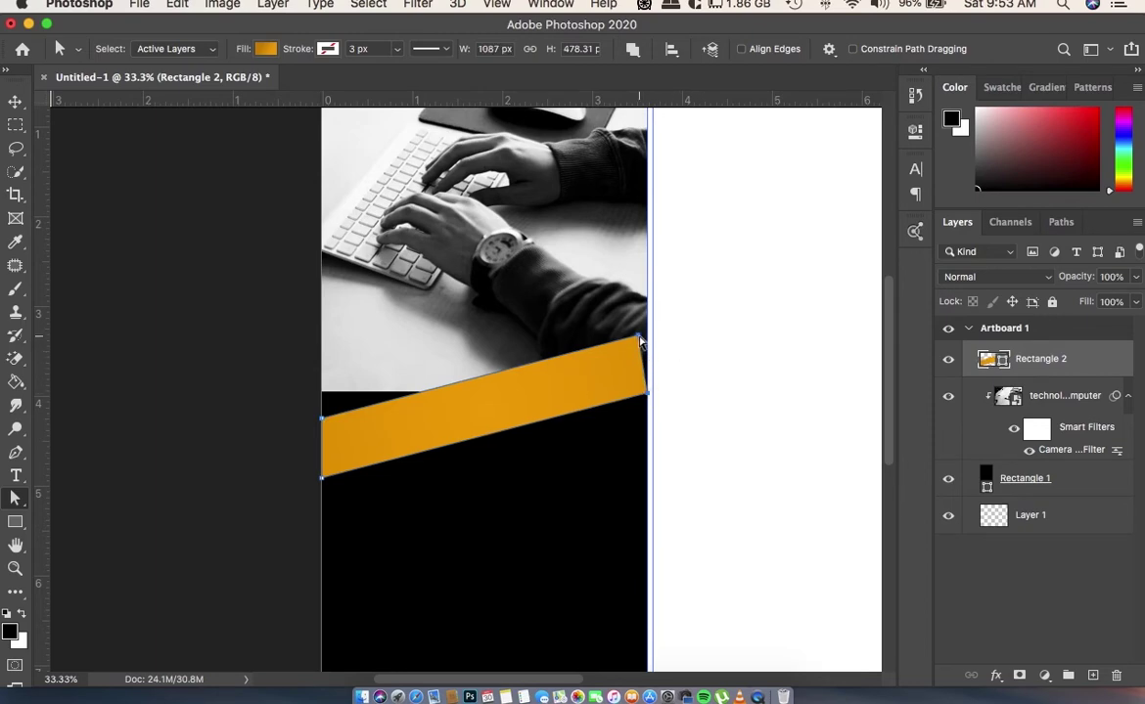
left_click_drag(639, 339, 646, 336)
key("v")
left_click_drag(402, 419, 403, 376)
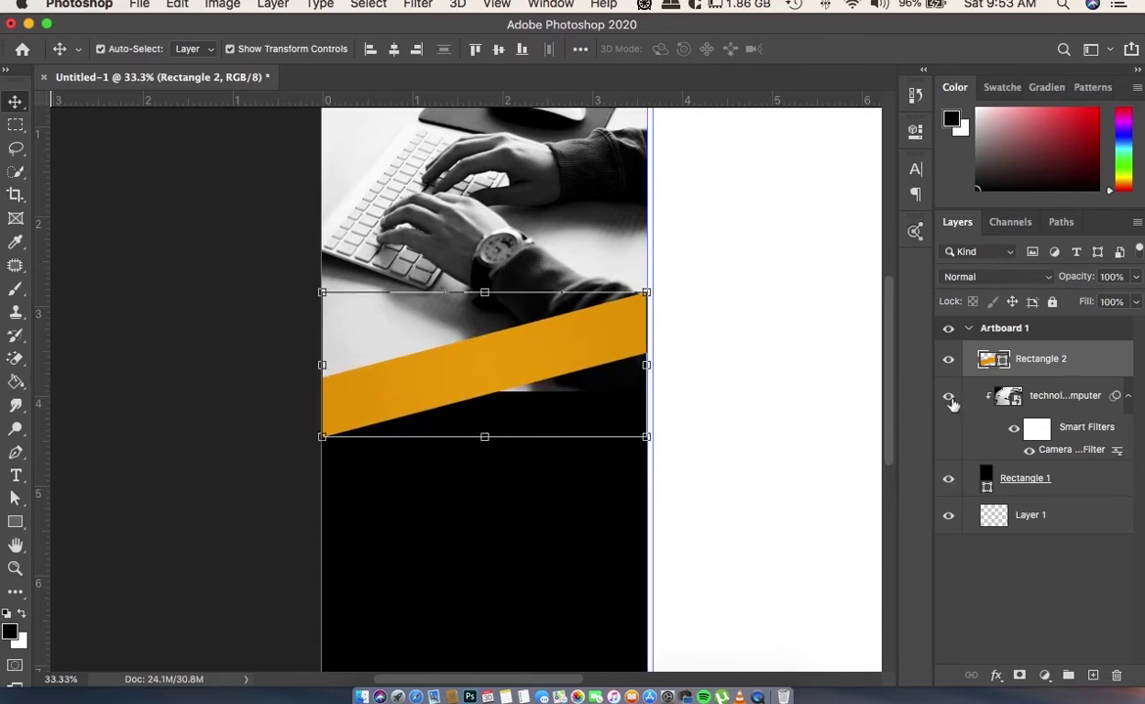
- Nudge the gold band slightly lower with Free Transform
left_click_drag(484, 300, 484, 302)
key("Escape")
key("ctrl+t")
left_click_drag(484, 301, 484, 309)
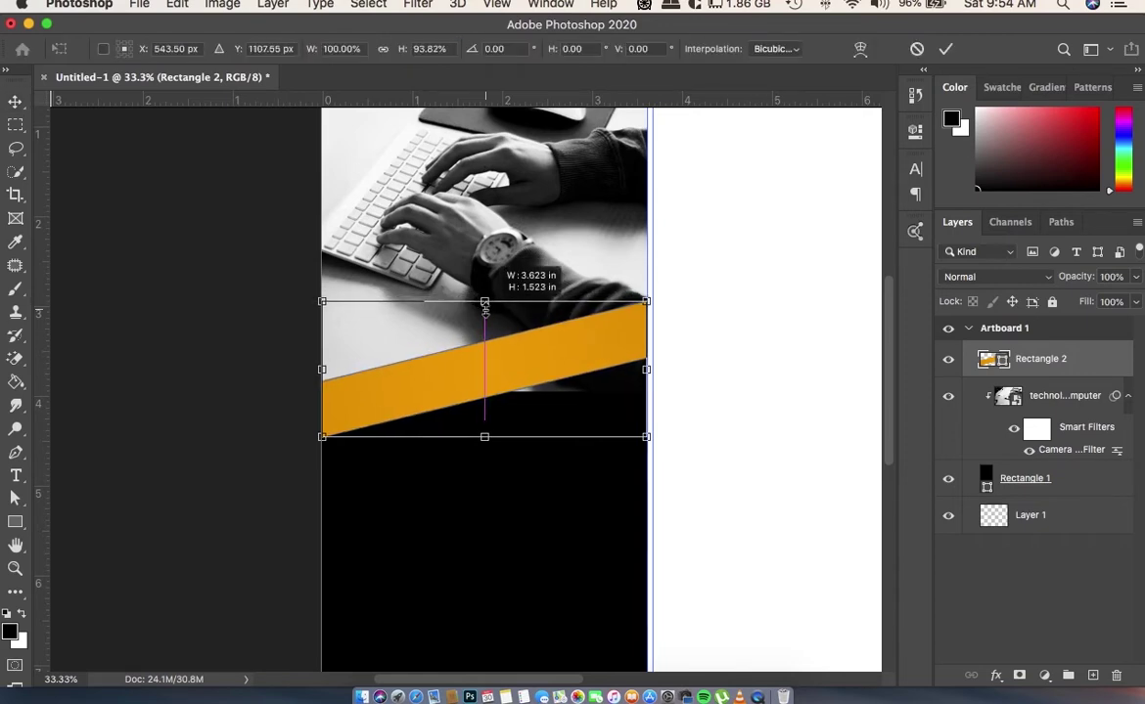
left_click_drag(559, 352, 562, 350)
key("Return")
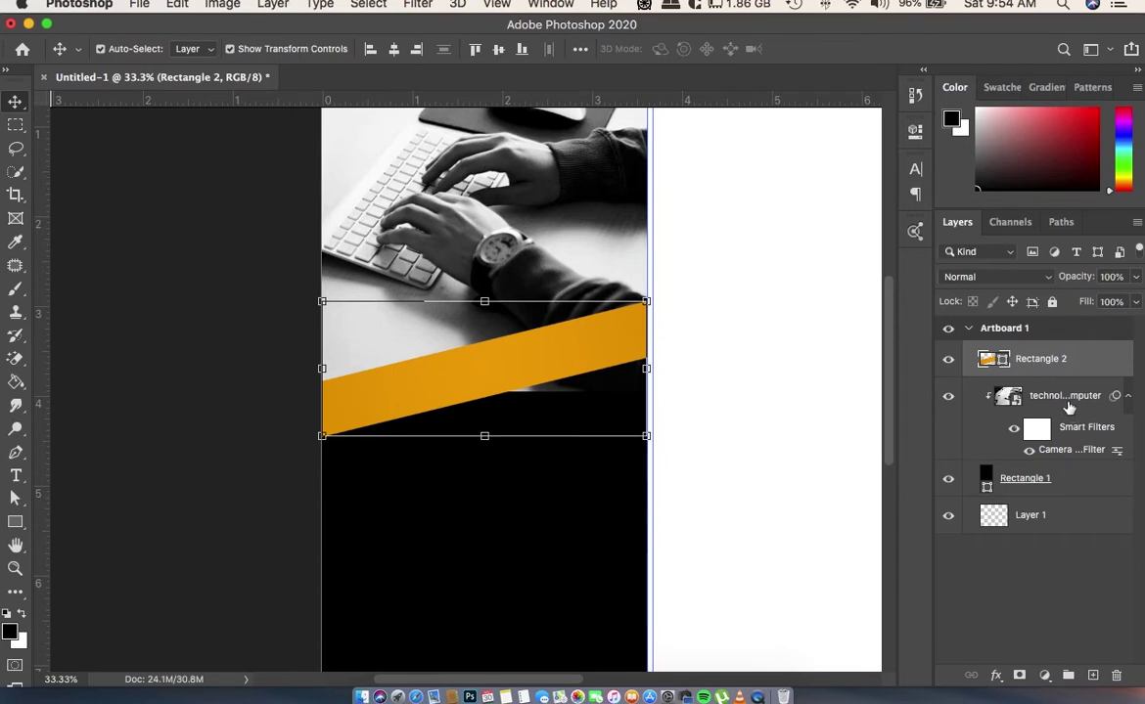
- Mask the keyboard photo, painting out the strip below the band with a 146 px brush
left_click(1067, 405)
left_click(1018, 675)
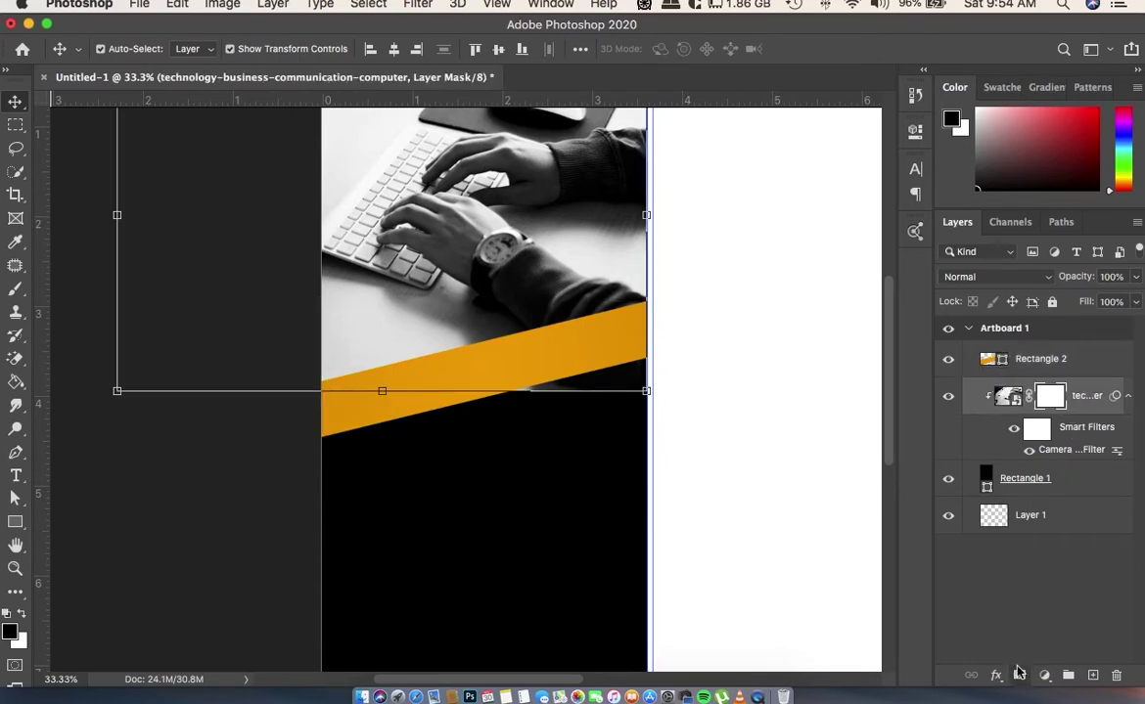
key("b")
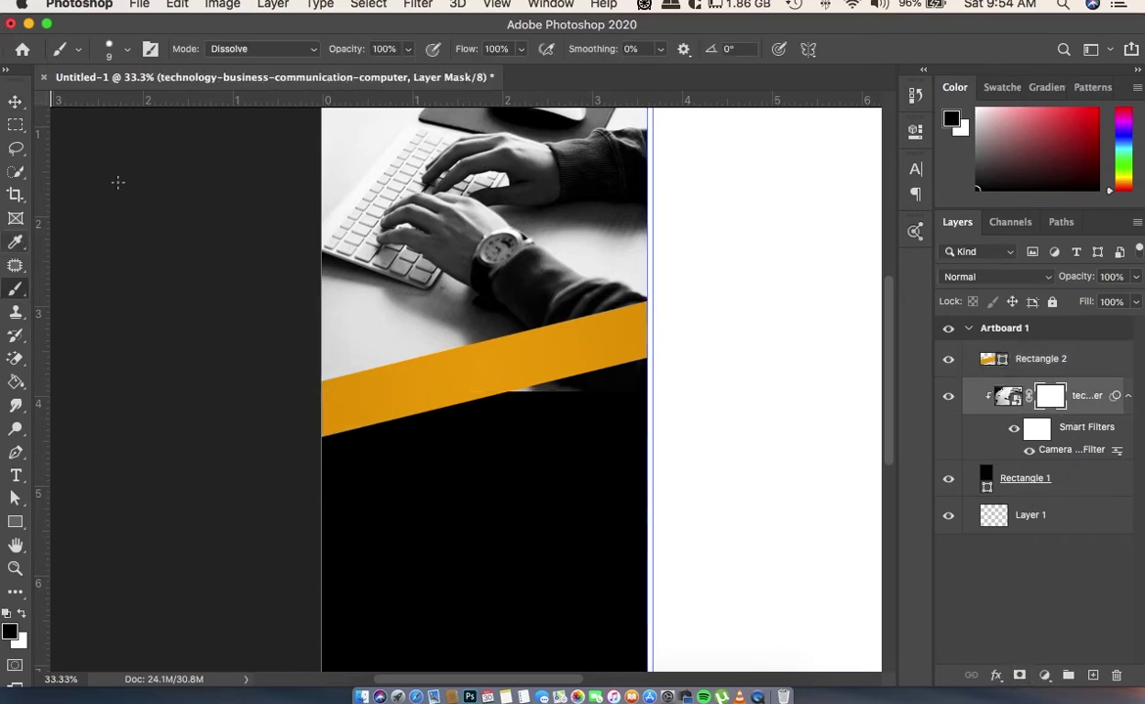
left_click(108, 49)
left_click_drag(147, 105, 167, 105)
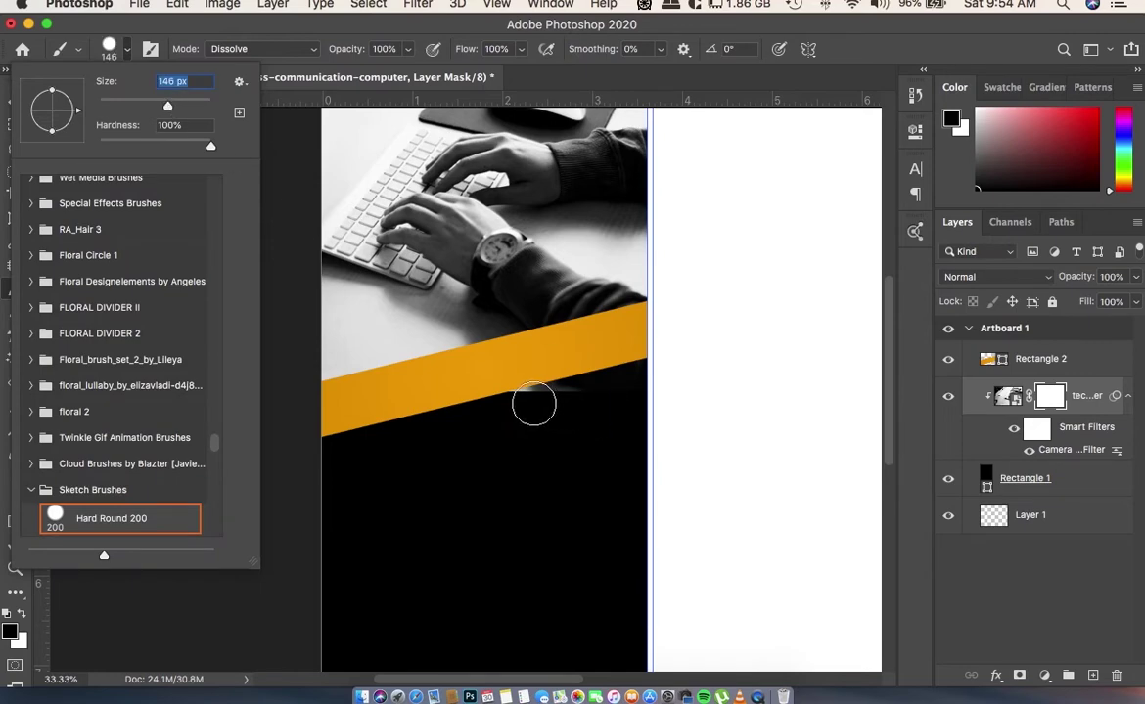
left_click_drag(480, 377, 518, 366)
key("v")
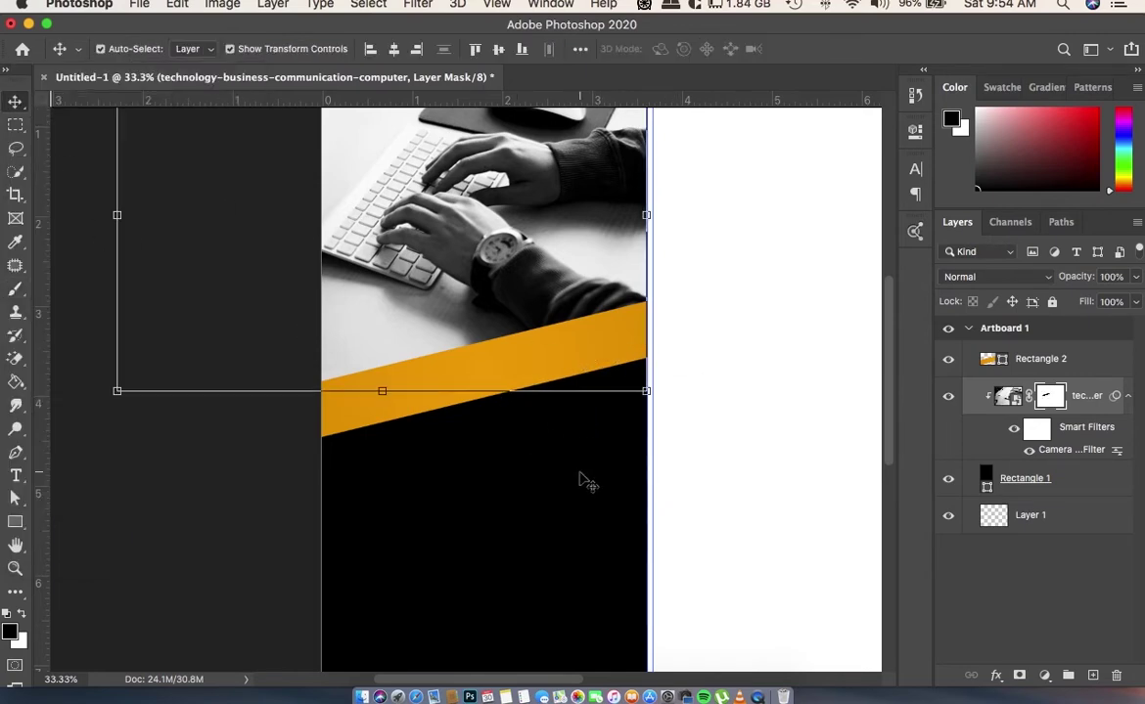
key("super+minus")
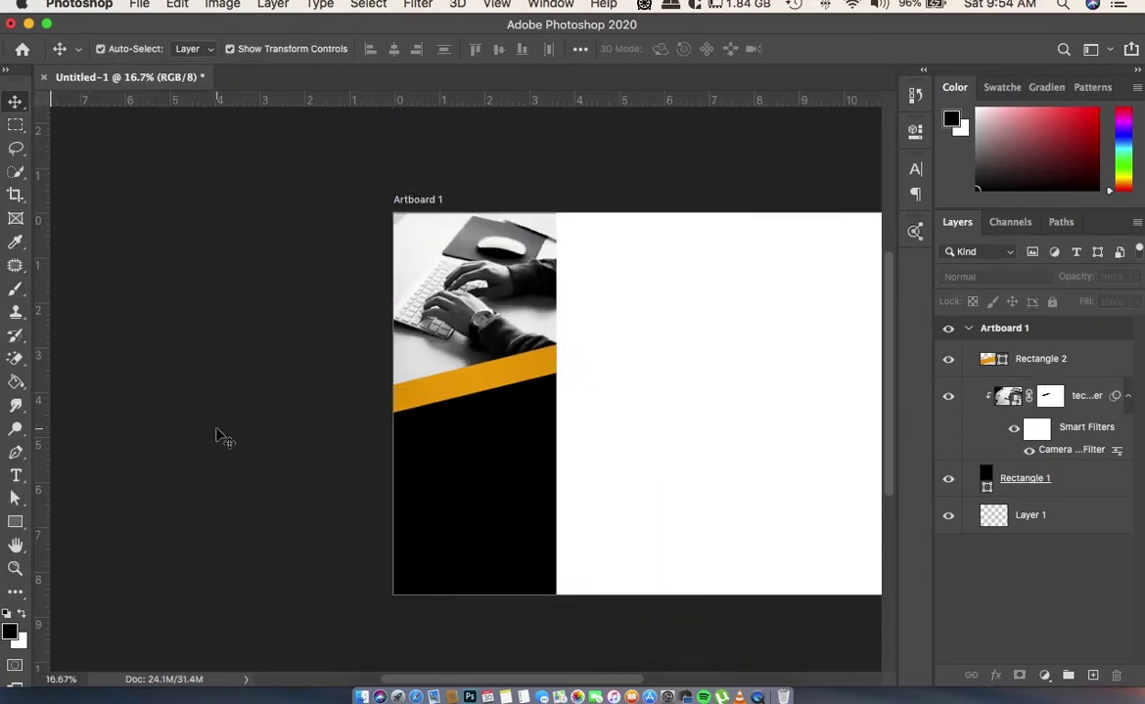
- Change Rectangle 1's fill from black to a dark charcoal grey swatch
scroll(294, 455, "down", 2)
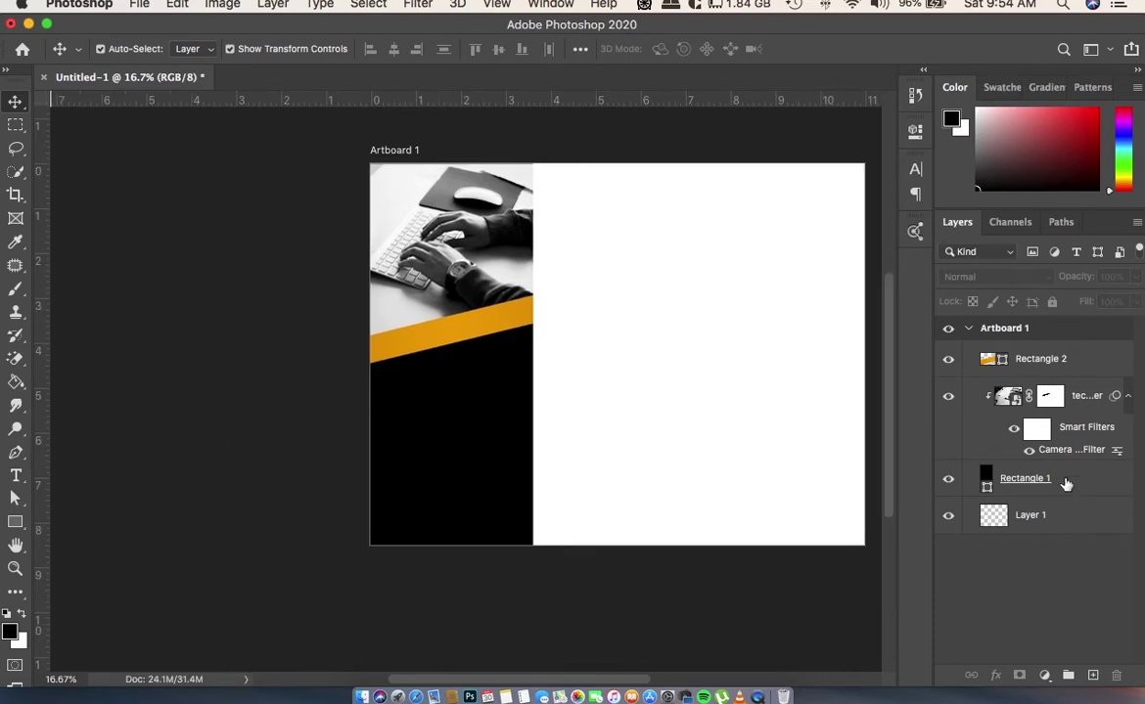
left_click(1028, 484)
key("u")
left_click(194, 50)
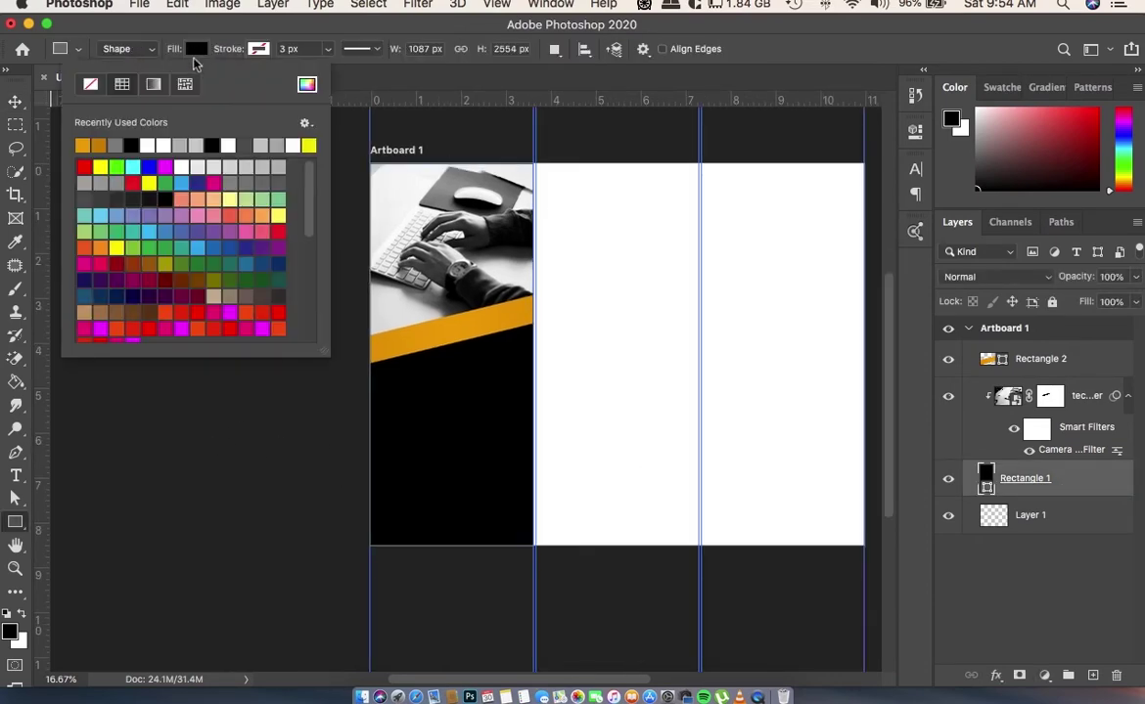
left_click(135, 199)
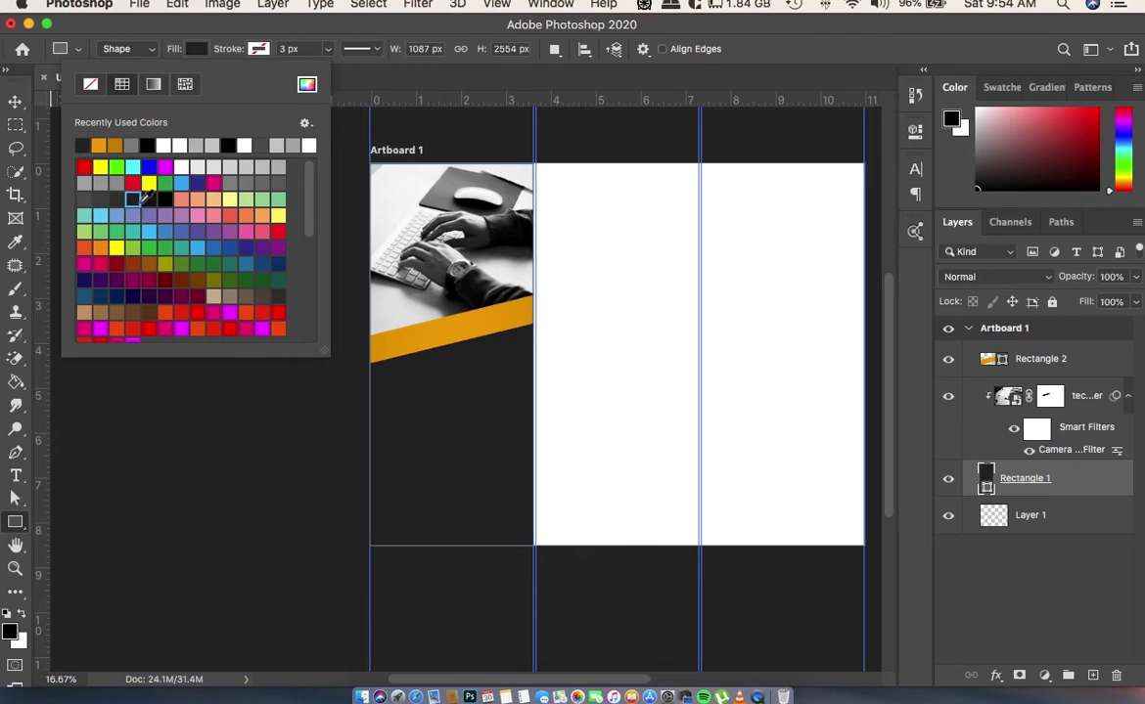
left_click(148, 198)
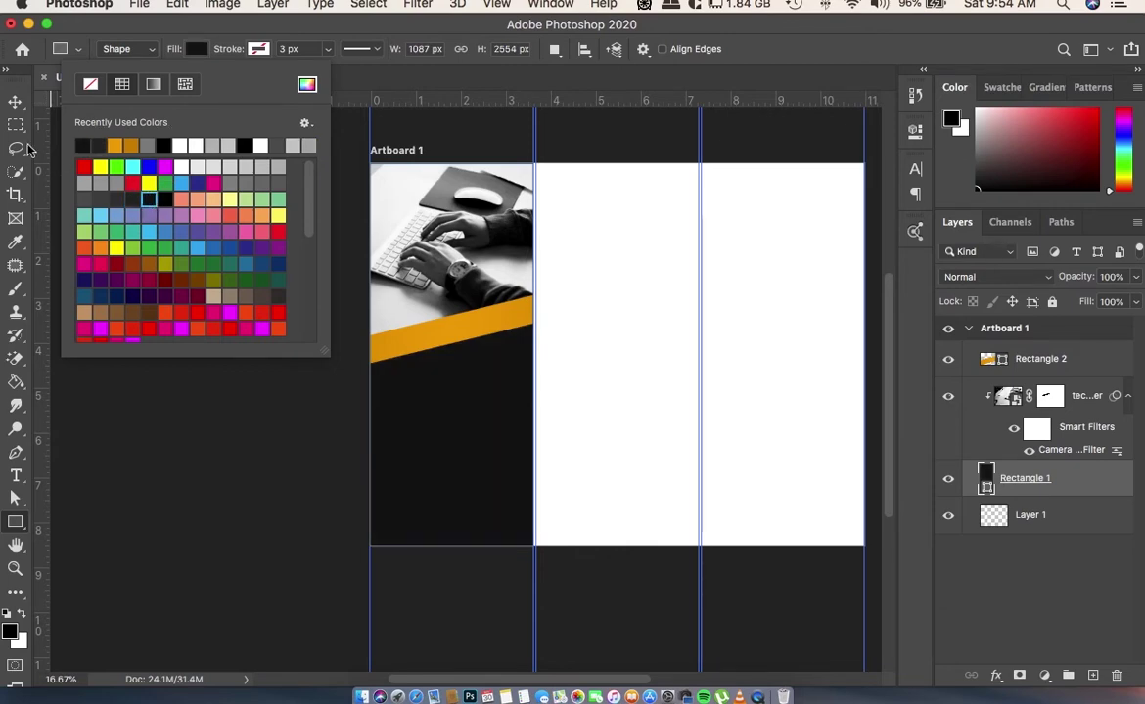
key("v")
scroll(179, 286, "right", 2)
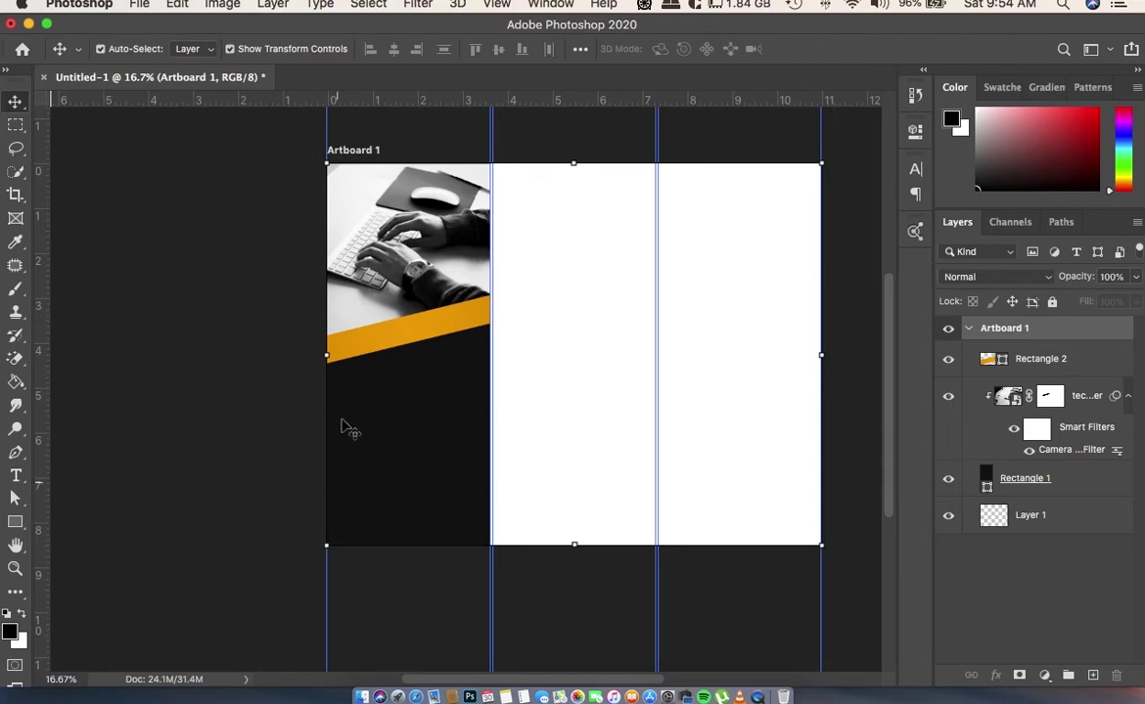
- Group the photo, gold stripe and dark panel layers together
key("t")
left_click(1004, 478)
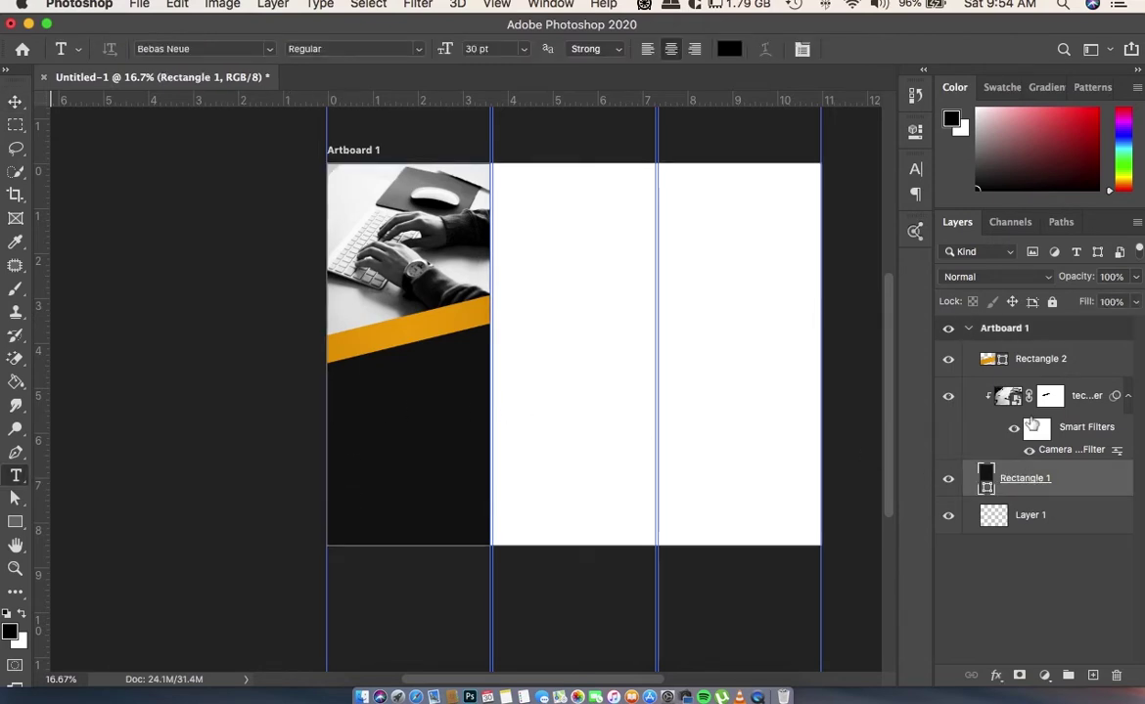
left_click(1045, 447, "shift")
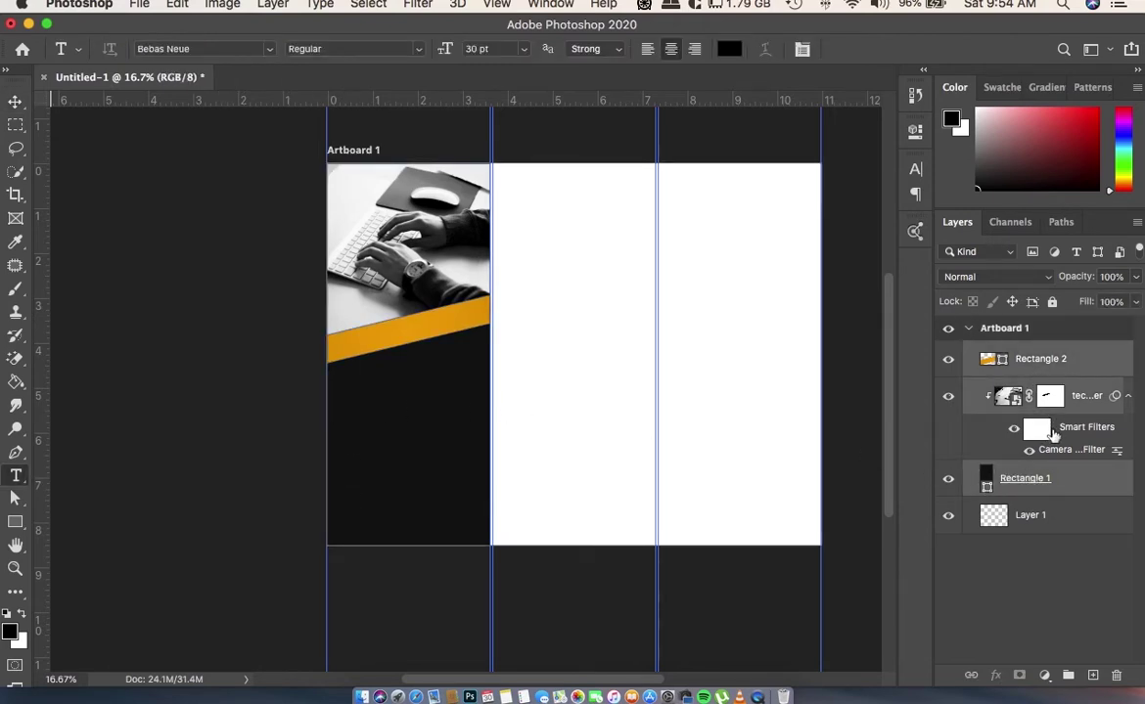
key("super+g")
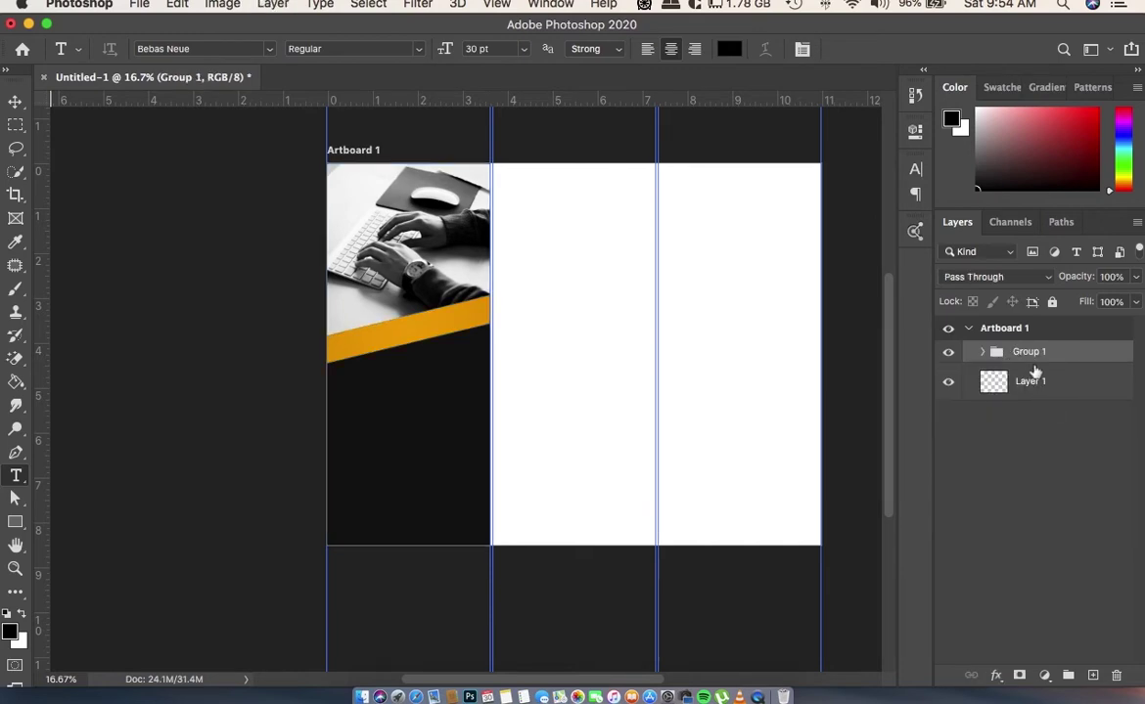
- Draw a text box on the dark left panel and set the size to 14 pt
left_click_drag(339, 389, 446, 416)
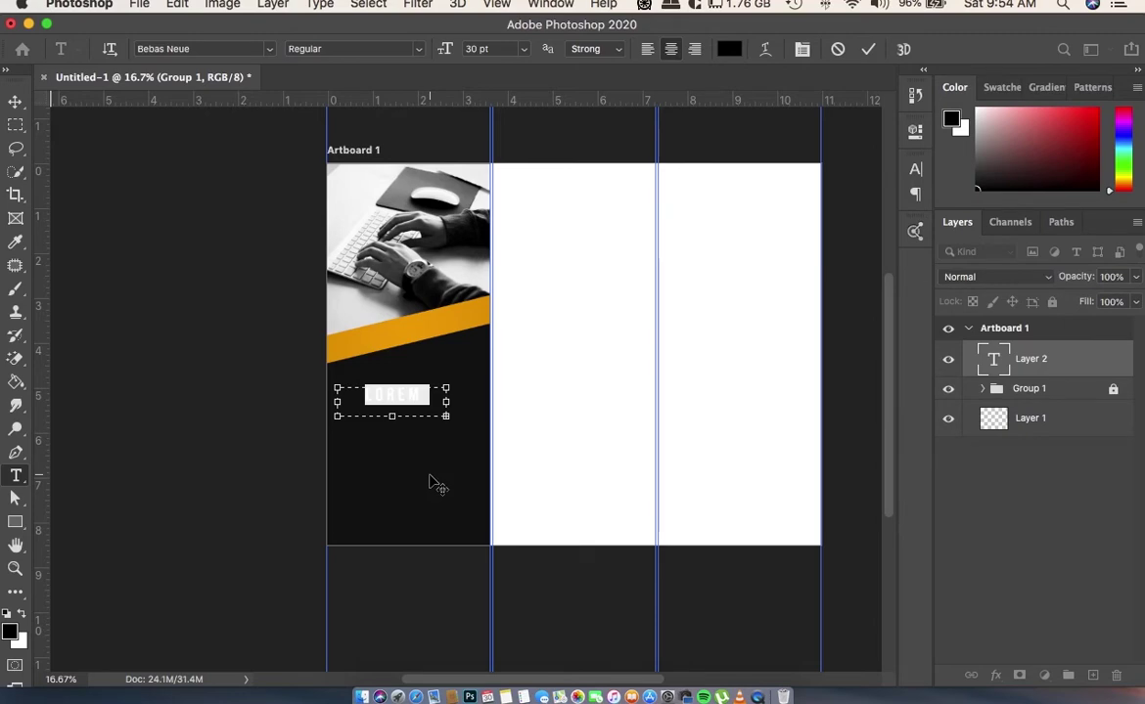
left_click(916, 169)
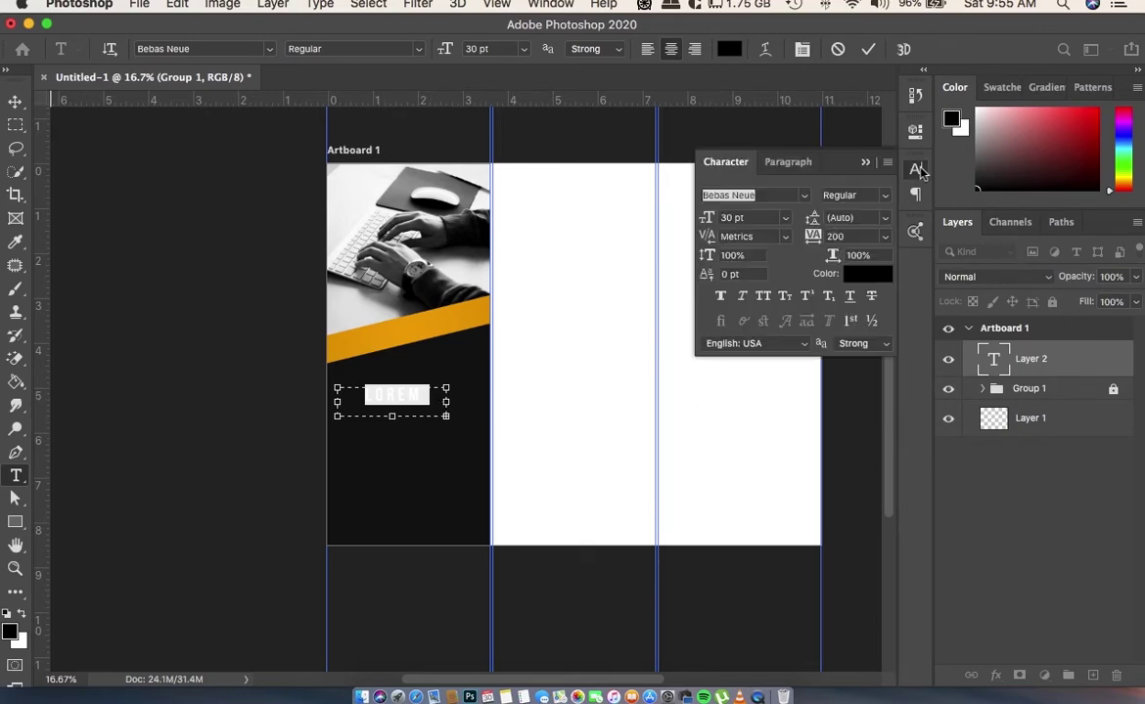
left_click(786, 224)
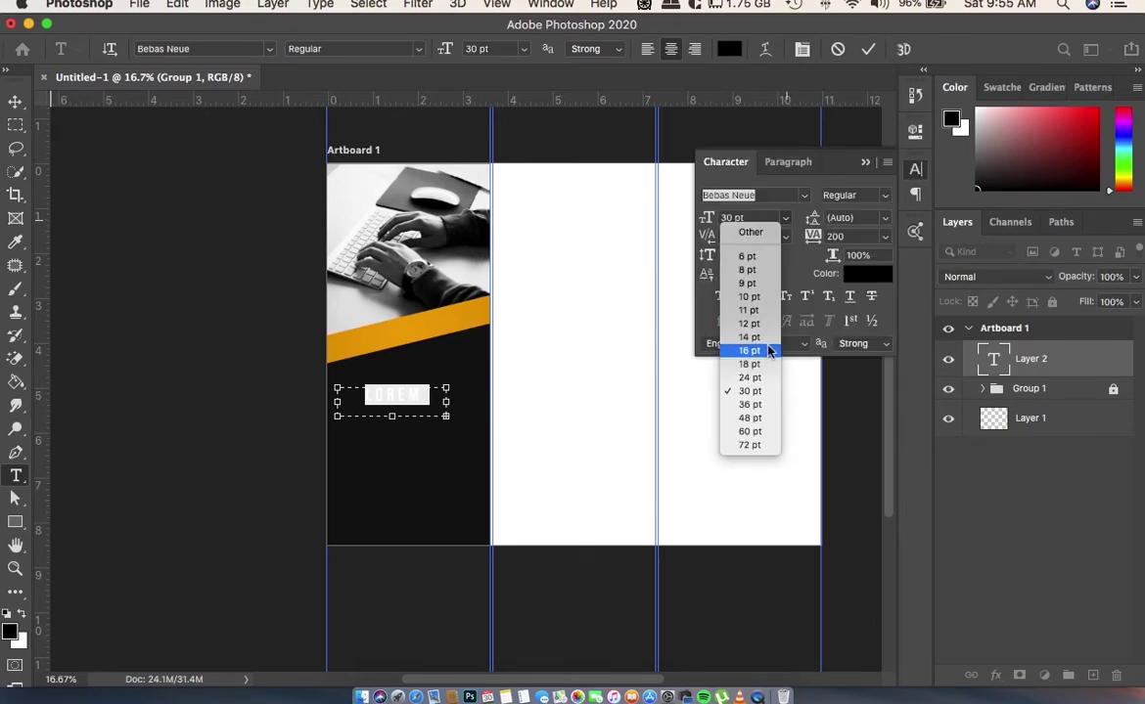
left_click(768, 336)
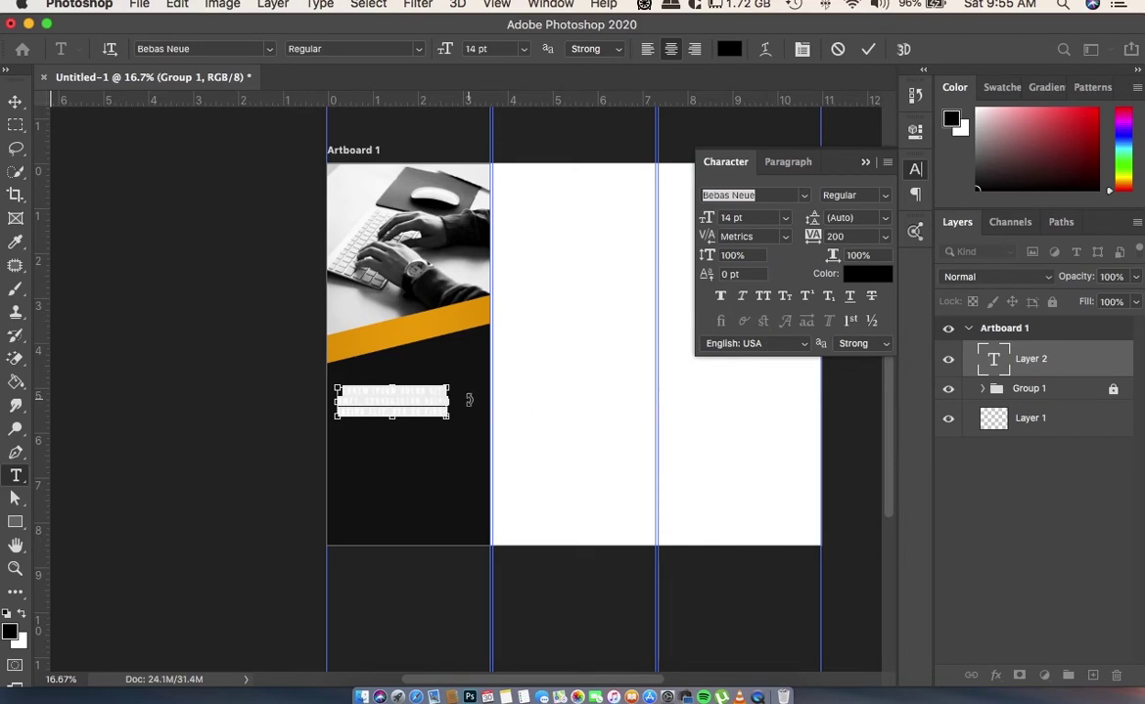
- Narrow the text box and left-align its paragraph
key("super+equal")
key("super+equal")
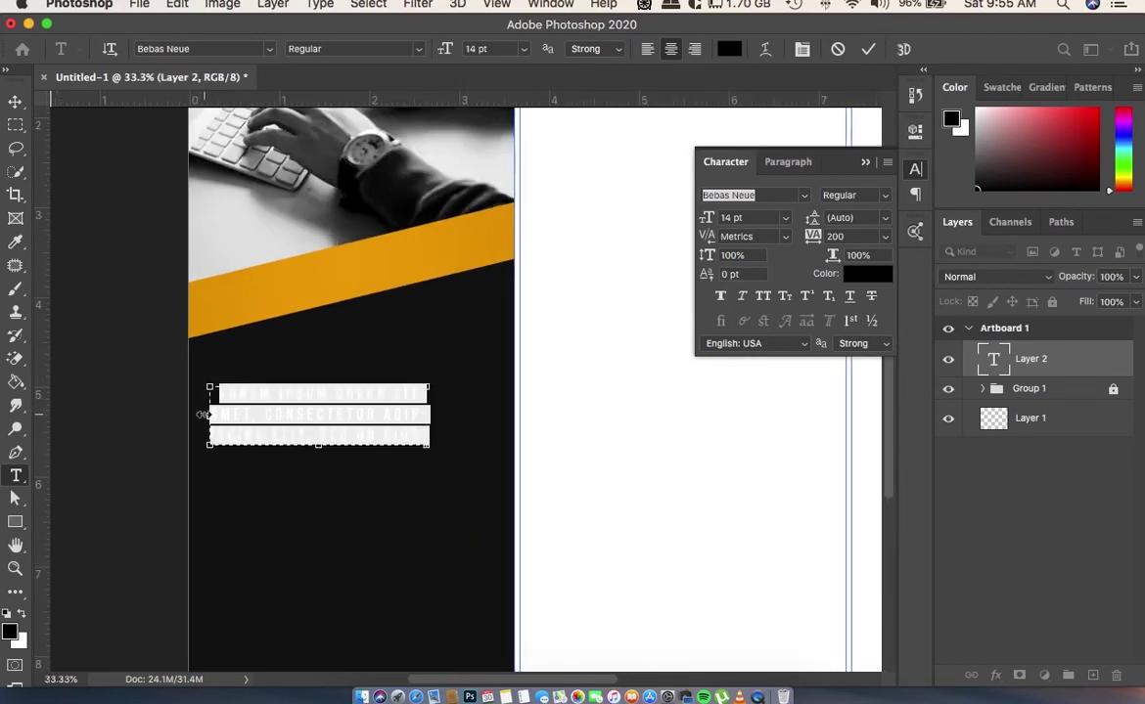
left_click_drag(423, 418, 353, 418)
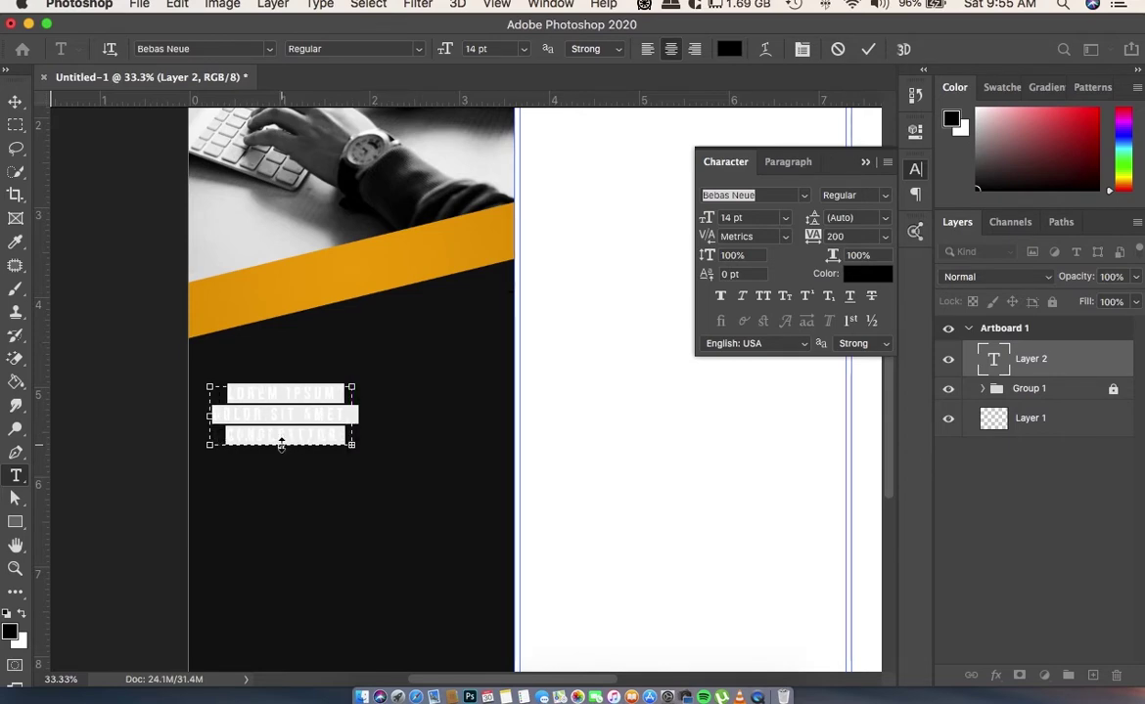
left_click_drag(210, 416, 222, 416)
left_click_drag(353, 419, 368, 419)
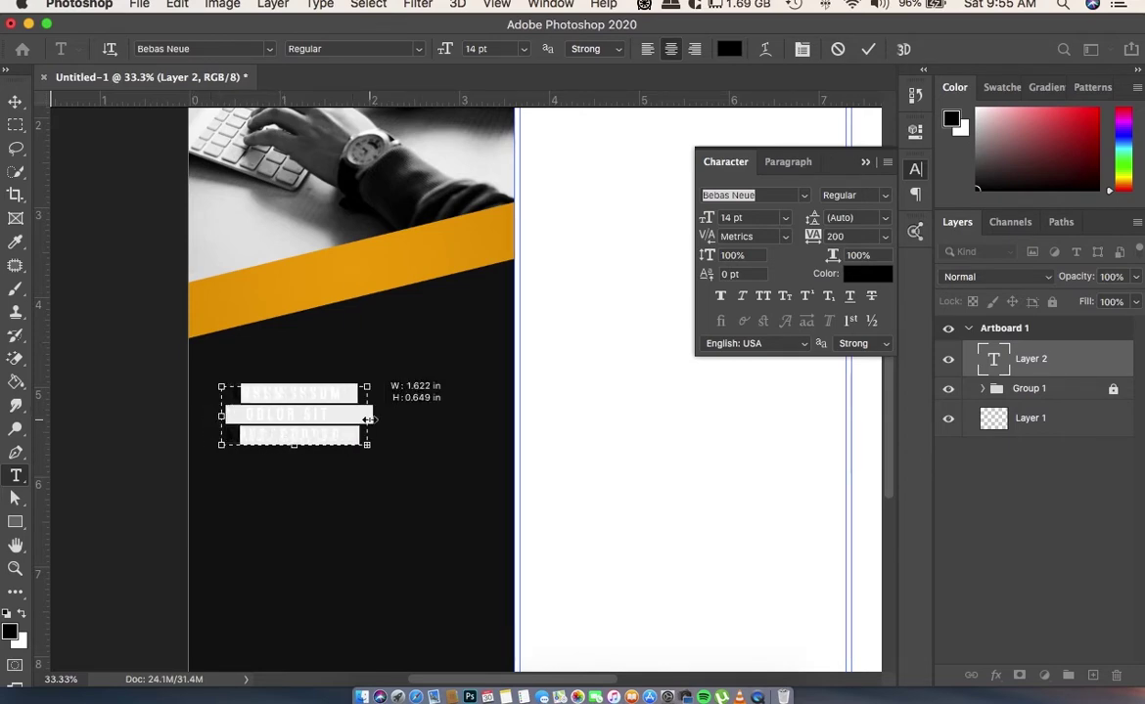
left_click(784, 161)
left_click(721, 196)
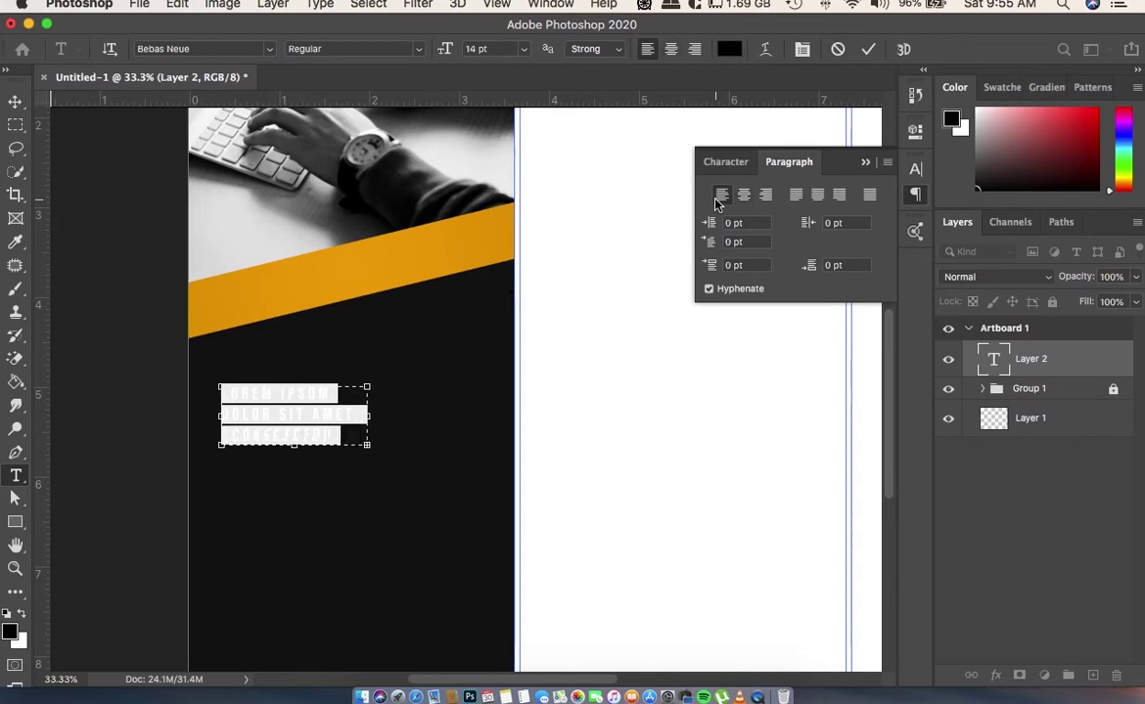
- Justify the paragraph, insert Lorem Ipsum, then clear all the text
left_click(796, 194)
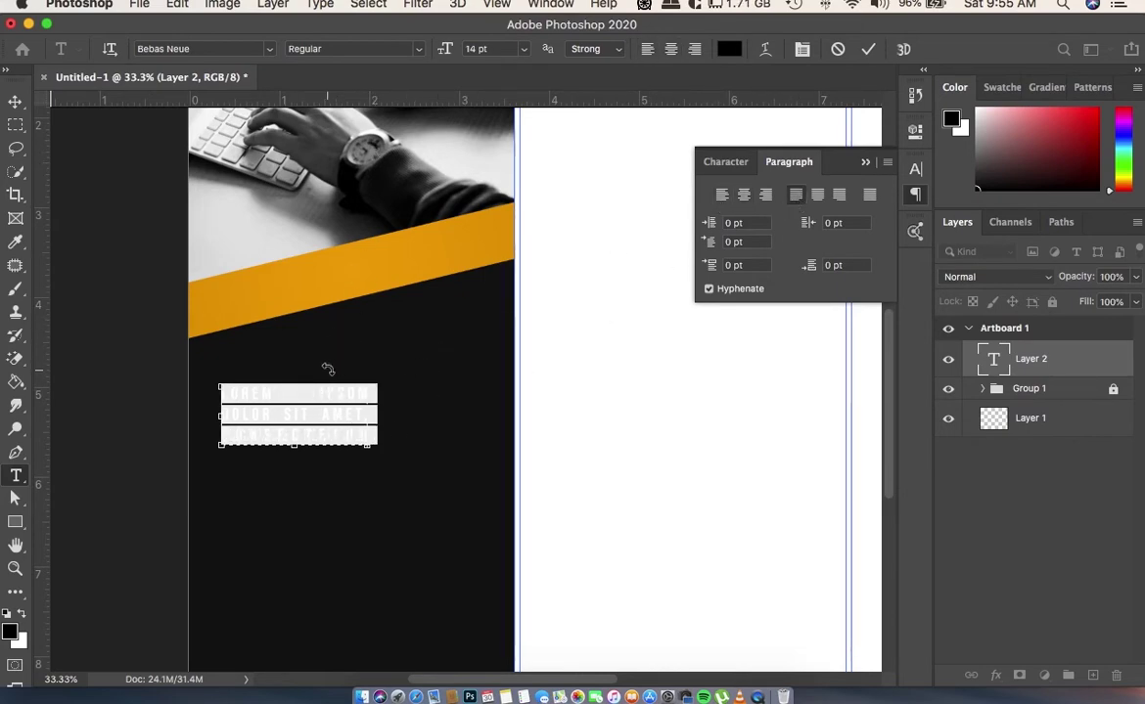
left_click(222, 4)
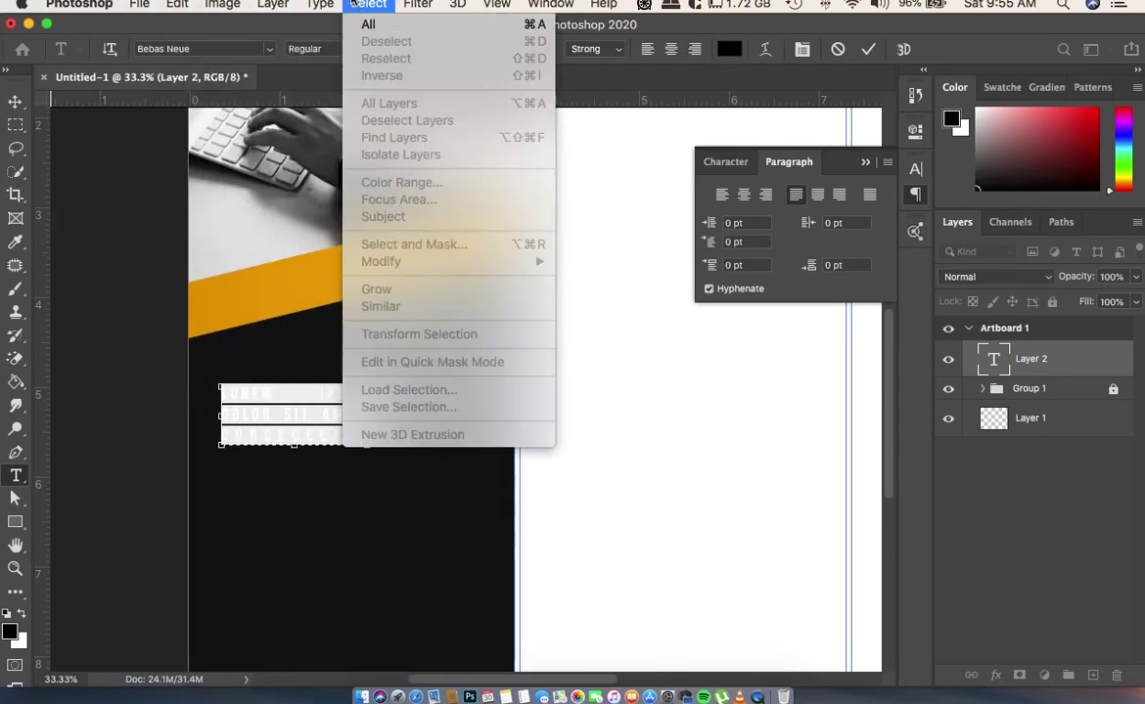
mouse_move(320, 5)
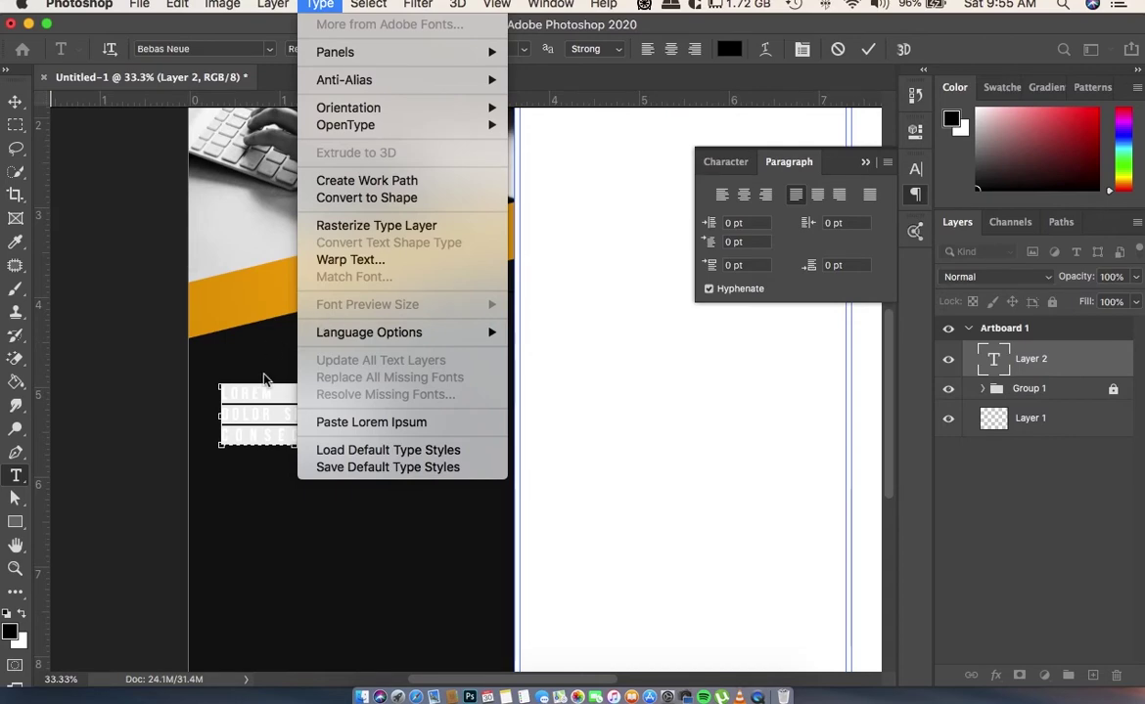
left_click(322, 422)
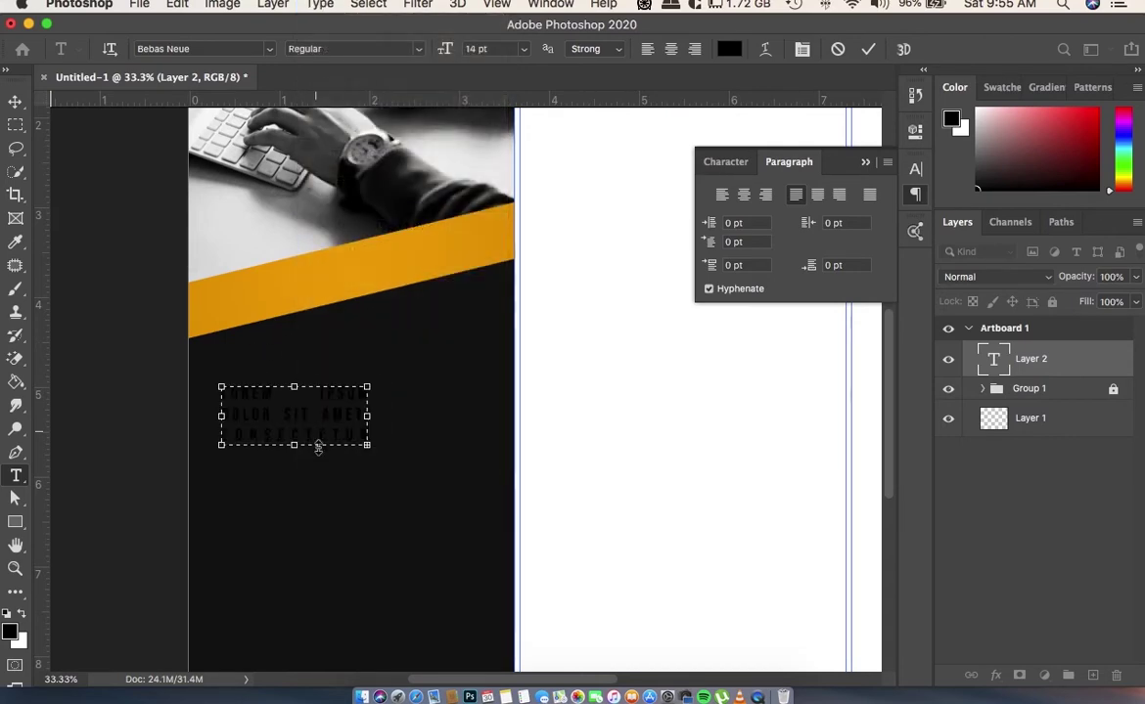
key("super+a")
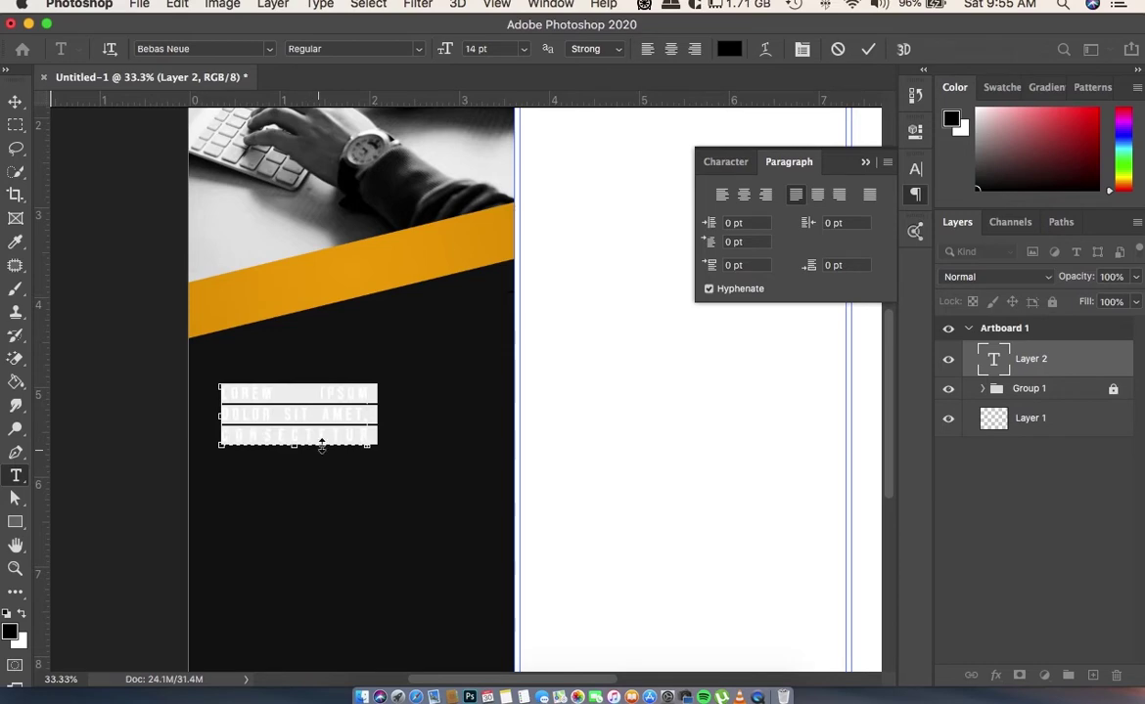
key("BackSpace")
- Paste fresh Lorem Ipsum into the empty box and select all of it
scroll(323, 392, "right", 2)
left_click(321, 5)
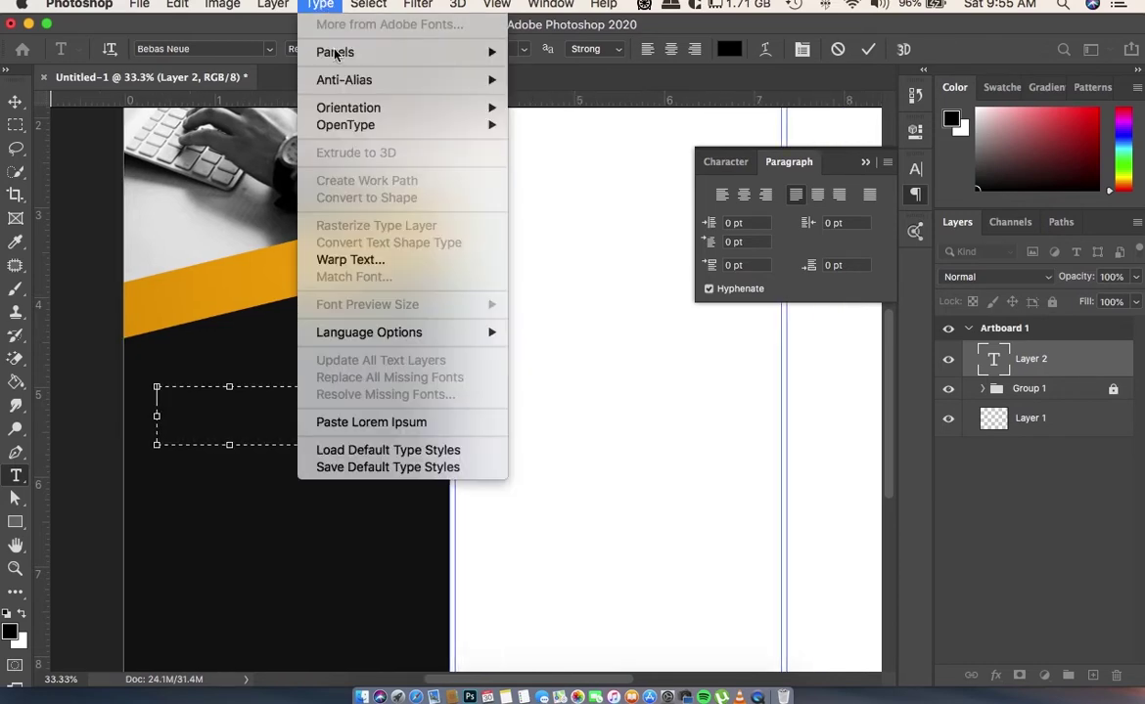
left_click(370, 421)
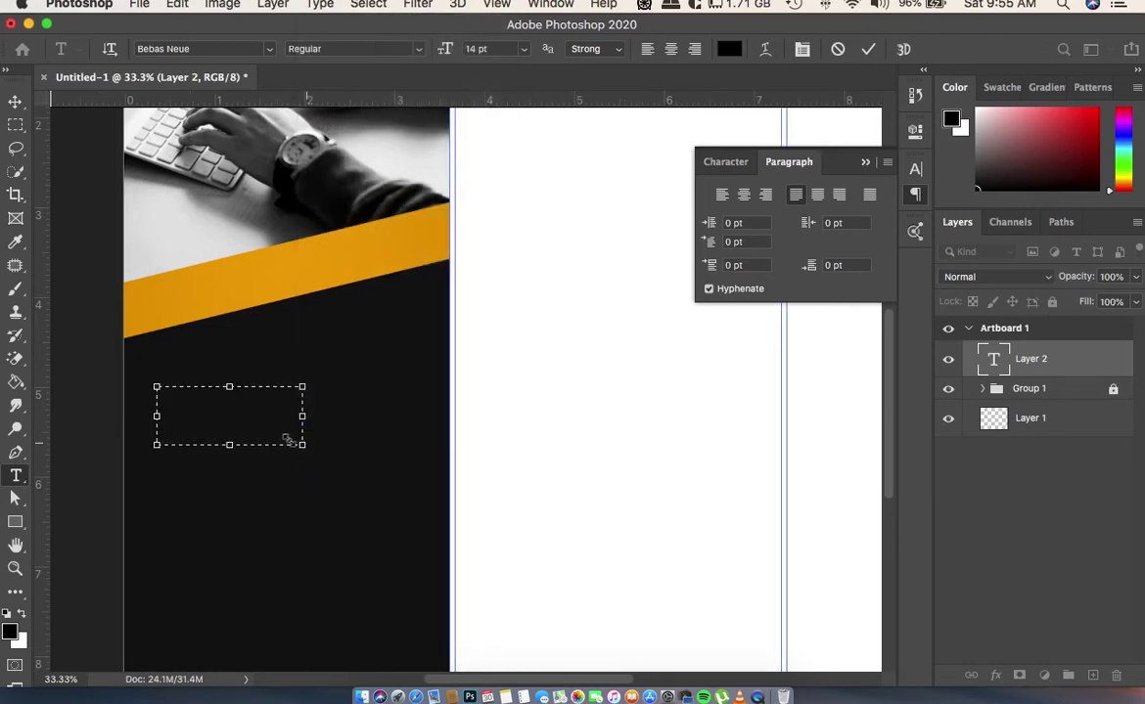
key("super+a")
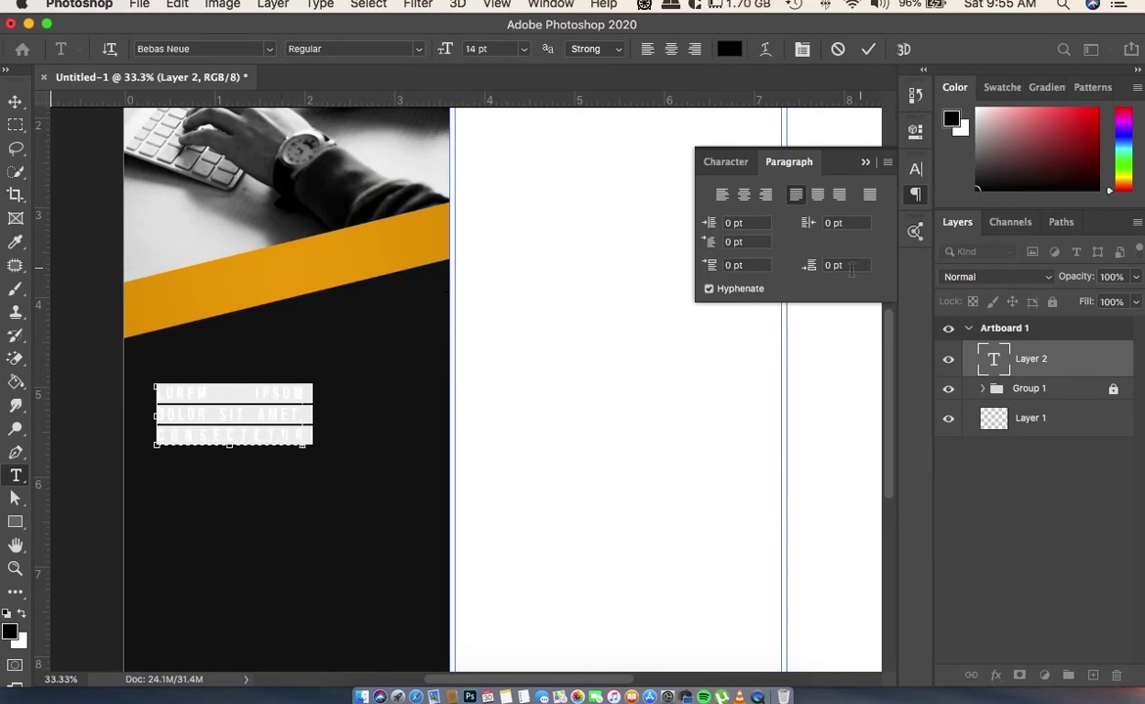
left_click(729, 163)
- Colour the left-panel text with the orange sampled from the diagonal stripe
left_click(869, 275)
left_click(274, 286)
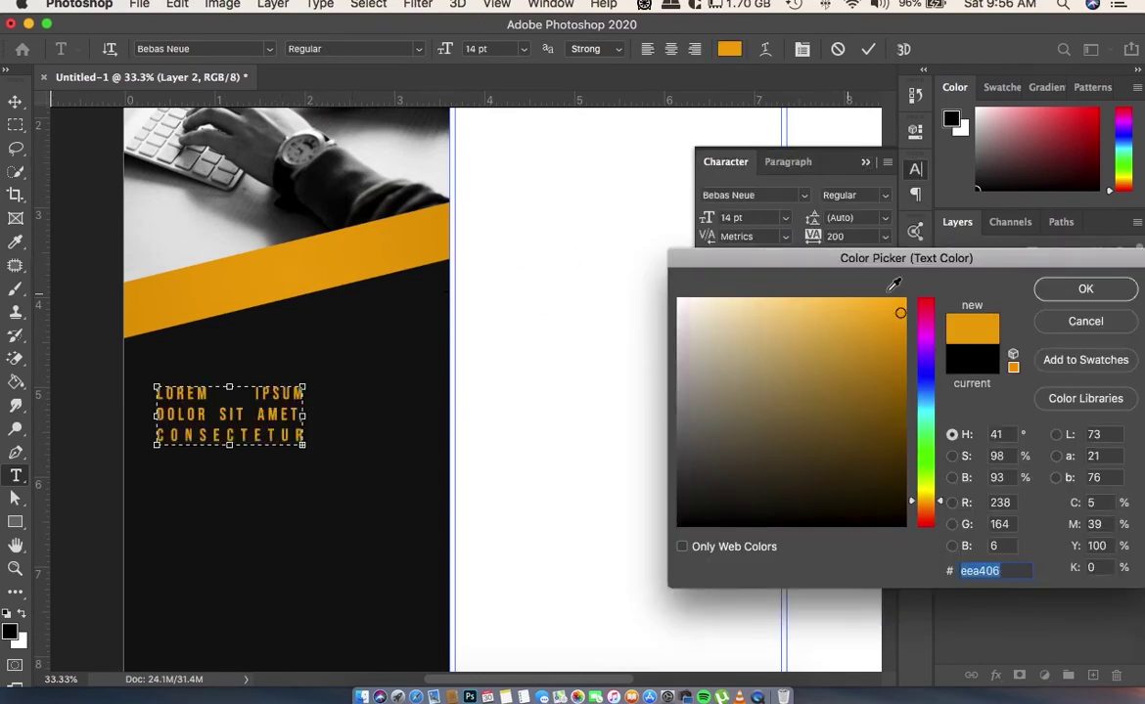
left_click(1085, 291)
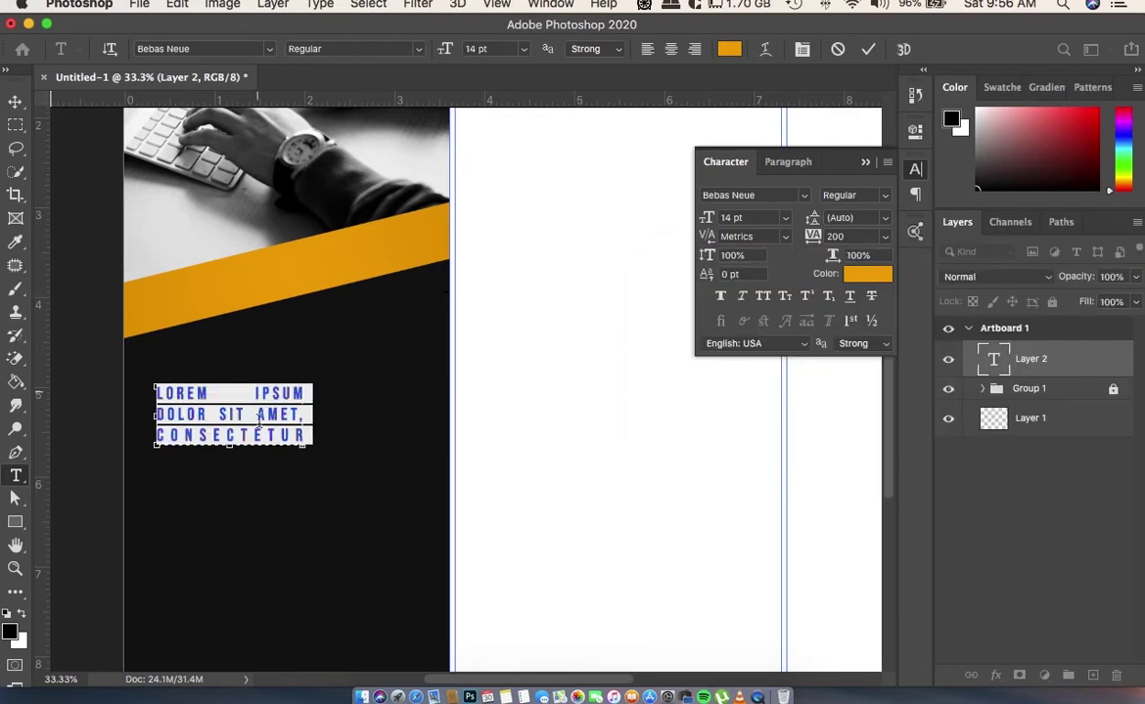
left_click(262, 409)
- Clear the lorem ipsum placeholder and start typing SO
key("BackSpace")
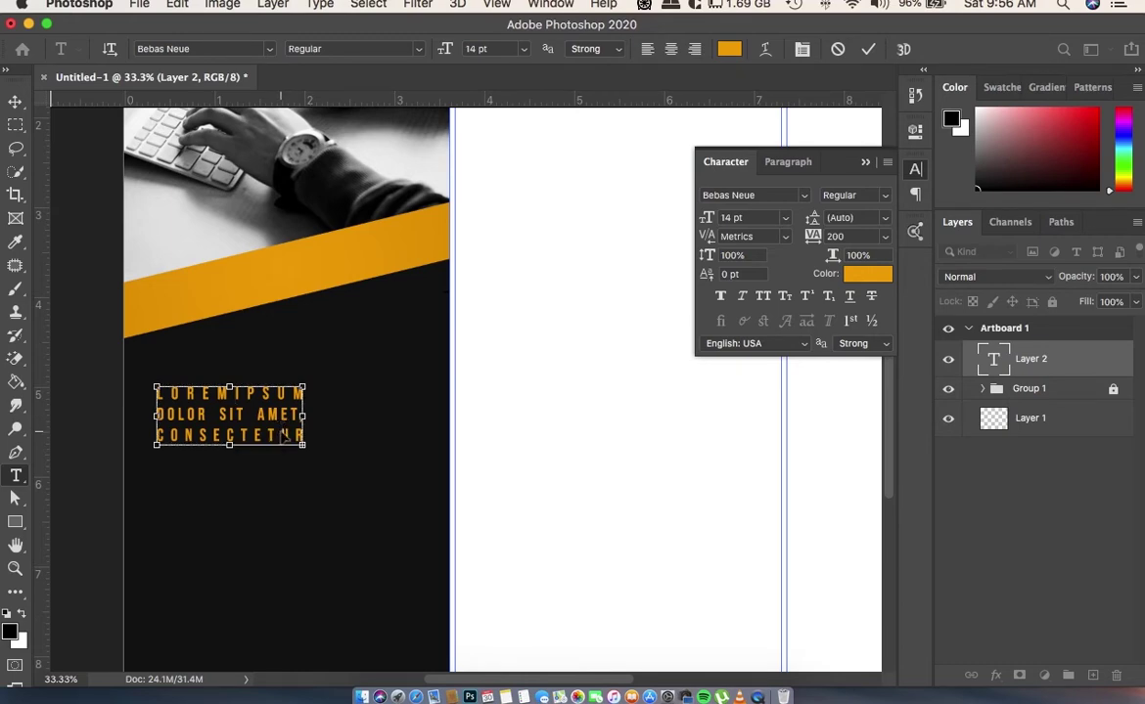
key("super+a")
type("SO")
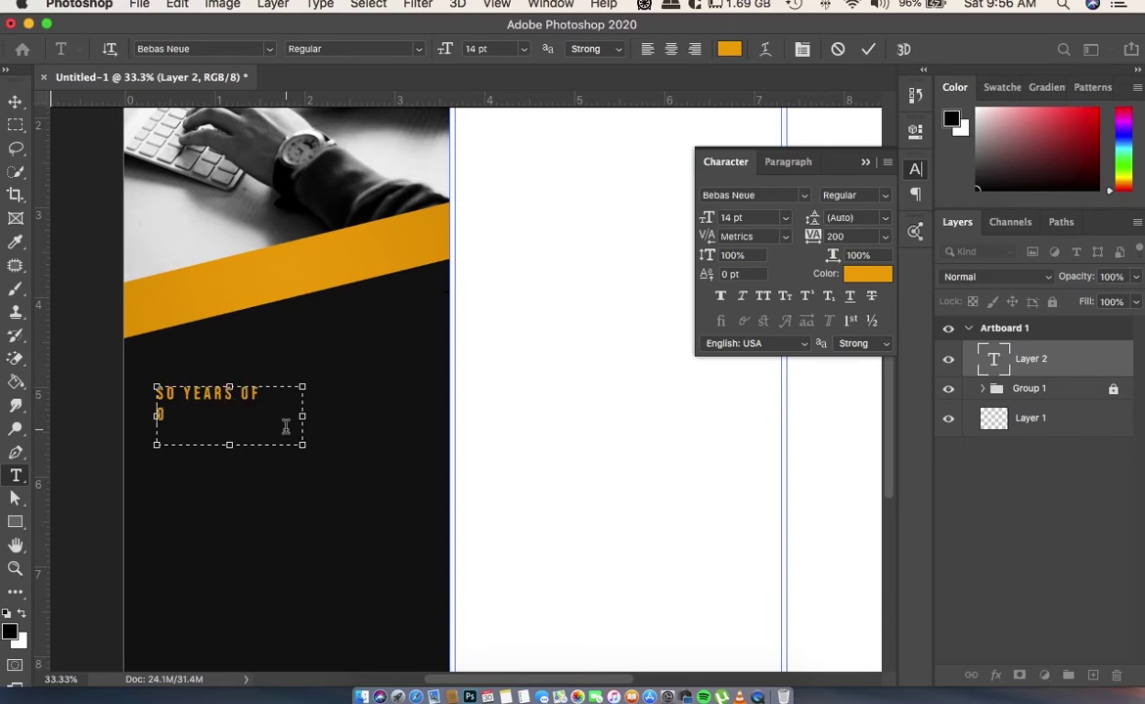
- Finish the heading SO YEARS OF EXCELLENT and set it in Adobe Garamond Pro Bold, all caps
type("LLENT")
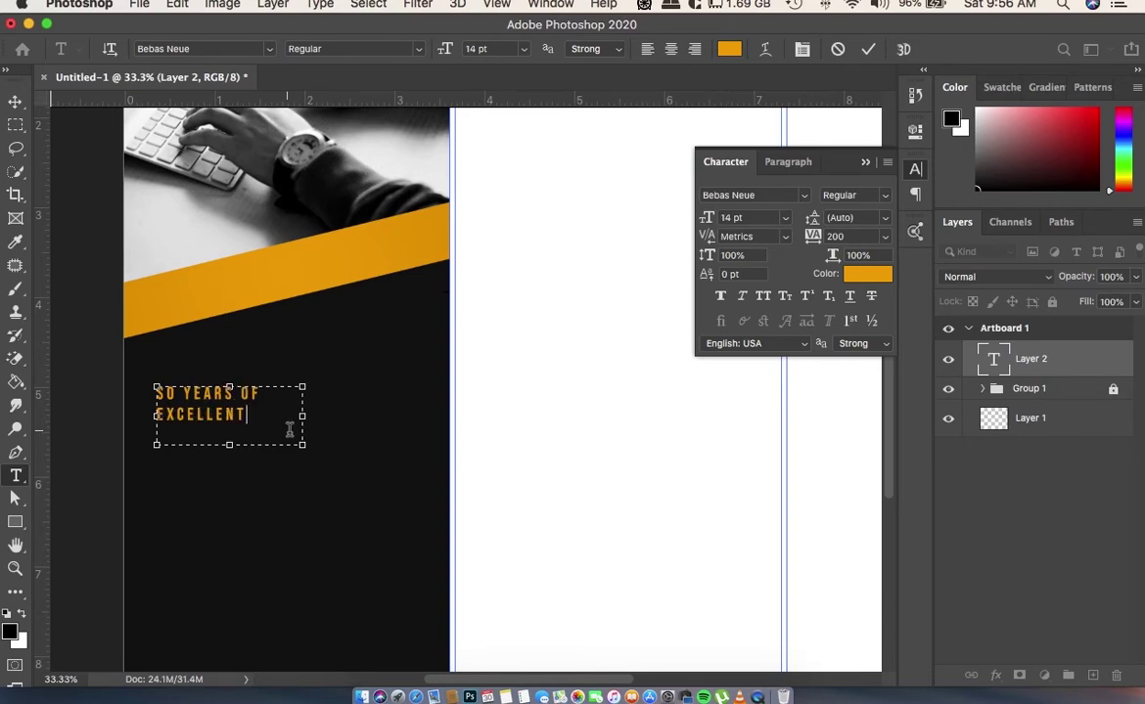
left_click_drag(229, 445, 229, 437)
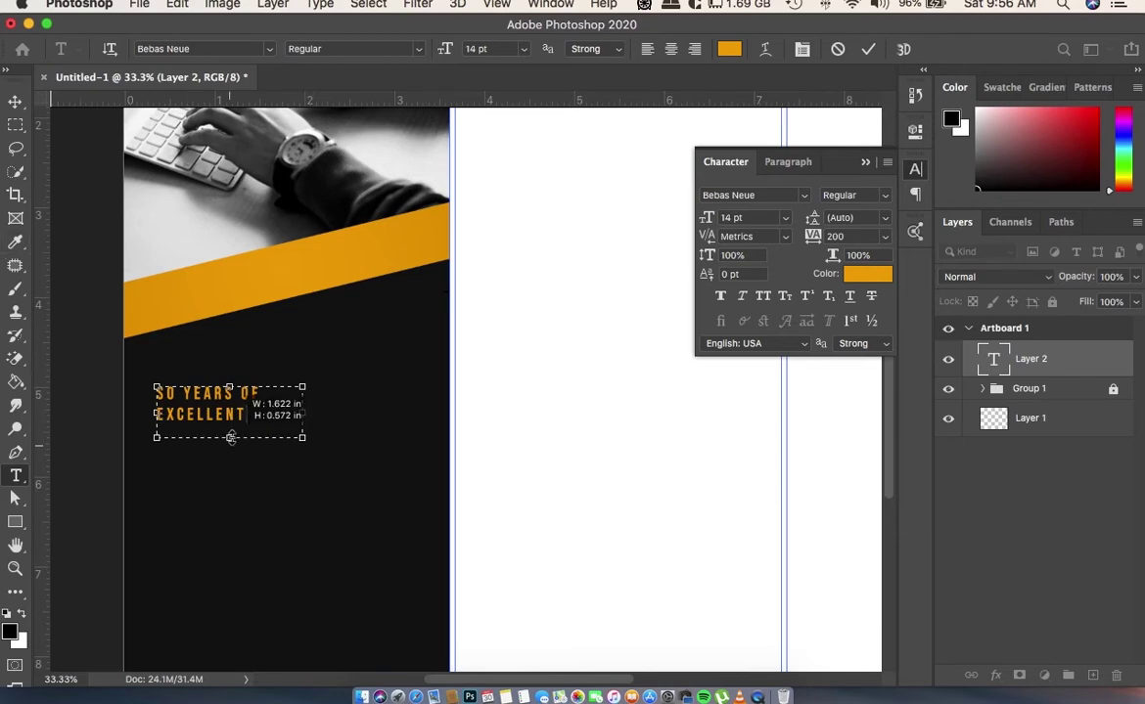
left_click(14, 101)
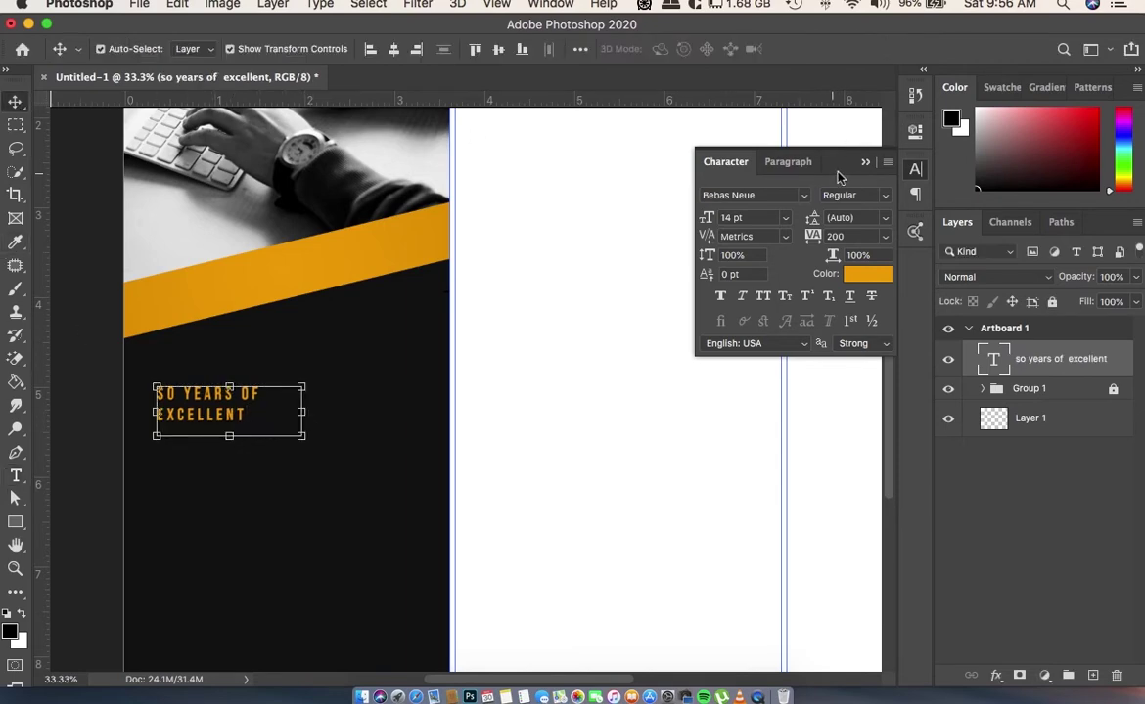
left_click(776, 195)
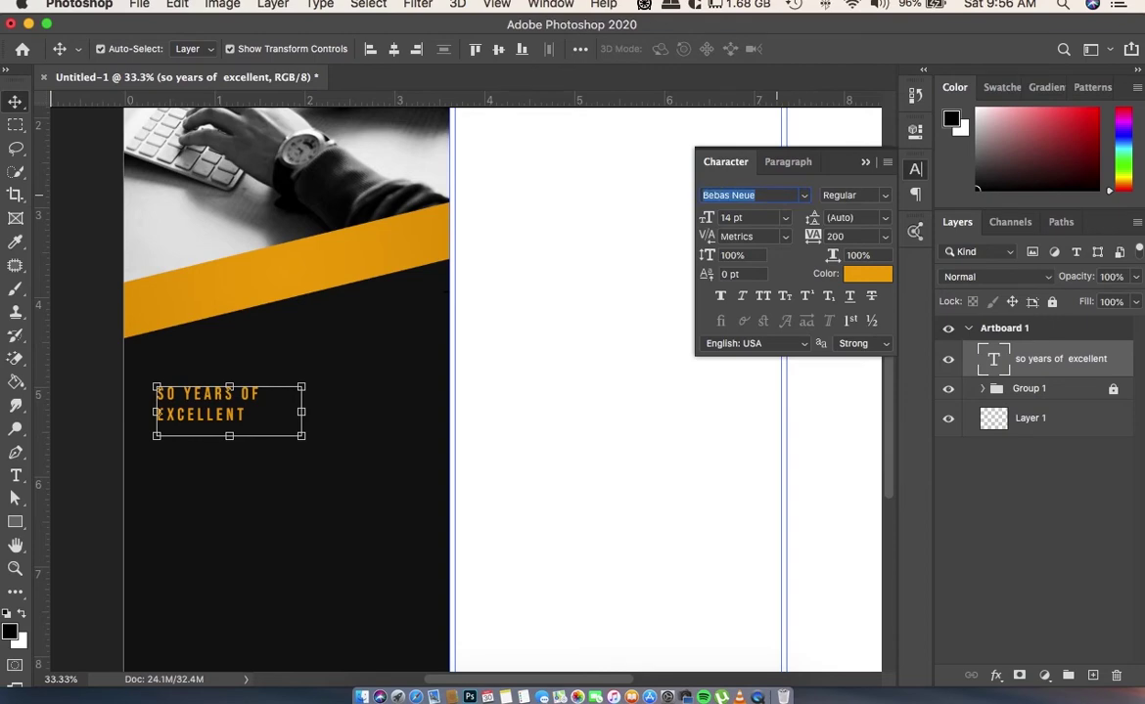
type("garamond ...")
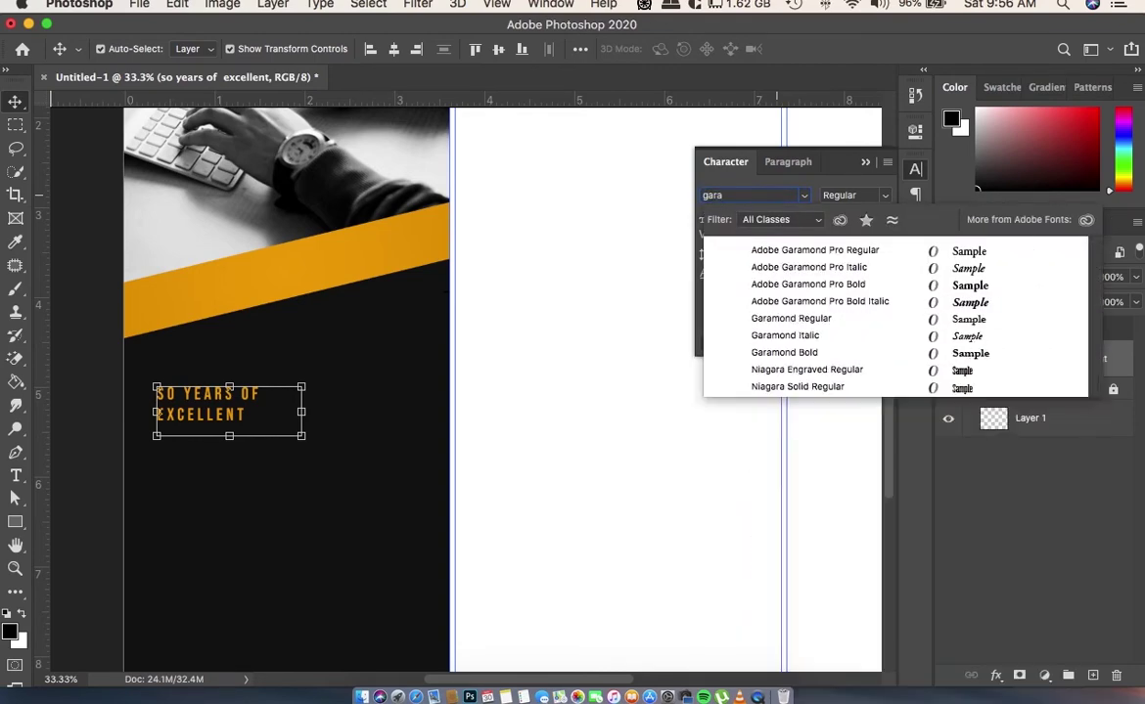
left_click(835, 284)
left_click(762, 297)
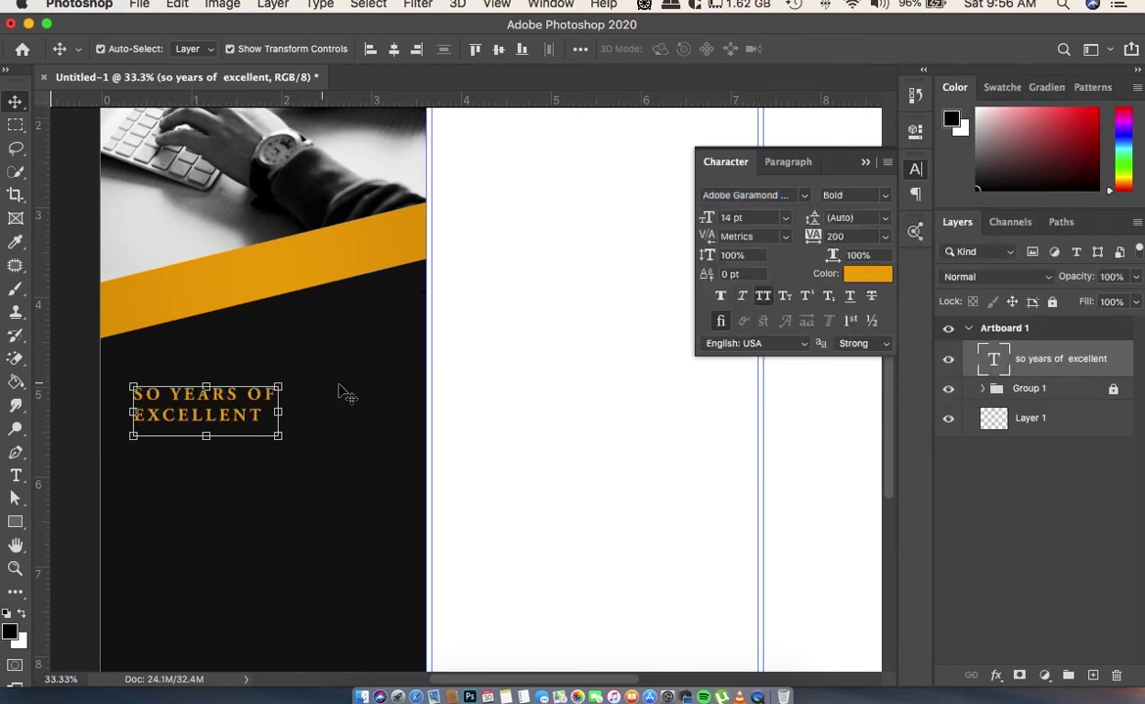
- Drag a left margin guide from the ruler and set the font size to 12 pt
scroll(352, 393, "down", 2)
scroll(354, 394, "left", 3)
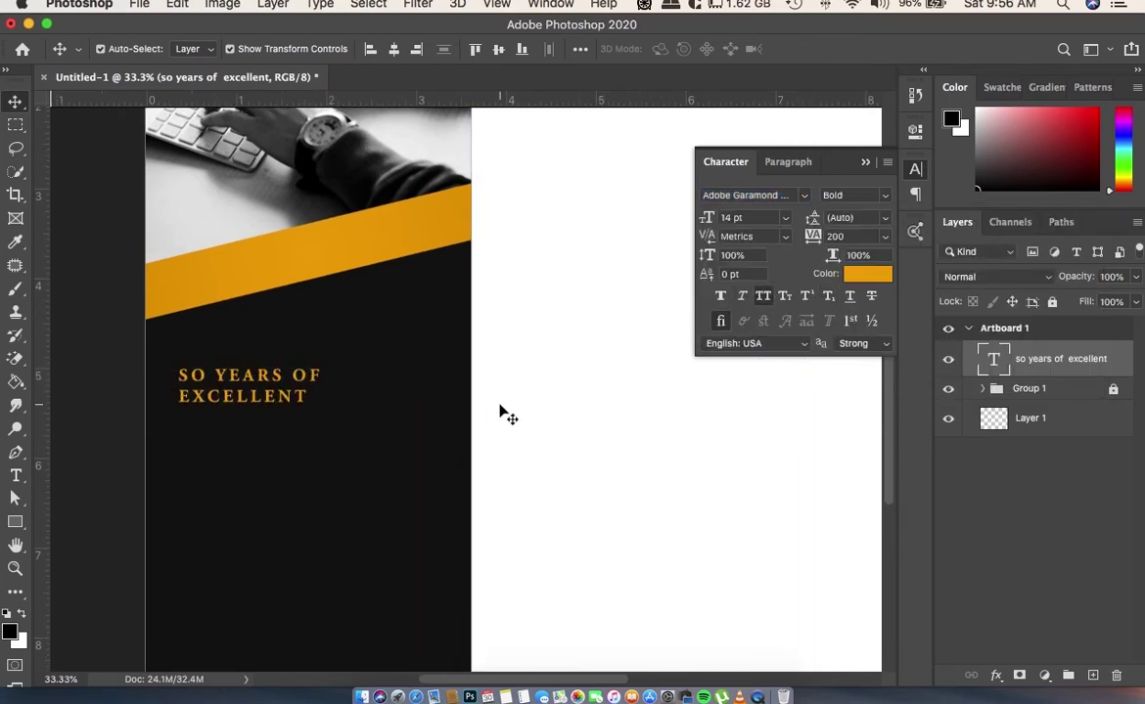
left_click(319, 450)
scroll(319, 450, "down", 1)
scroll(319, 450, "down", 1)
left_click_drag(45, 147, 178, 172)
scroll(256, 416, "down", 3)
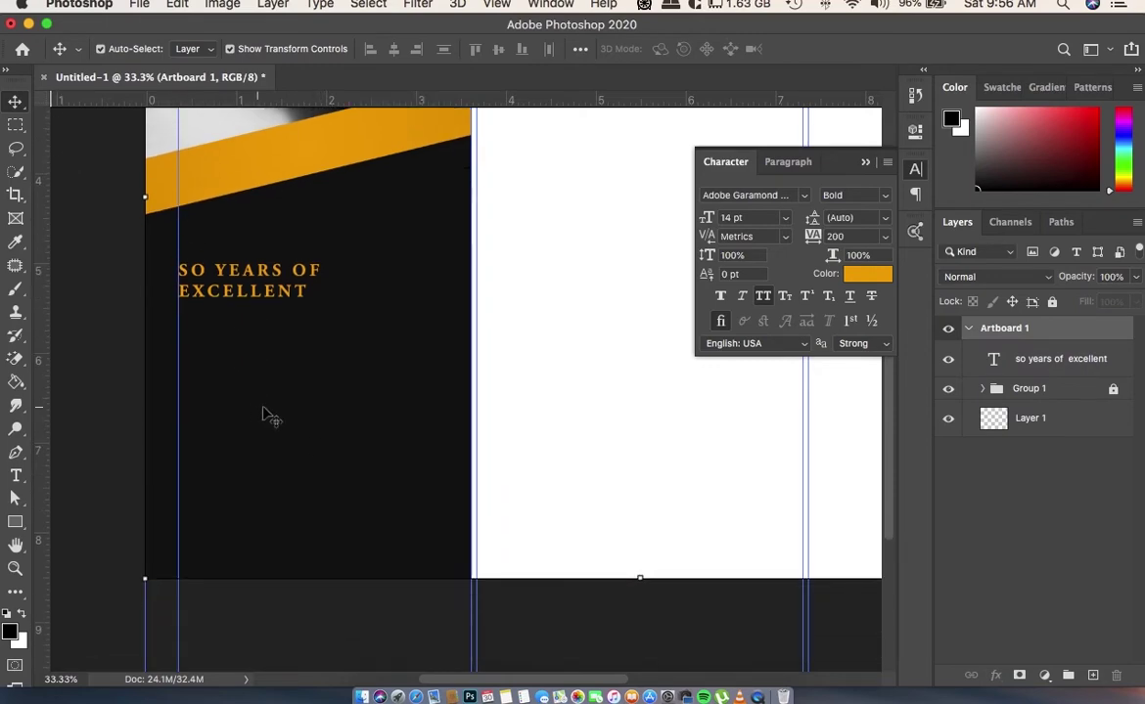
left_click(785, 217)
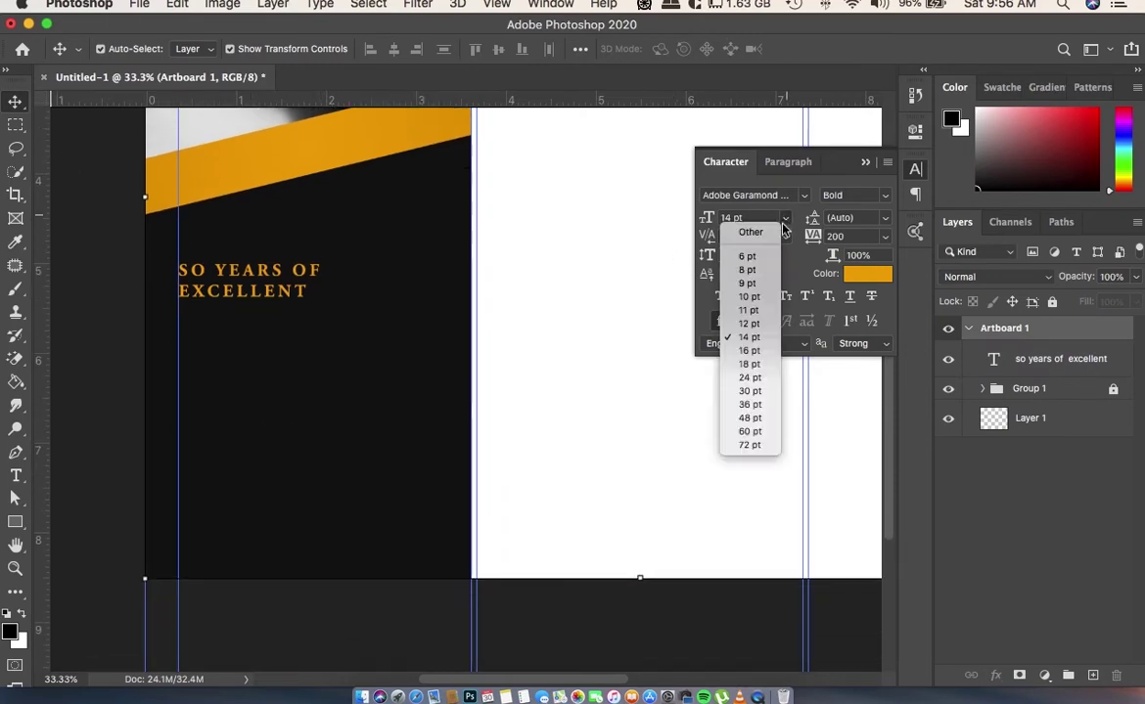
left_click(762, 323)
- Draw a body text box below the heading, with all caps off and left alignment
key("t")
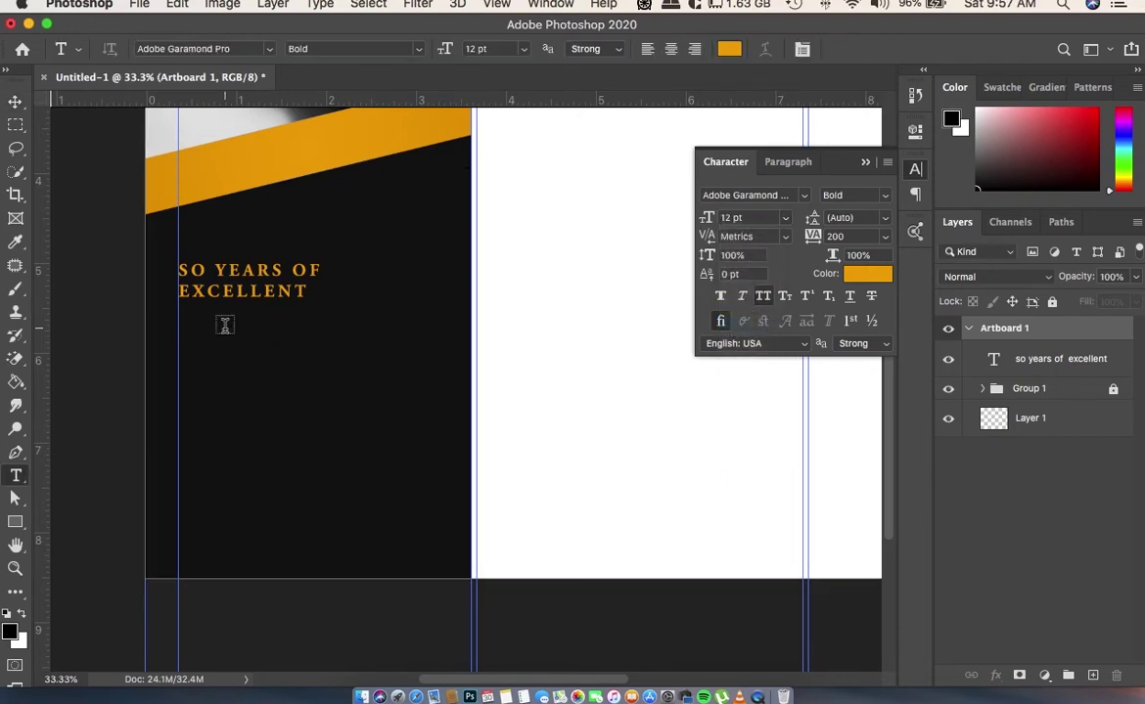
mouse_move(178, 313)
left_mouse_down()
mouse_move(319, 468)
mouse_move(424, 471)
left_mouse_up()
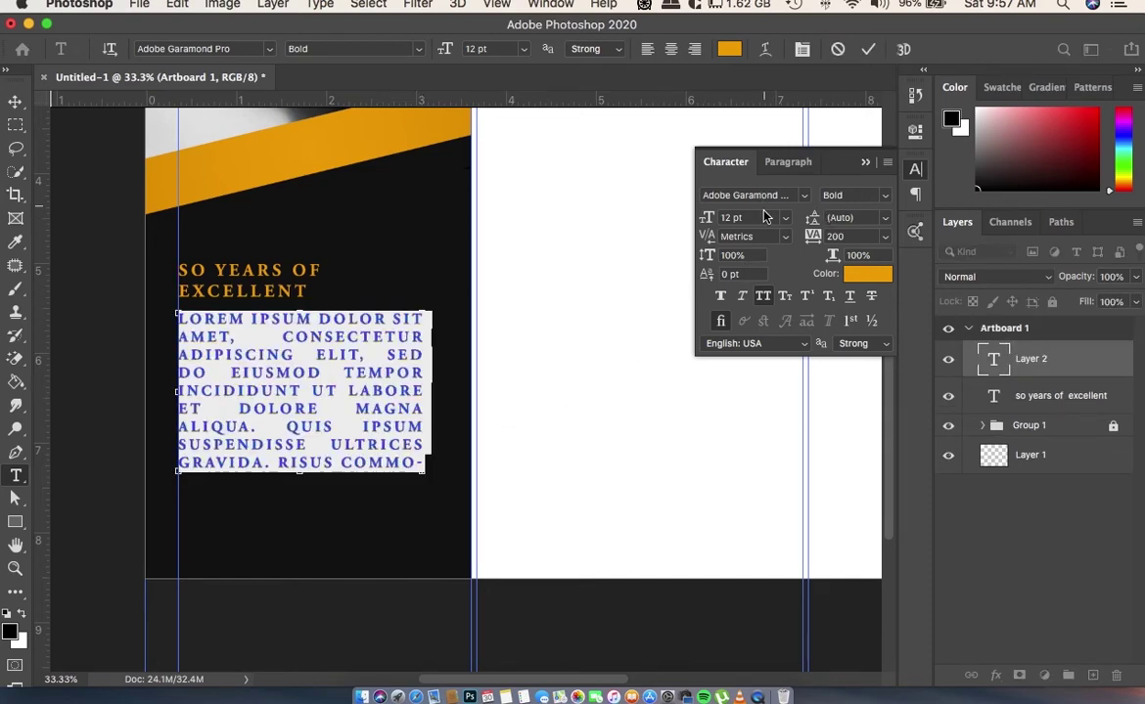
left_click(763, 297)
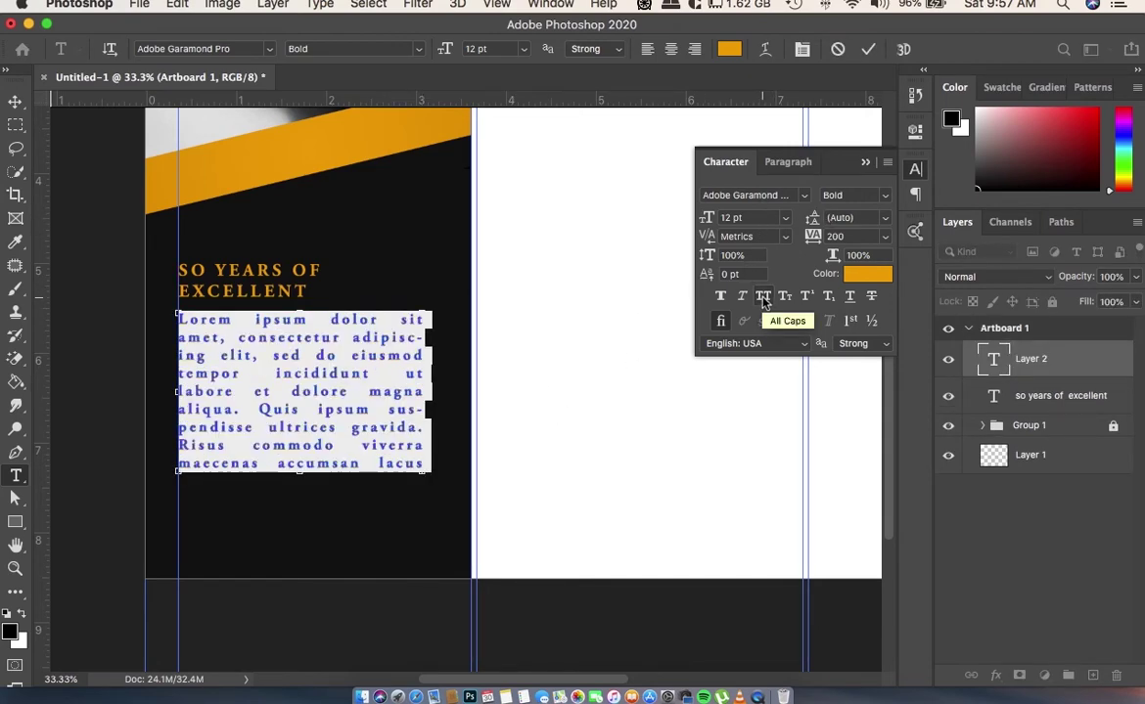
left_click(792, 163)
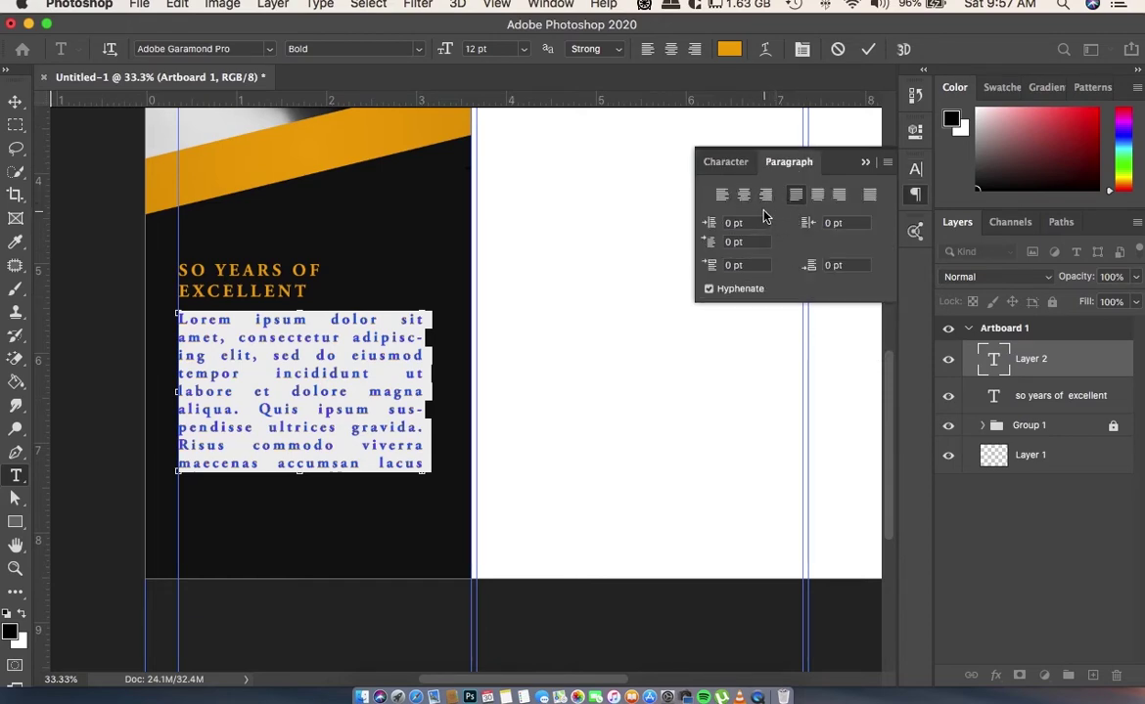
left_click(723, 199)
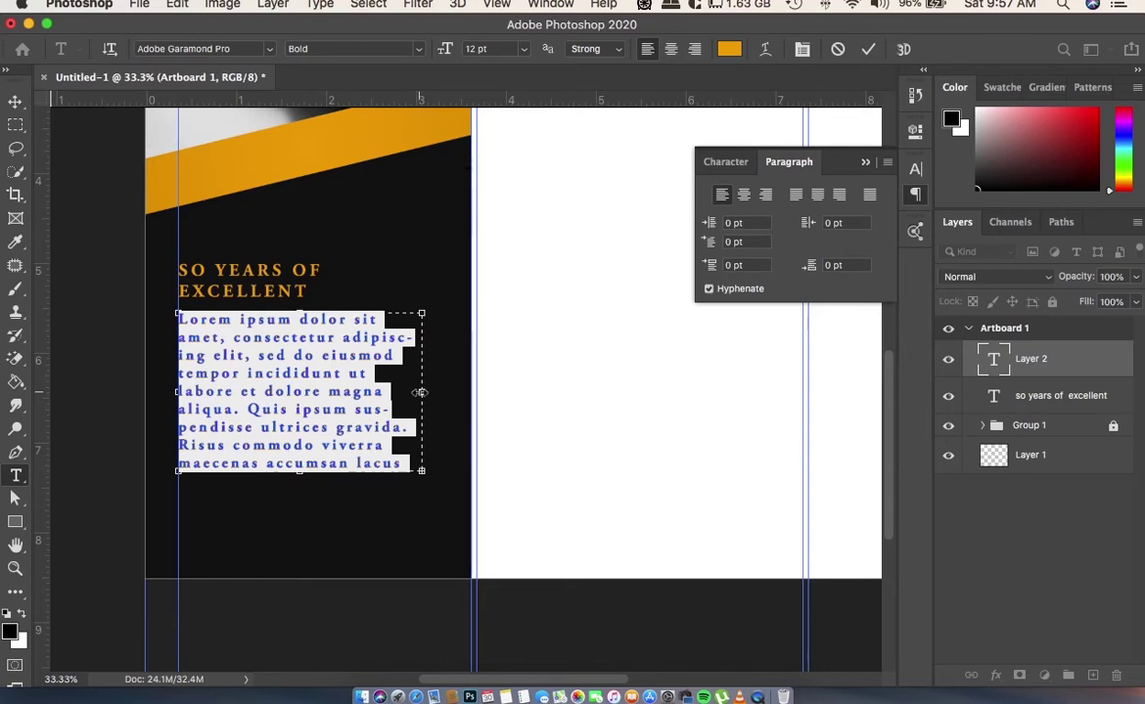
- Change the body text to Regular and trim its box to drop the last line
left_click(725, 162)
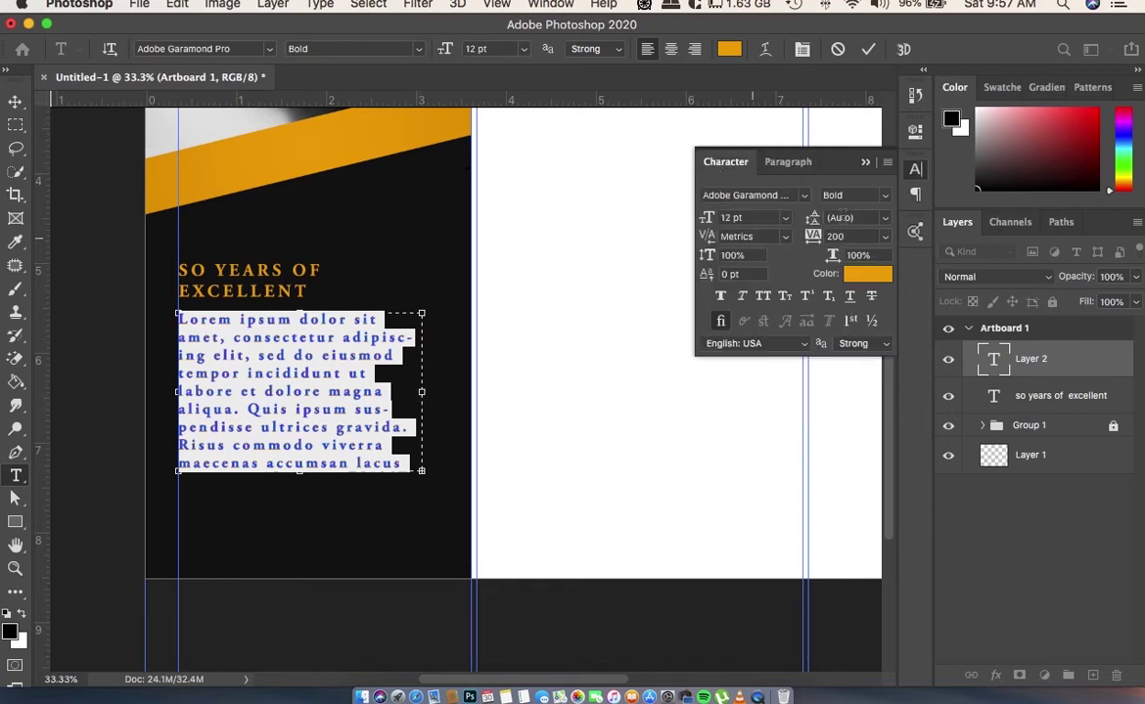
left_click(842, 195)
left_click(879, 193)
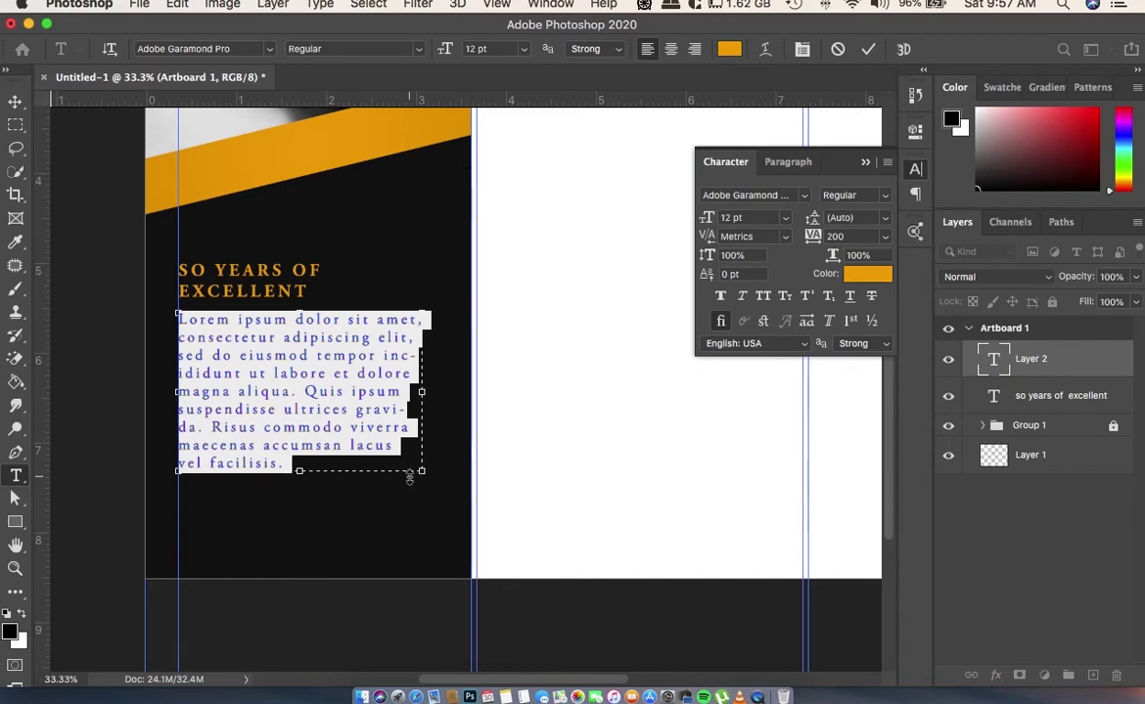
left_click_drag(290, 472, 298, 466)
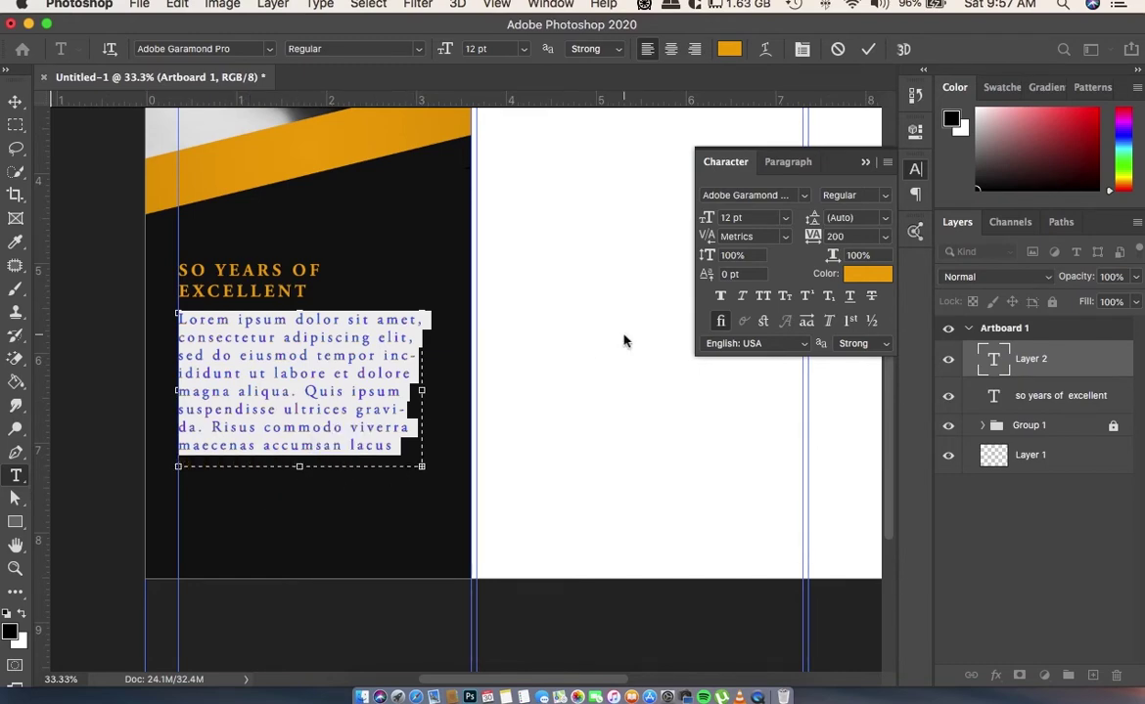
left_click(15, 101)
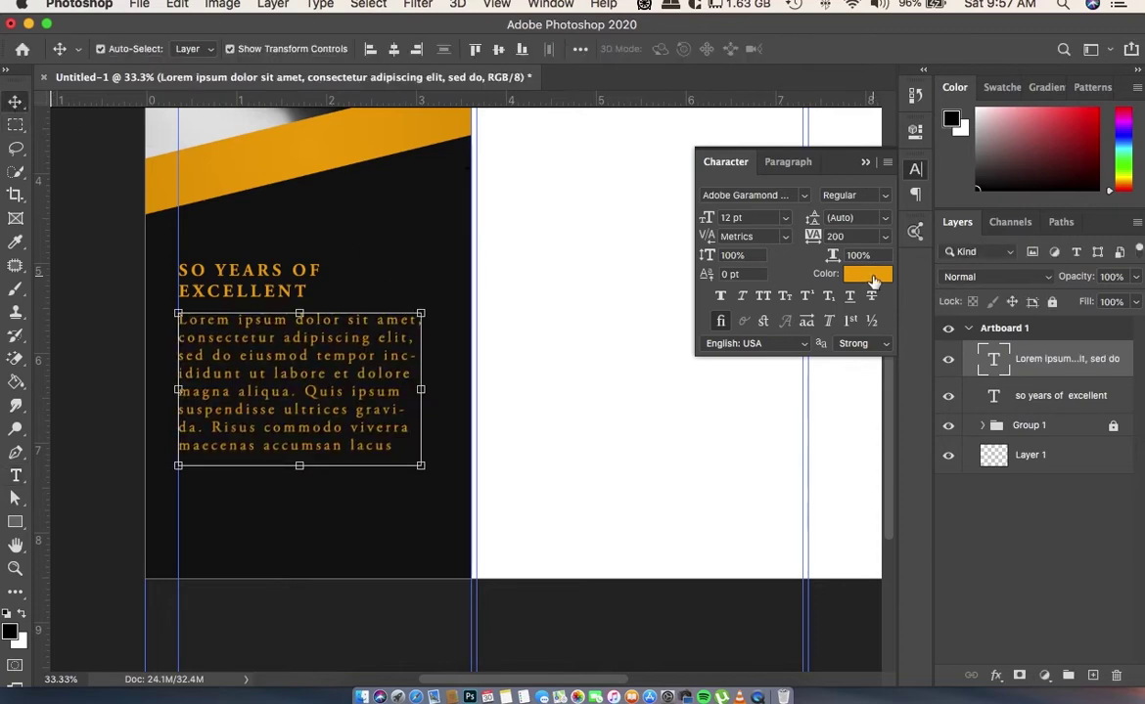
- Make the body text pure white #ffffff and zoom out
left_click(867, 273)
left_click(593, 347)
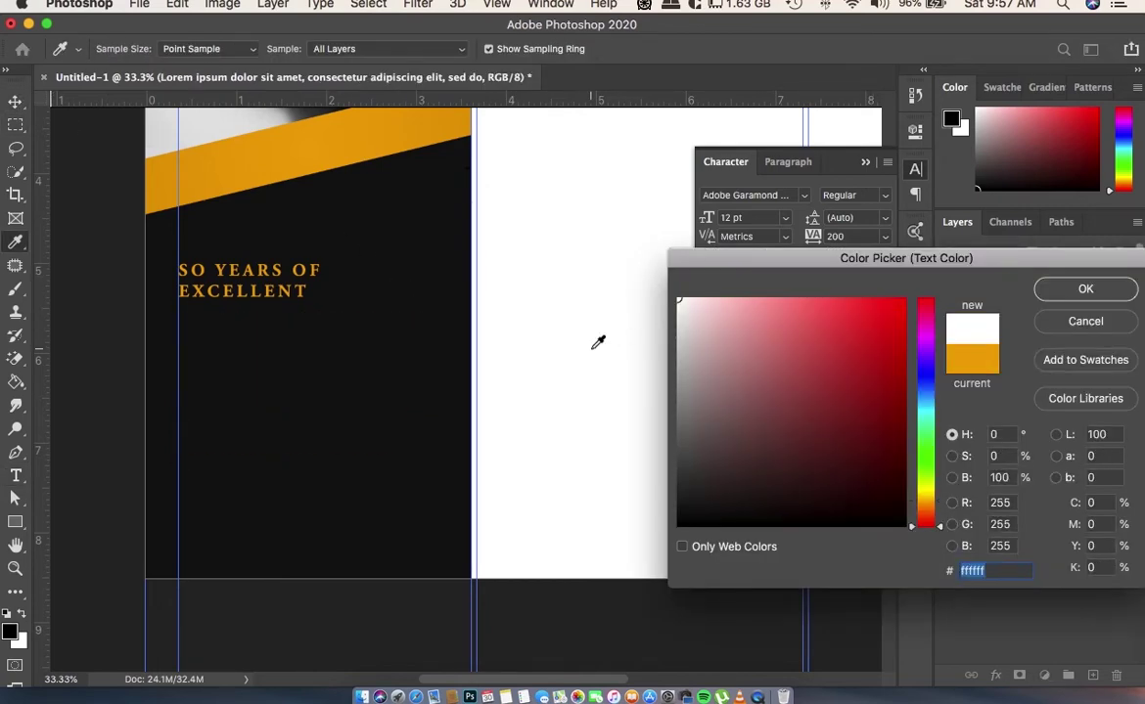
left_click(679, 301)
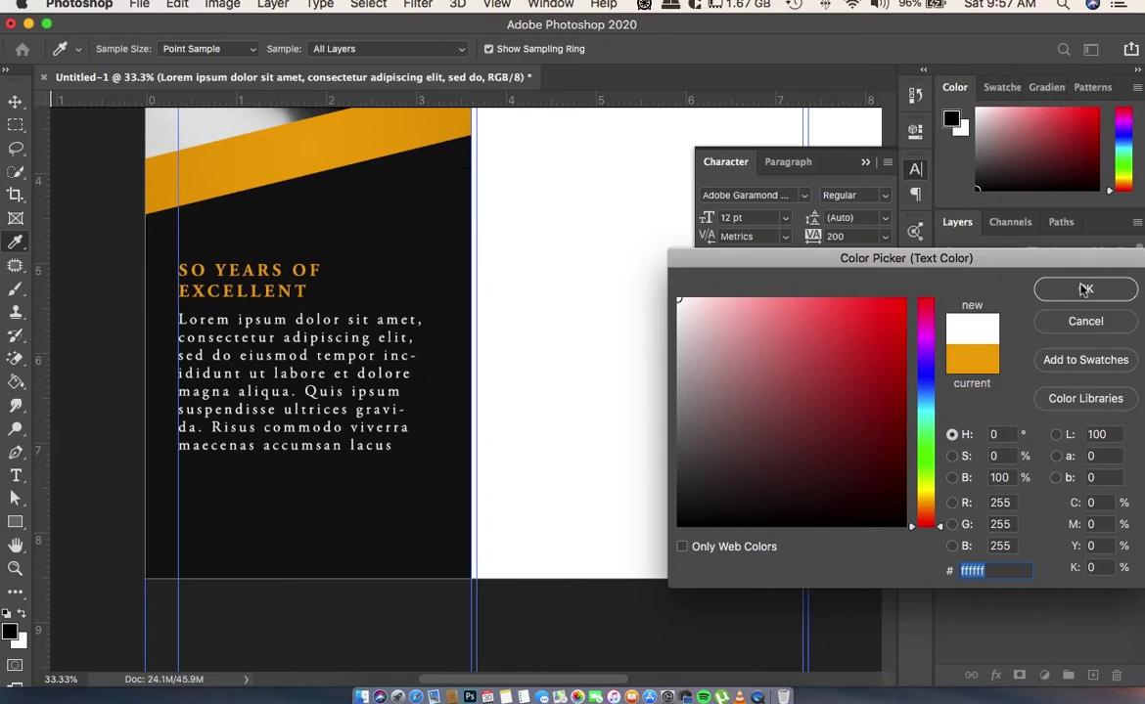
left_click(1085, 290)
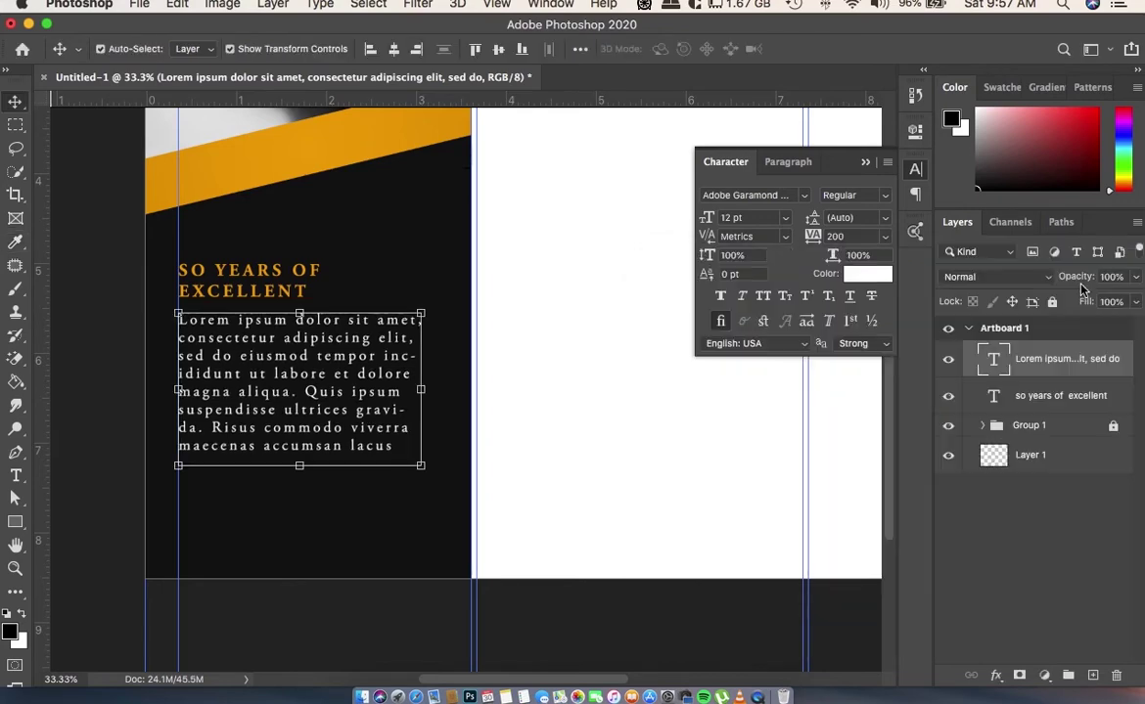
left_click(865, 162)
scroll(669, 281, "up", 4)
key("super+minus")
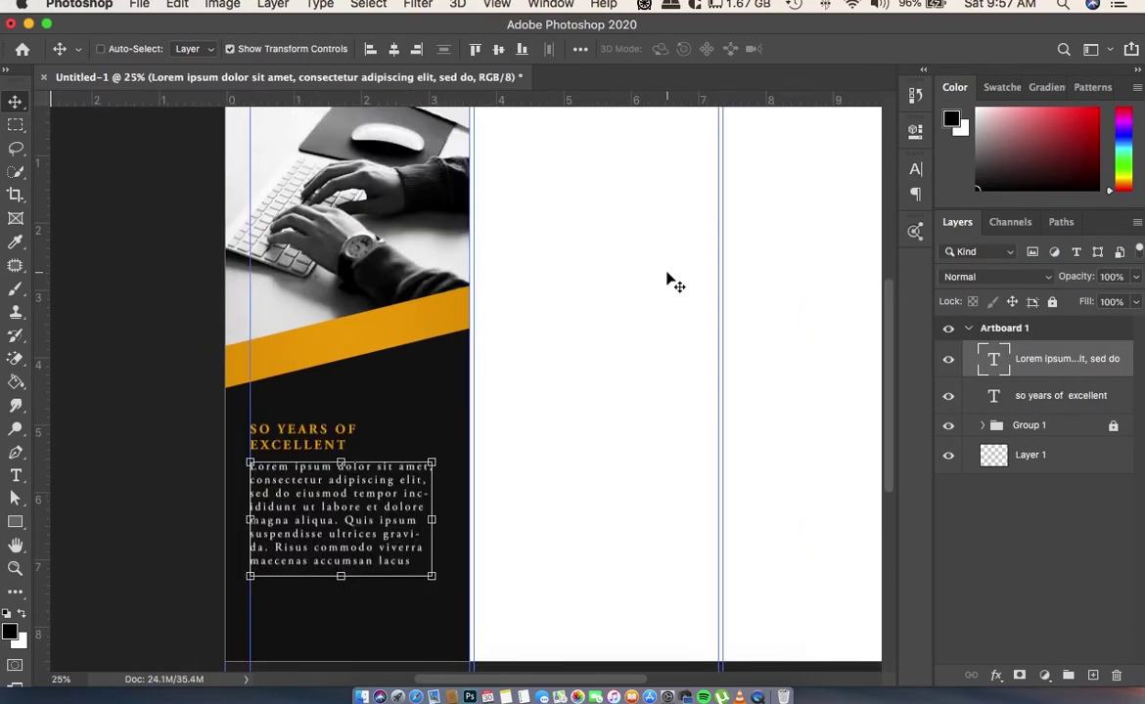
- Fit the whole artboard in view and pick the footprints shape in the Custom Shape Tool
key("super+minus")
key("super+semicolon")
left_click(567, 292)
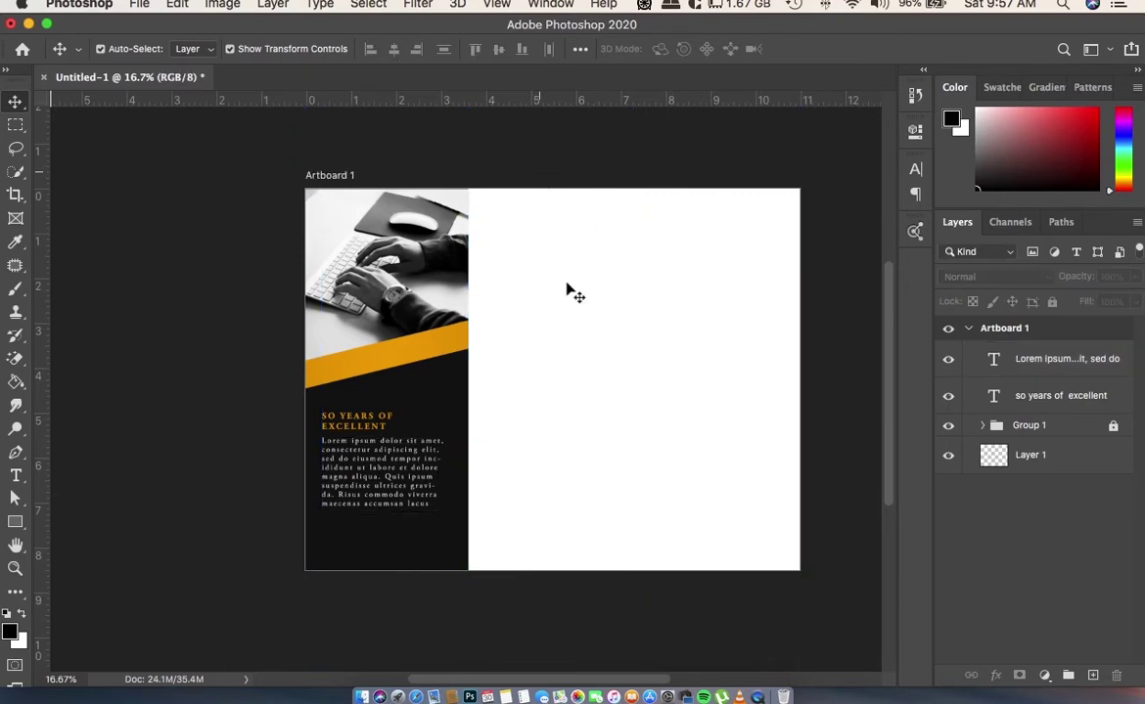
scroll(555, 324, "right", 5)
key("super+semicolon")
left_click(543, 331)
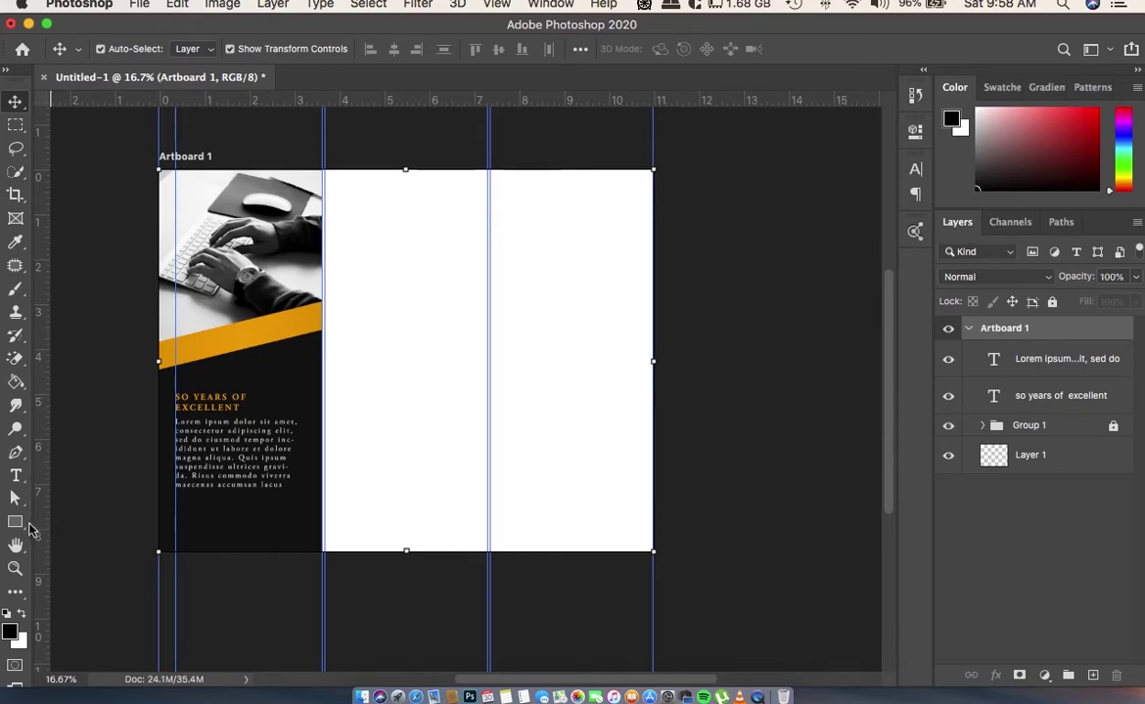
left_click(24, 525)
left_click(108, 605)
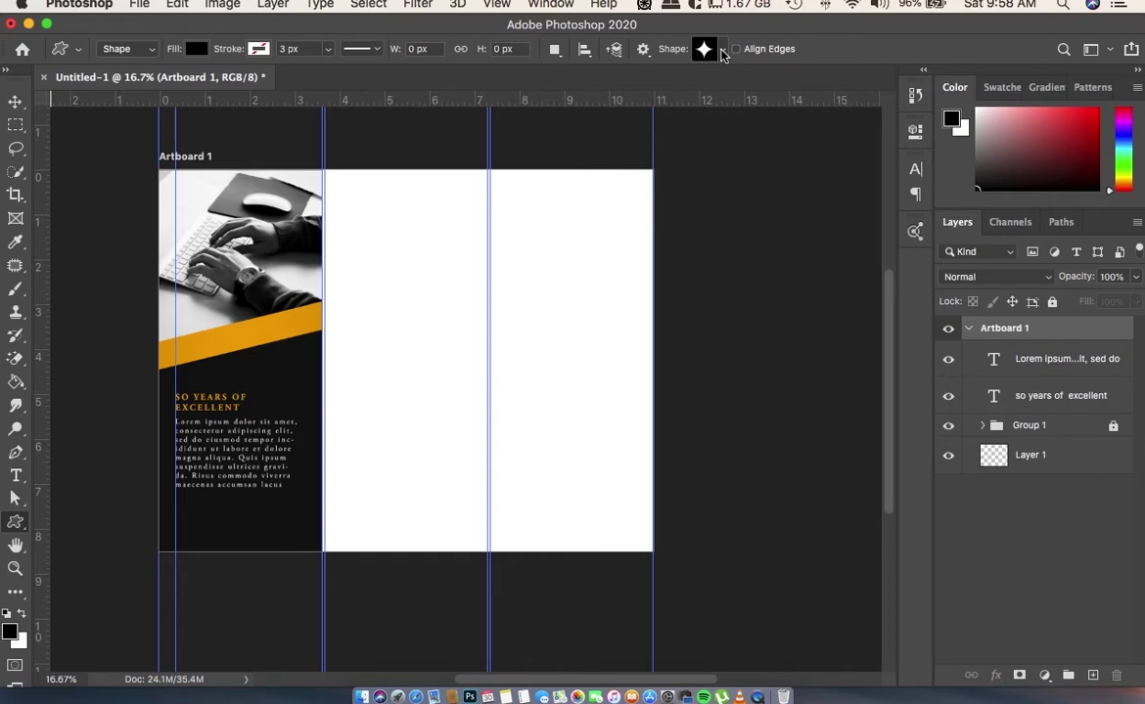
left_click(723, 52)
left_click_drag(784, 89, 785, 118)
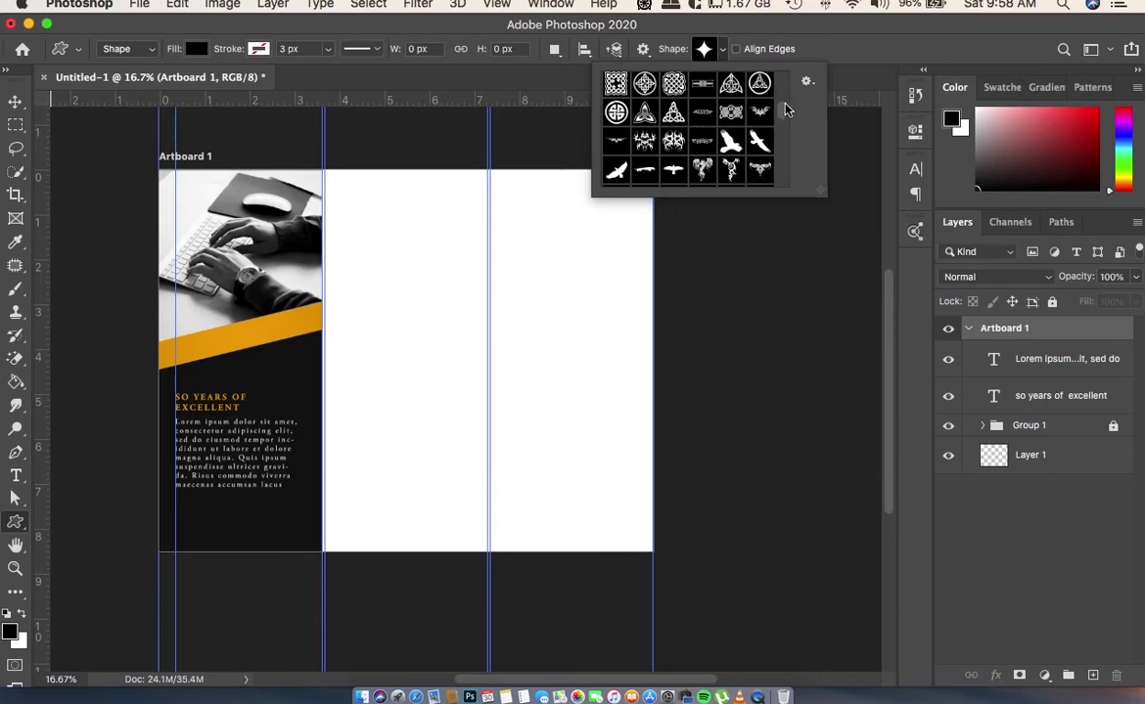
left_click_drag(785, 113, 784, 119)
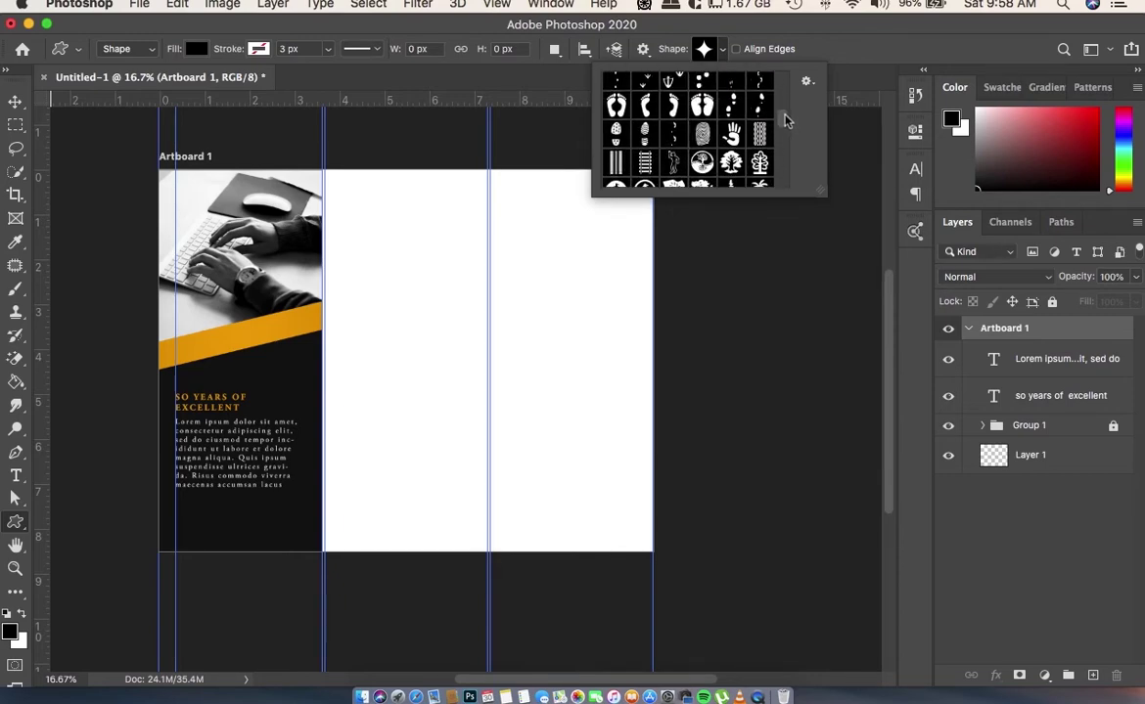
double_click(702, 149)
- Draw the footprints near the top of the middle panel, fill them orange, and nudge them up
left_click_drag(396, 230, 431, 291)
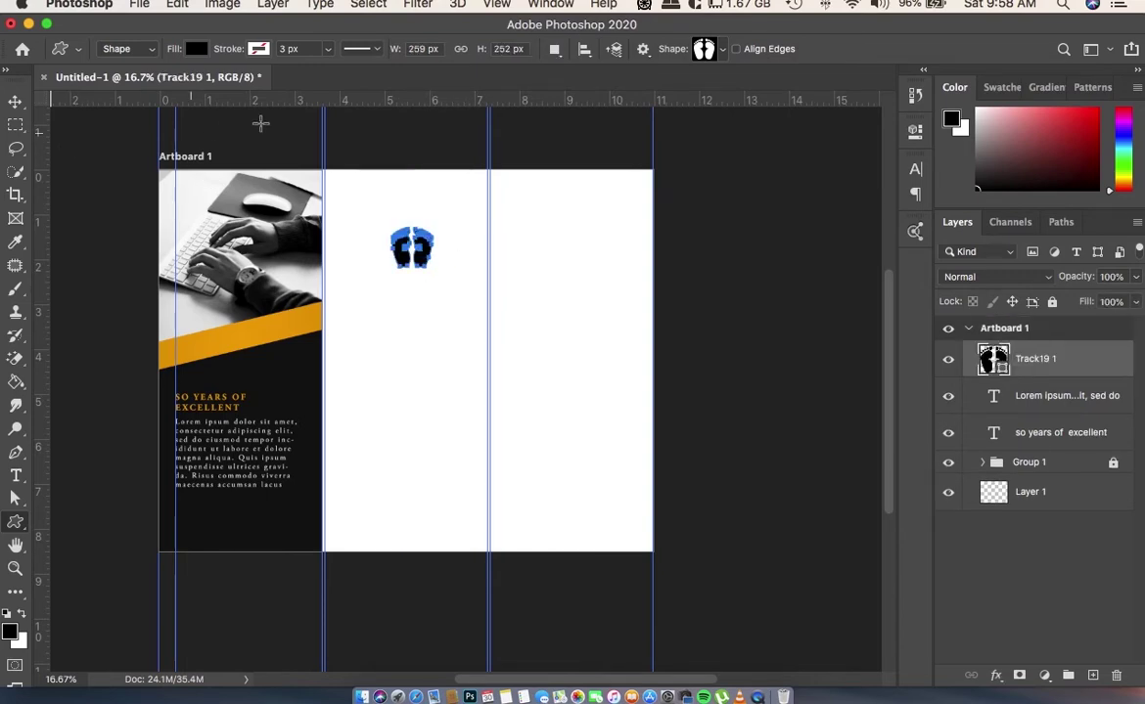
left_click(196, 49)
left_click(91, 124)
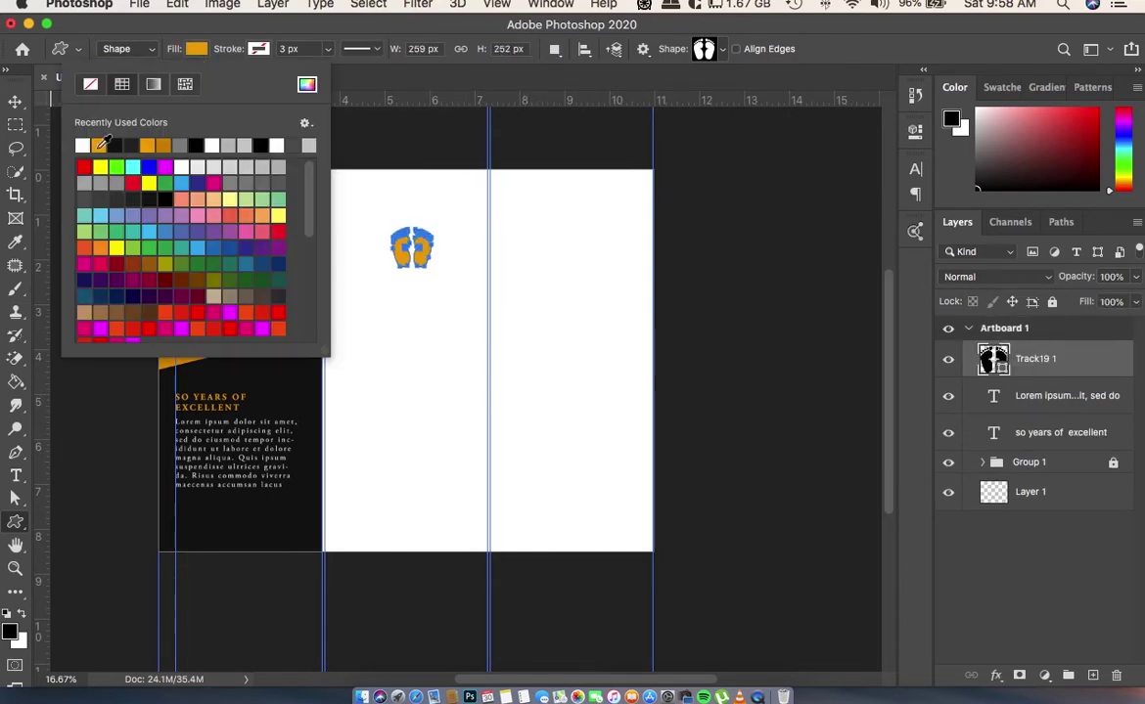
left_click(14, 100)
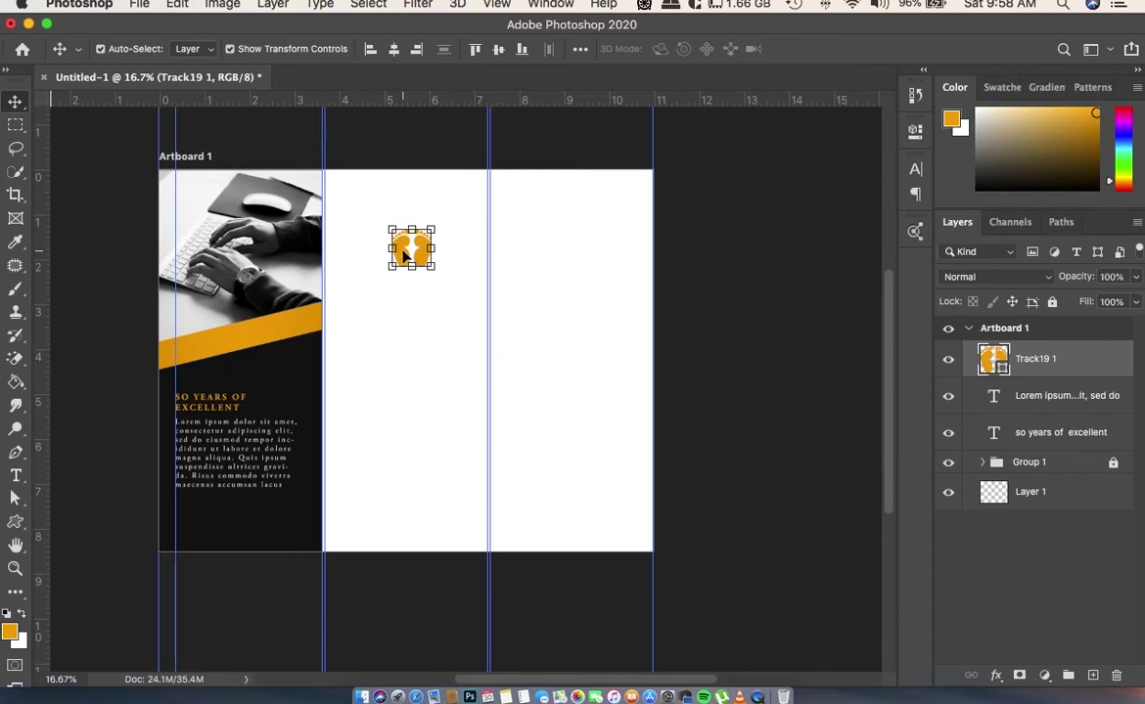
left_click_drag(419, 251, 417, 233)
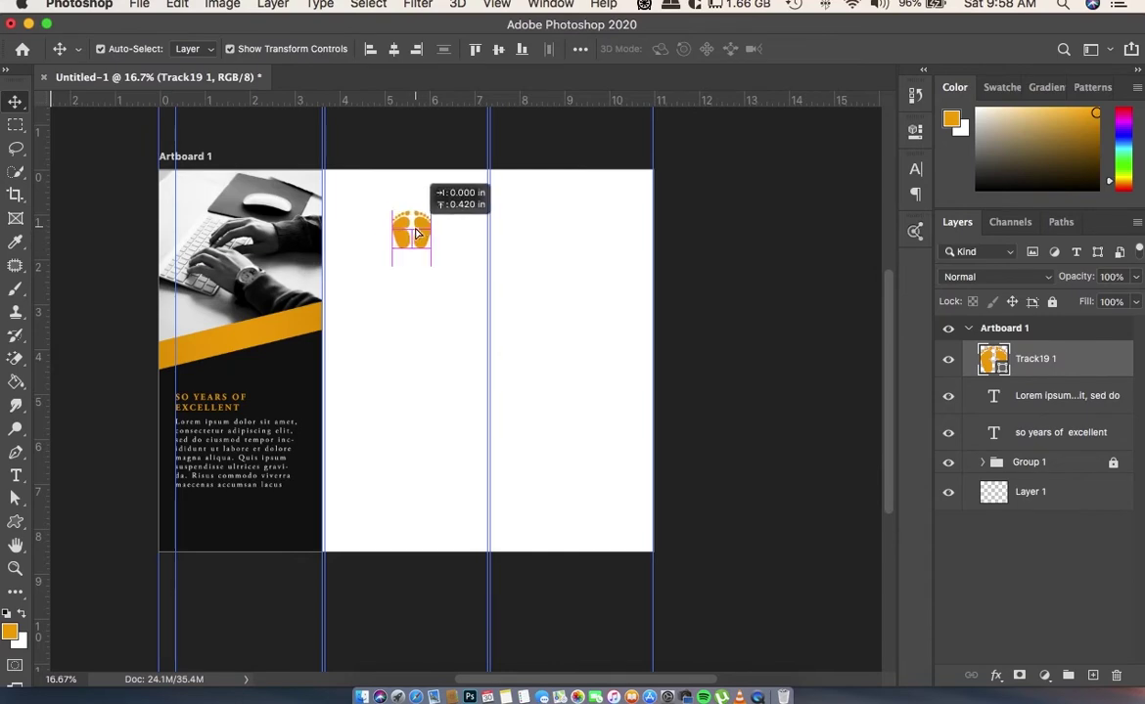
- Align the footprints' horizontal centre with the middle panel
left_click(521, 314)
scroll(537, 322, "left", 3)
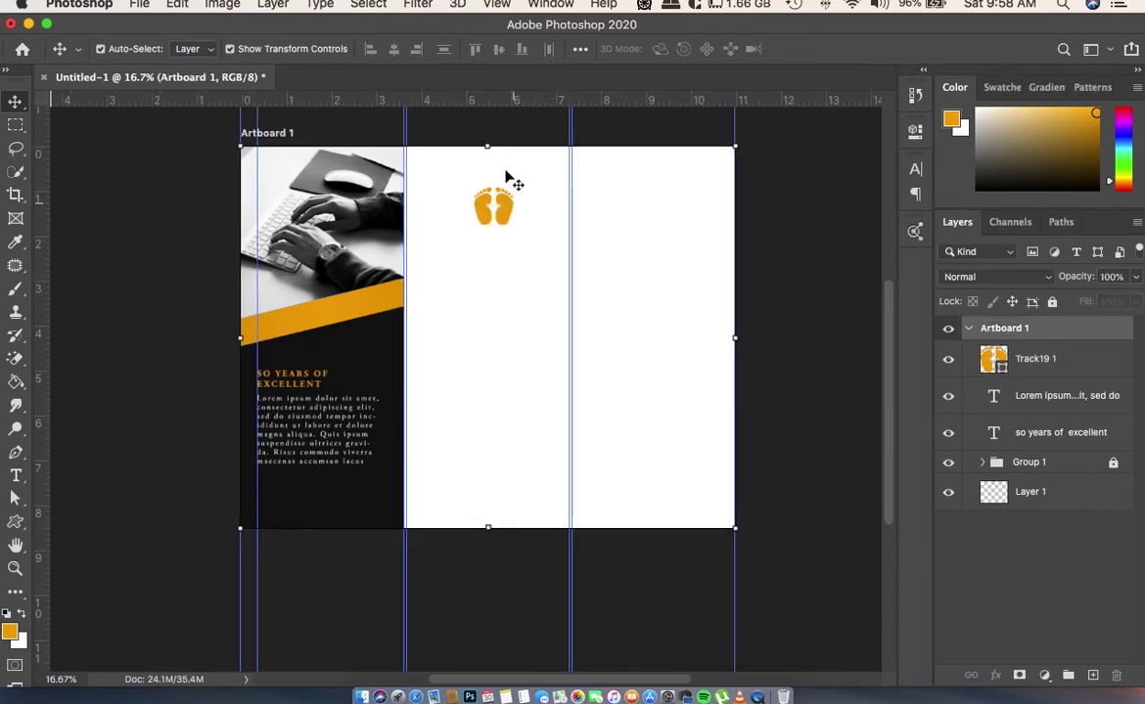
left_click(504, 206)
left_click(394, 49)
scroll(536, 376, "right", 3)
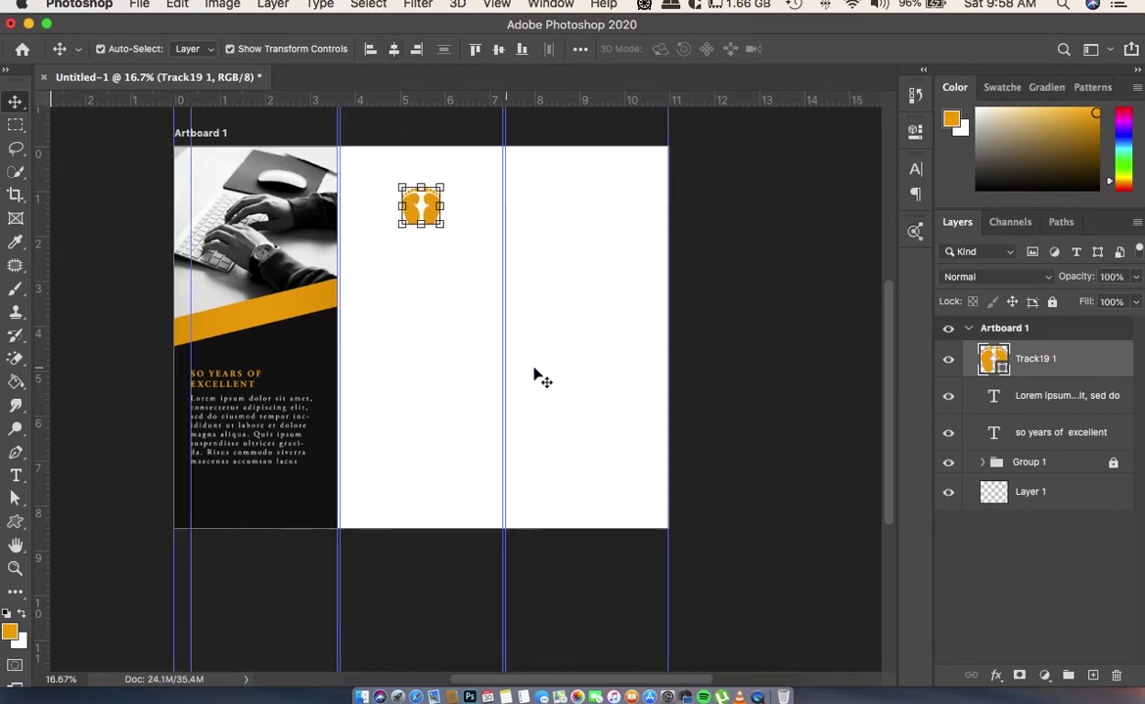
scroll(537, 376, "right", 1)
left_click(358, 349)
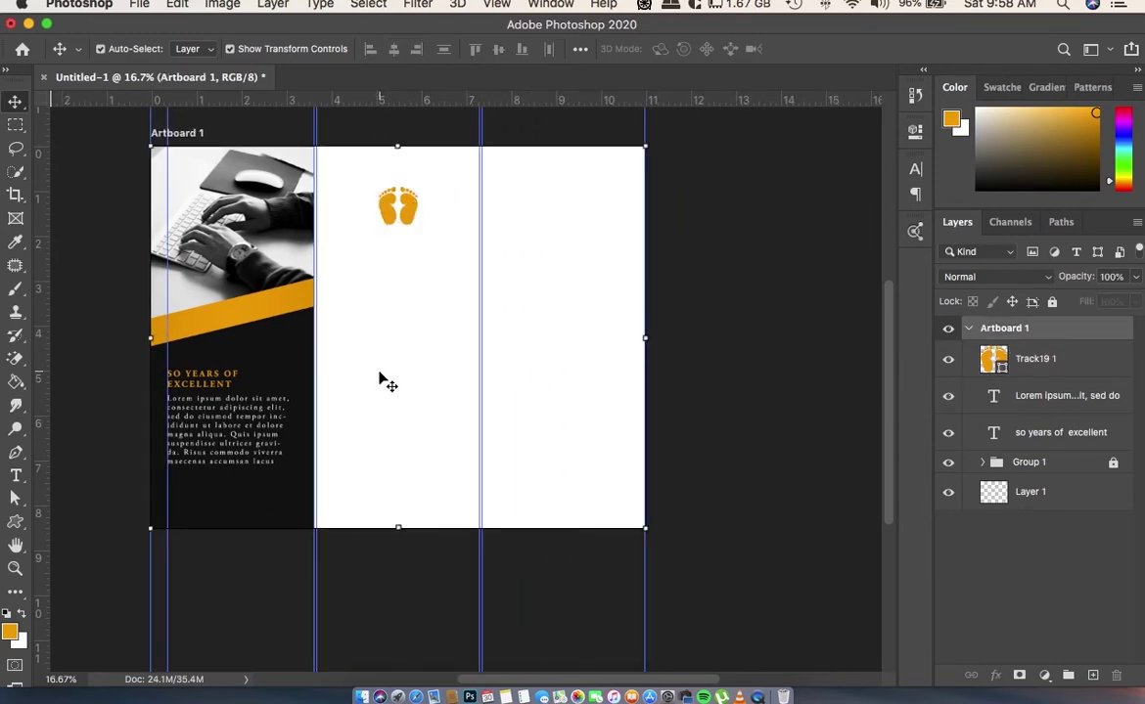
- Draw a text box below the footprints across the middle panel at 14 pt
key("t")
left_click_drag(316, 235, 469, 261)
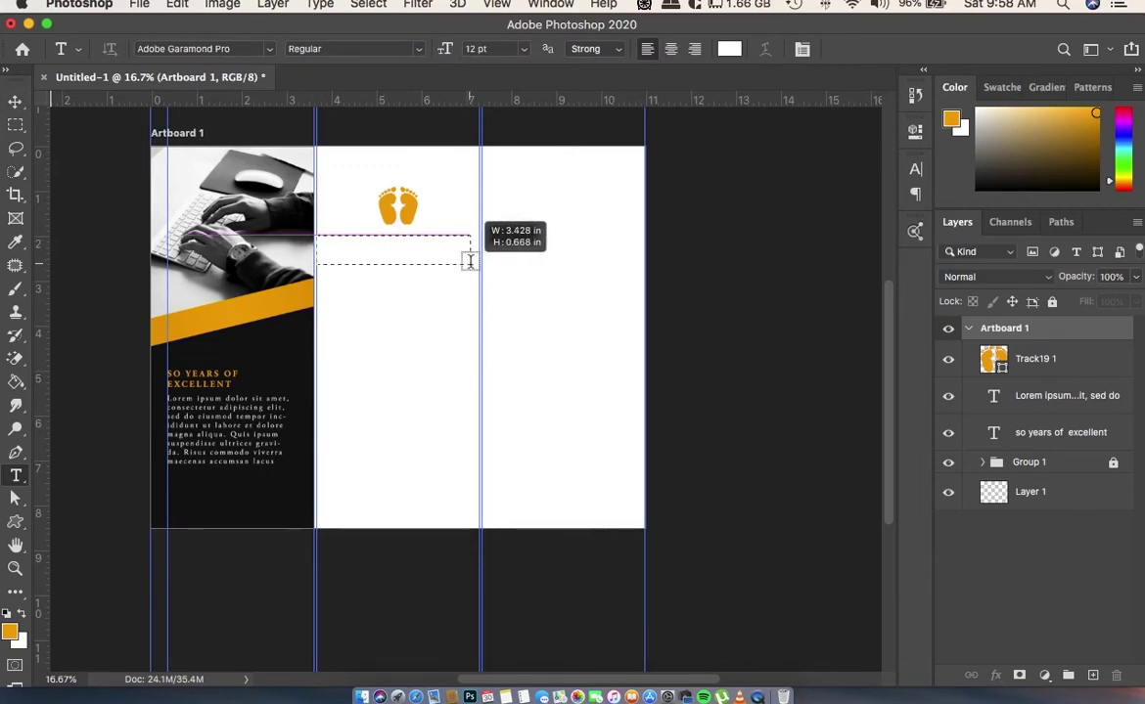
mouse_move(469, 261)
left_mouse_down()
mouse_move(422, 298)
mouse_move(427, 309)
left_mouse_up()
left_click(525, 49)
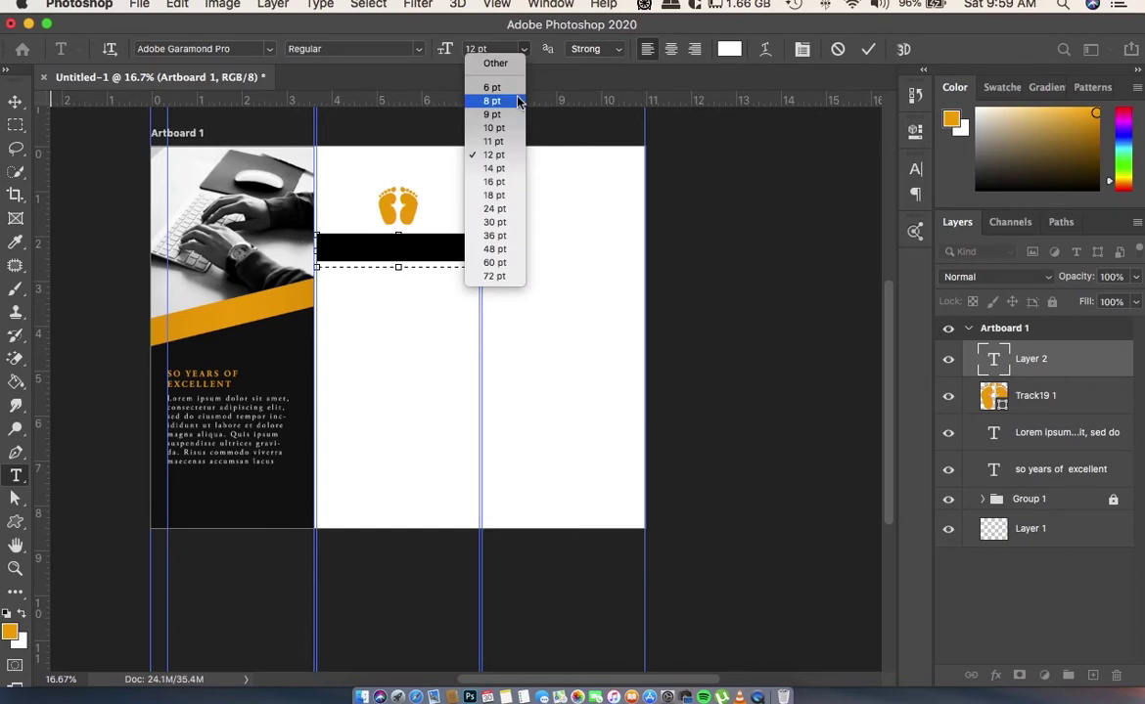
left_click(504, 163)
- Set the new text to colour 111111, all caps and Bold
left_click(913, 174)
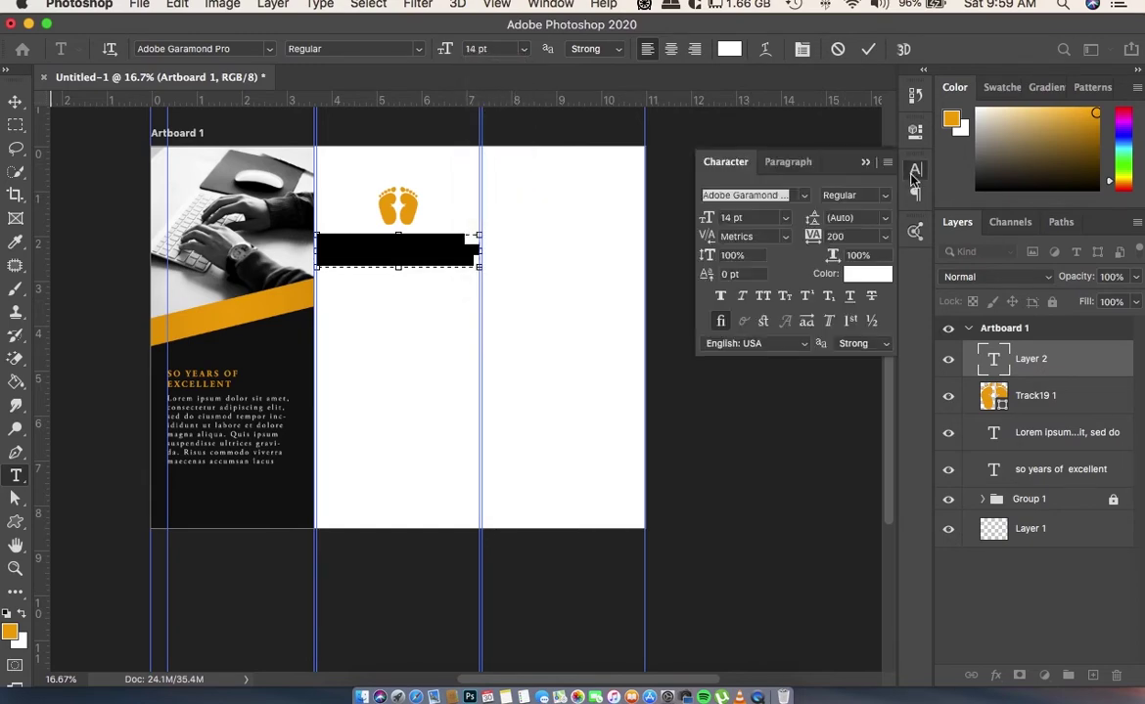
left_click(865, 276)
type("111111")
left_click(1085, 289)
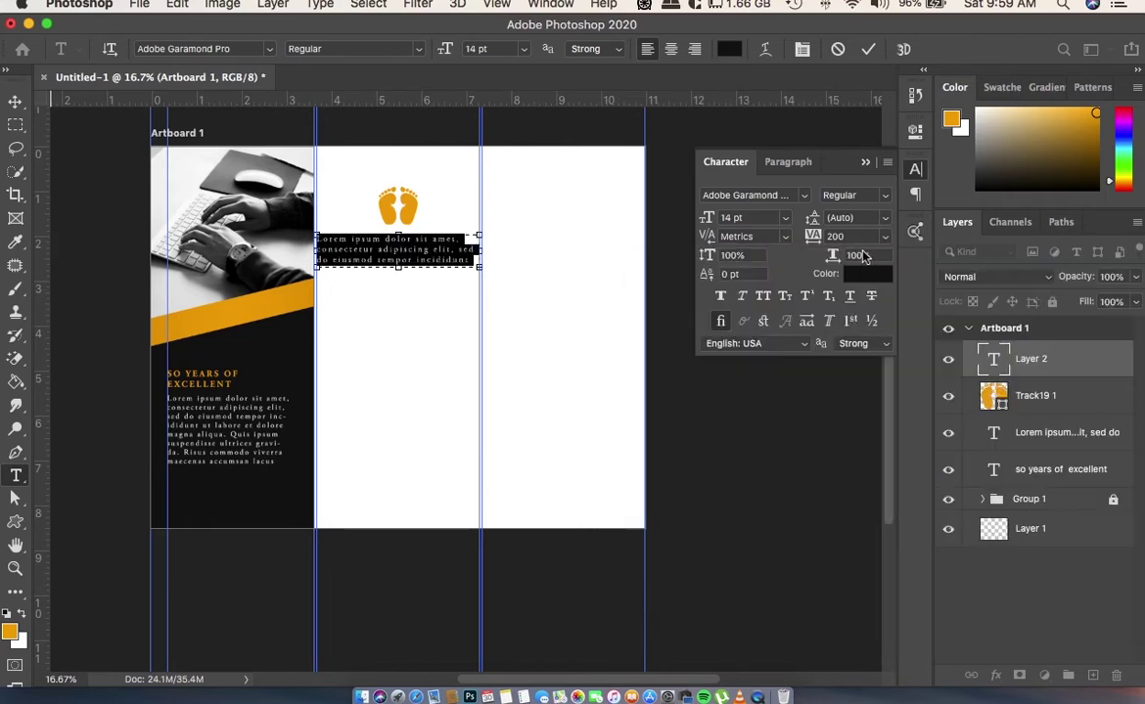
left_click(764, 299)
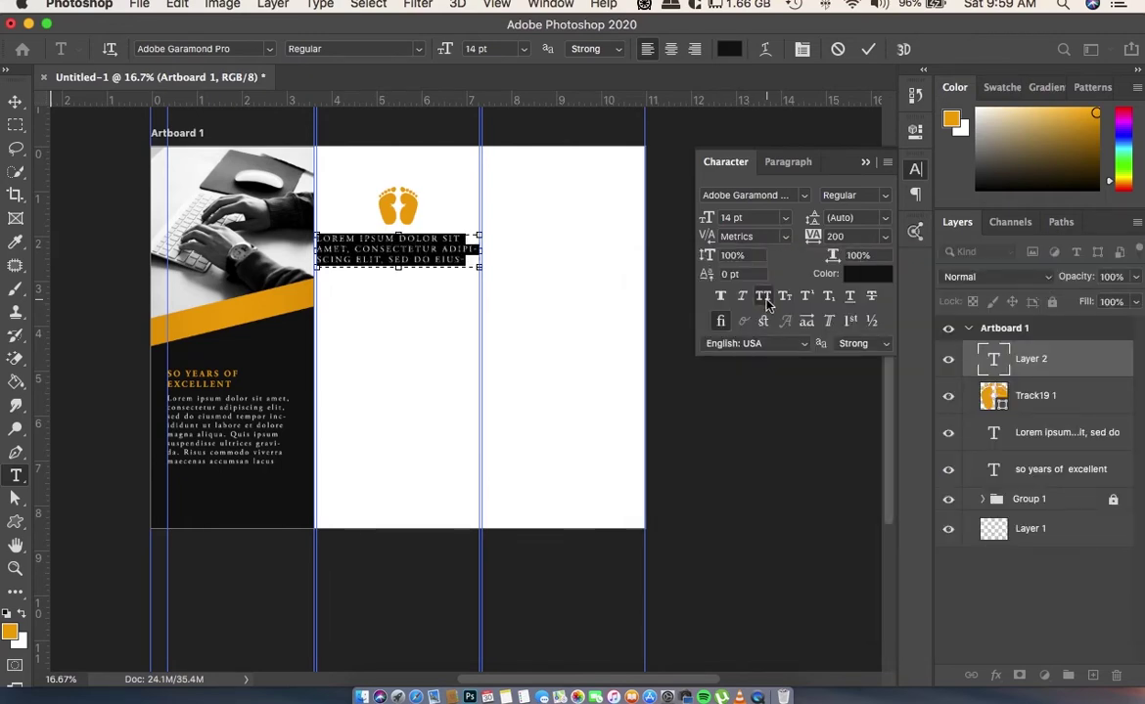
left_click(854, 195)
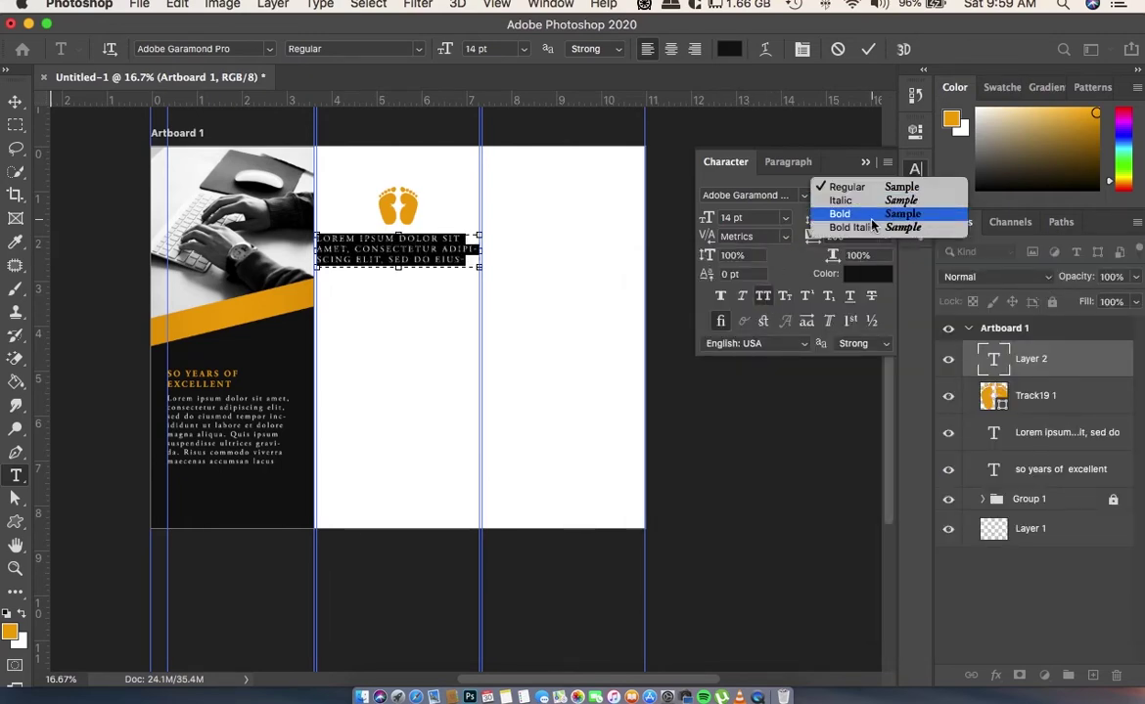
left_click(879, 221)
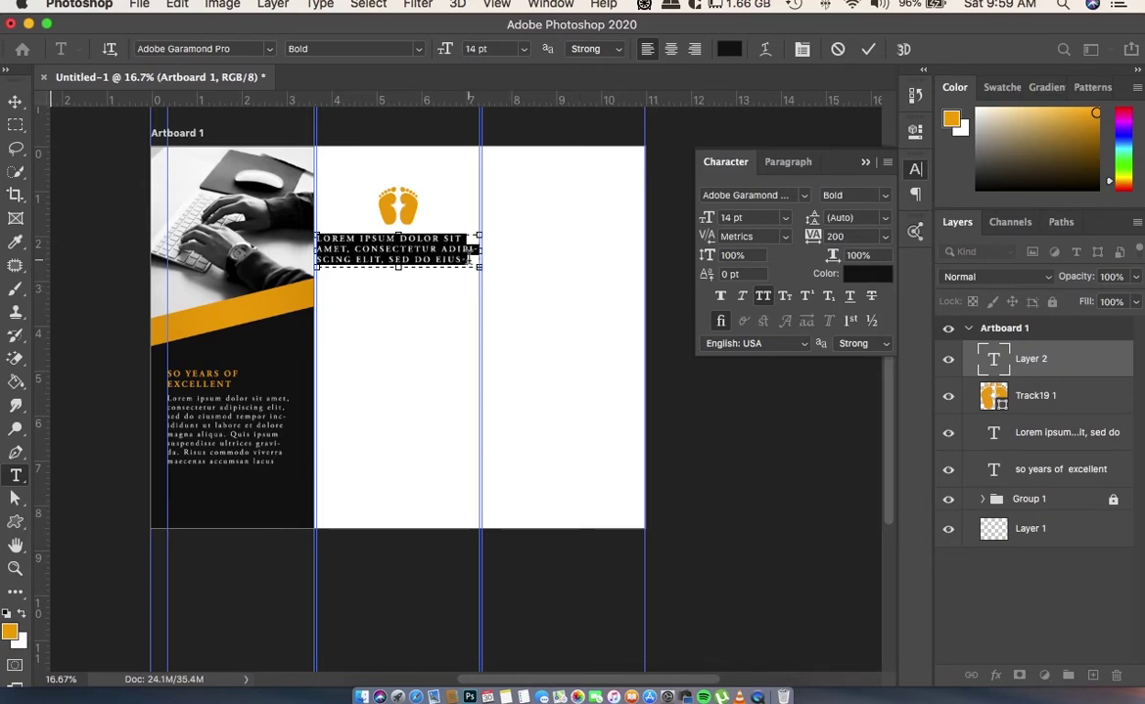
- Replace the placeholder with the heading BE A DIFFERENCE MAKER, GET IN TOUCH WITH US at 0 tracking
key("BackSpace")
type("BE A")
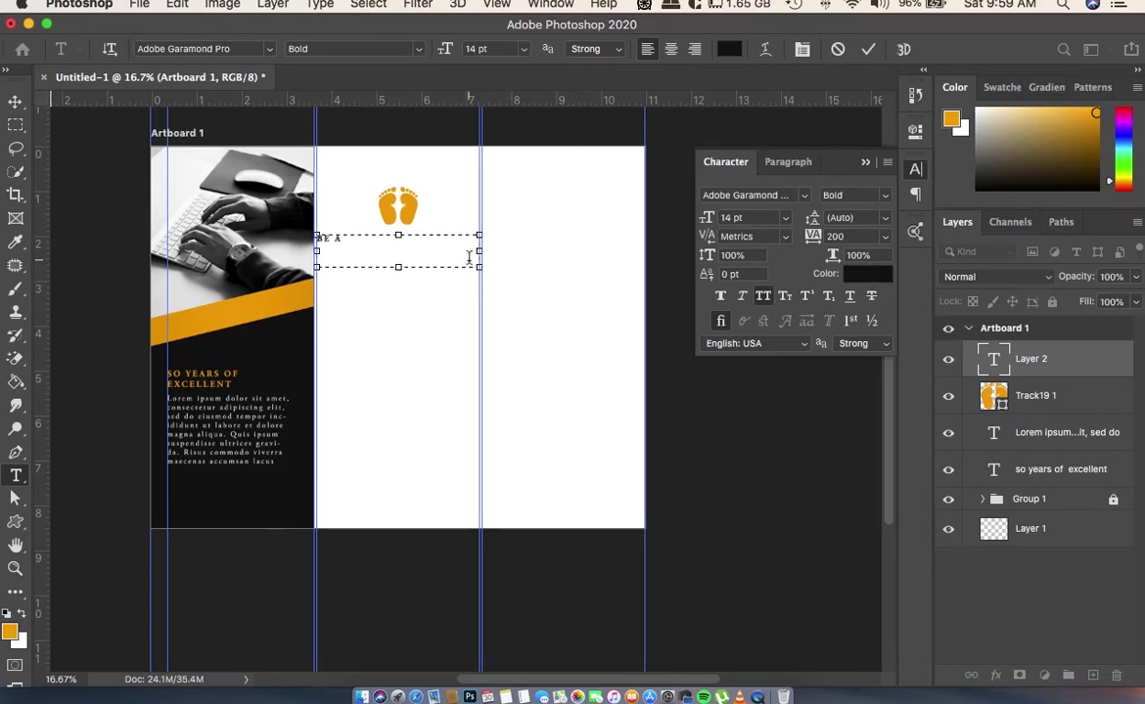
key("super+a")
left_click(884, 235)
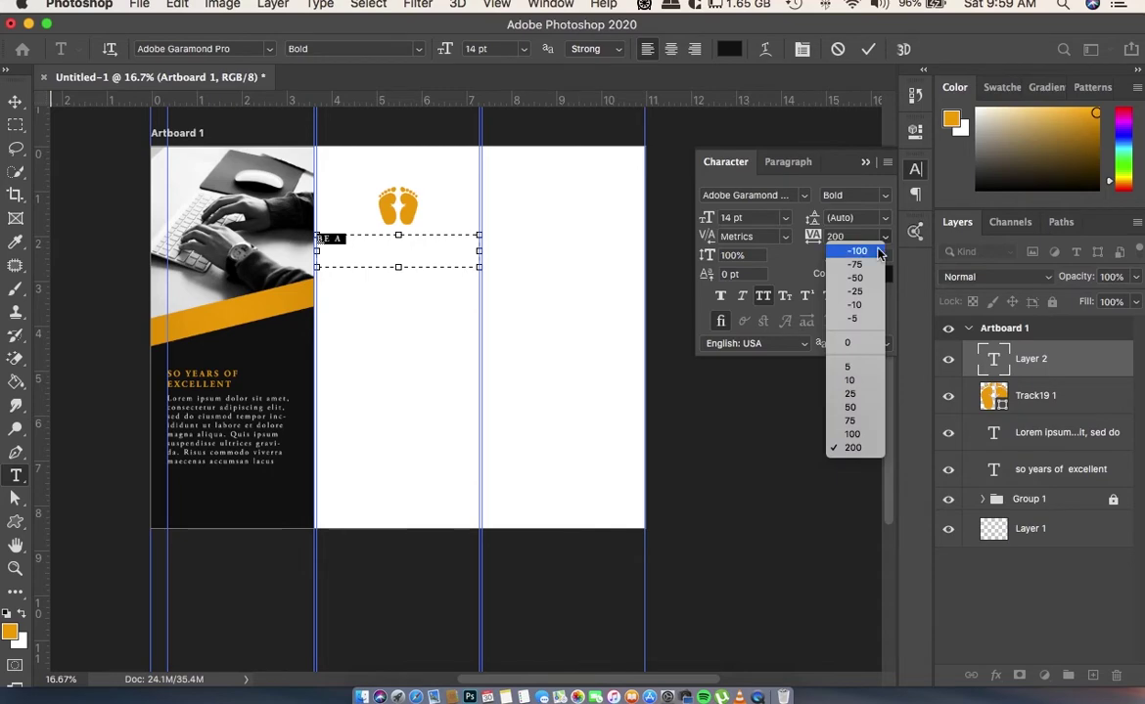
left_click(866, 339)
type("DIFFERE")
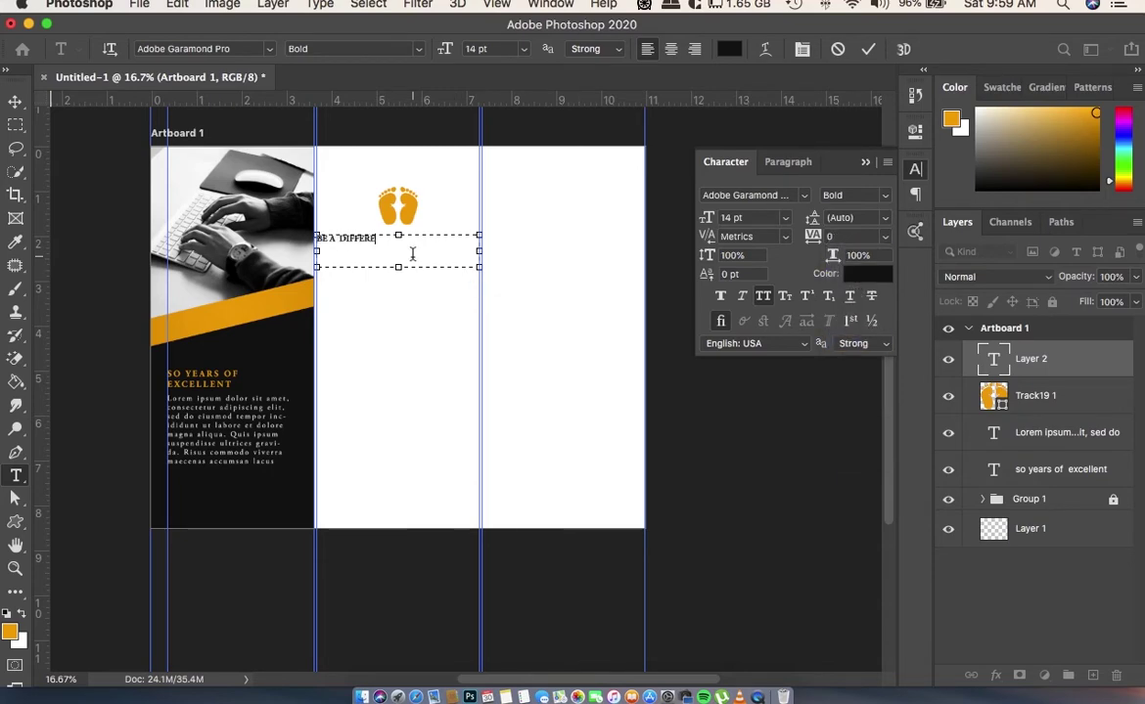
type("nce")
type(" ma")
type("t in")
type("ouch")
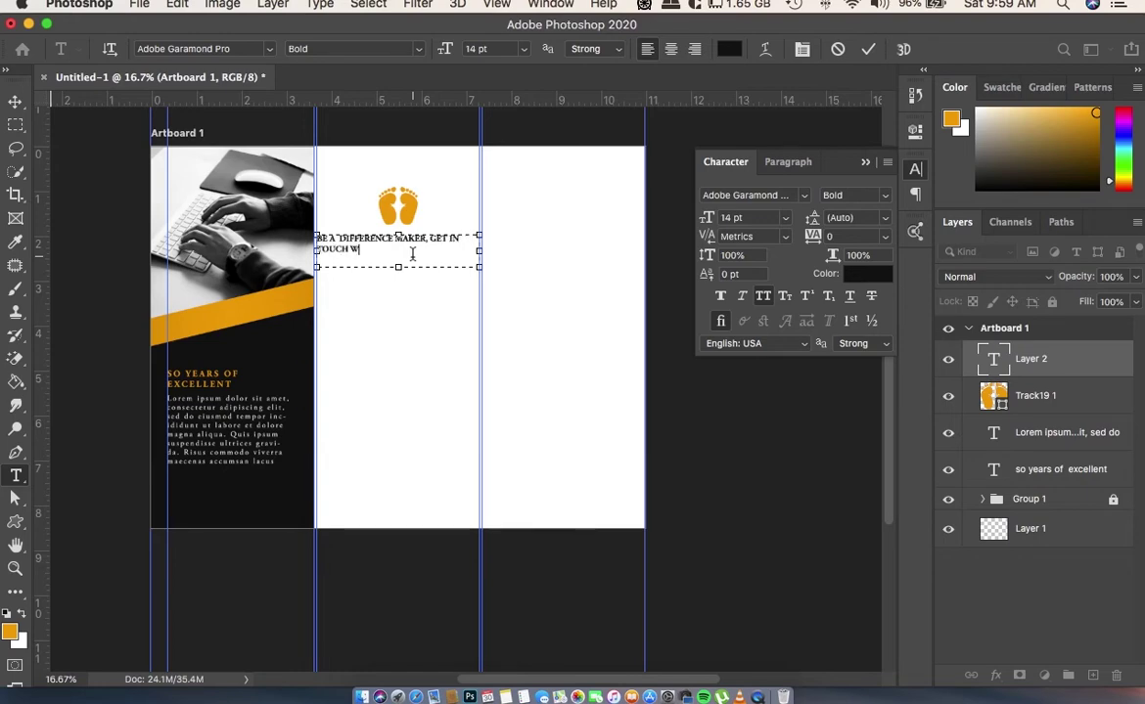
type("th")
- Resize the whole heading to 16 pt and commit it
key("super+a")
left_click(783, 217)
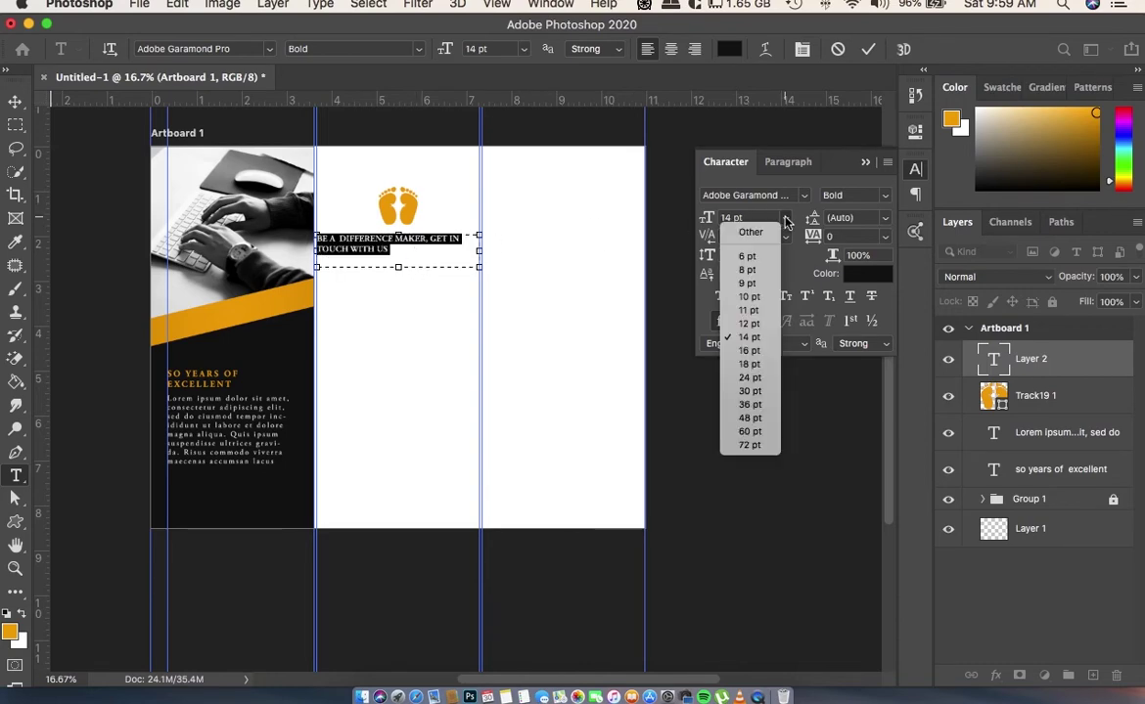
left_click(755, 350)
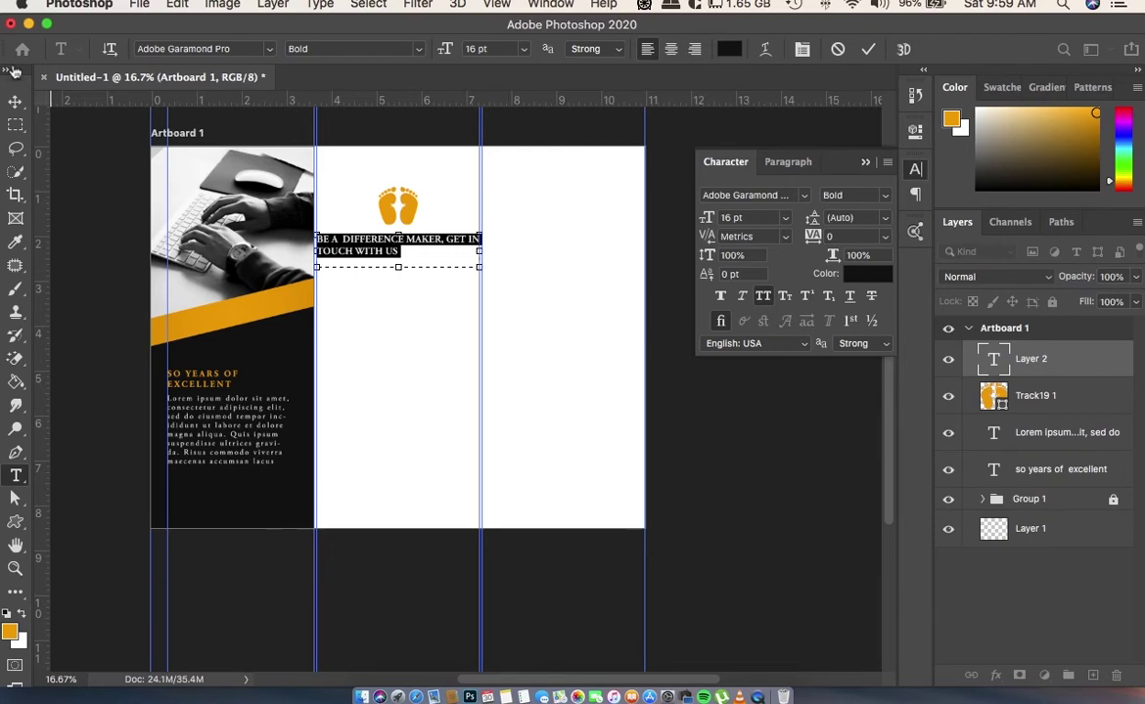
left_click(15, 99)
left_click(409, 388)
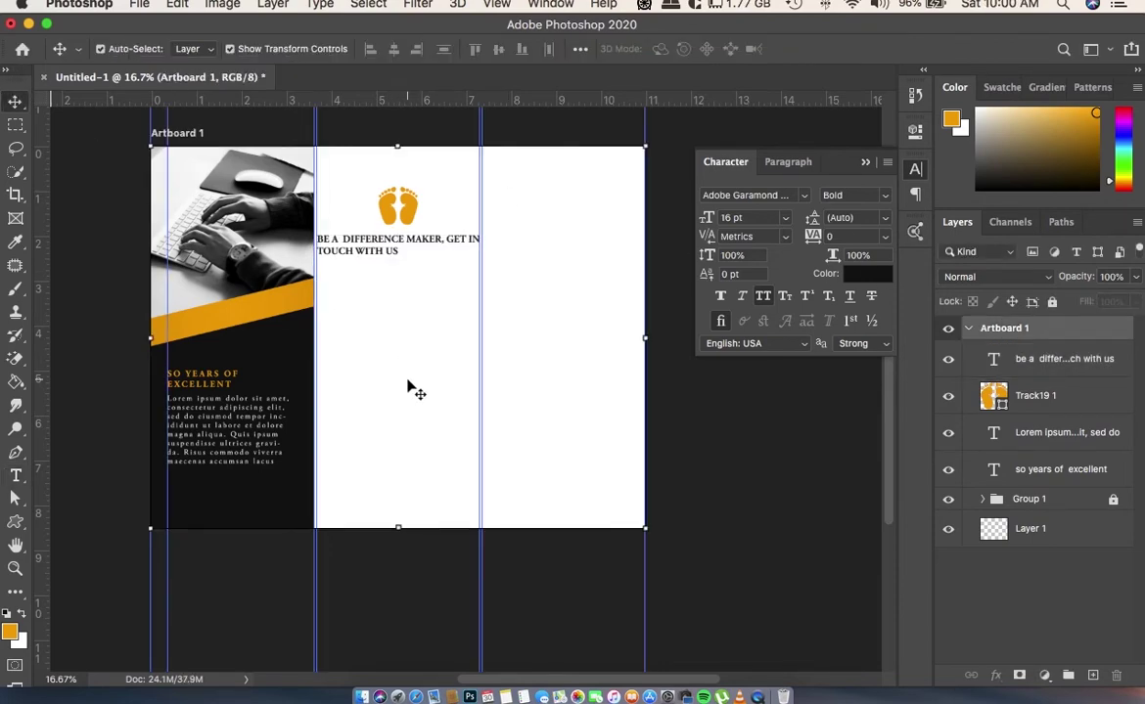
- Narrow the heading's text box from both sides so GET wraps to the next line
left_click(378, 251)
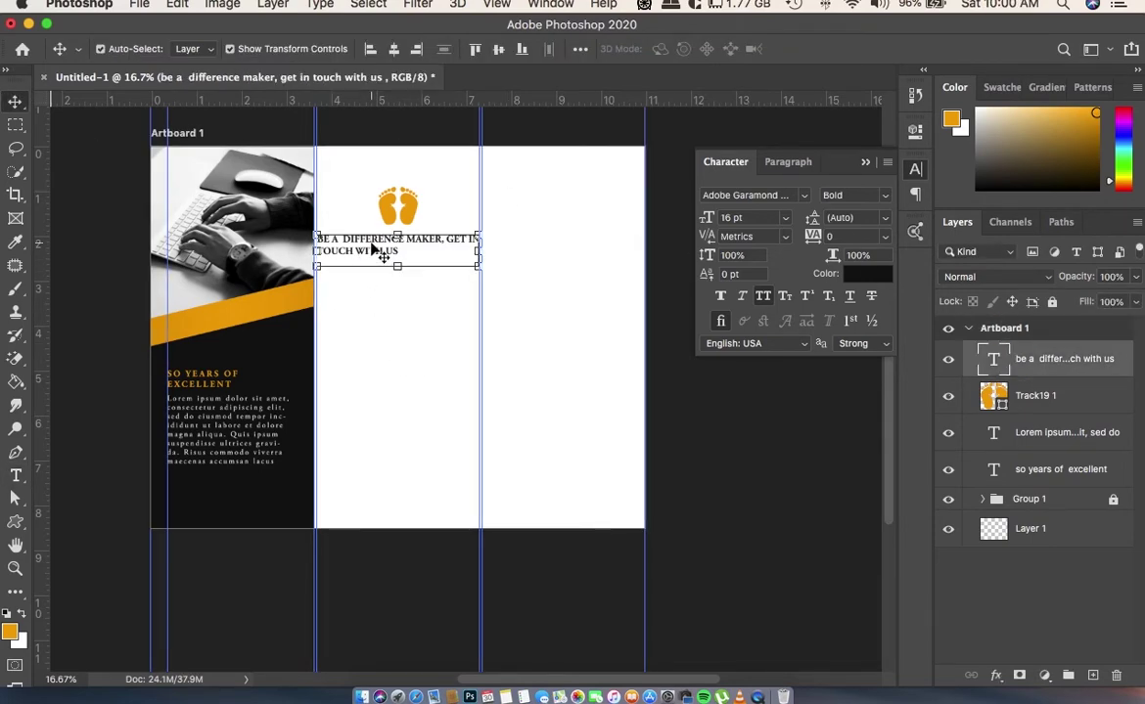
double_click(372, 249)
left_click_drag(337, 250, 350, 253)
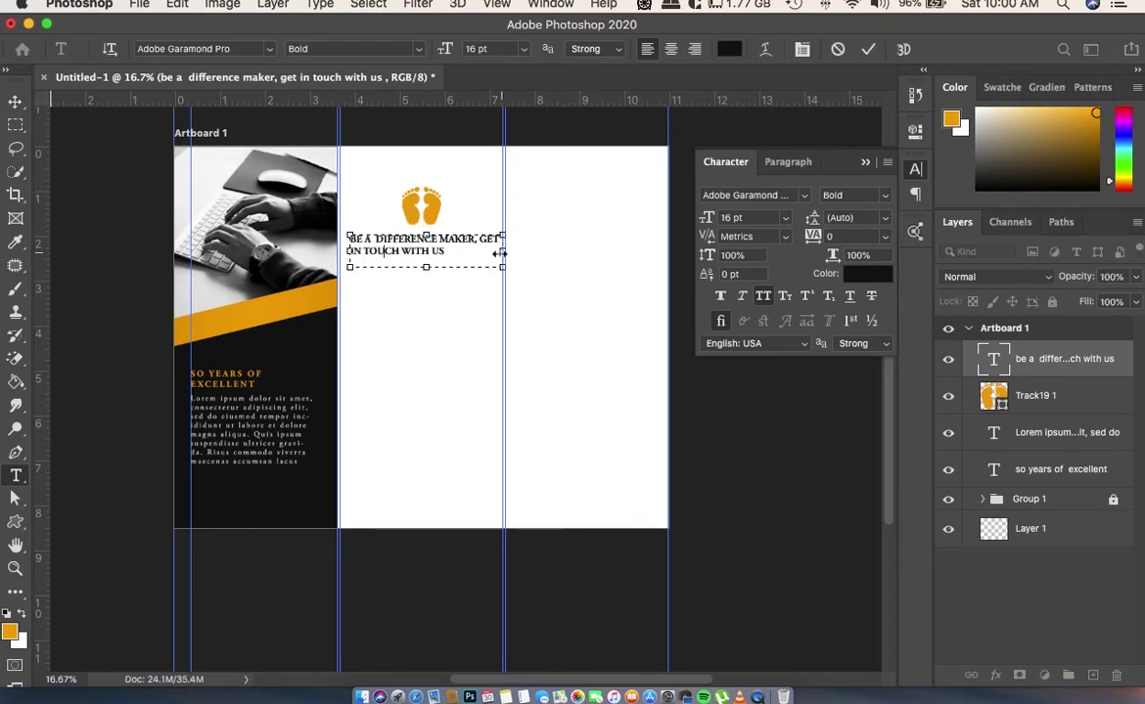
left_click_drag(501, 253, 494, 253)
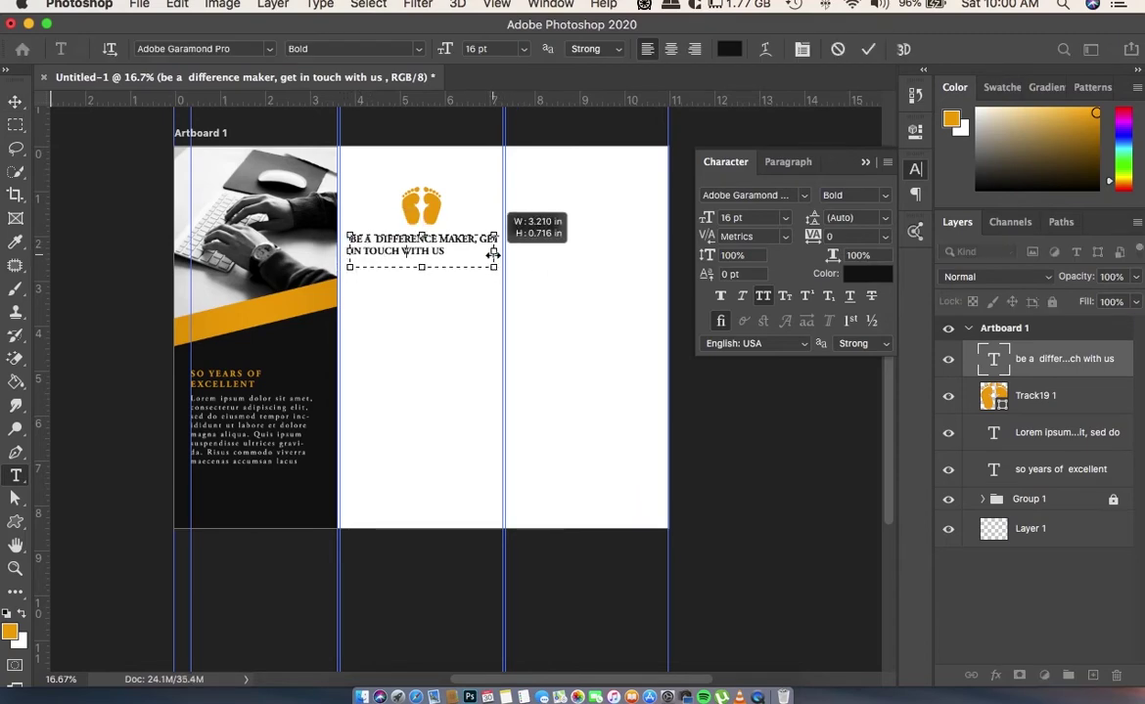
left_click(16, 100)
left_click(460, 384)
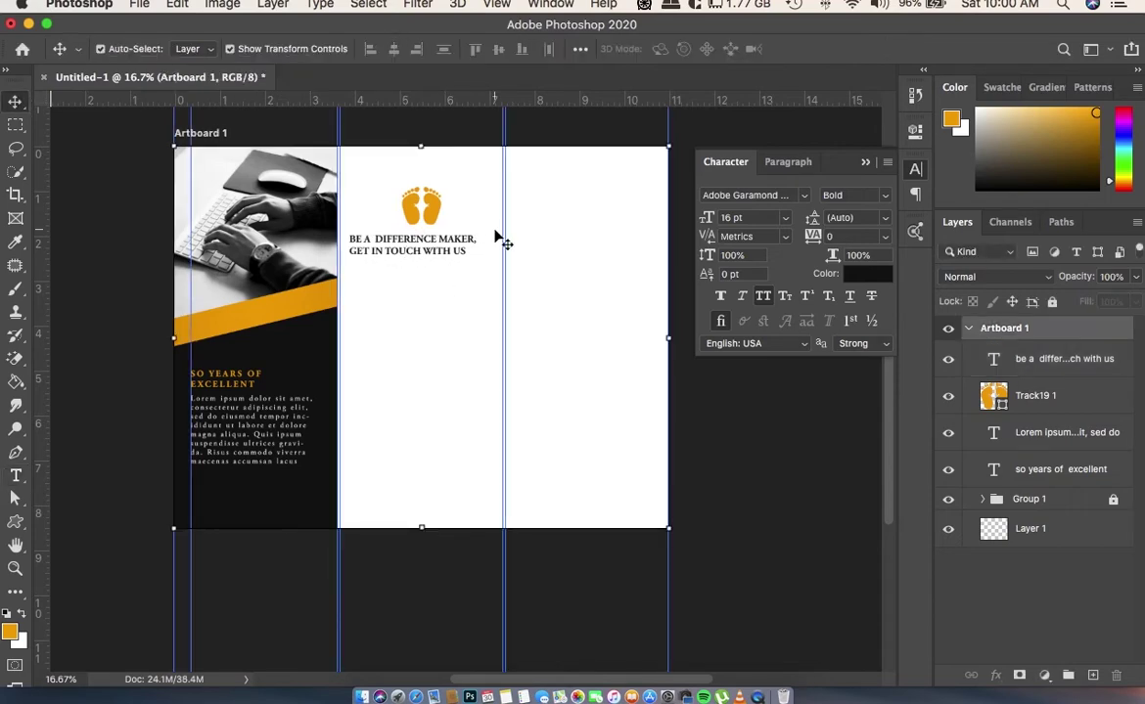
scroll(439, 360, "down", 2)
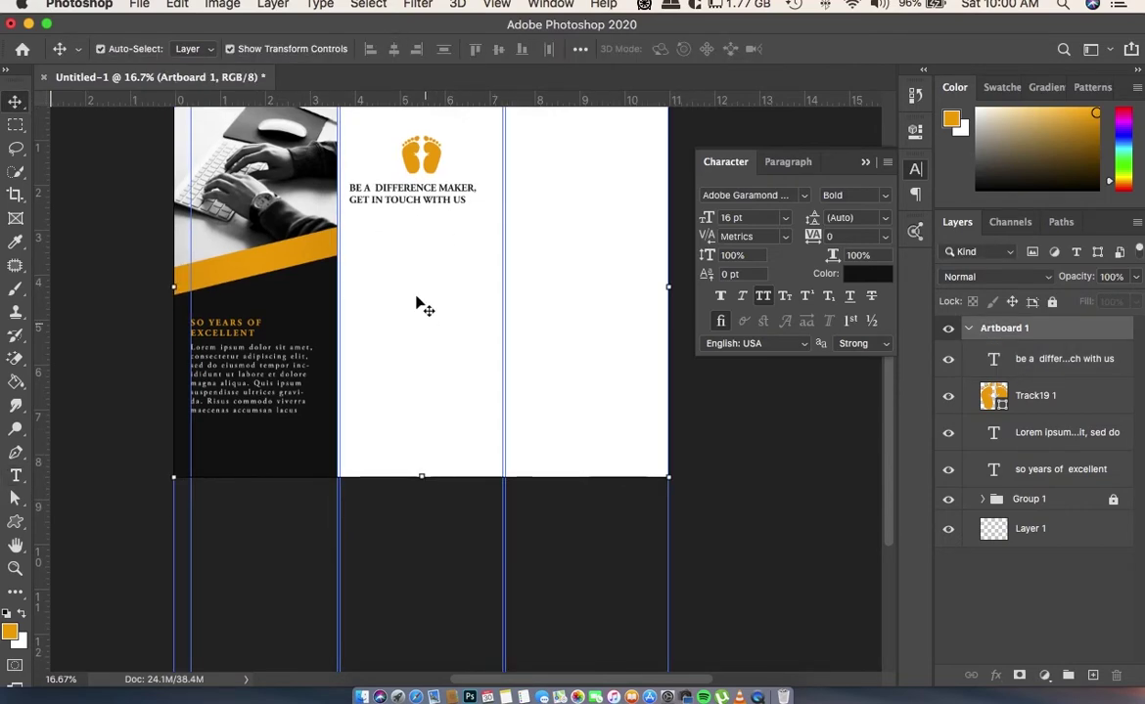
- Set the left panel's Lorem ipsum body text tracking to 0
left_click(253, 368)
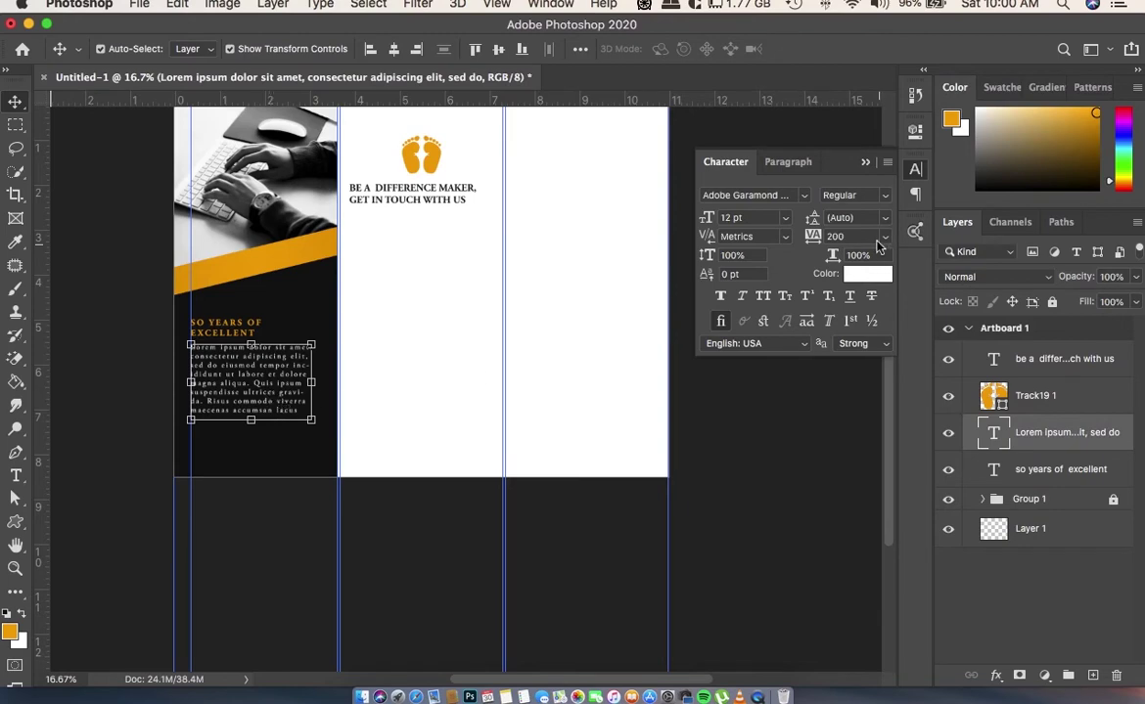
left_click(883, 237)
left_click(849, 343)
left_click(252, 488)
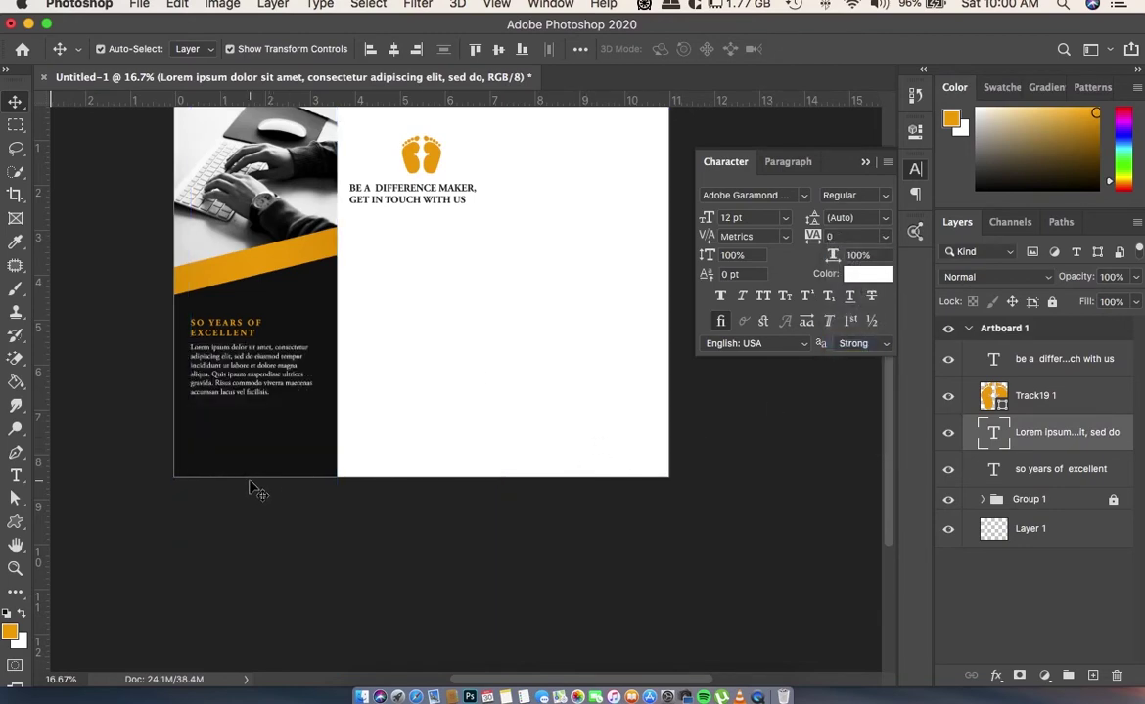
scroll(425, 256, "up", 2)
left_click(439, 251)
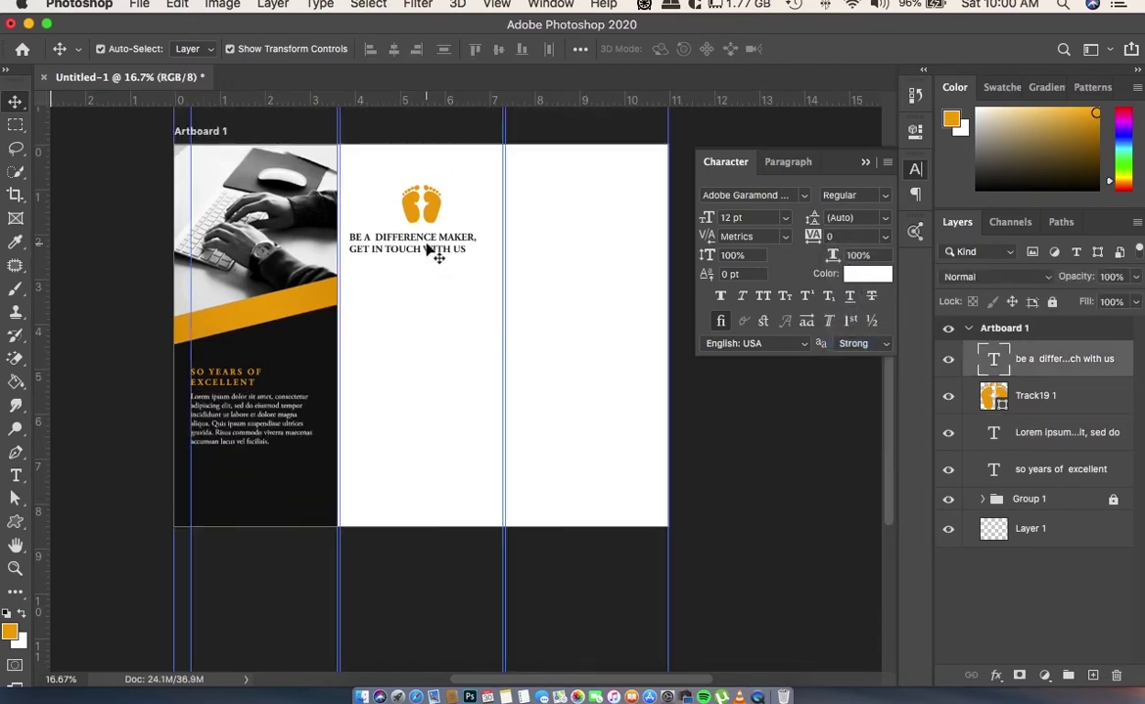
left_click(442, 384)
scroll(437, 383, "up", 2)
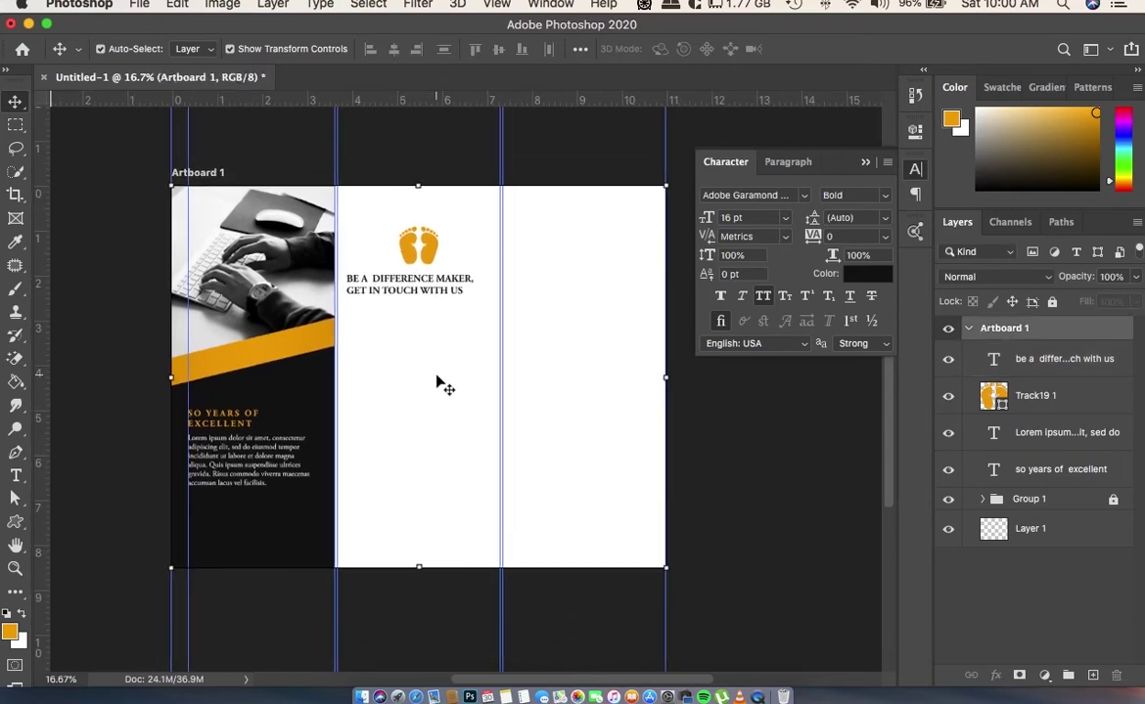
- Move the SO YEARS OF EXCELLENT and Lorem ipsum layers into Group 1
left_click(1038, 509)
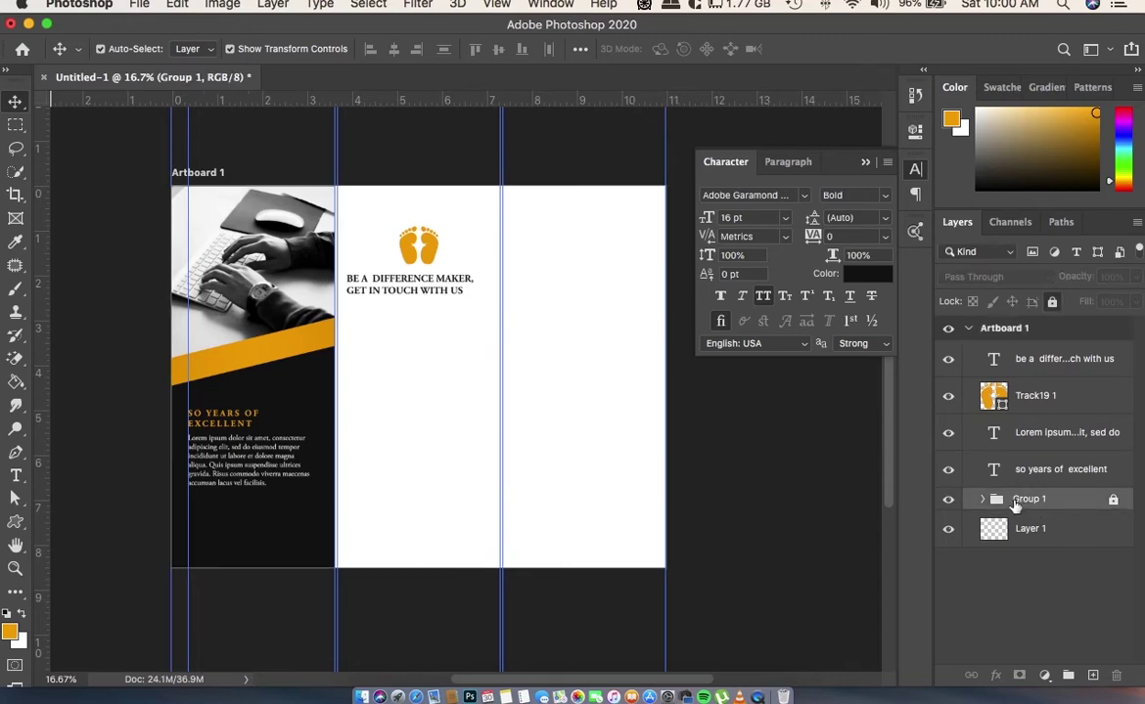
left_click(948, 499)
left_click(1066, 480)
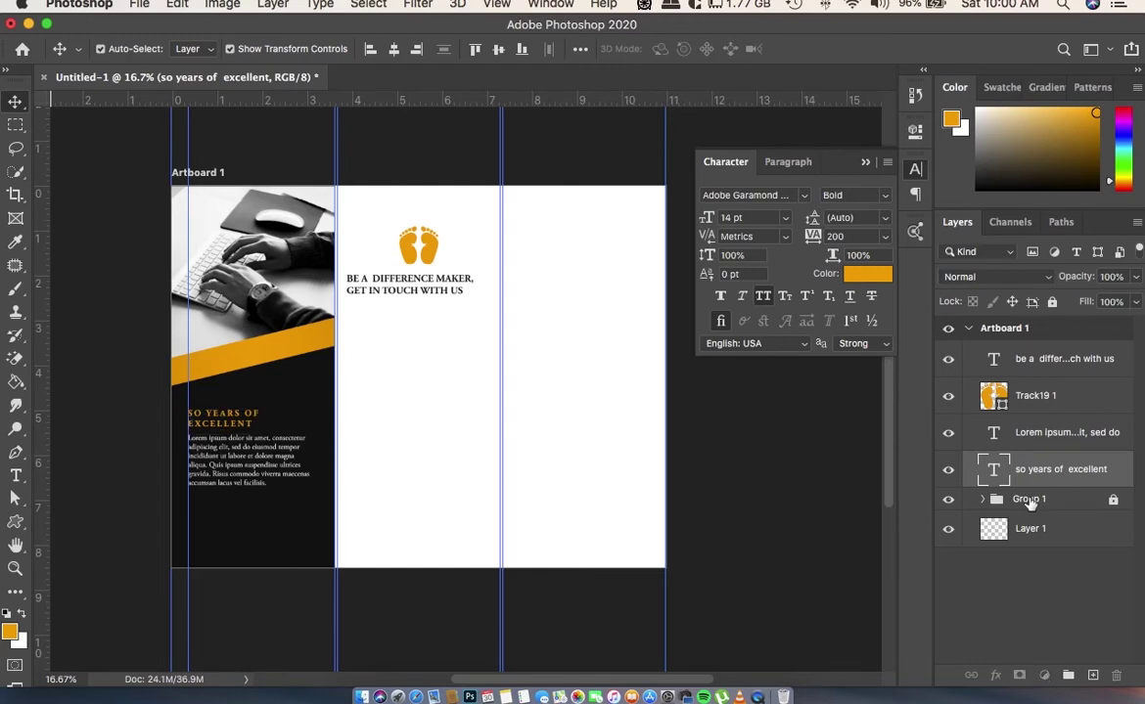
left_click(1029, 501)
left_click(982, 499)
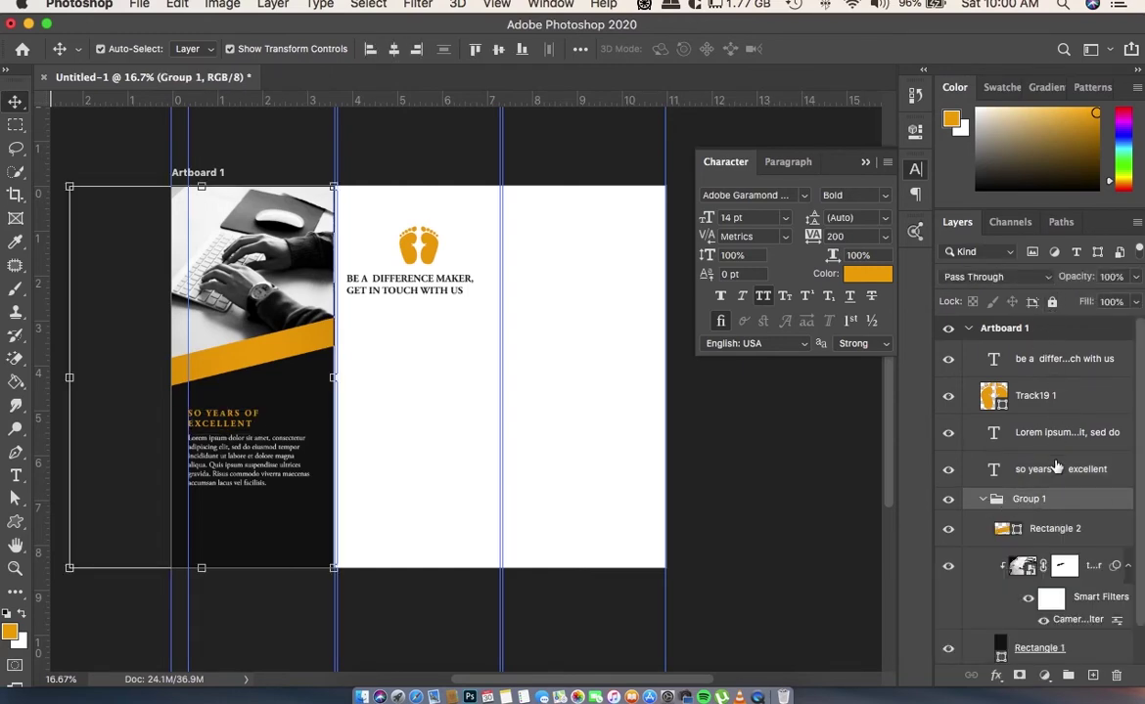
left_click_drag(1056, 468, 1052, 501)
mouse_move(1062, 432)
left_mouse_down()
mouse_move(1061, 473)
mouse_move(998, 438)
left_mouse_up()
left_click(984, 426)
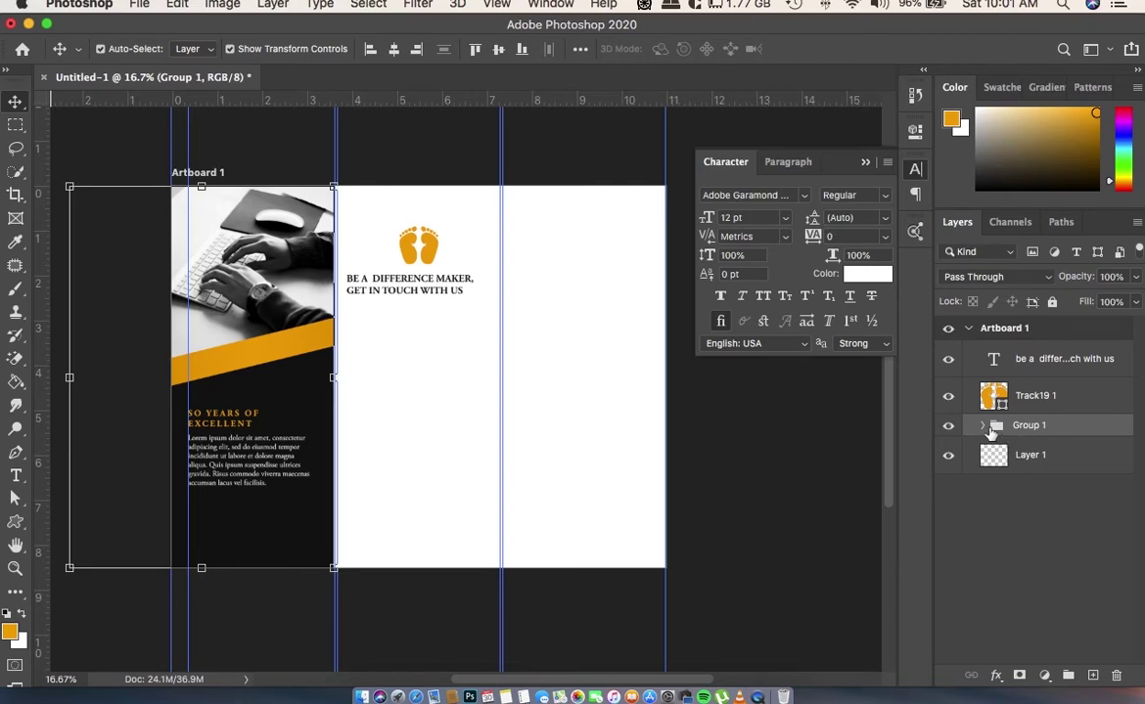
left_click(1001, 397)
left_click(498, 294)
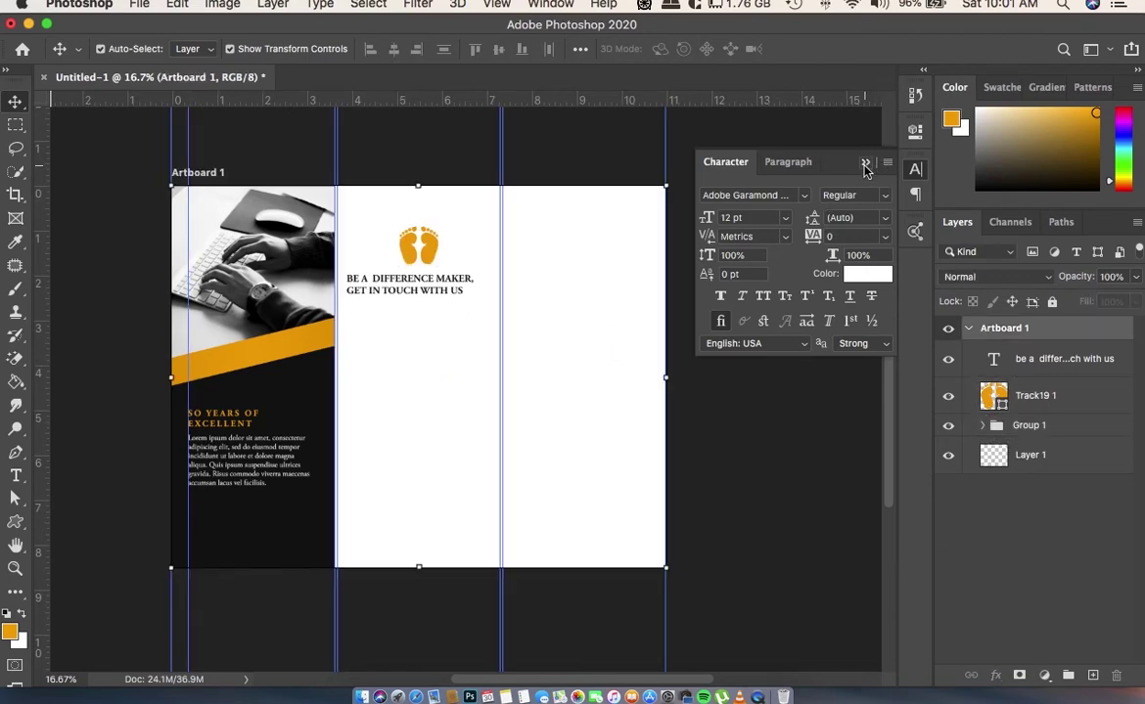
left_click(864, 164)
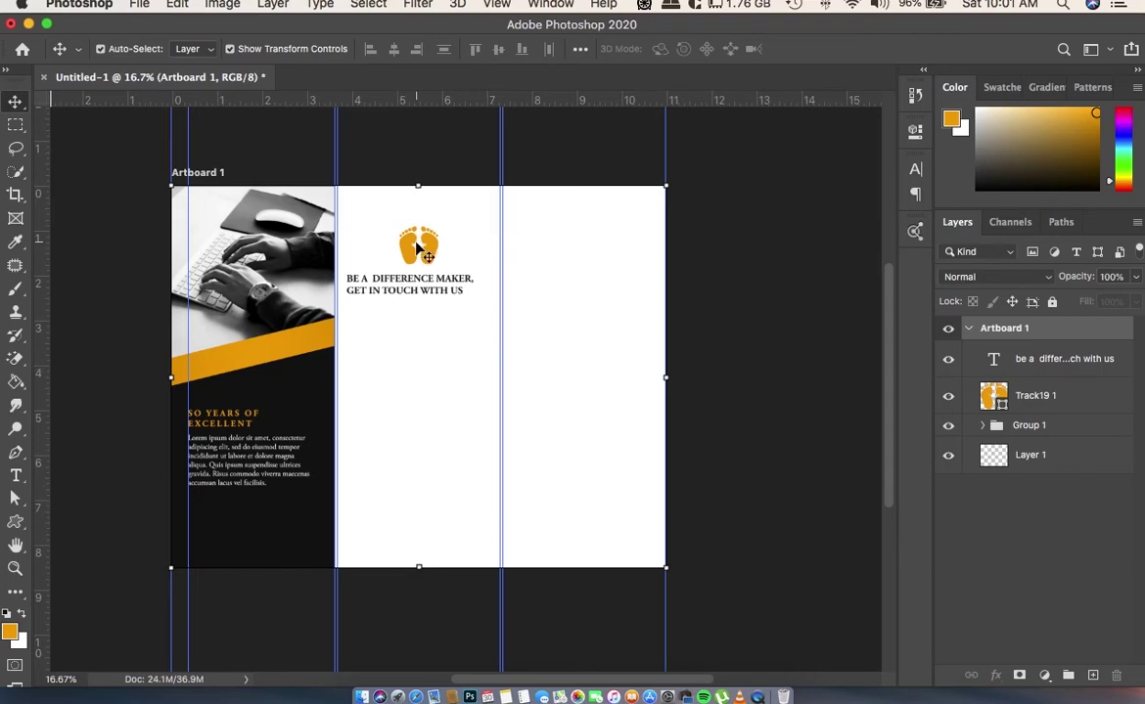
- Add two vertical guides inside the middle panel and draw a paragraph text box between them below the heading
key("t")
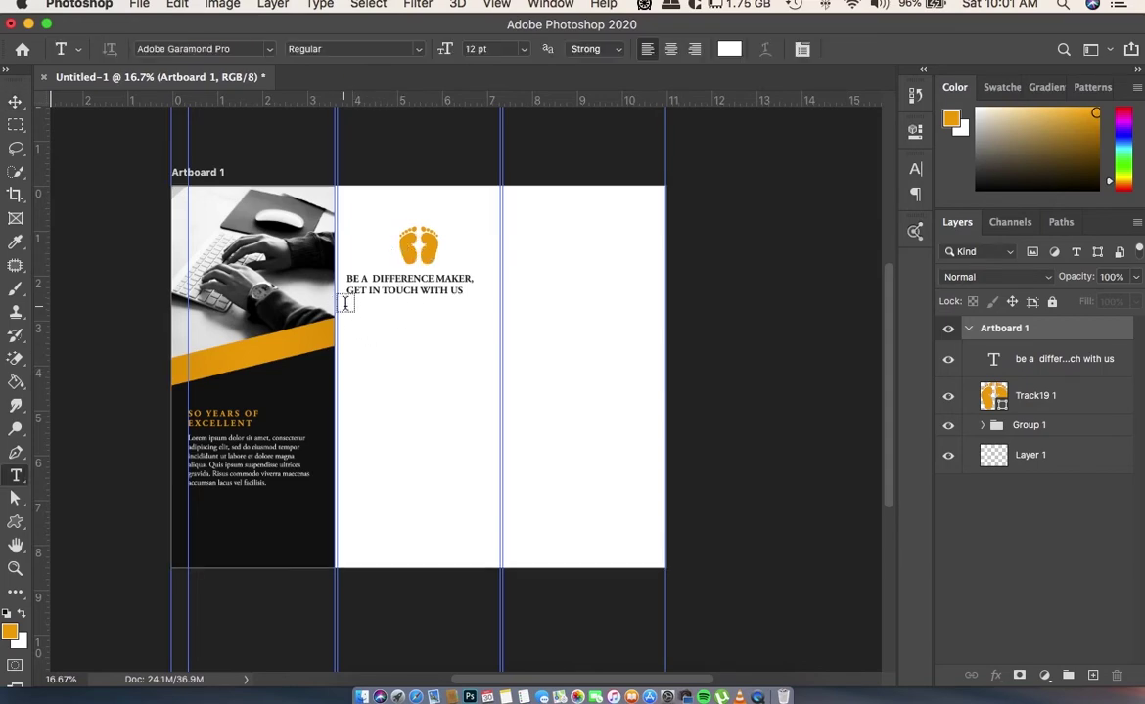
mouse_move(43, 122)
left_mouse_down()
mouse_move(364, 168)
mouse_move(345, 162)
left_mouse_up()
left_click_drag(48, 125, 492, 157)
left_click_drag(347, 307, 491, 457)
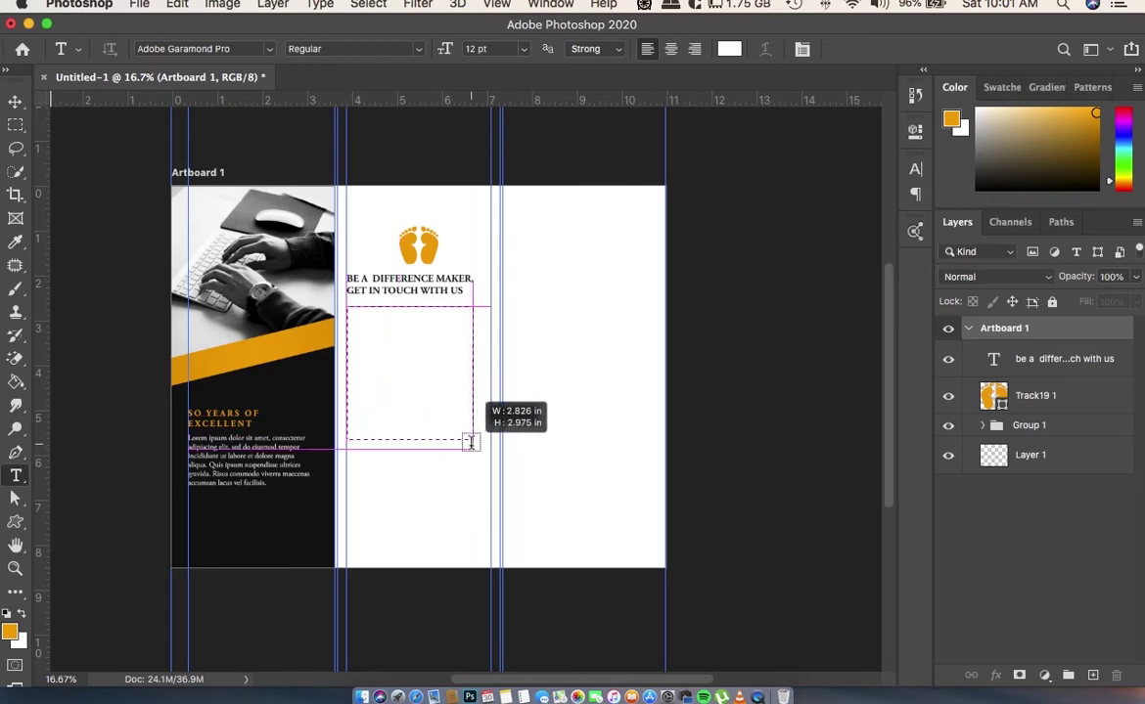
left_click_drag(490, 457, 490, 440)
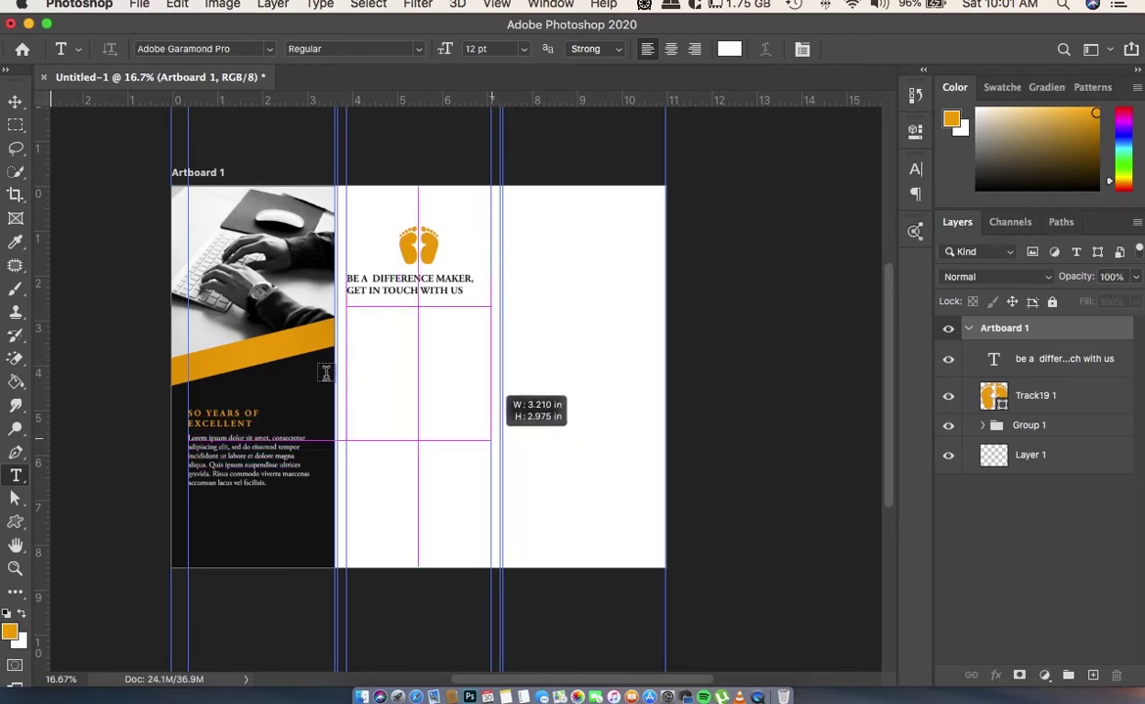
left_click(915, 168)
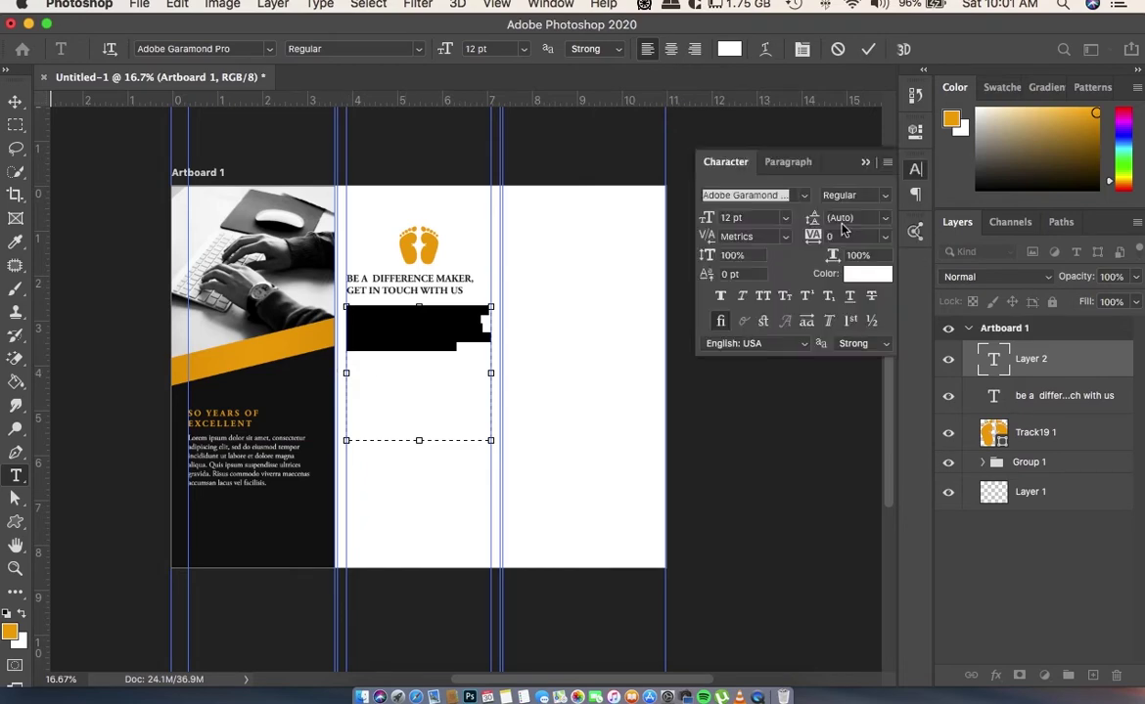
left_click(860, 273)
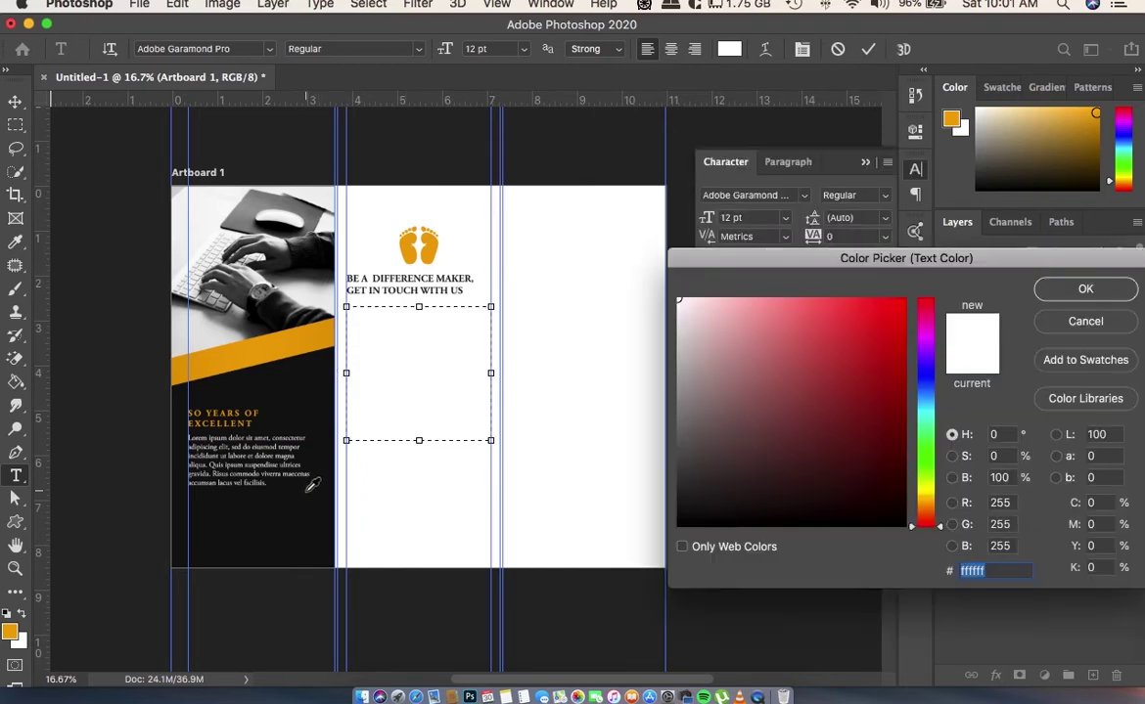
- Colour the middle-panel paragraph gray #686868, sampled from the photo
left_click(678, 471)
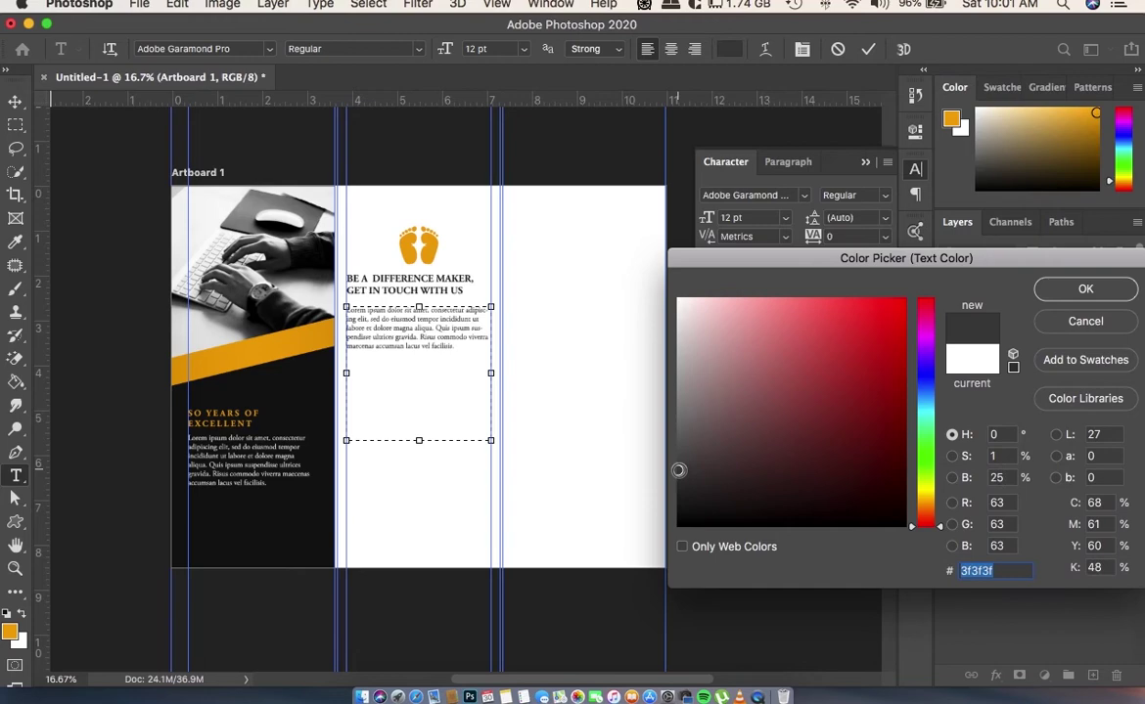
left_click_drag(678, 471, 679, 475)
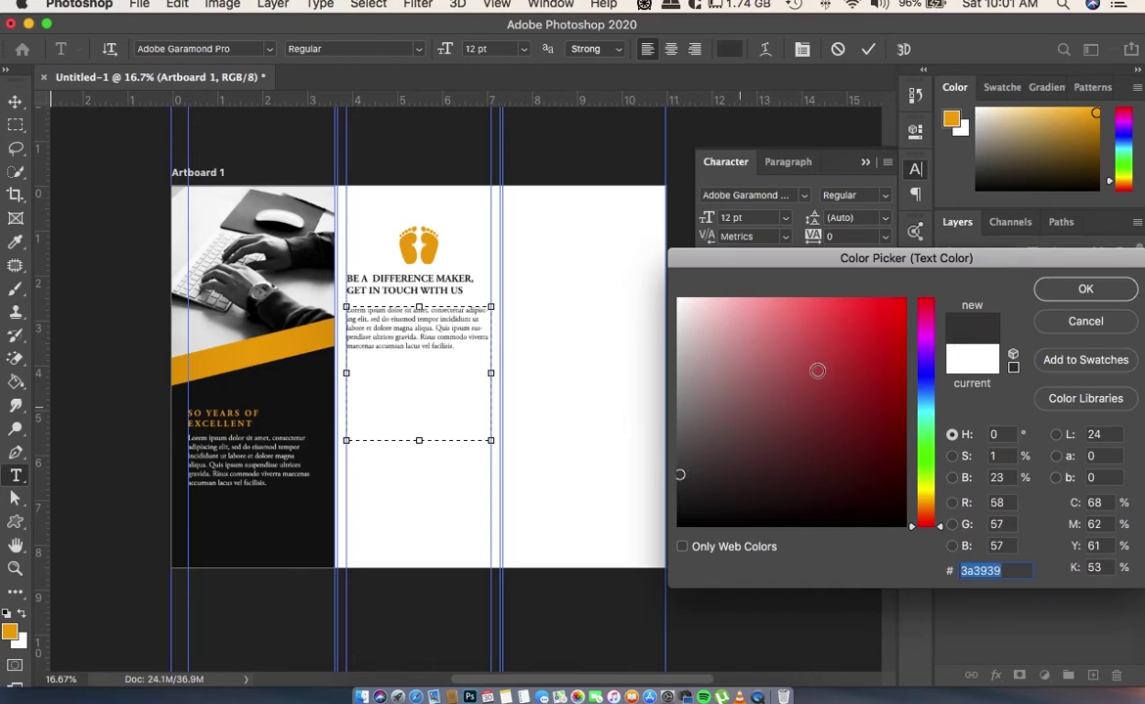
left_click(239, 194)
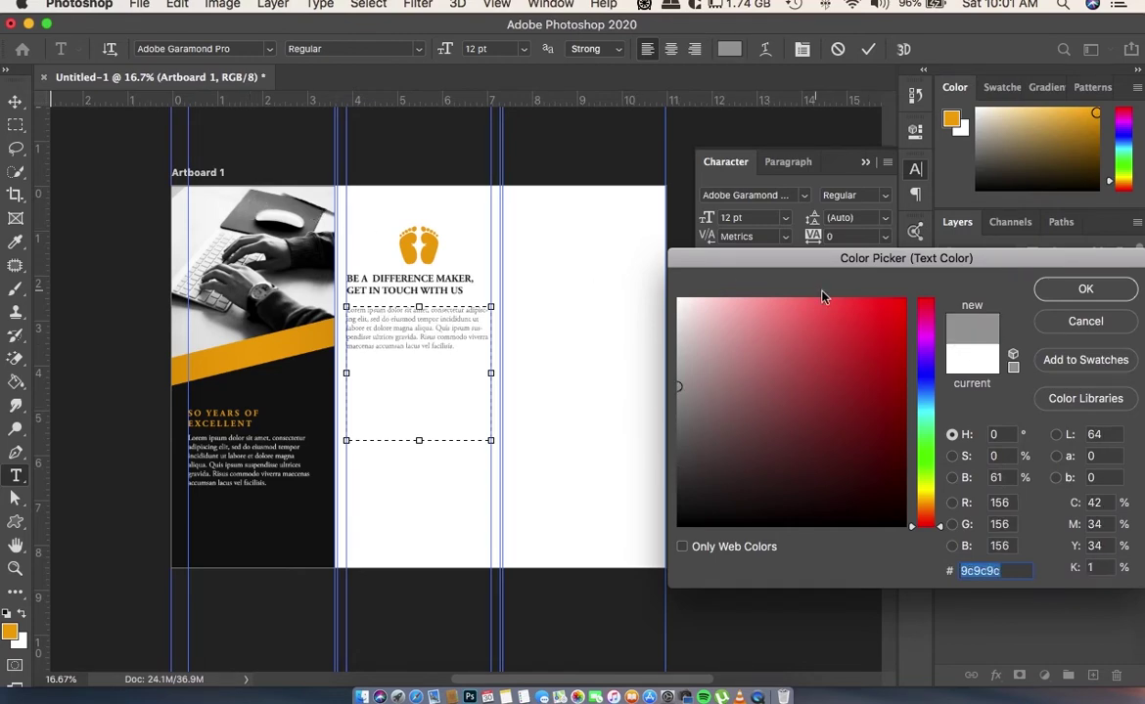
left_click(291, 201)
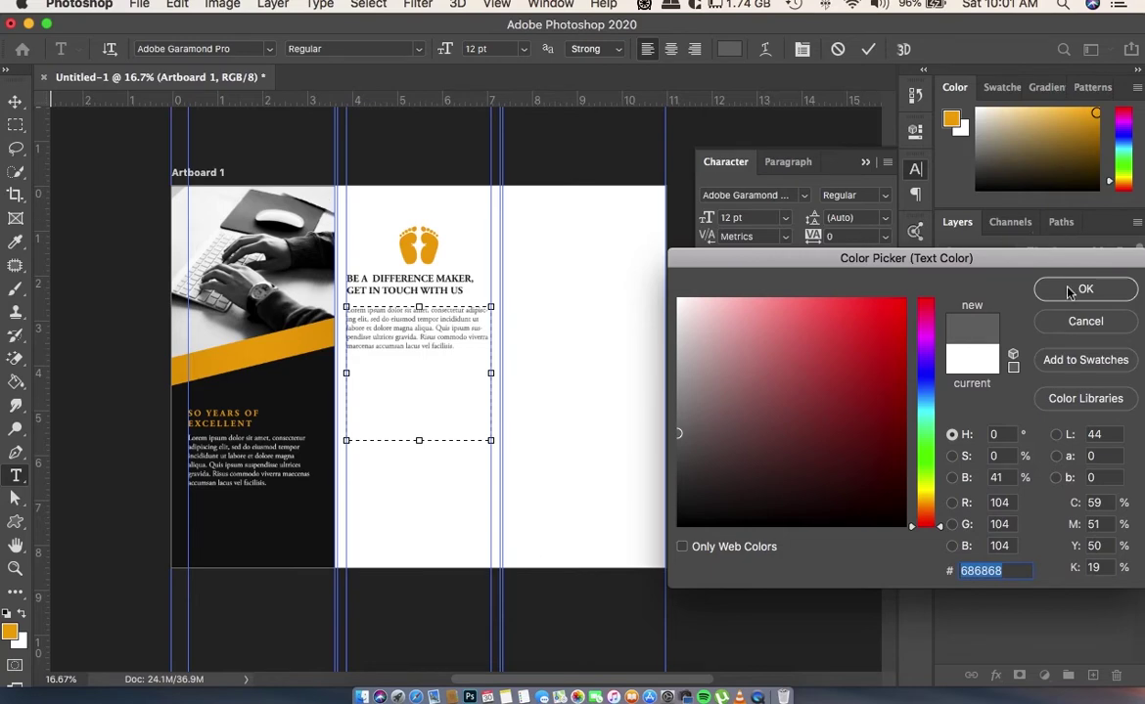
left_click(1081, 291)
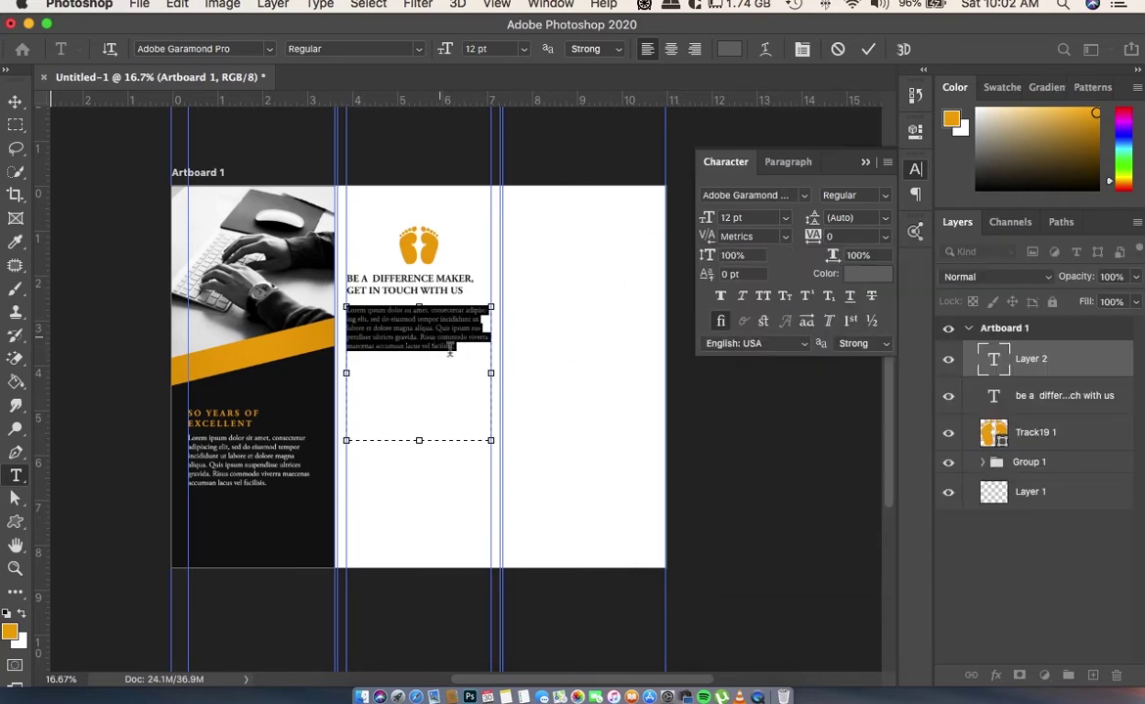
left_click(452, 359)
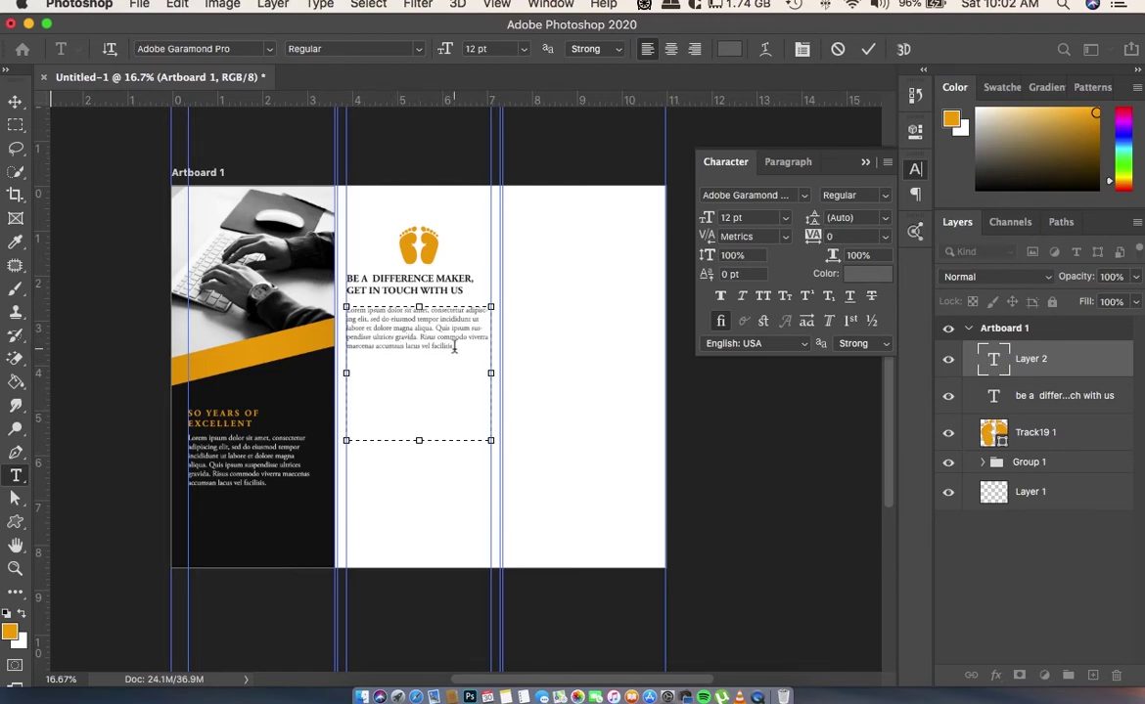
- Fill the new middle-panel text box with Lorem Ipsum placeholder text
right_click(373, 374)
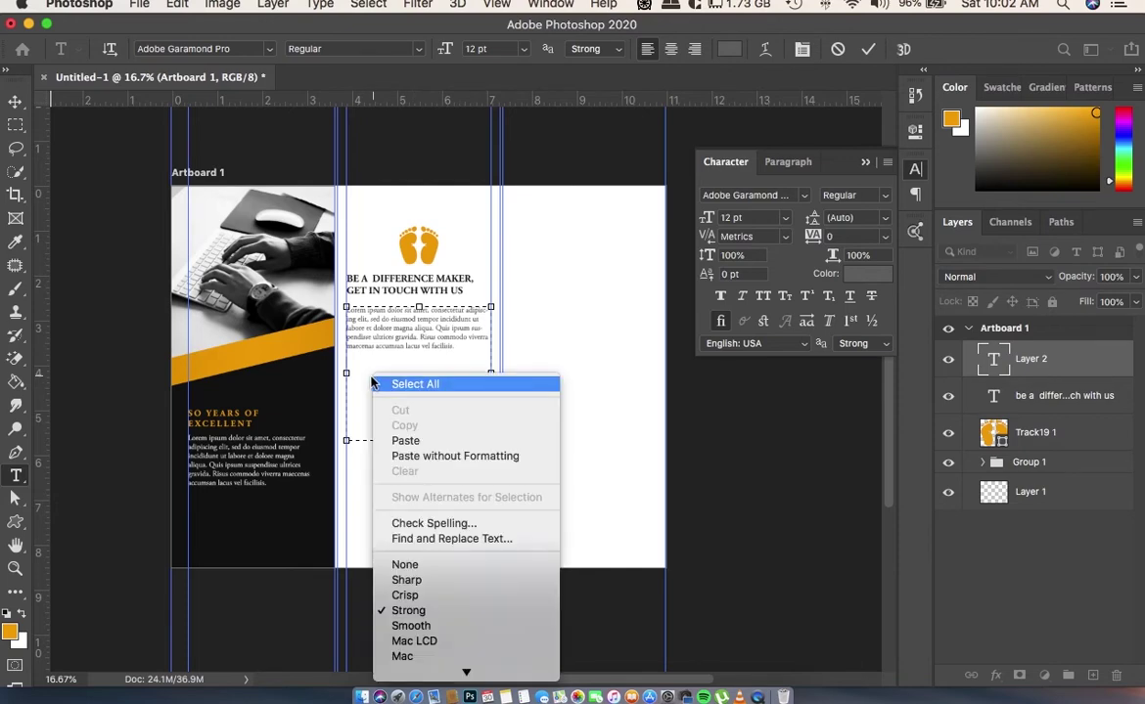
left_click(369, 434)
left_click(318, 5)
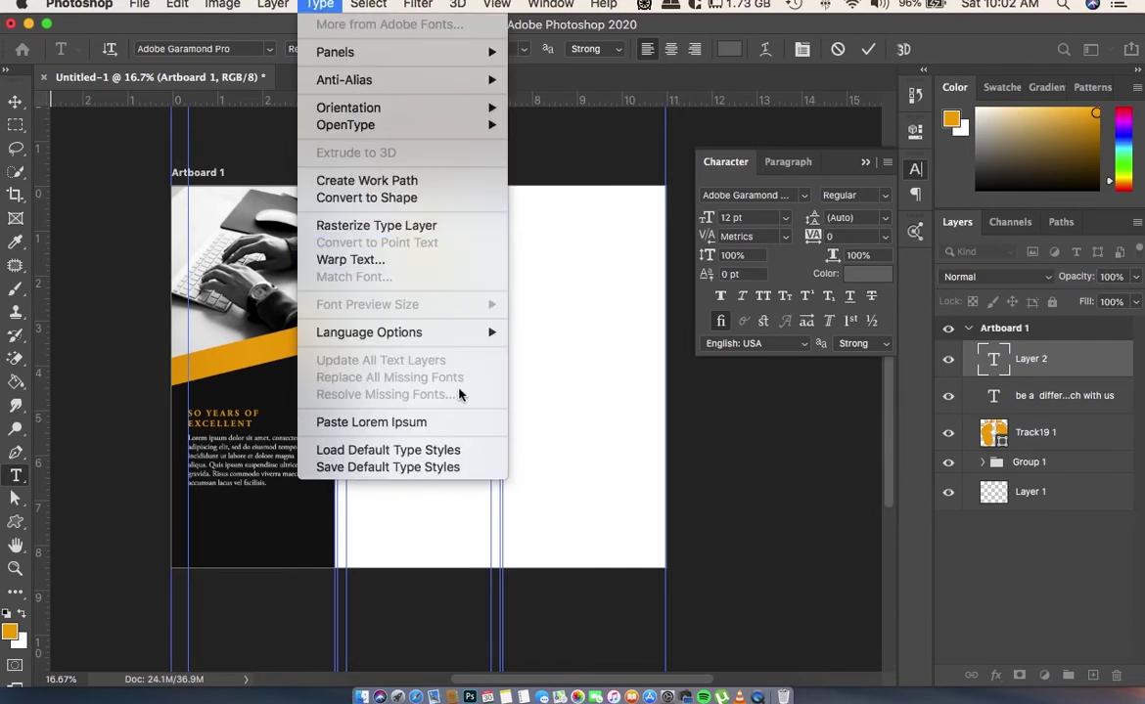
left_click(446, 425)
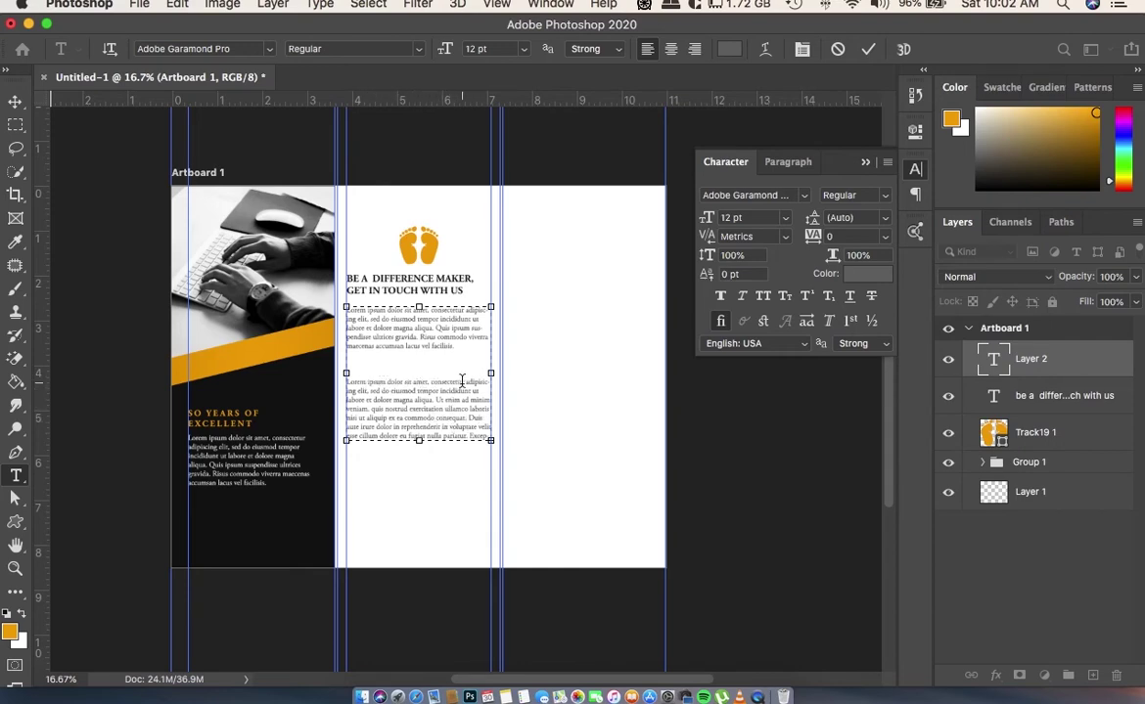
- Turn the first line into a bold, all-caps 'LOREM IPSUM DOLOR' heading at 12 pt
left_click_drag(461, 381, 287, 377)
left_click(789, 224)
left_click(748, 332)
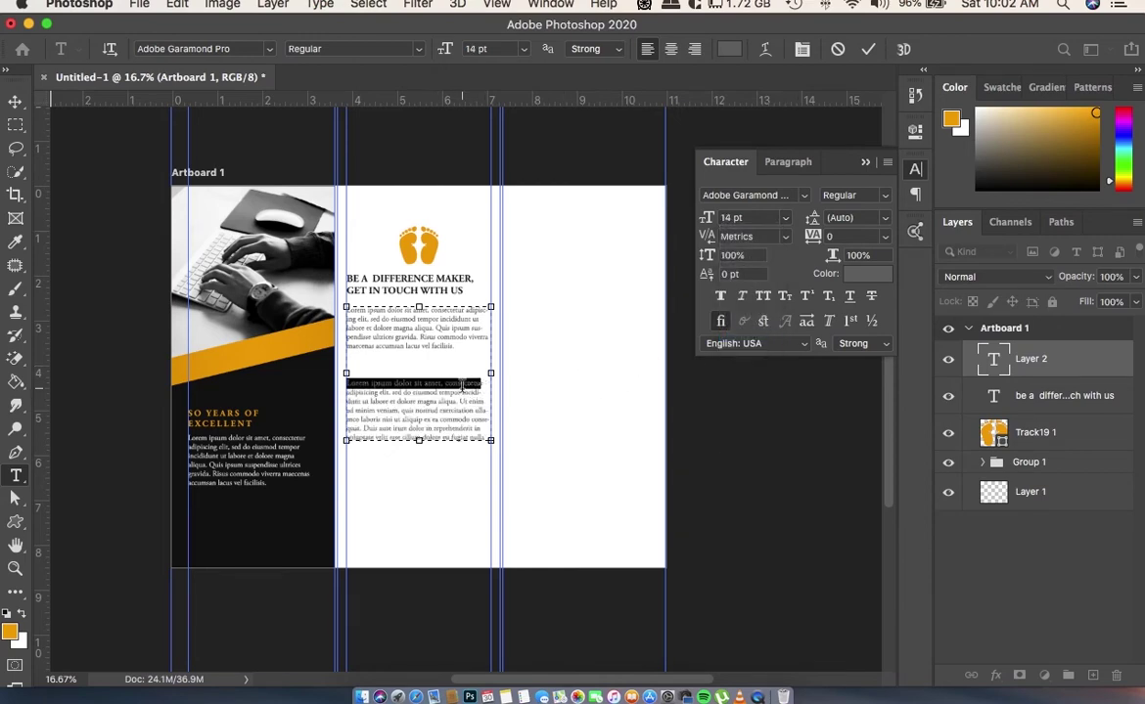
left_click_drag(409, 383, 482, 382)
key("BackSpace")
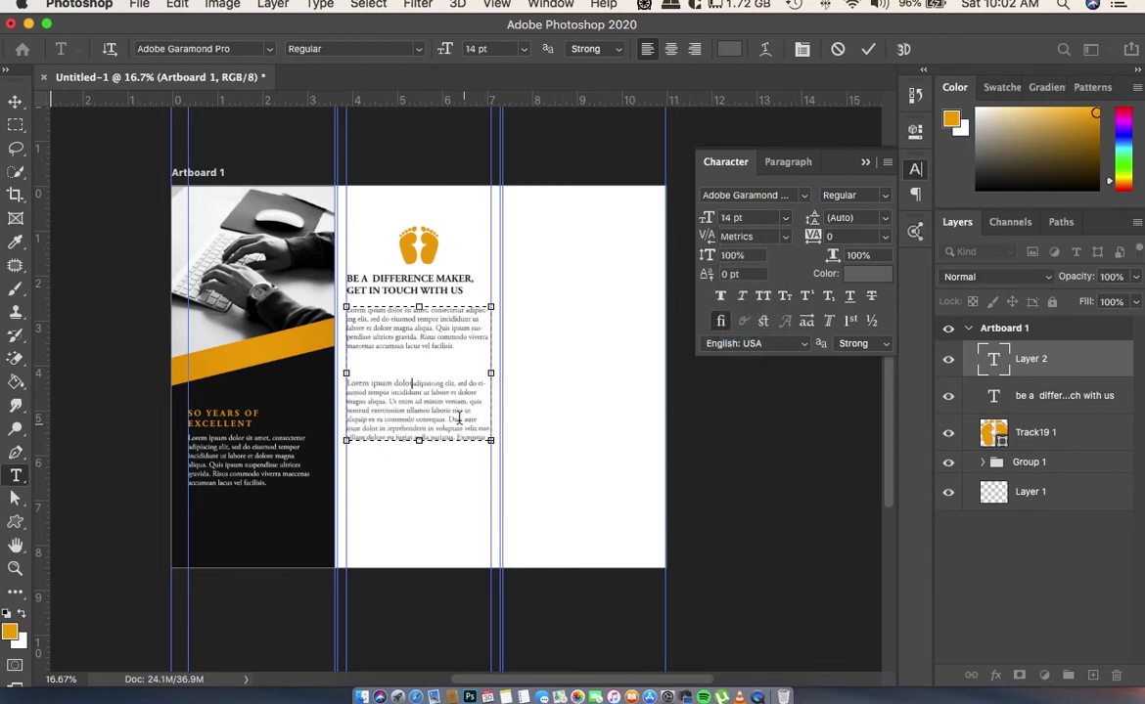
left_click_drag(409, 383, 345, 382)
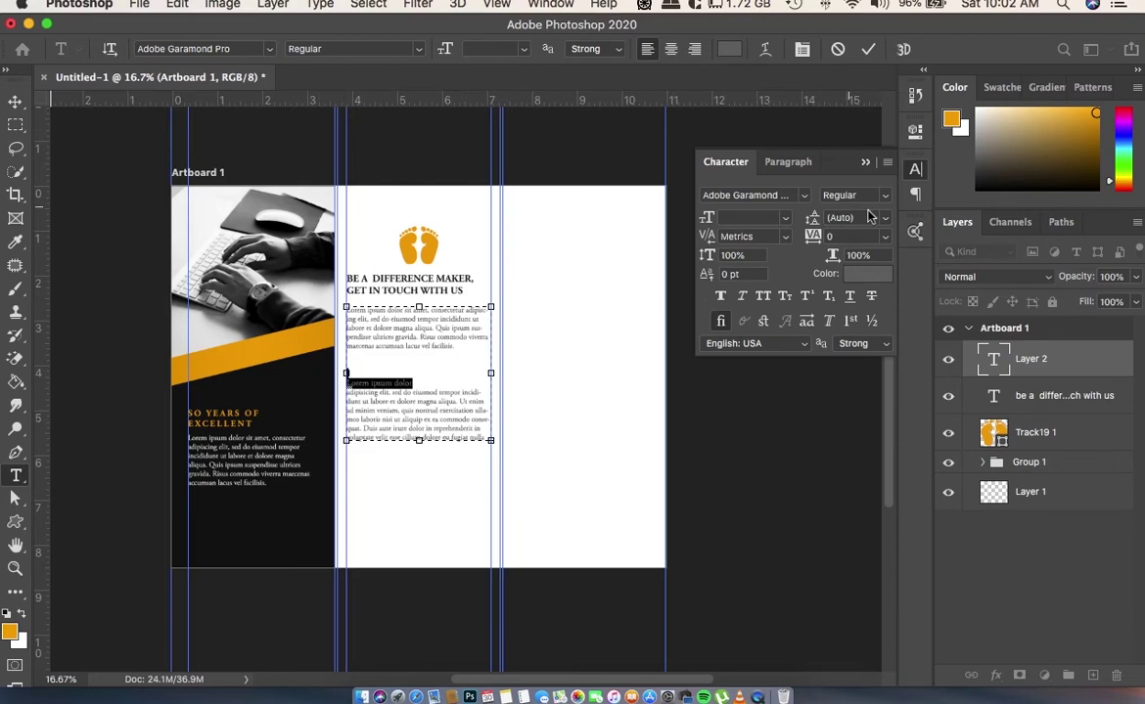
left_click(854, 195)
left_click(891, 217)
left_click(444, 393)
left_click(357, 382)
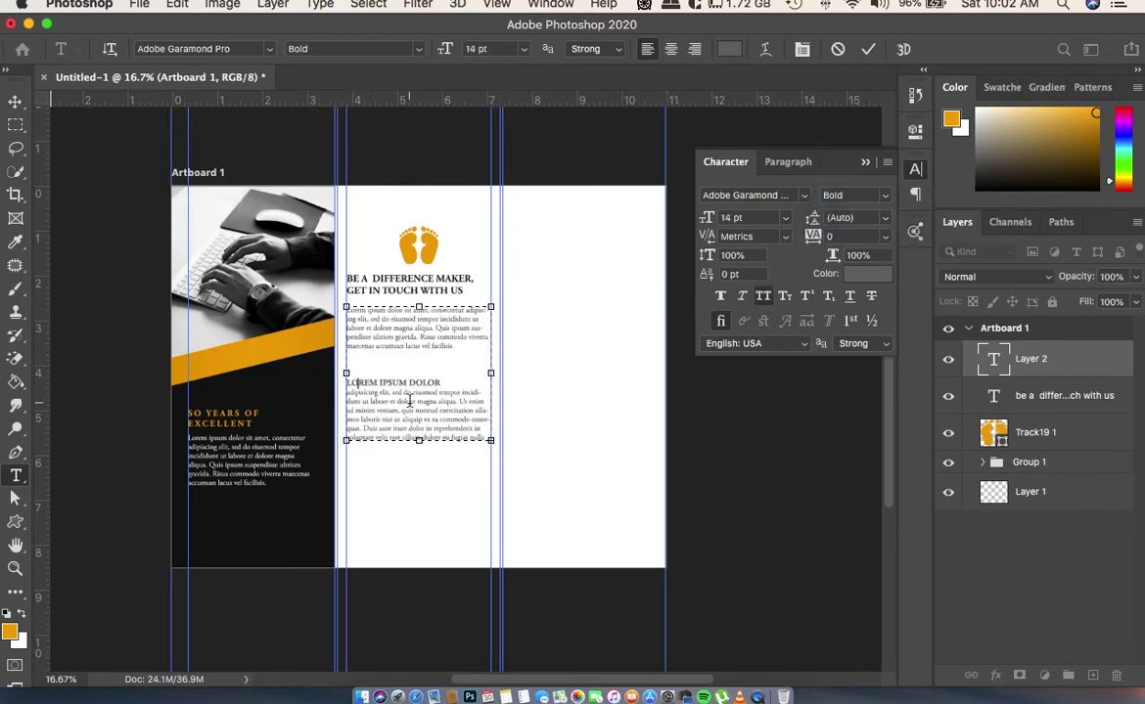
key("ctrl+shift+comma")
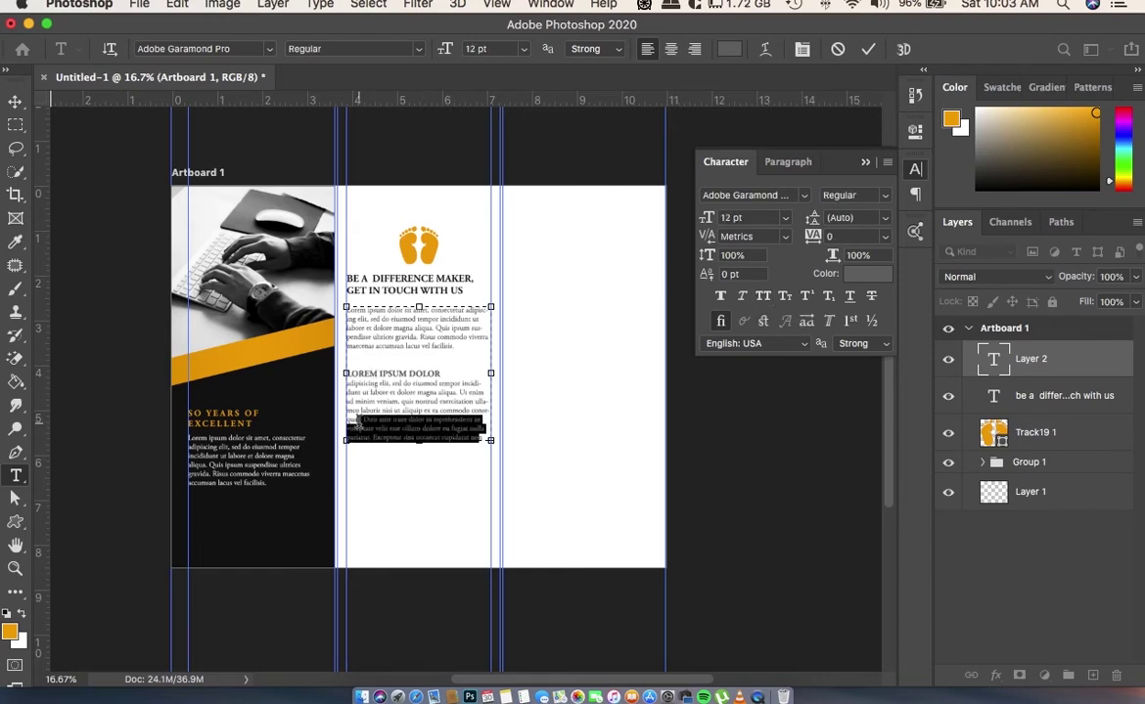
- Delete the excess placeholder body text, fit the text box to it, and commit
left_click_drag(480, 440, 339, 424)
key("BackSpace")
left_click_drag(465, 411, 359, 452)
key("BackSpace")
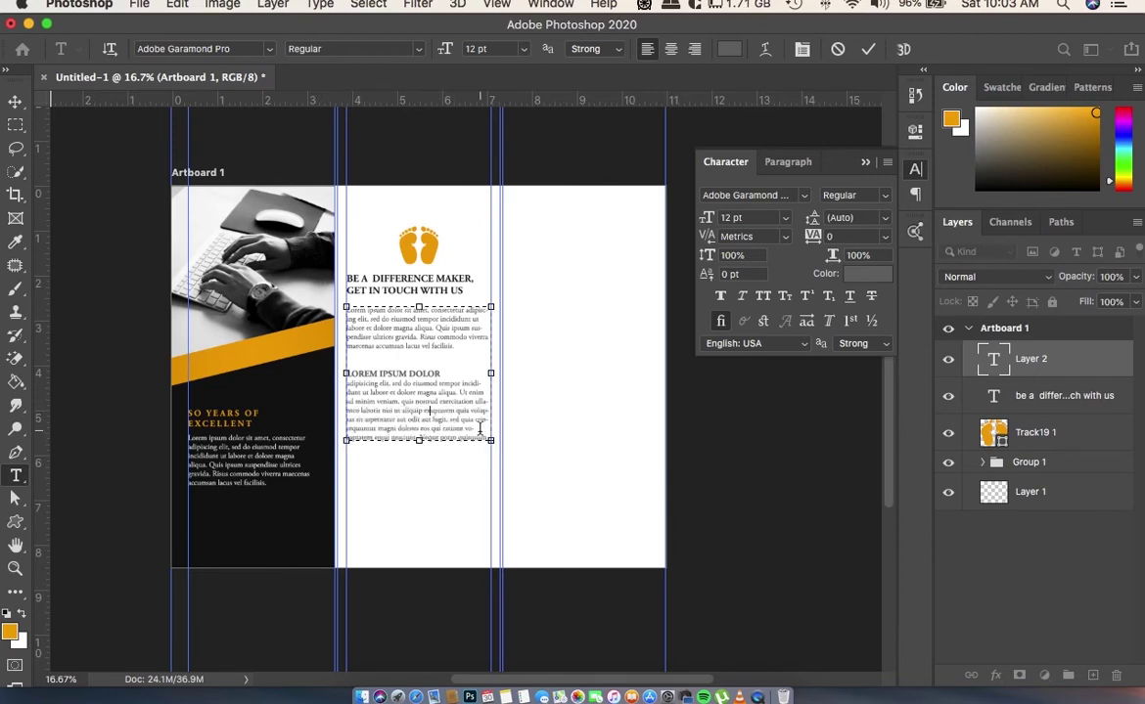
left_click_drag(417, 441, 419, 510)
left_click_drag(472, 429, 347, 464)
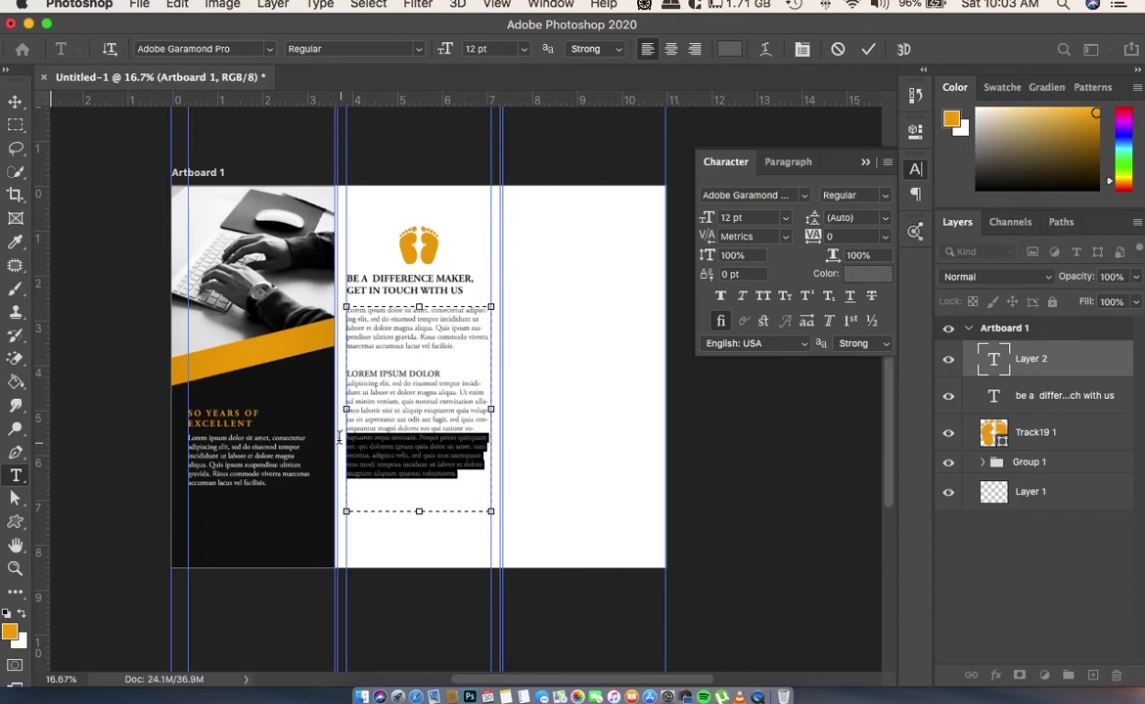
key("BackSpace")
left_click_drag(465, 412, 304, 396)
key("BackSpace")
left_click_drag(419, 511, 419, 426)
left_click(15, 97)
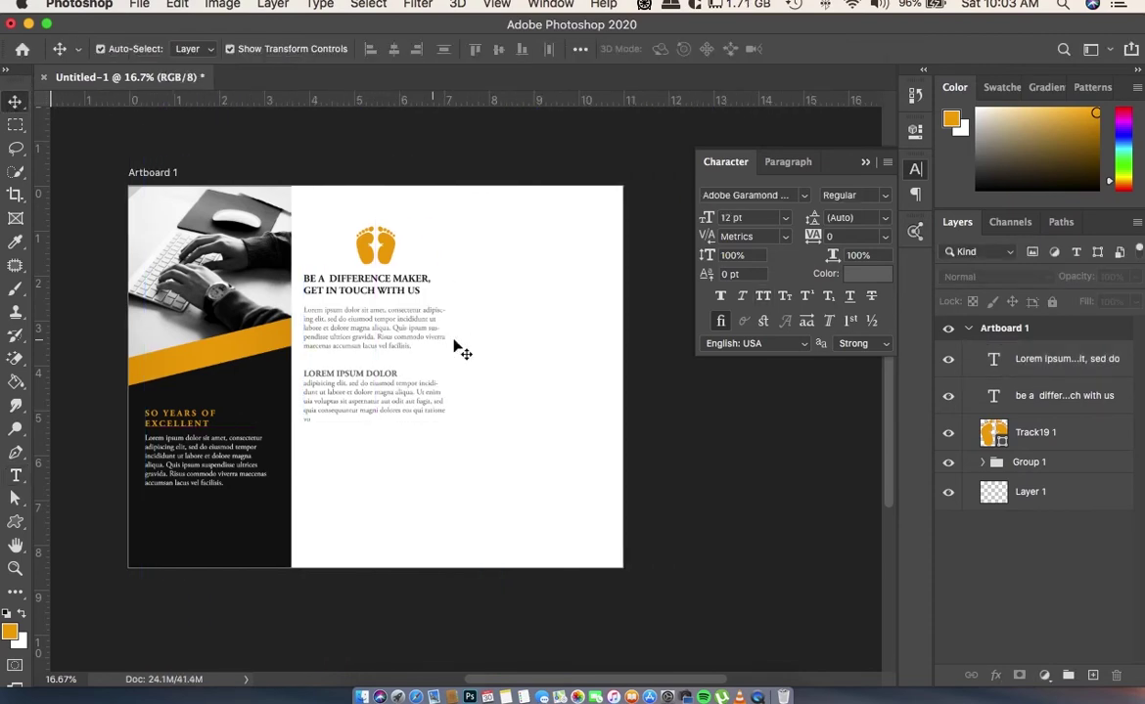
left_click(380, 377)
- Draw a rectangle over the full middle panel and move it below the Track19 1 layer
left_click(504, 382)
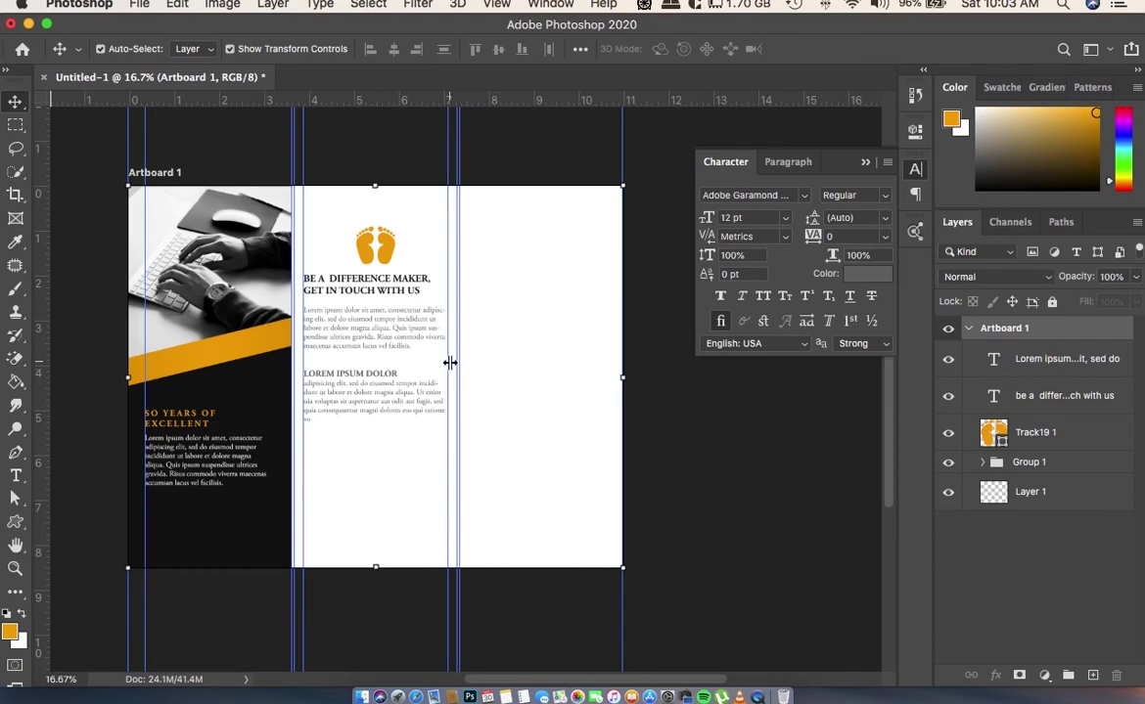
scroll(449, 363, "down", 1)
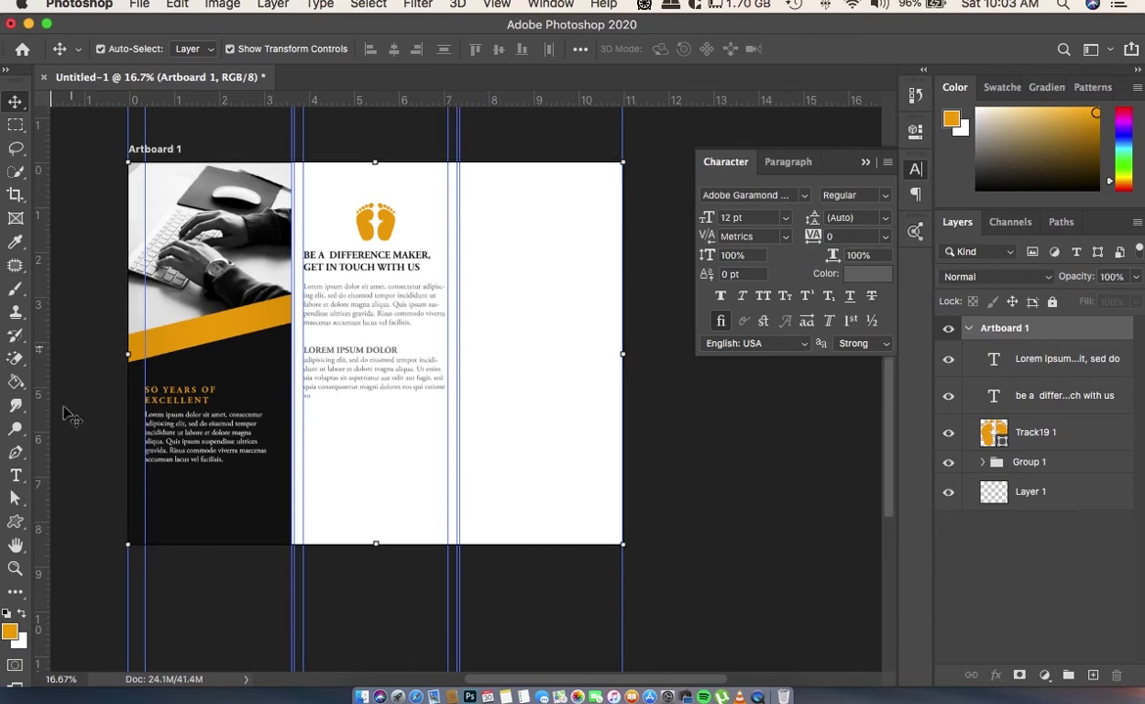
left_click(15, 521)
left_click(70, 523)
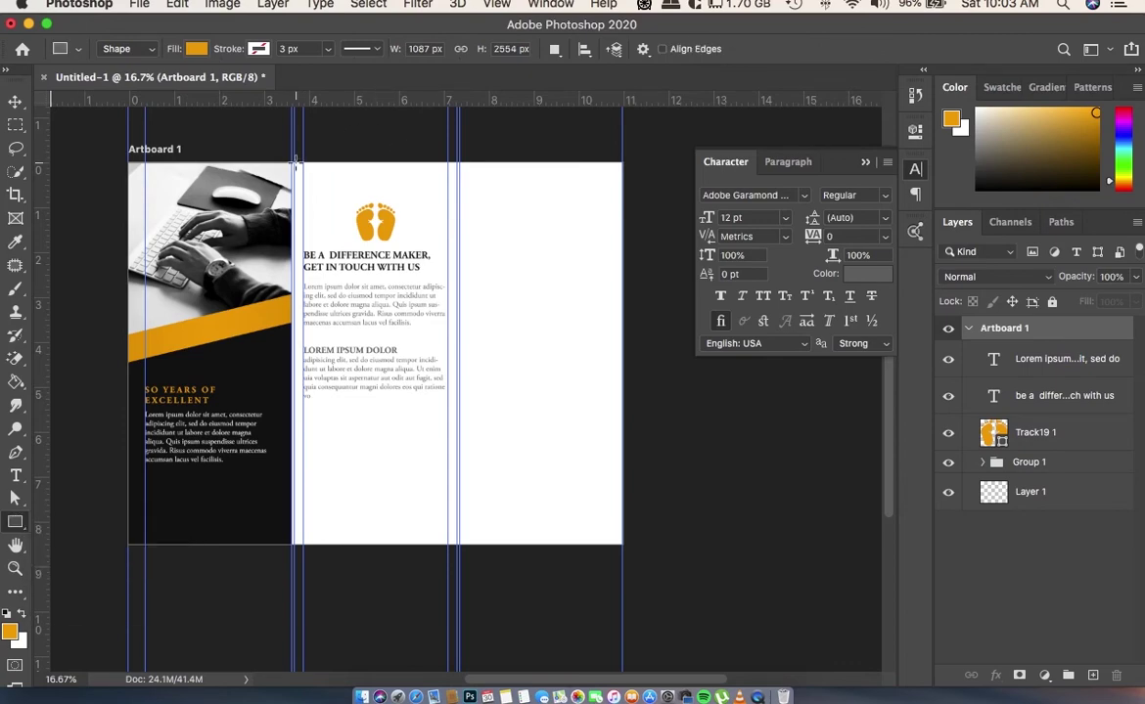
left_click_drag(294, 161, 454, 539)
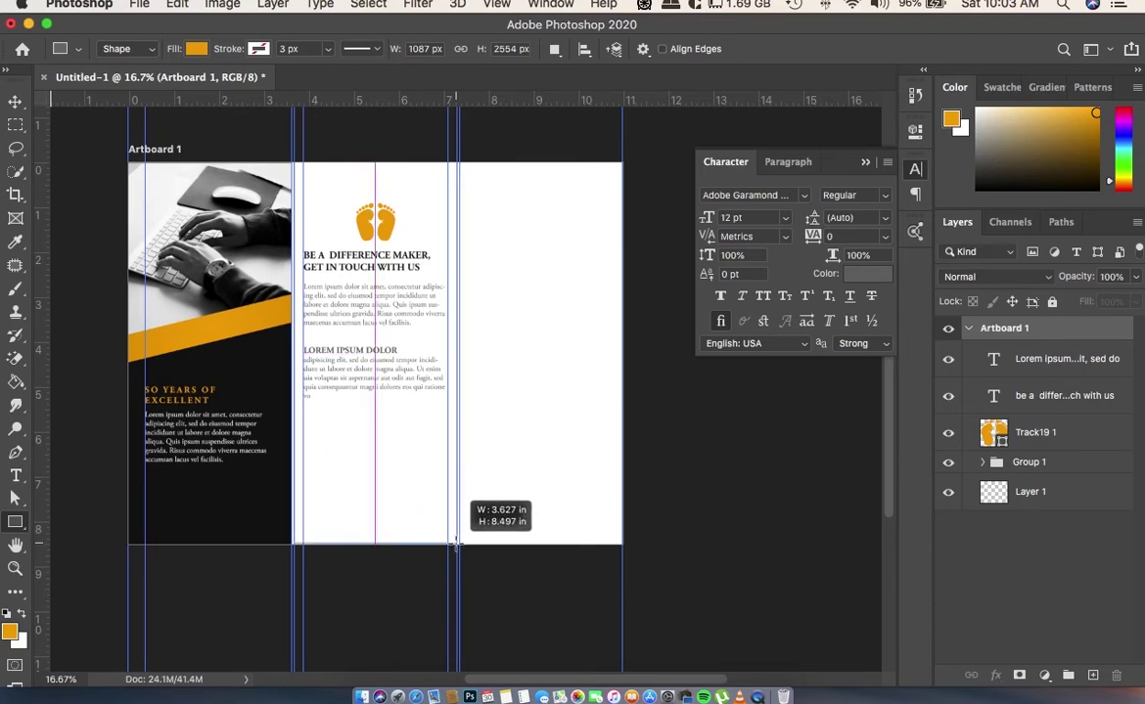
left_click_drag(454, 539, 455, 546)
left_click_drag(1062, 360, 1080, 483)
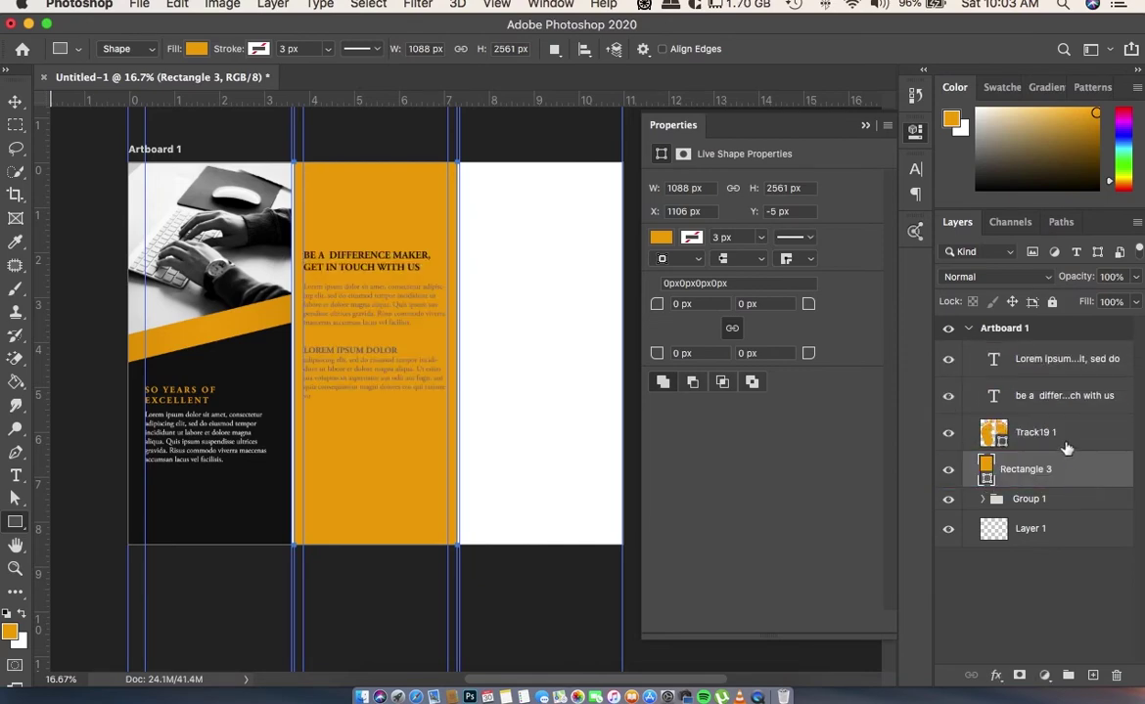
- Switch the rectangle's fill to a gradient with its left stop set to #cecdcd grey
left_click(196, 48)
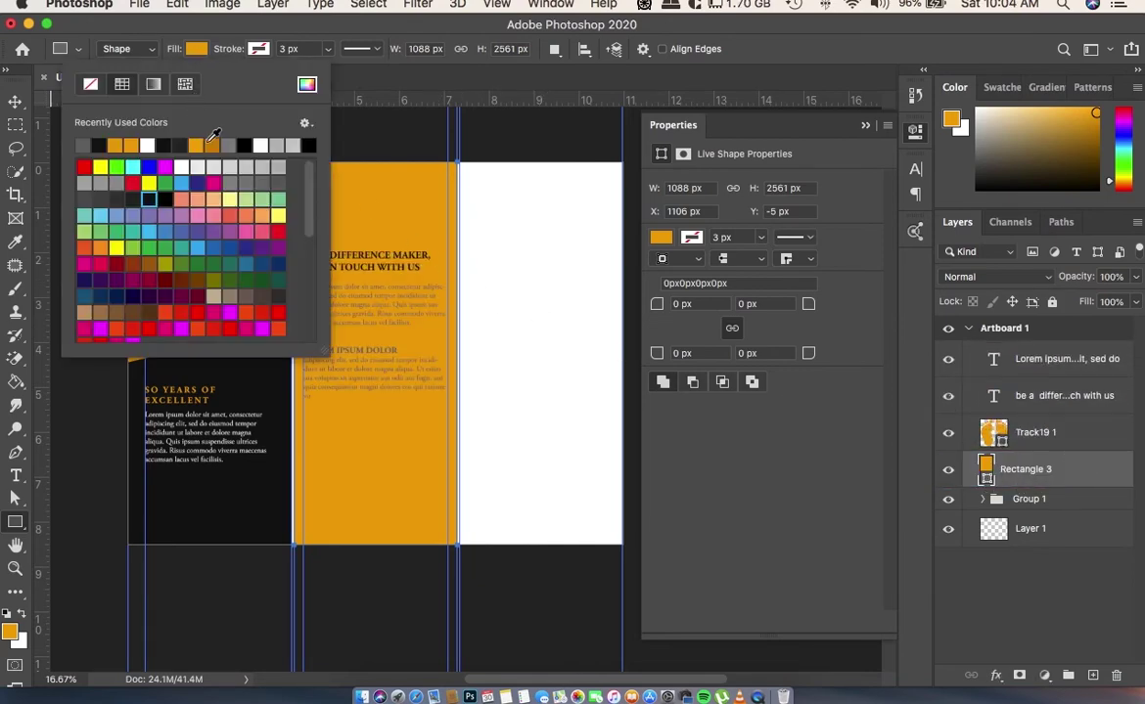
left_click(149, 84)
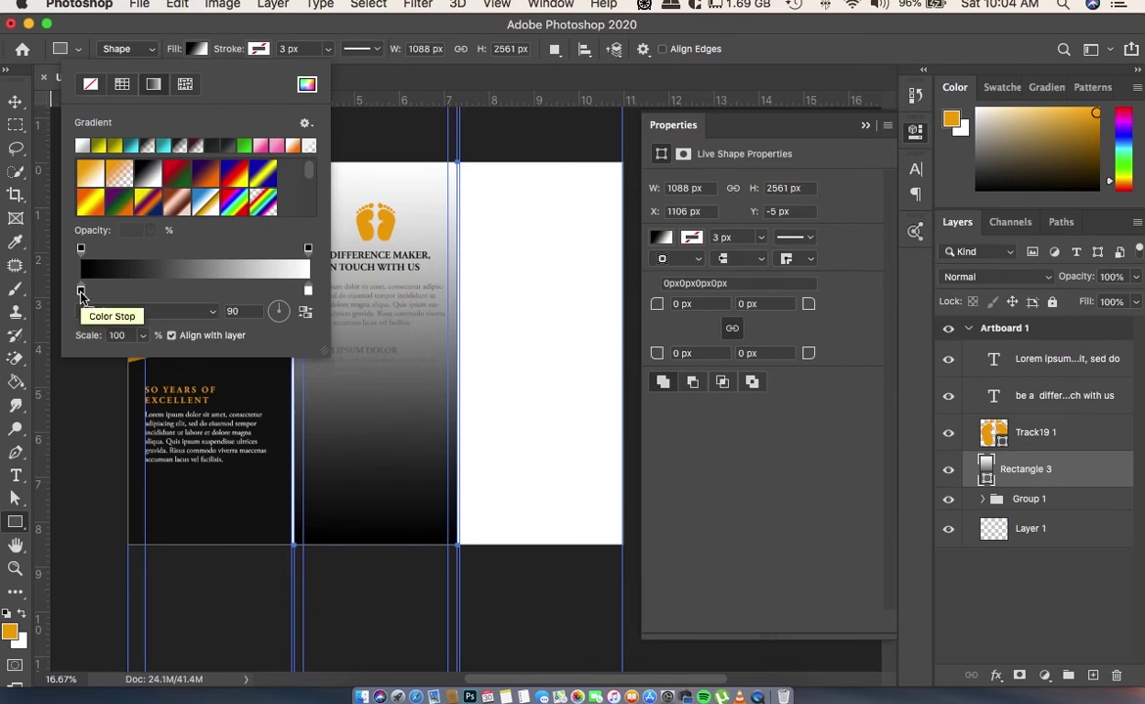
left_click(82, 292)
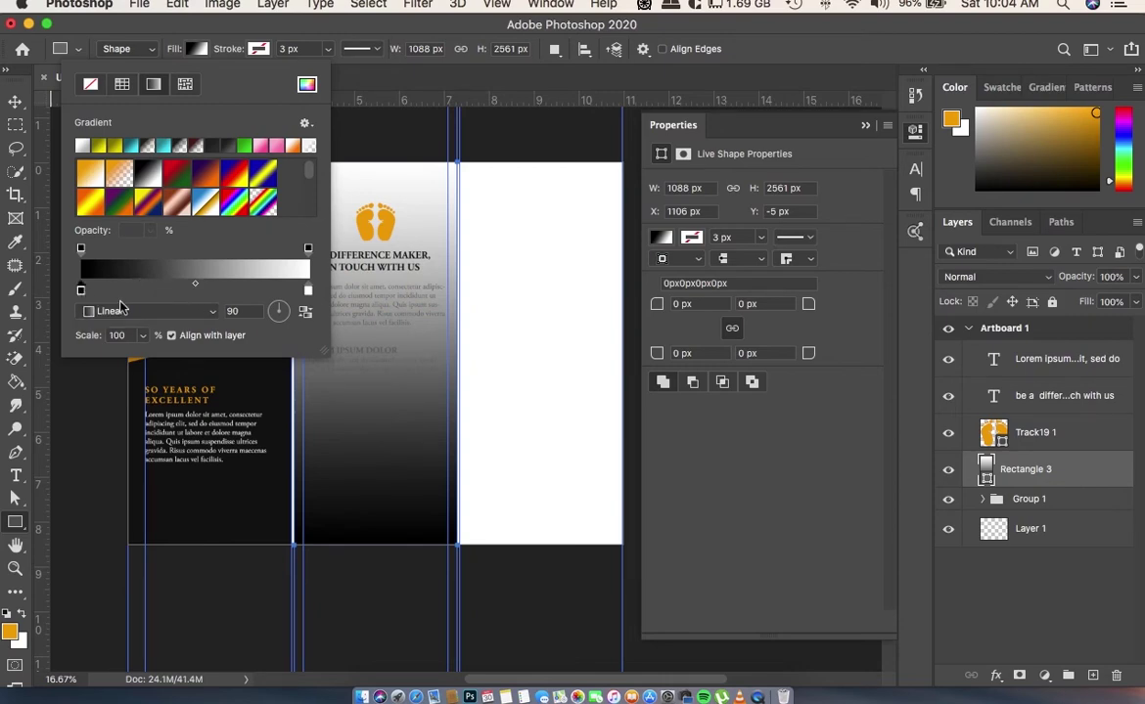
double_click(82, 293)
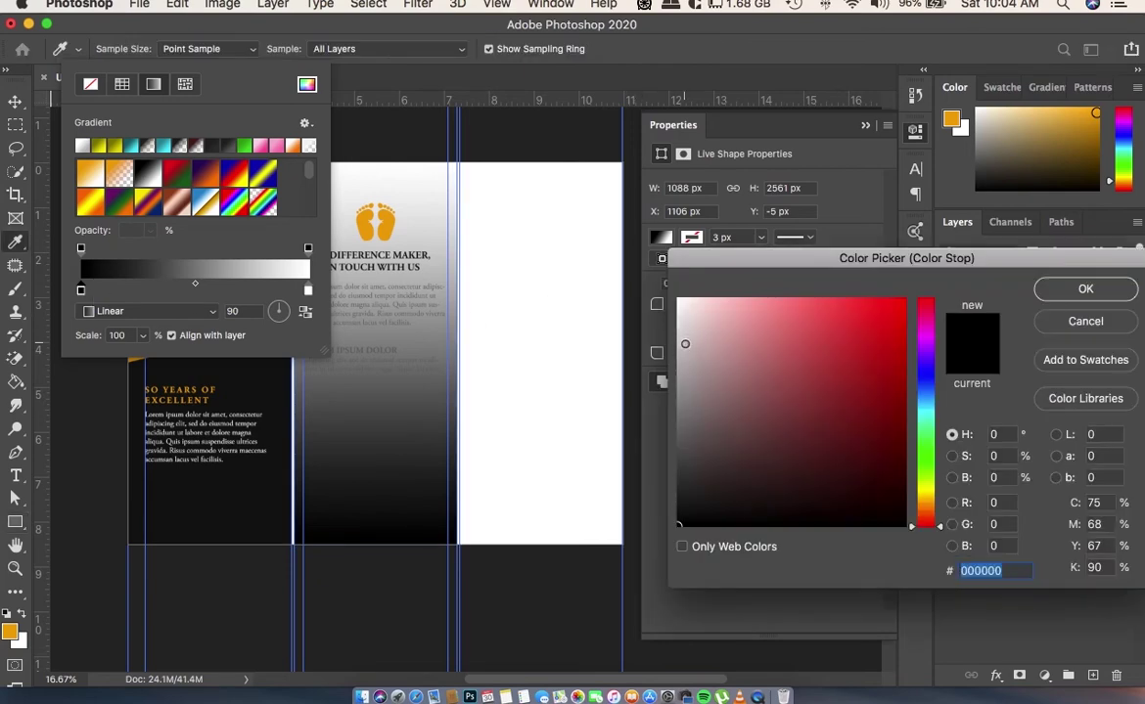
left_click(391, 205)
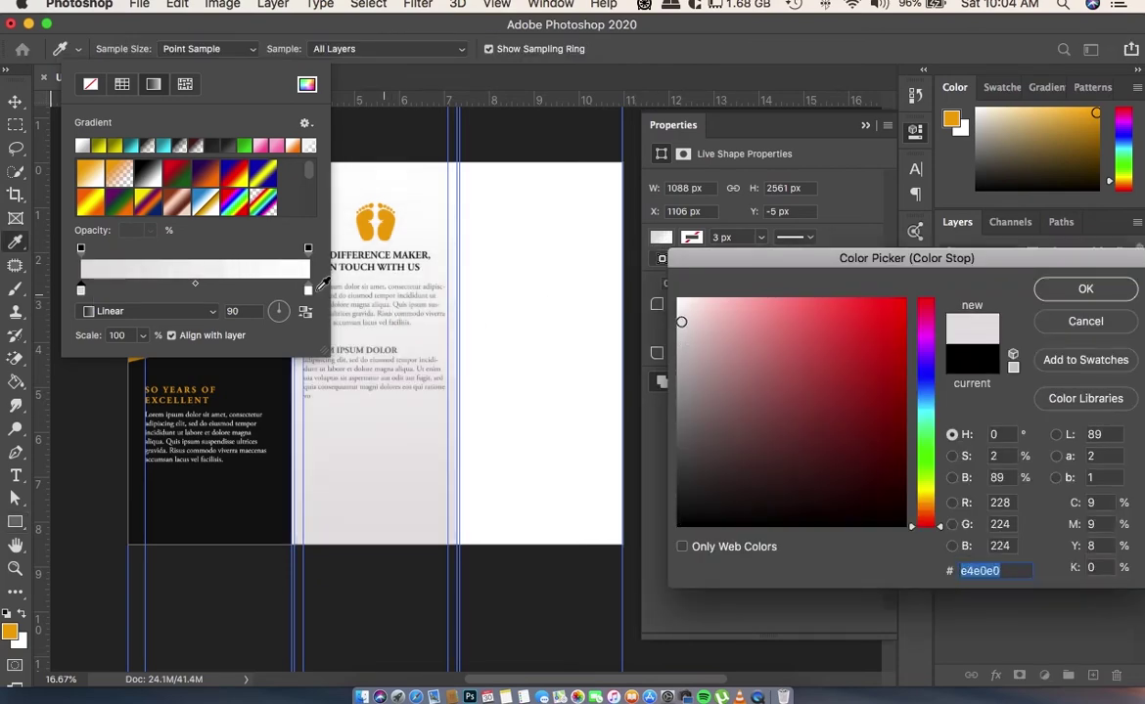
left_click(677, 334)
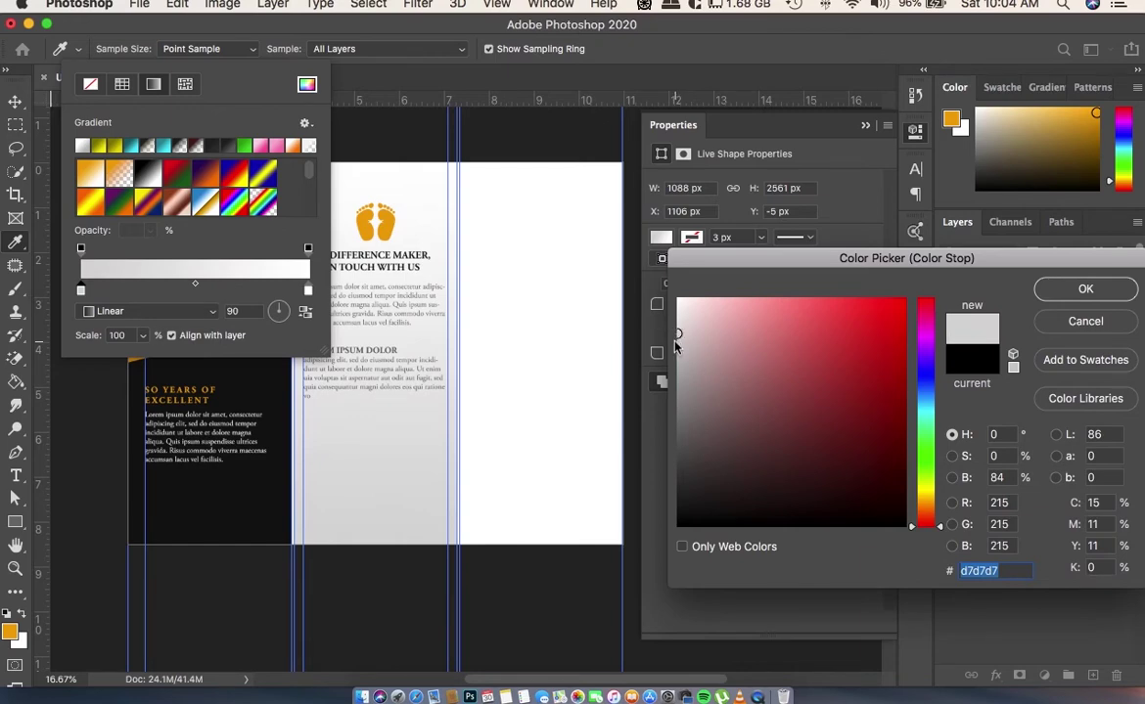
left_click(677, 346)
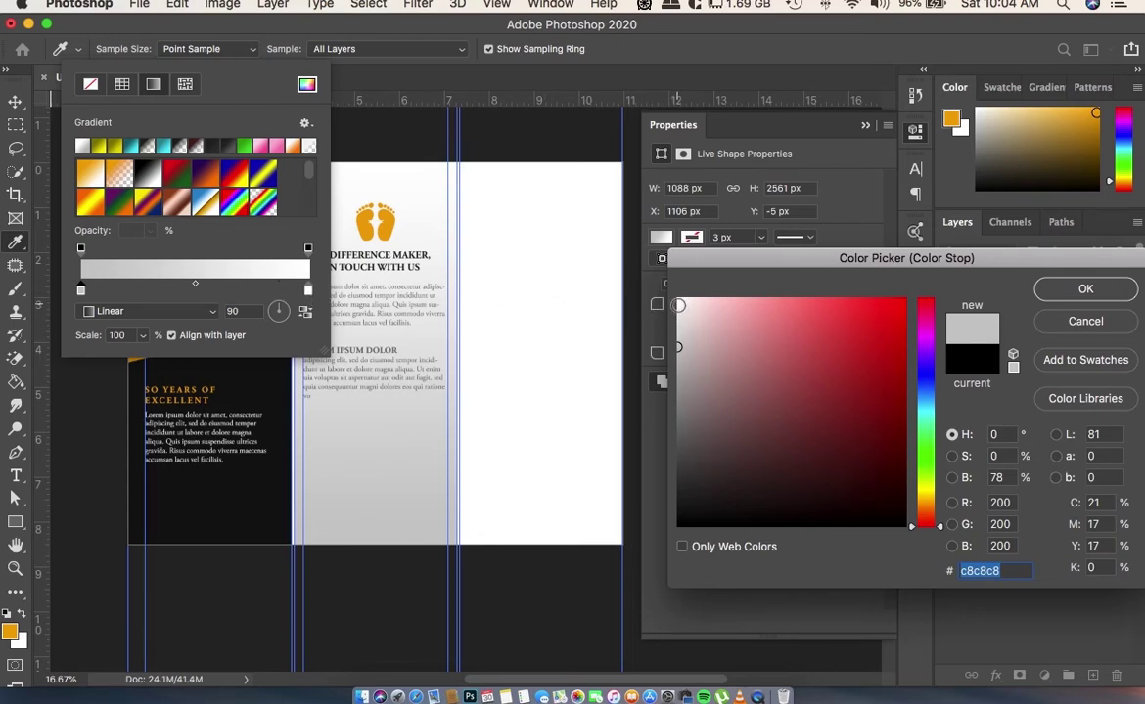
left_click(682, 303)
left_click_drag(682, 303, 678, 341)
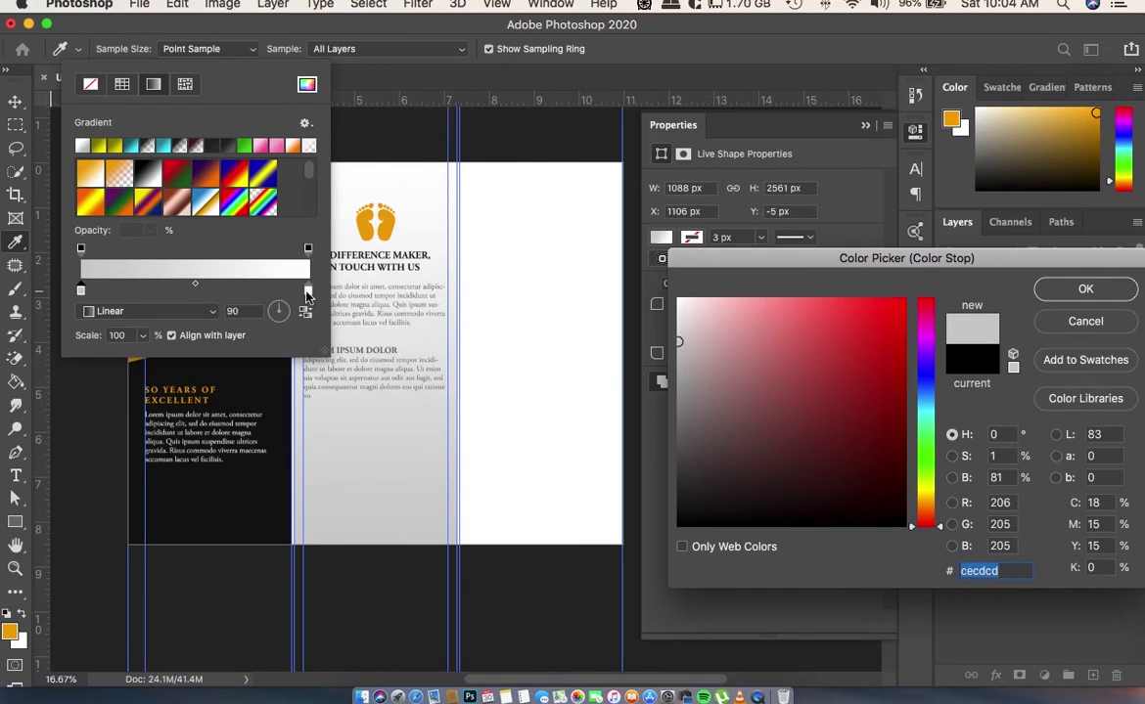
left_click(1082, 294)
- Keep the right stop white and accept the Gray, White gradient fill
double_click(308, 293)
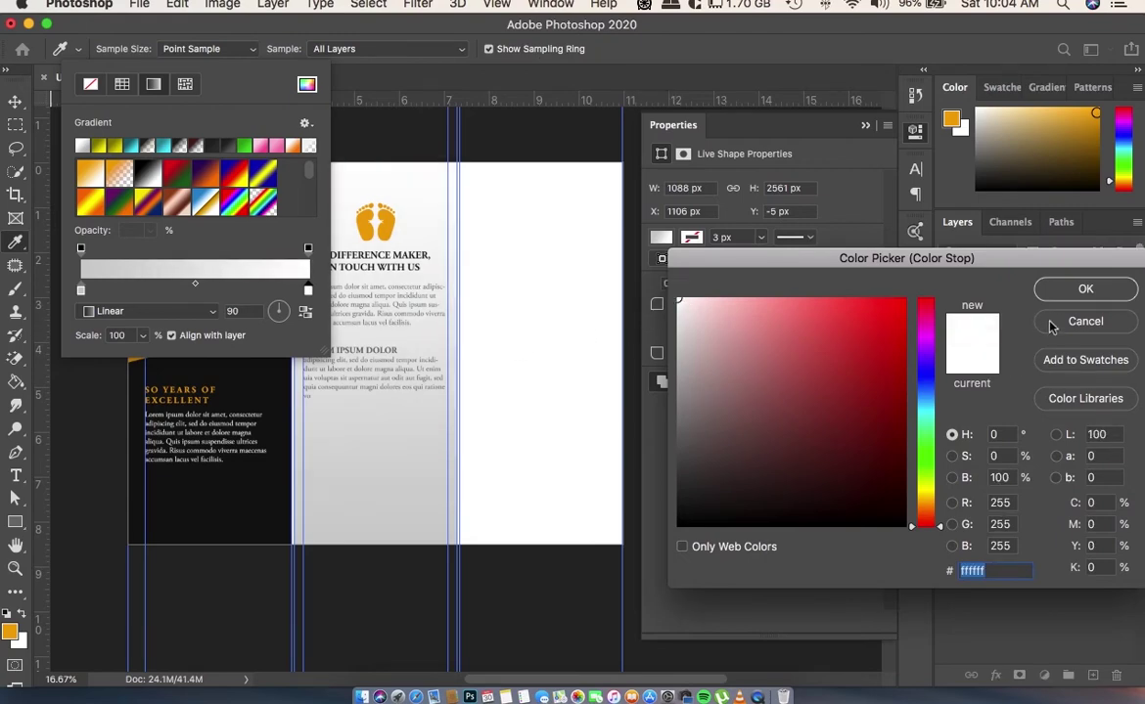
left_click(1057, 319)
left_click(179, 266)
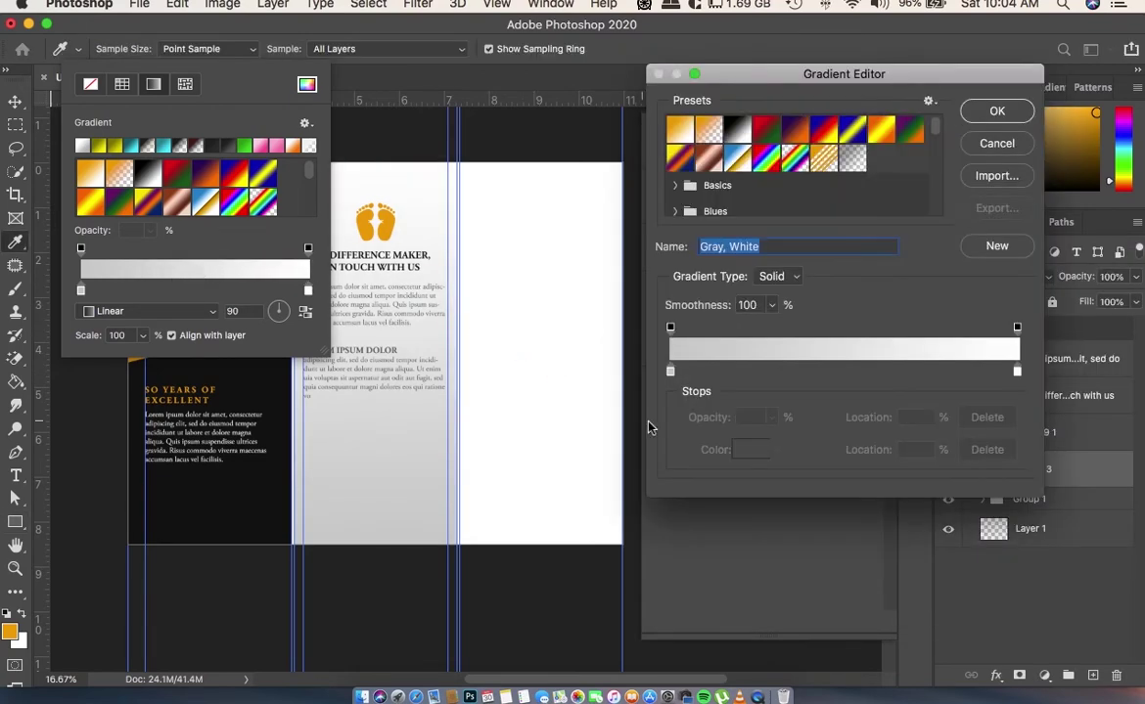
left_click(986, 111)
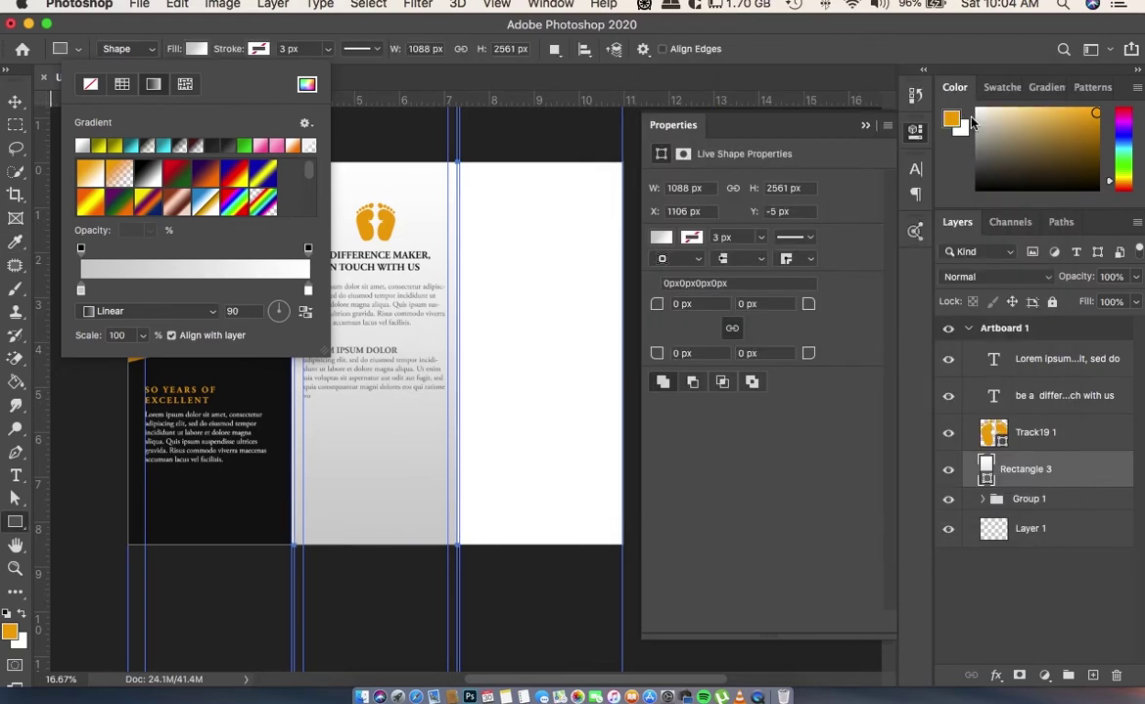
left_click(402, 79)
scroll(435, 345, "right", 2)
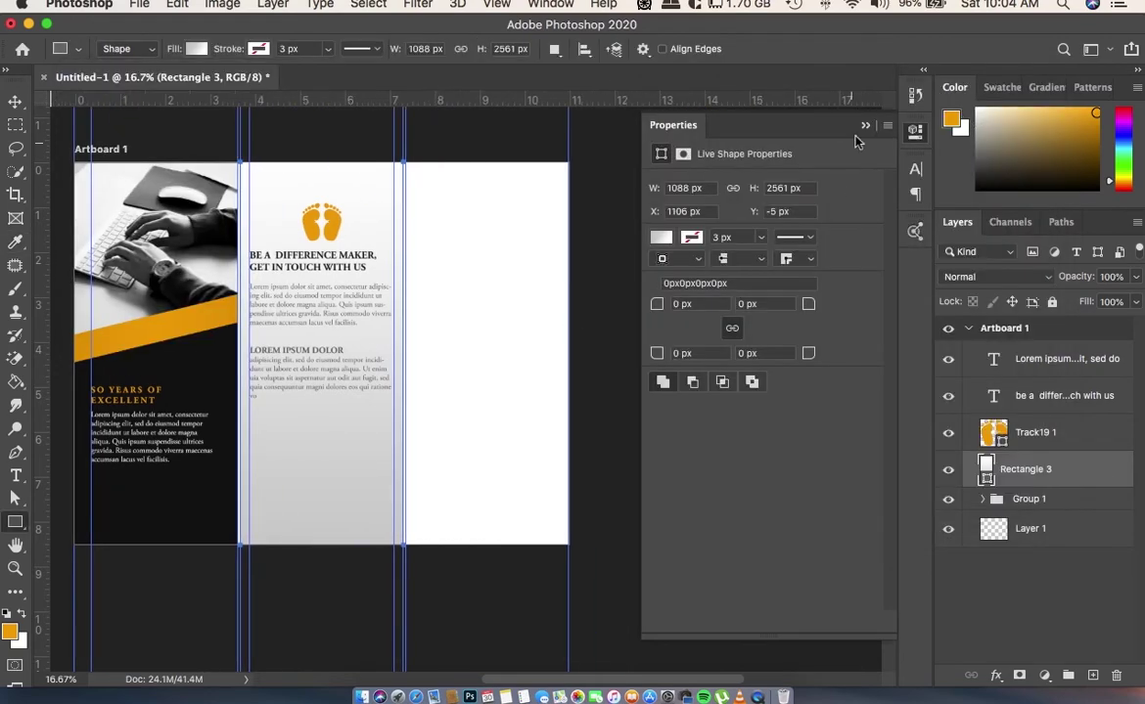
- Embed the city skyline photo from the Brochure Z folder with Place Embedded
left_click(865, 125)
scroll(491, 337, "left", 4)
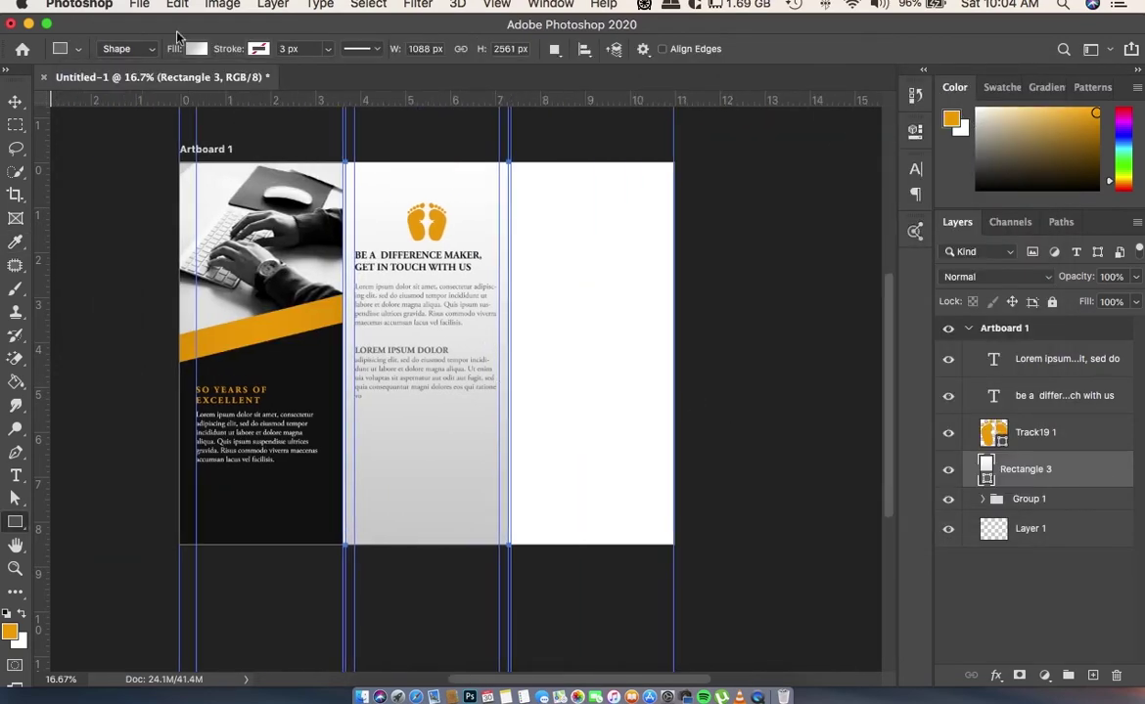
left_click(142, 7)
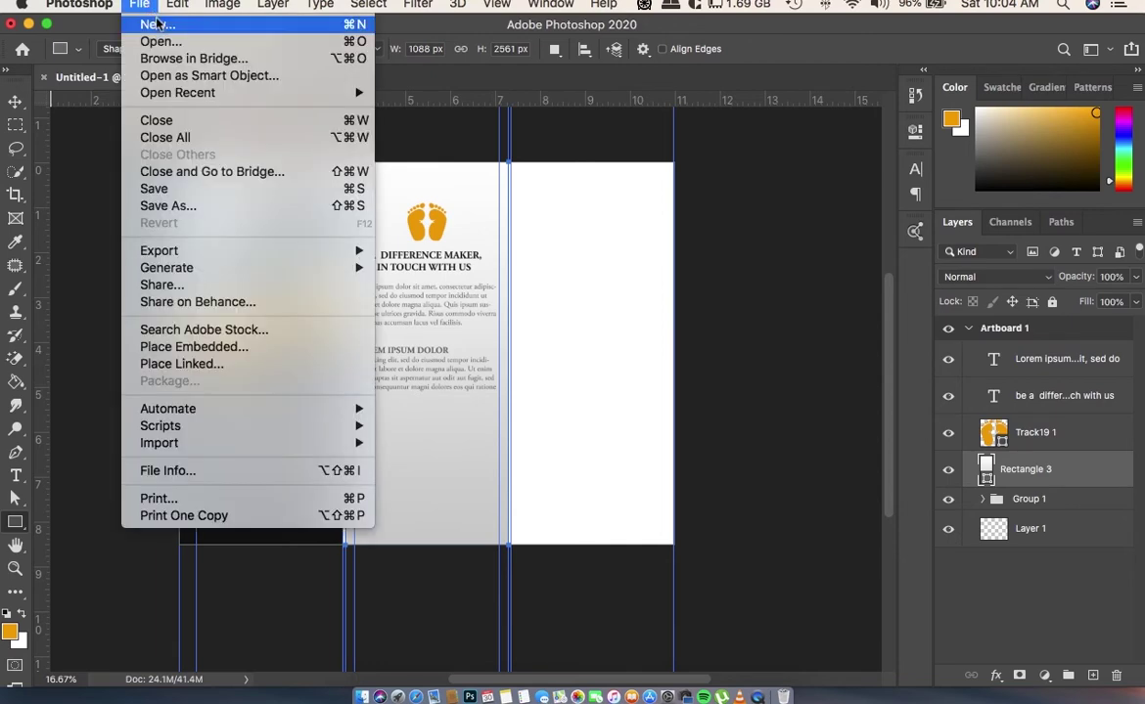
left_click(215, 344)
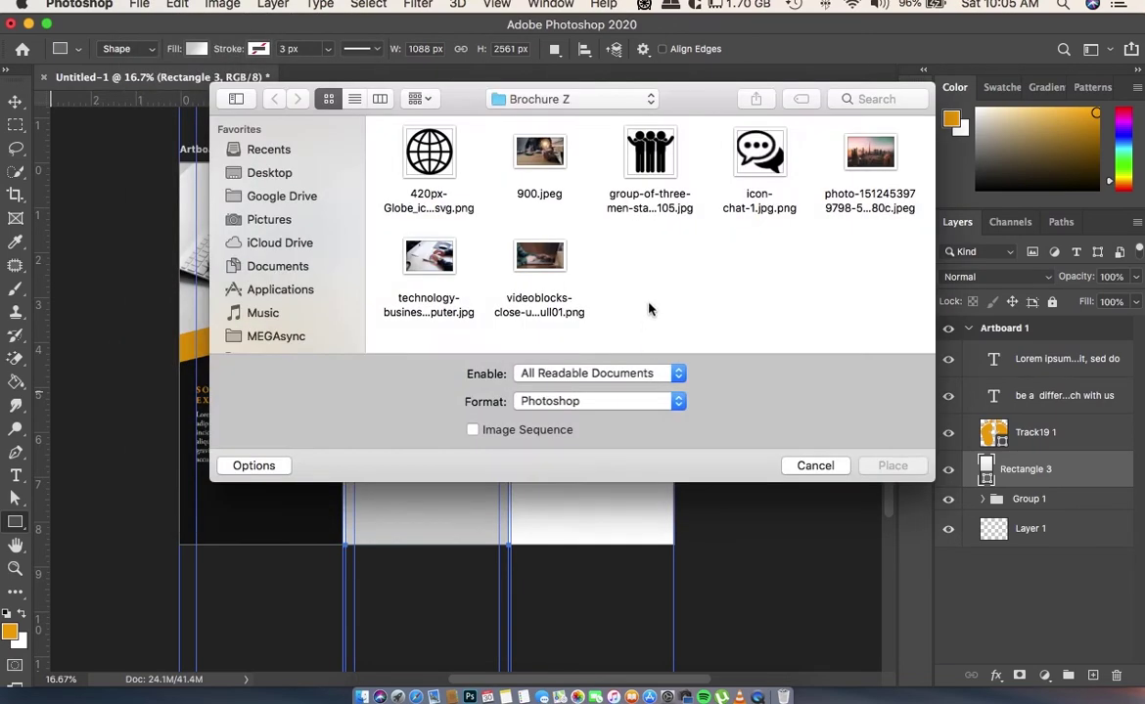
left_click(824, 207)
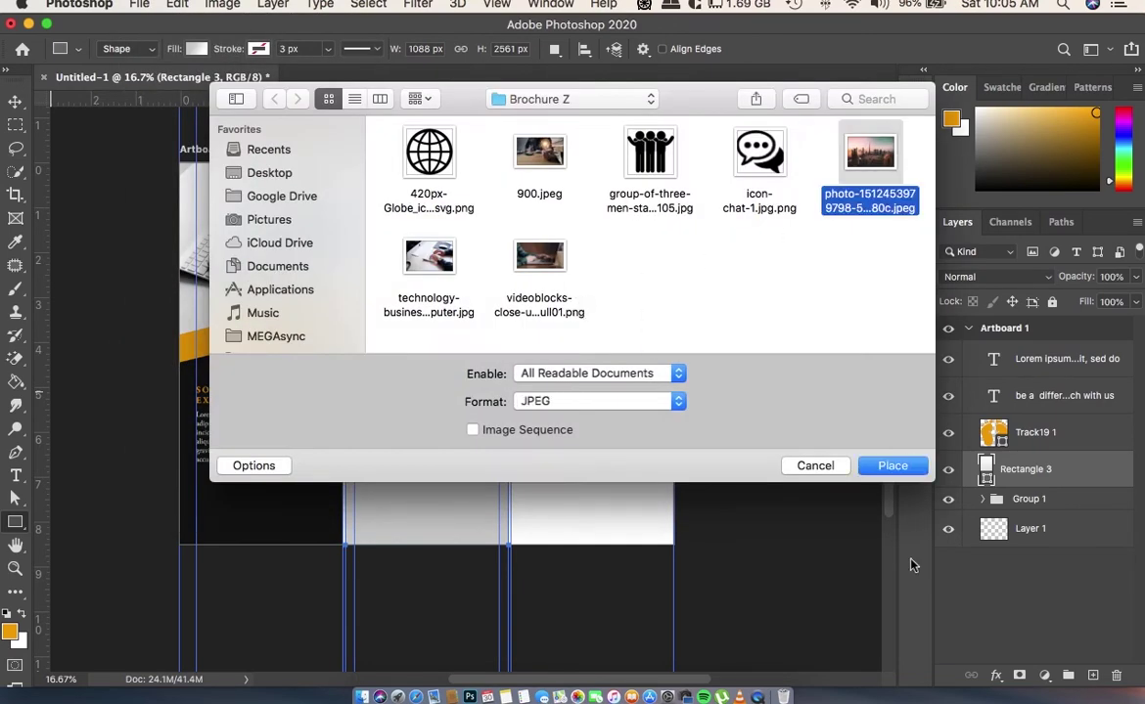
left_click(890, 467)
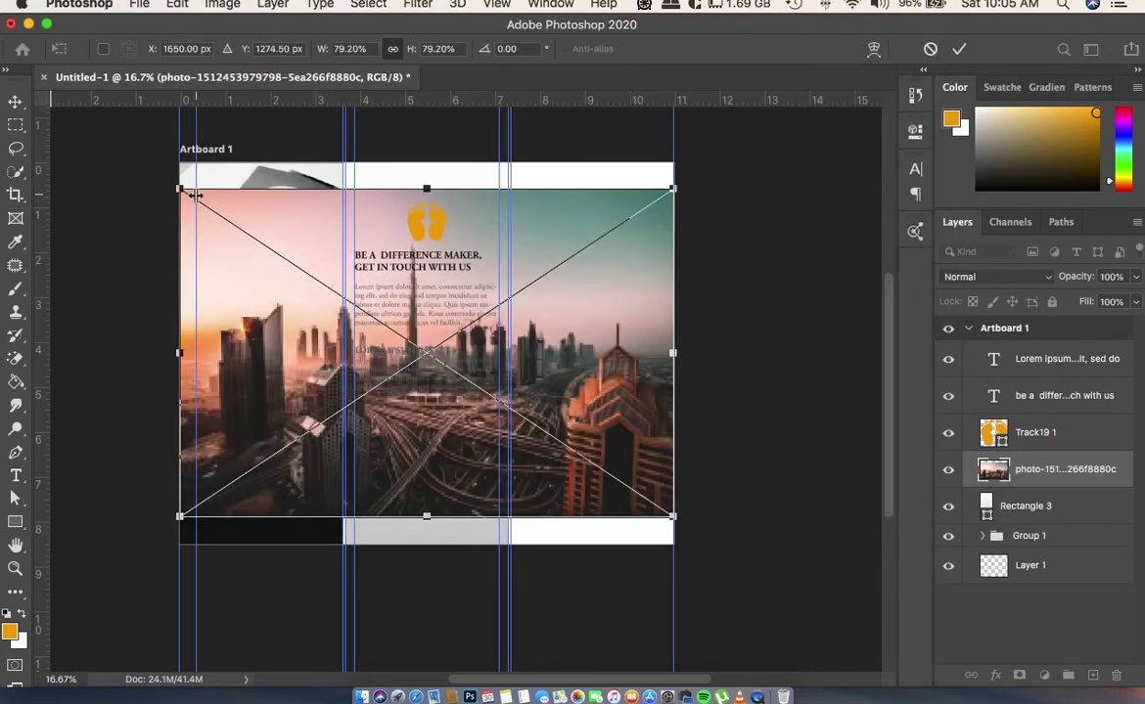
- Cancel the first placement, re-embed the city photo, and commit it
mouse_move(180, 189)
left_mouse_down()
mouse_move(204, 217)
mouse_move(268, 248)
left_mouse_up()
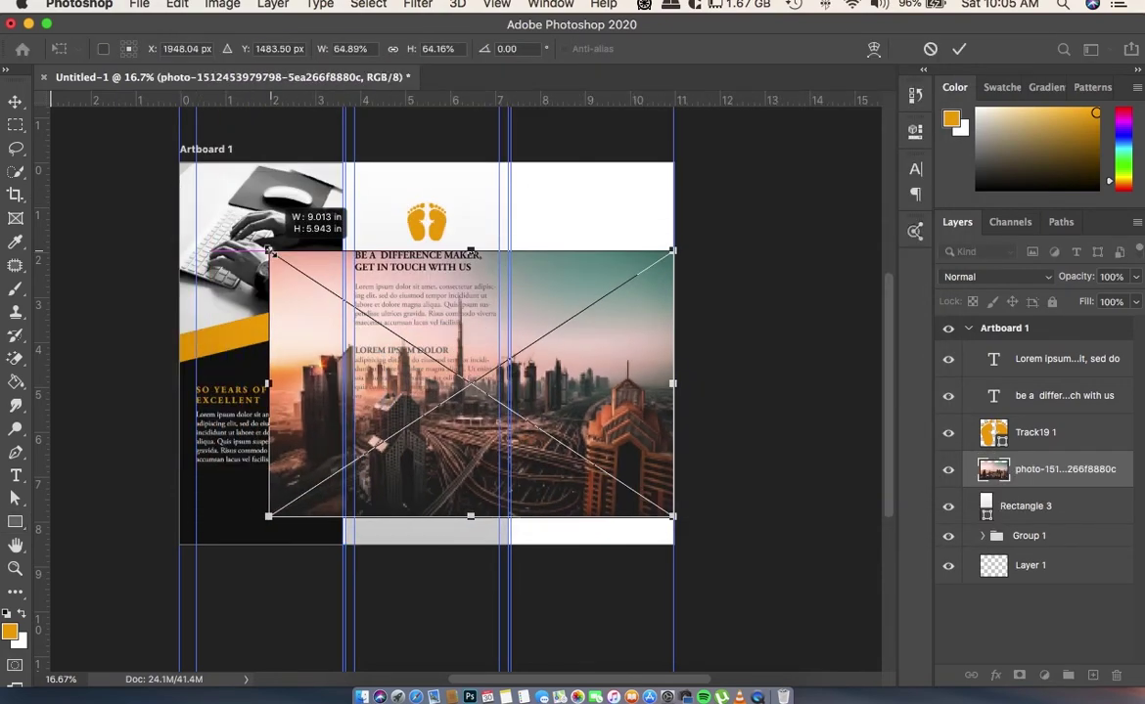
key("Escape")
left_click(140, 9)
left_click(340, 347)
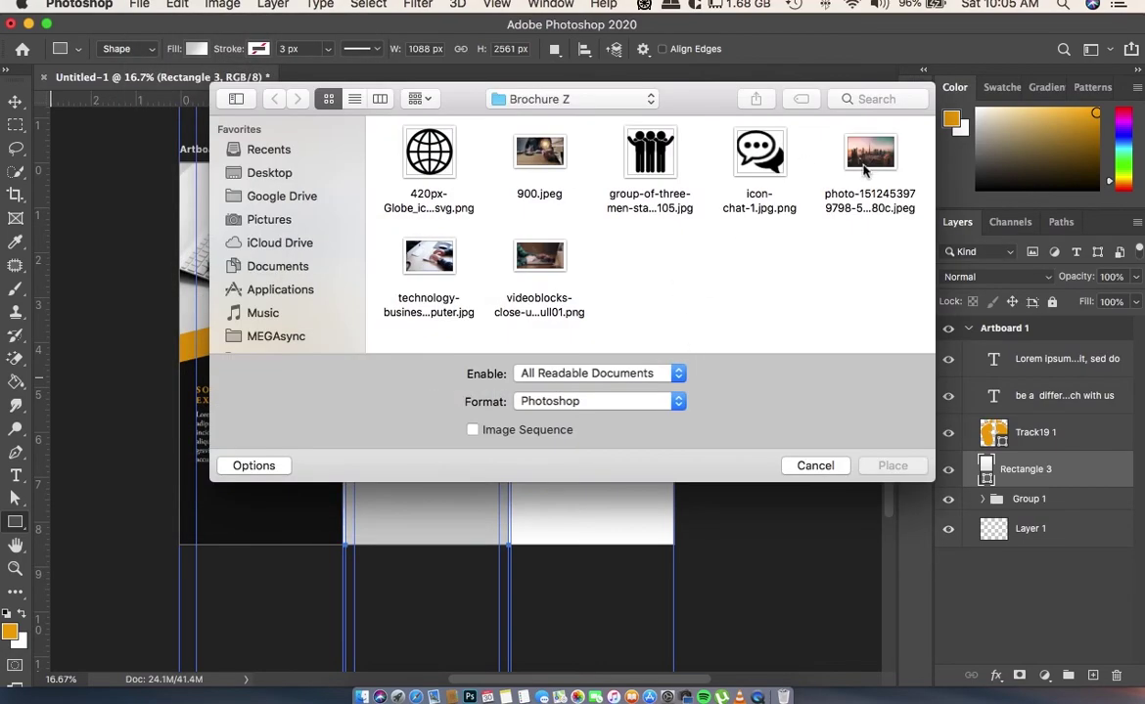
left_click(870, 156)
left_click(892, 466)
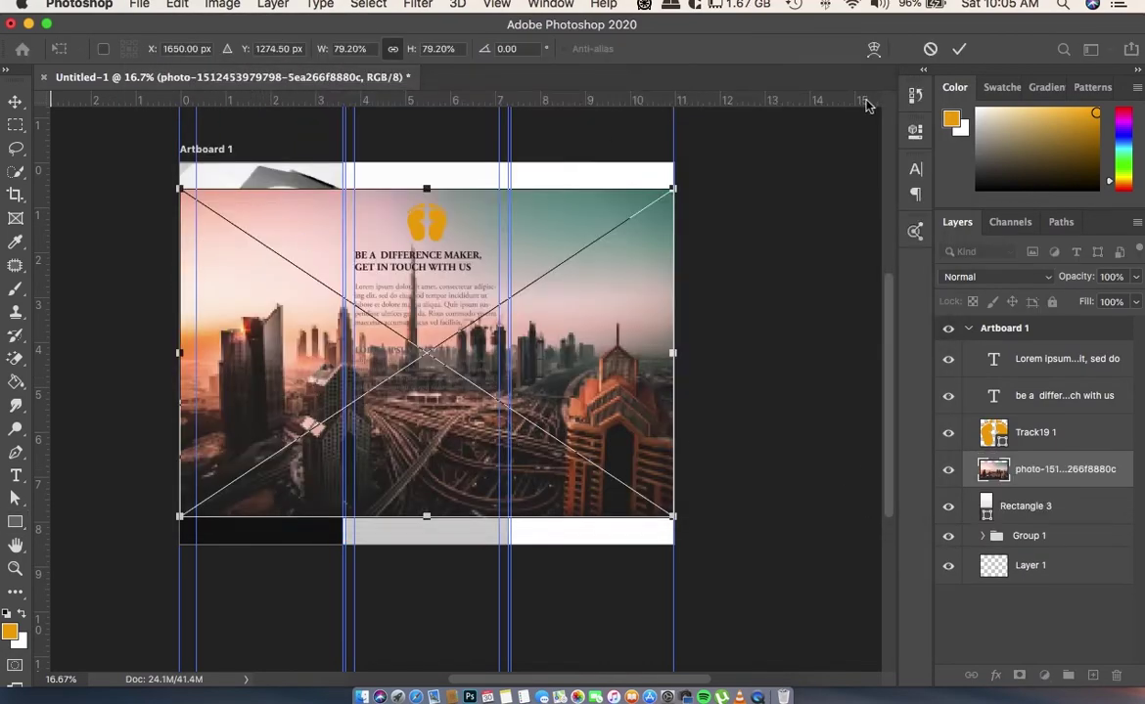
key("Return")
- Try shrinking the city photo to about 53% and repositioning it, then cancel the resize
key("v")
left_click_drag(566, 377, 566, 409)
left_click(181, 215)
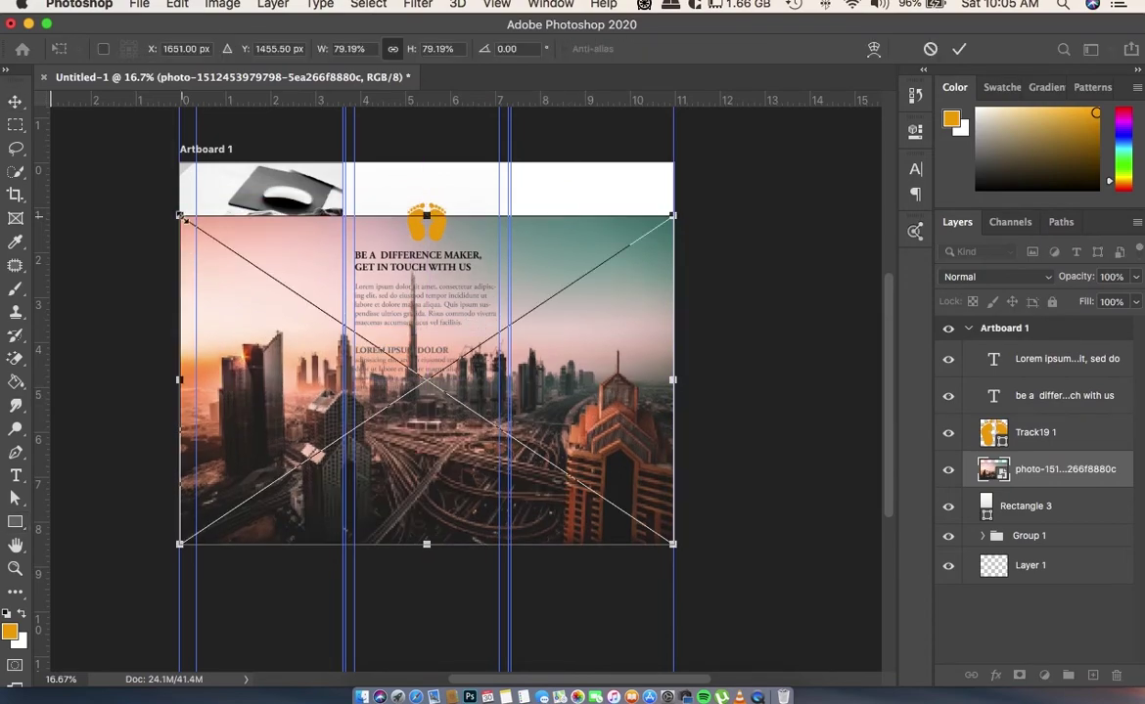
left_click_drag(181, 215, 225, 248)
mouse_move(437, 426)
left_mouse_down()
mouse_move(501, 460)
mouse_move(486, 456)
left_mouse_up()
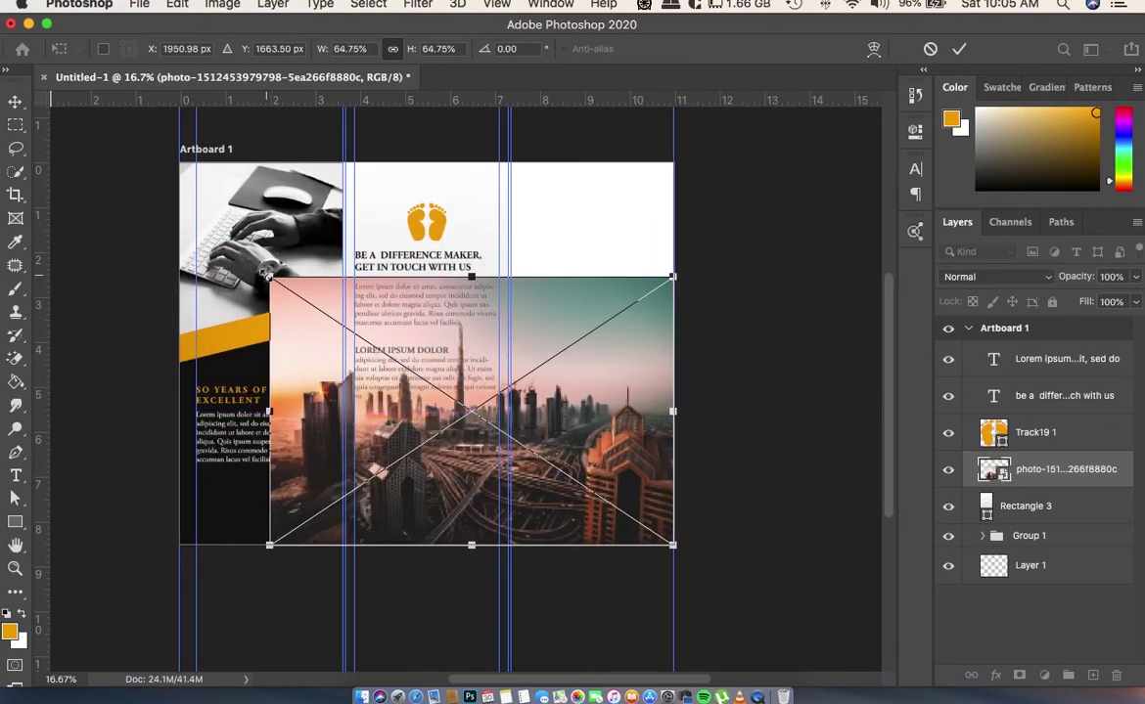
left_click_drag(267, 277, 333, 328)
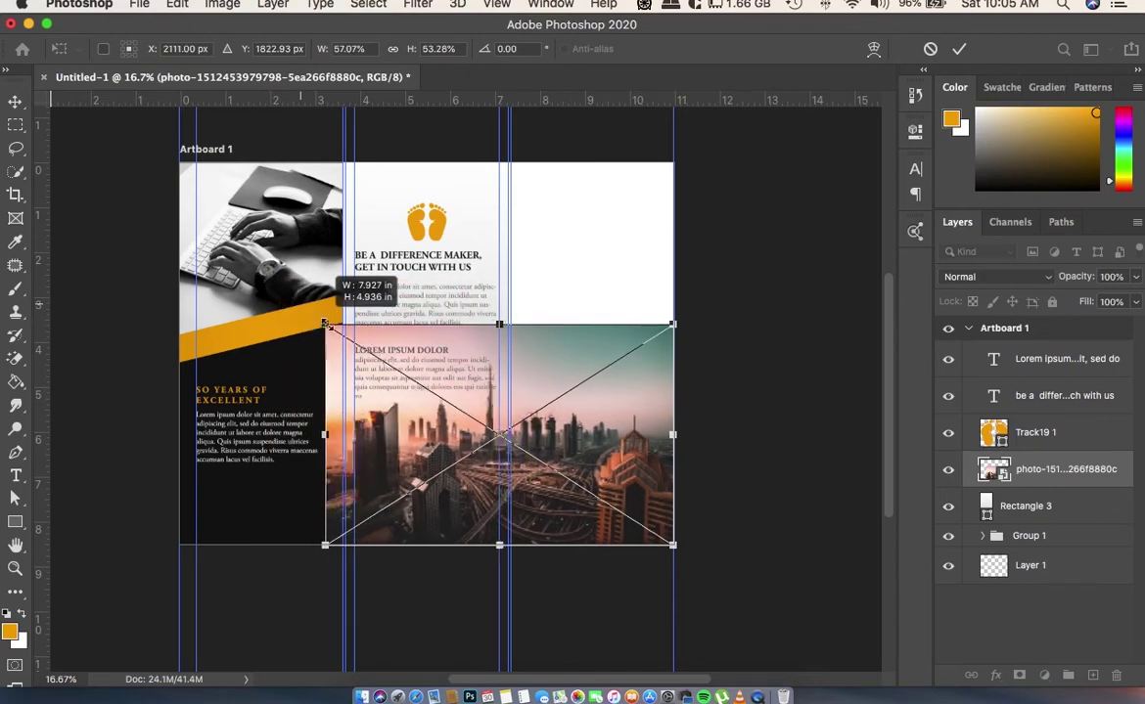
key("Escape")
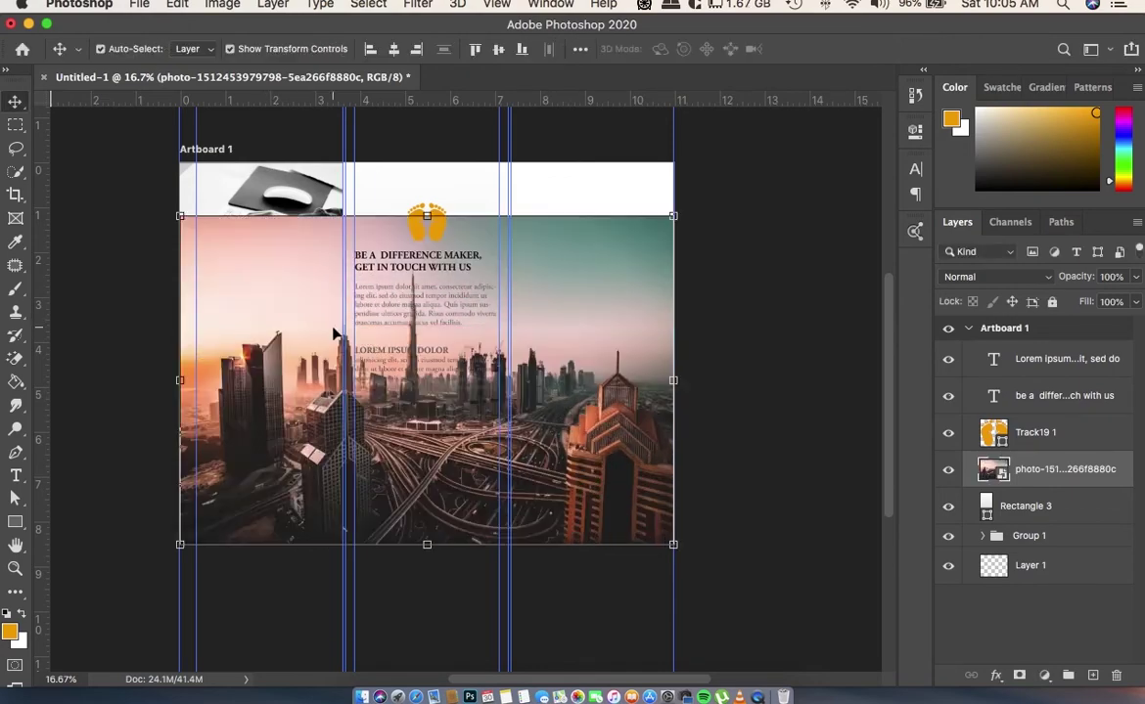
- Scale the city photo to cover the lower middle and right panels and commit it
left_click(181, 216)
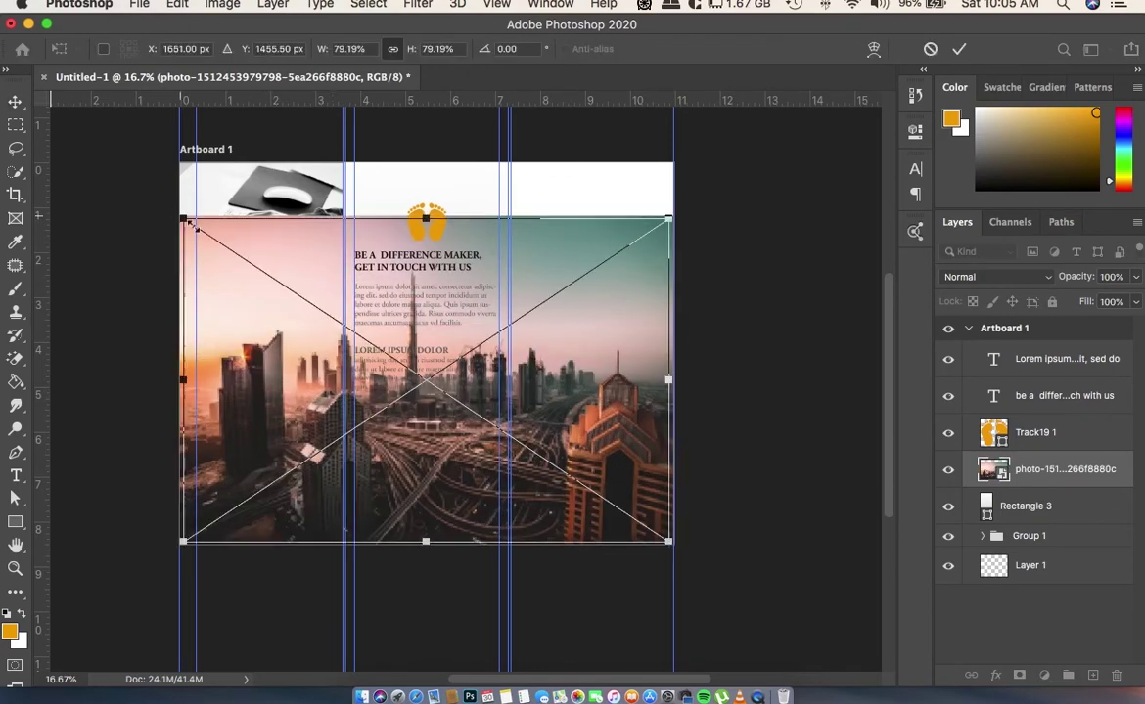
left_click_drag(181, 217, 218, 241)
left_click_drag(545, 414, 588, 456)
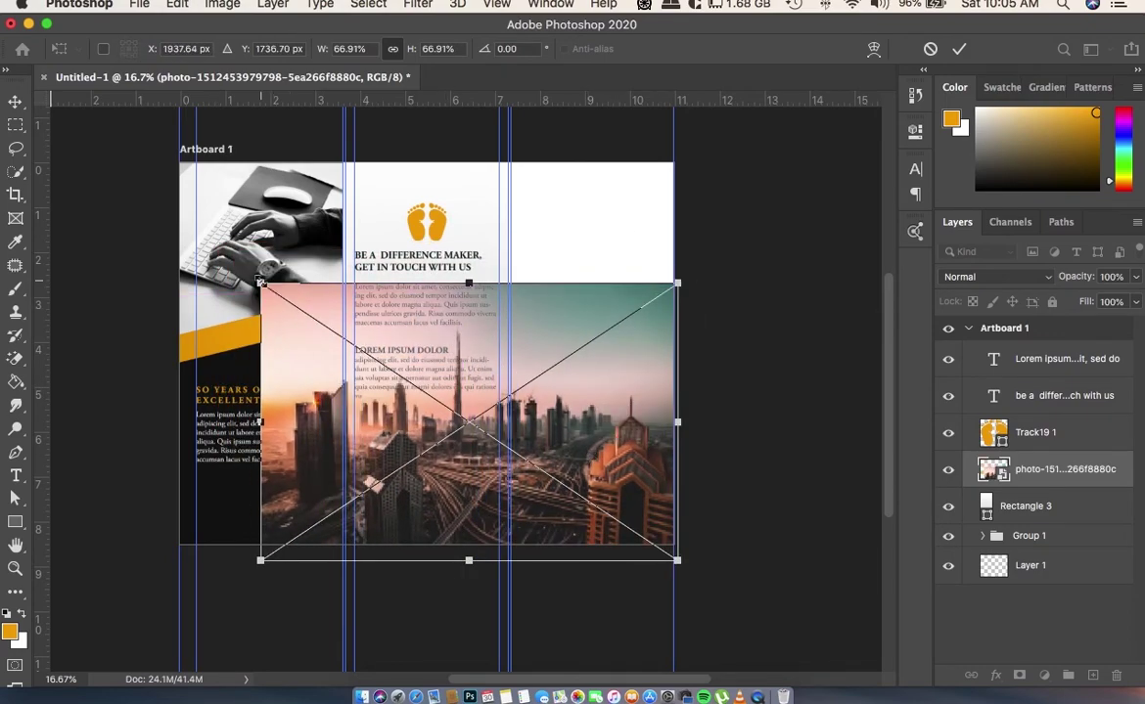
mouse_move(260, 283)
left_mouse_down()
mouse_move(352, 355)
mouse_move(340, 349)
left_mouse_up()
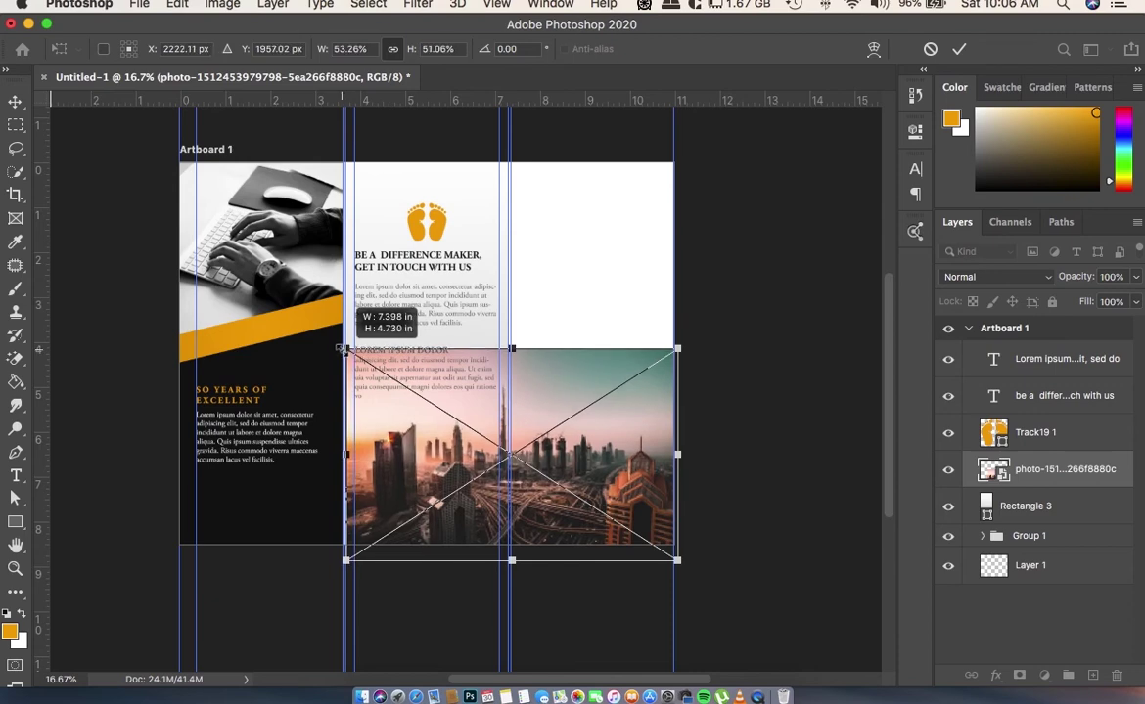
left_click_drag(502, 391, 502, 376)
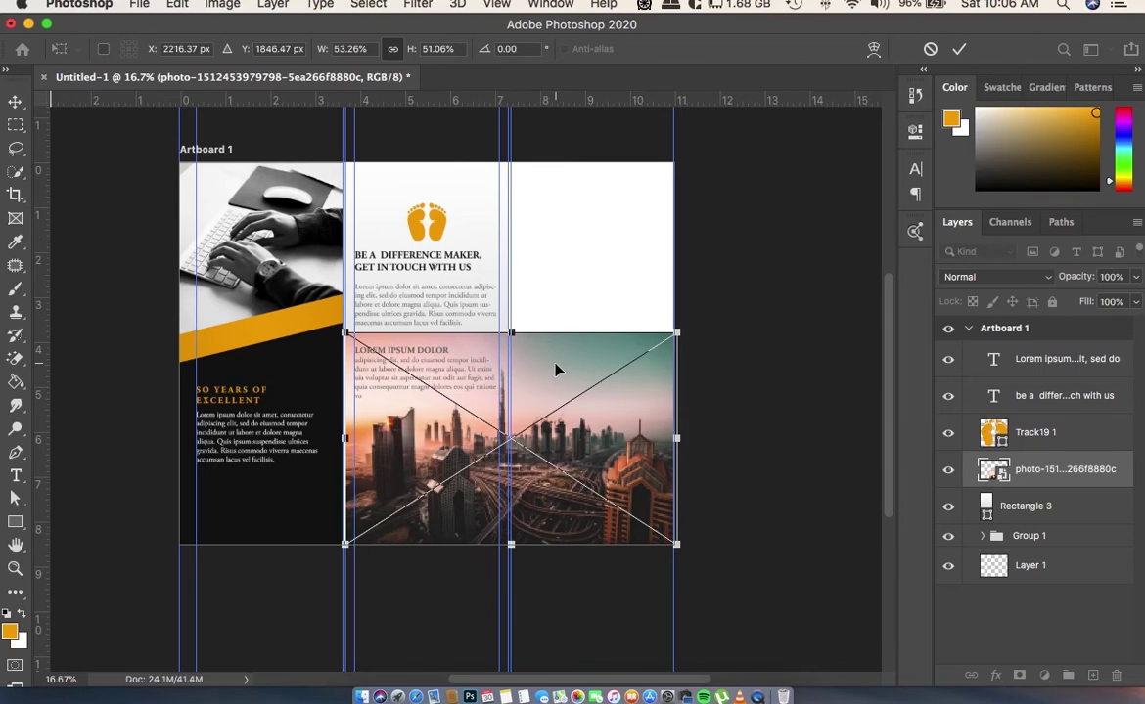
key("Return")
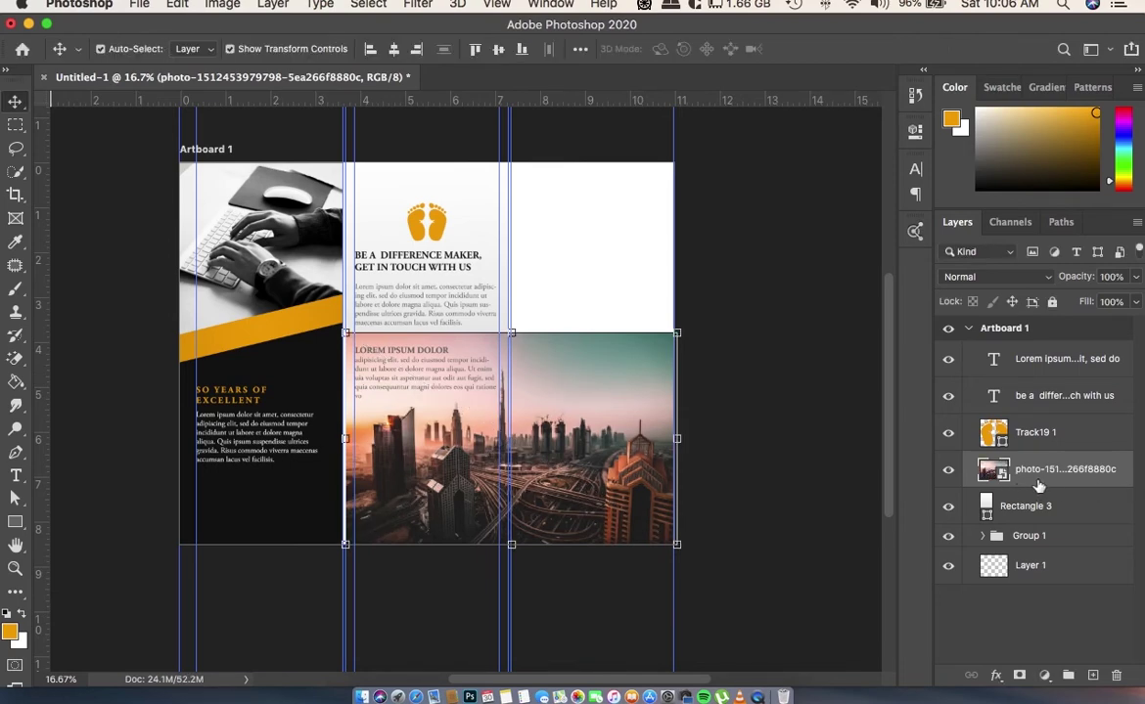
left_click(418, 5)
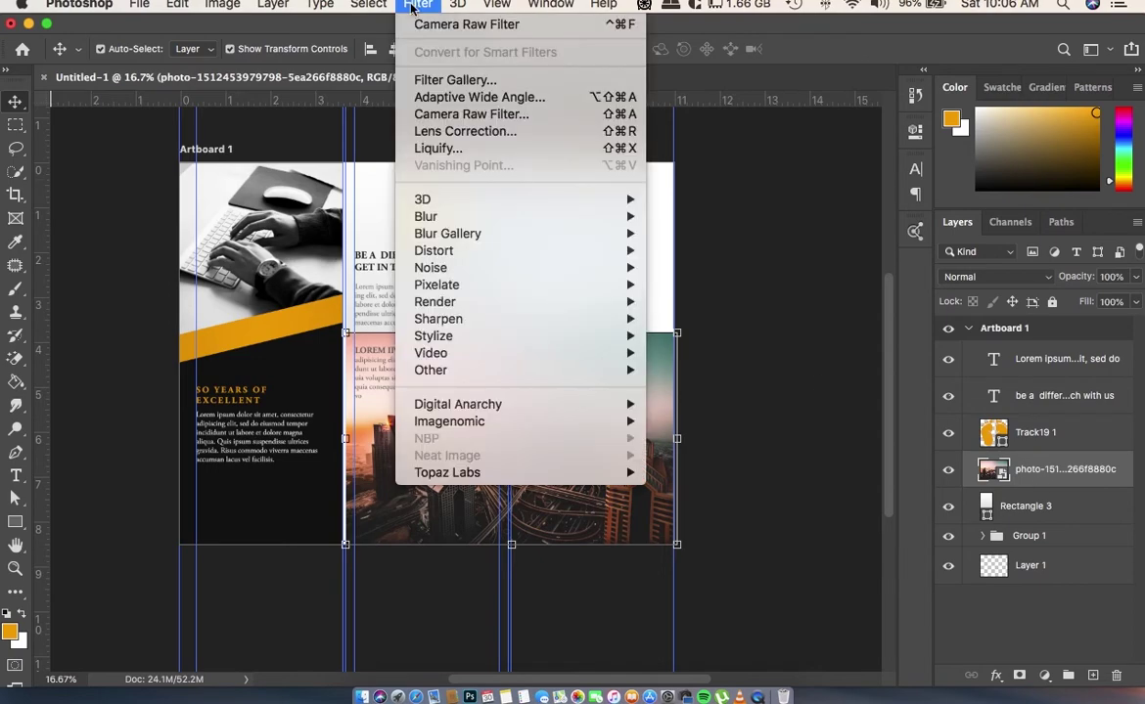
- Apply Camera Raw: Saturation -100, Exposure +0.60, Whites +97, Contrast +51, Shadows +57
left_click(524, 115)
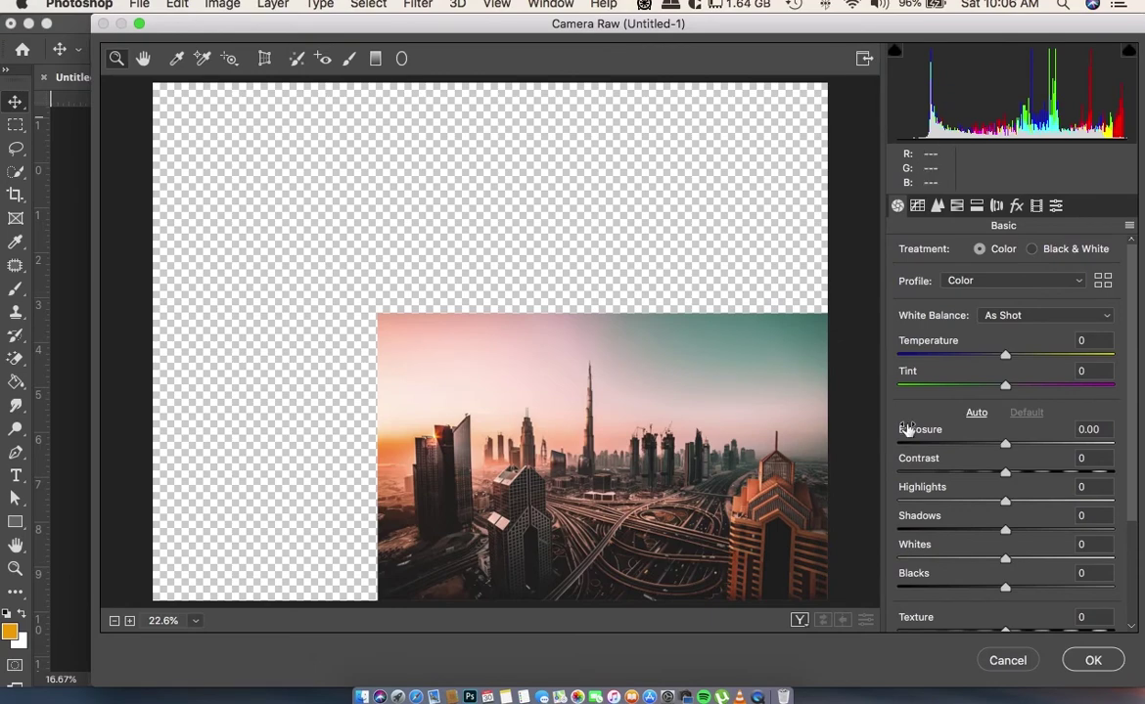
scroll(1027, 587, "down", 3)
scroll(1027, 587, "down", 2)
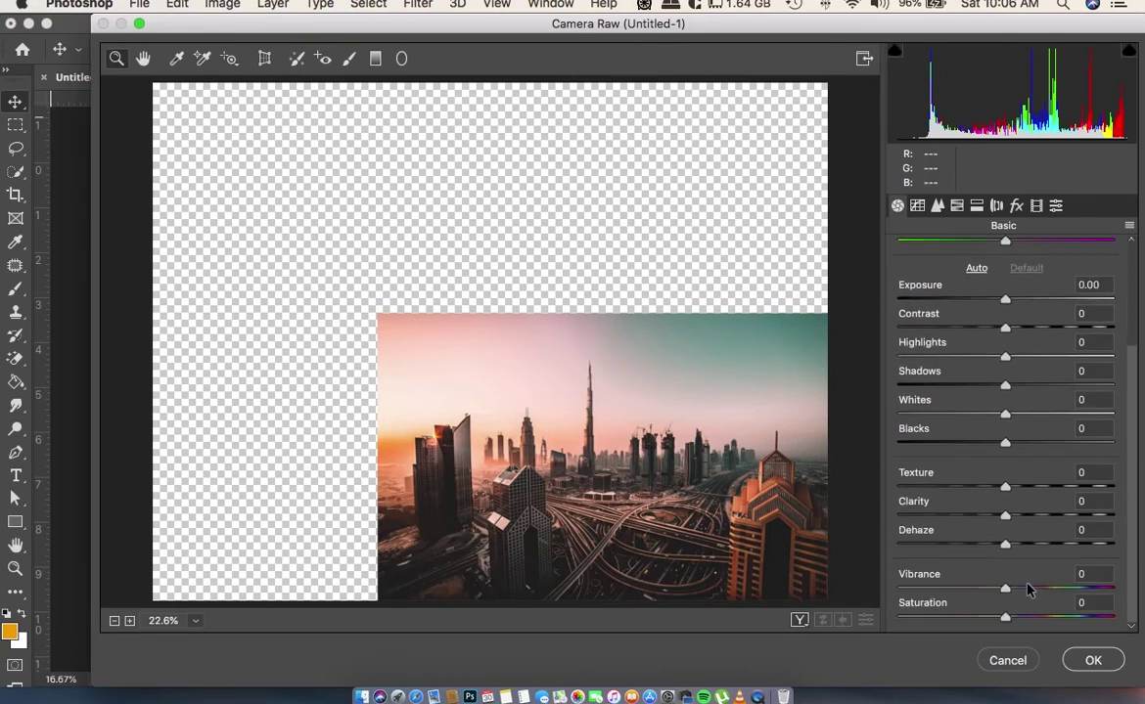
left_click_drag(1005, 618, 866, 621)
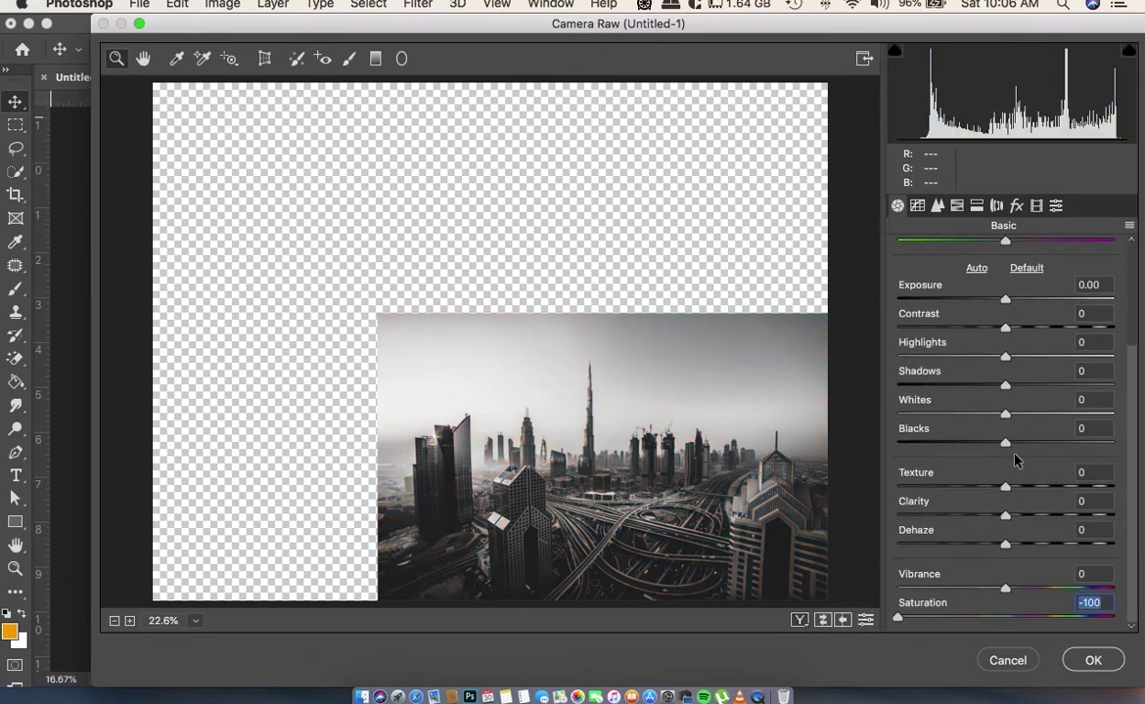
left_click_drag(1007, 304, 1020, 304)
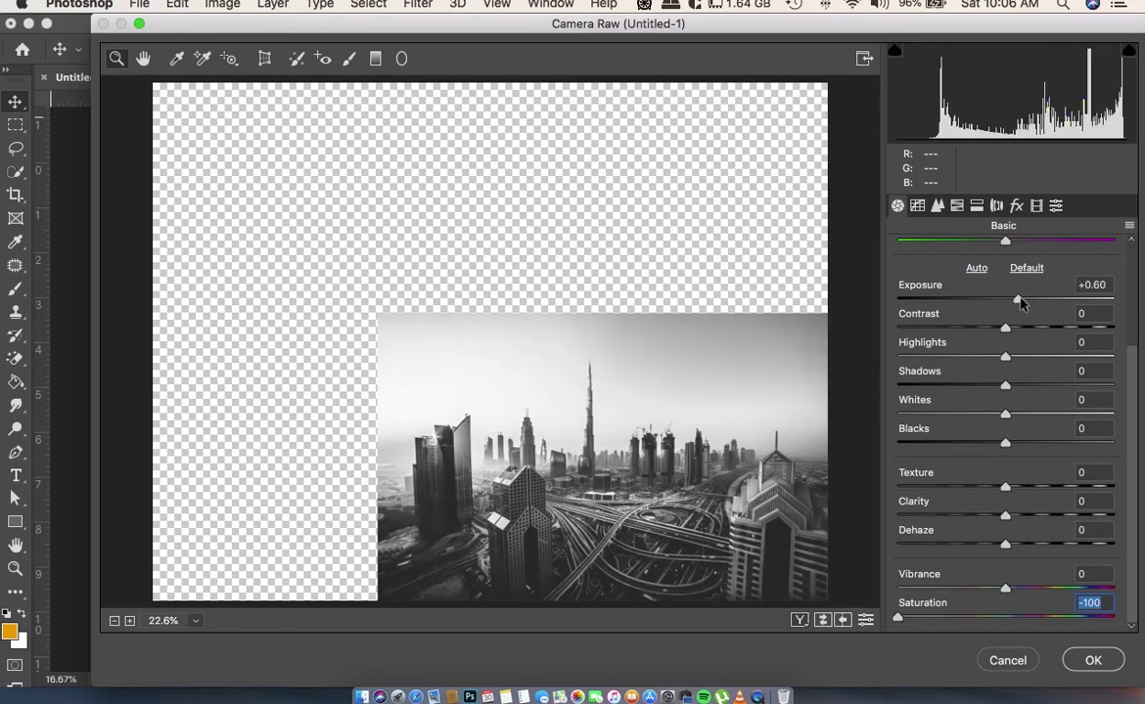
left_click_drag(1005, 414, 1108, 415)
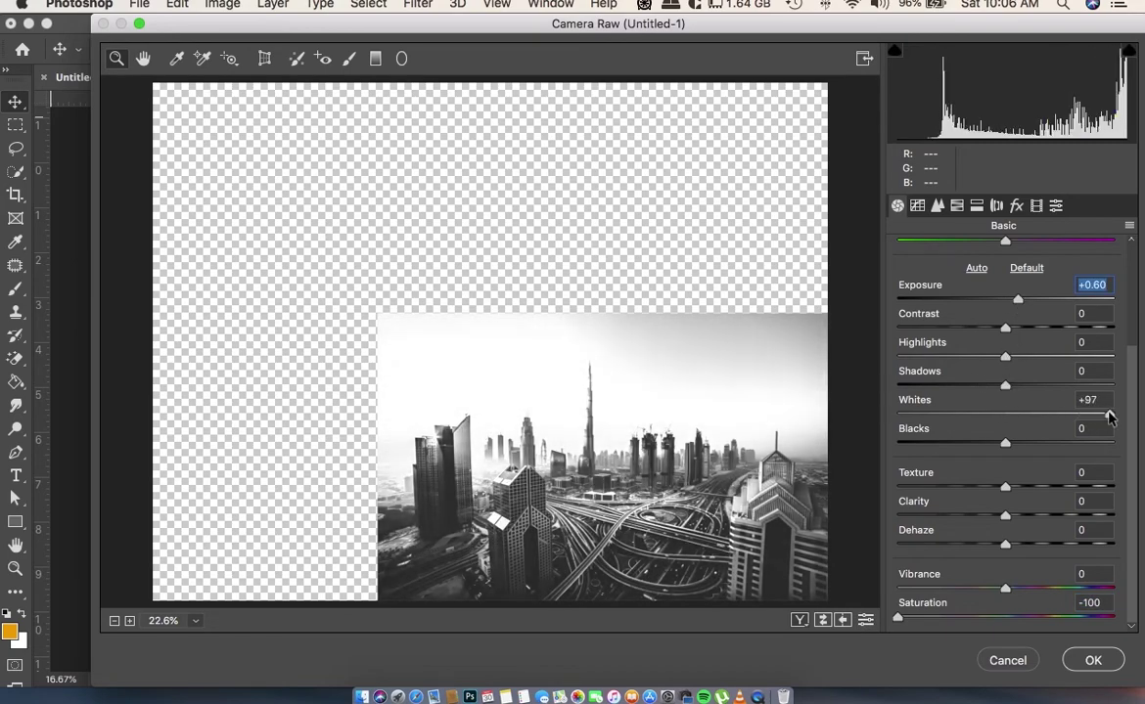
left_click_drag(1005, 328, 1060, 328)
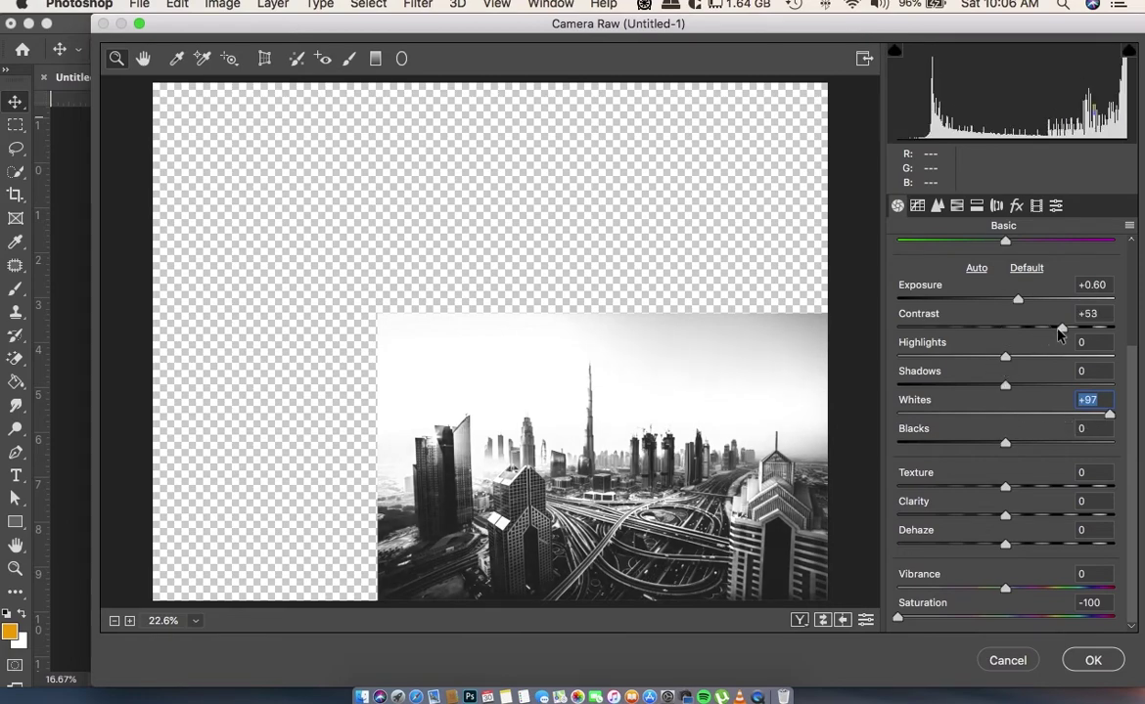
left_click_drag(1005, 384, 1069, 386)
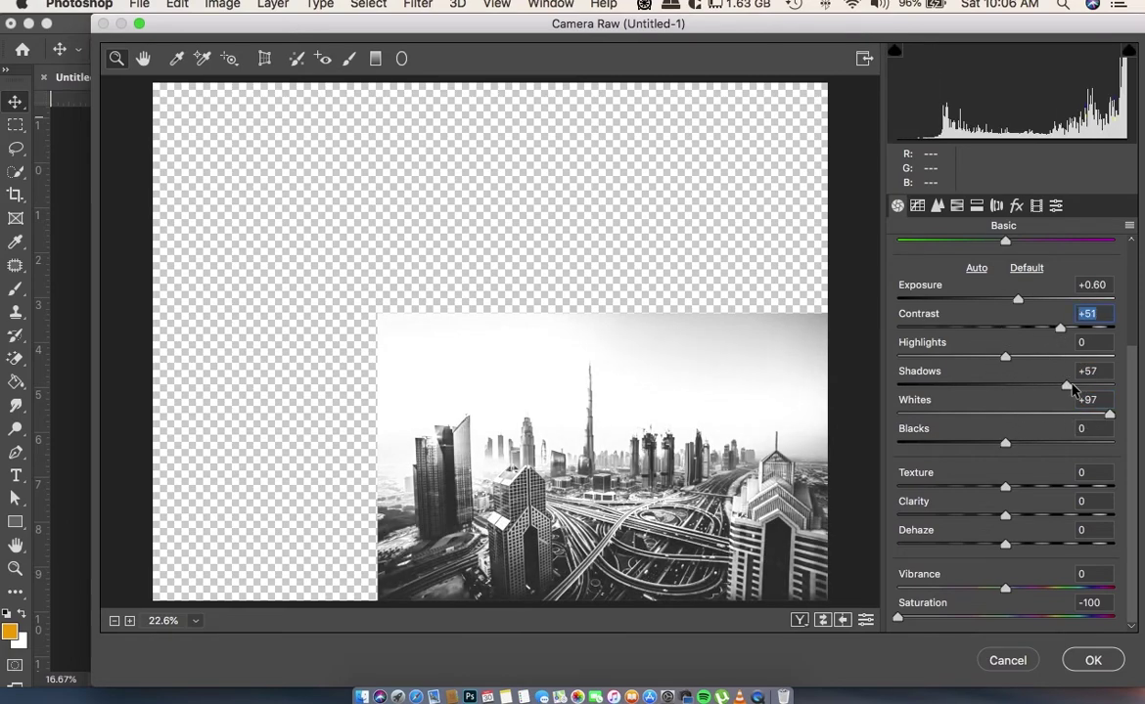
left_click(1089, 660)
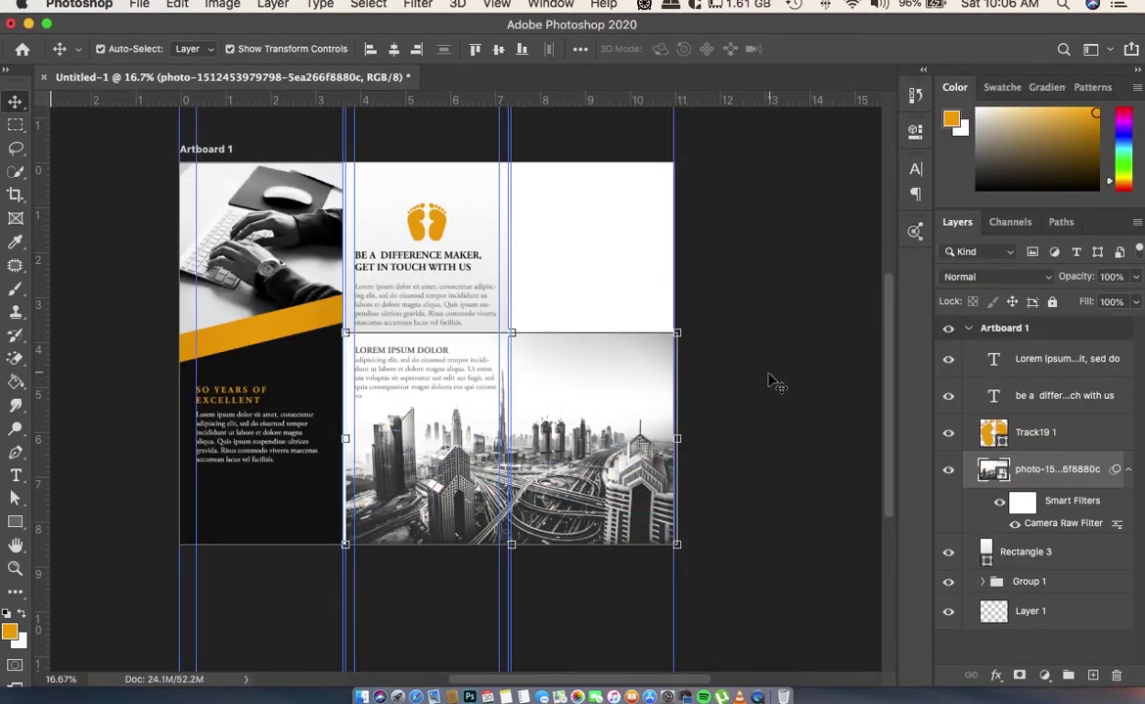
- Clip the city photo to the middle-panel rectangle and add a layer mask
left_click_drag(1084, 501, 1053, 483)
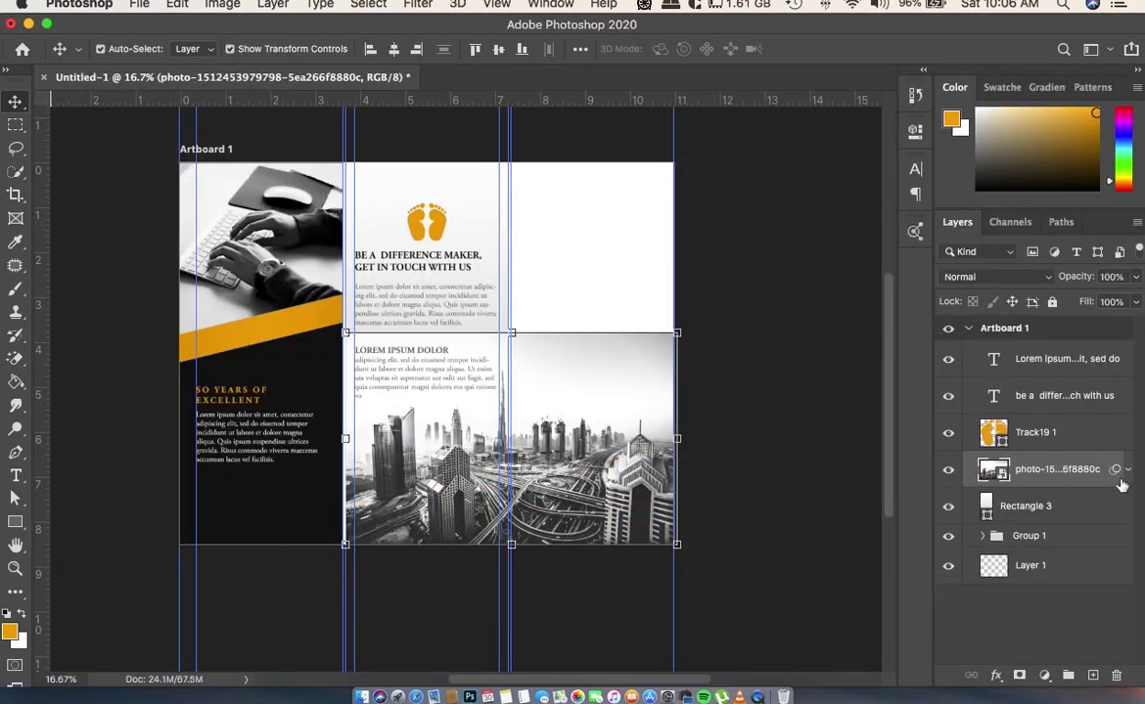
left_click(1053, 483, "alt")
left_click(783, 336)
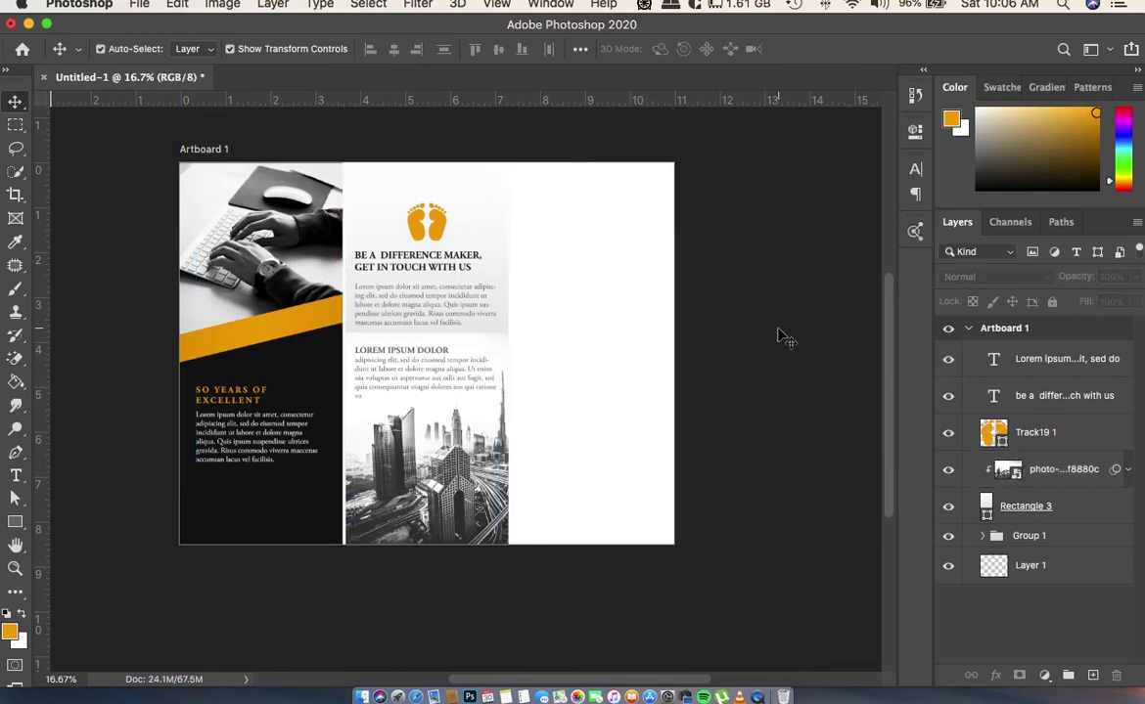
left_click(978, 470)
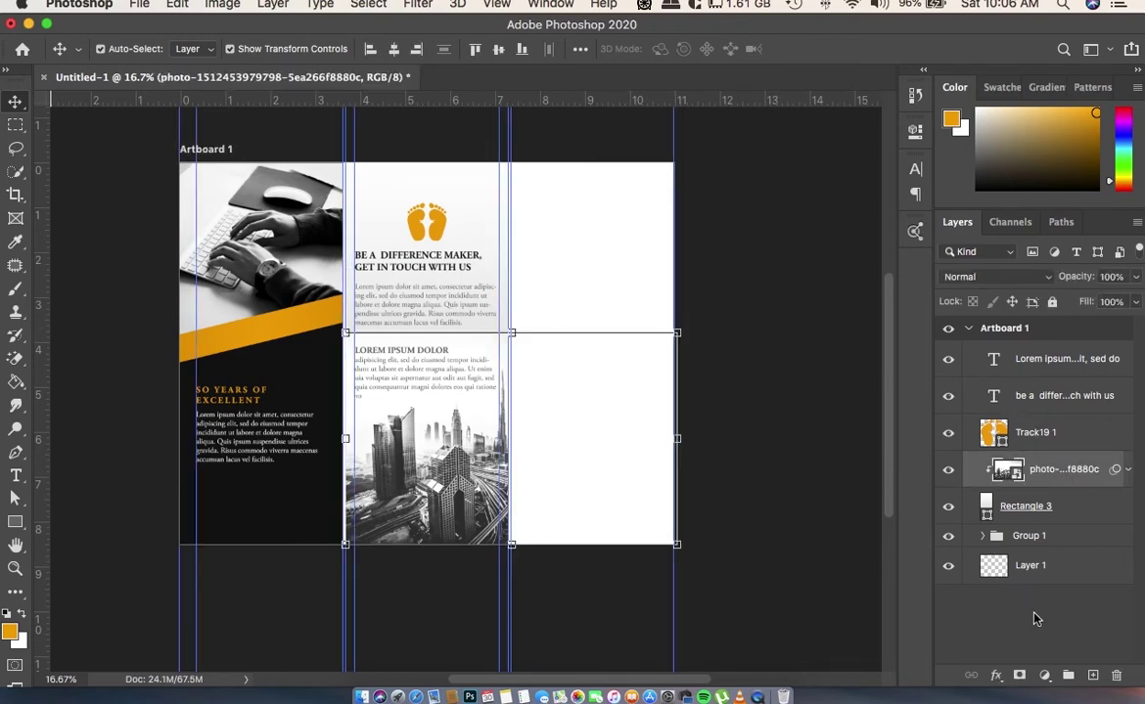
left_click(1019, 675)
- Paint black on the mask with a 1760 px Soft Round brush to fade the photo's top
key("b")
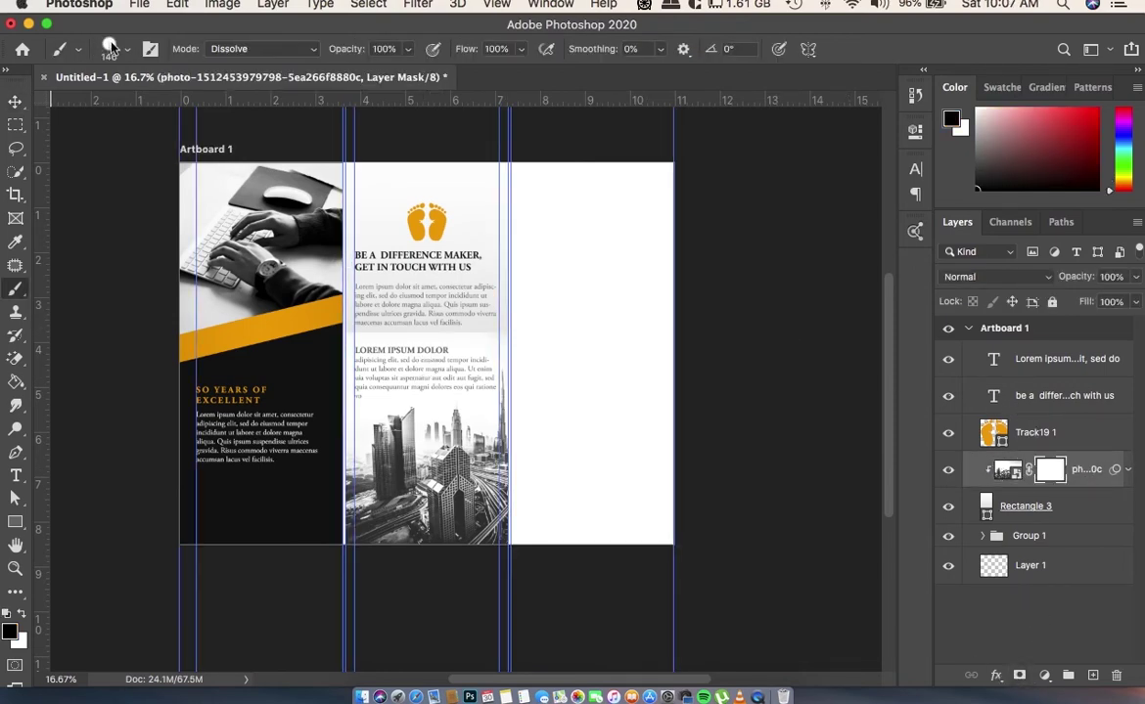
left_click(124, 51)
scroll(122, 209, "up", 5)
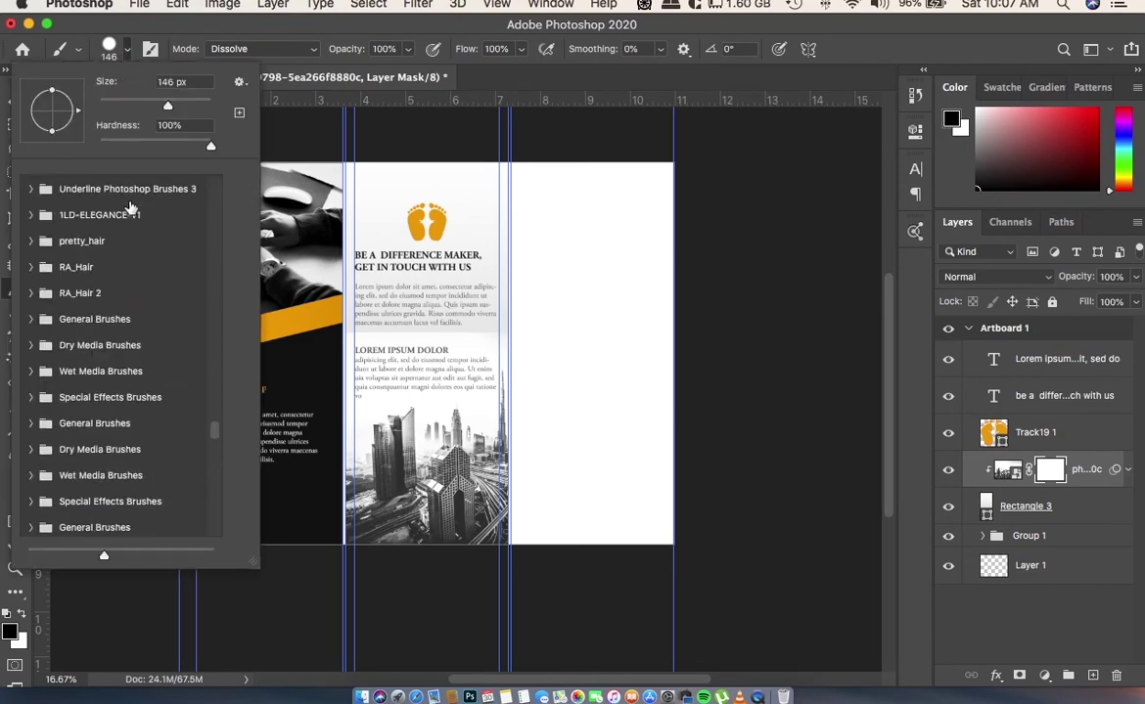
scroll(130, 205, "up", 5)
scroll(130, 206, "up", 10)
left_click(126, 218)
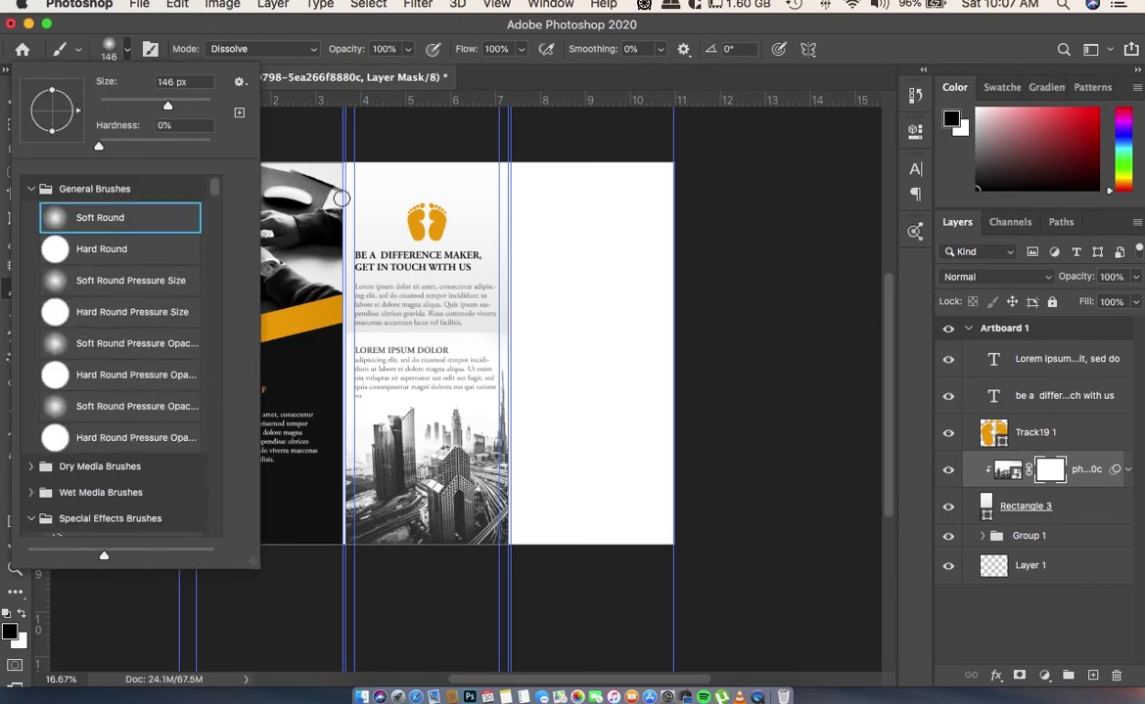
left_click_drag(200, 106, 204, 107)
left_click(452, 274)
left_click(411, 259)
key("bracketleft")
key("bracketleft")
key("bracketleft")
left_click(118, 49)
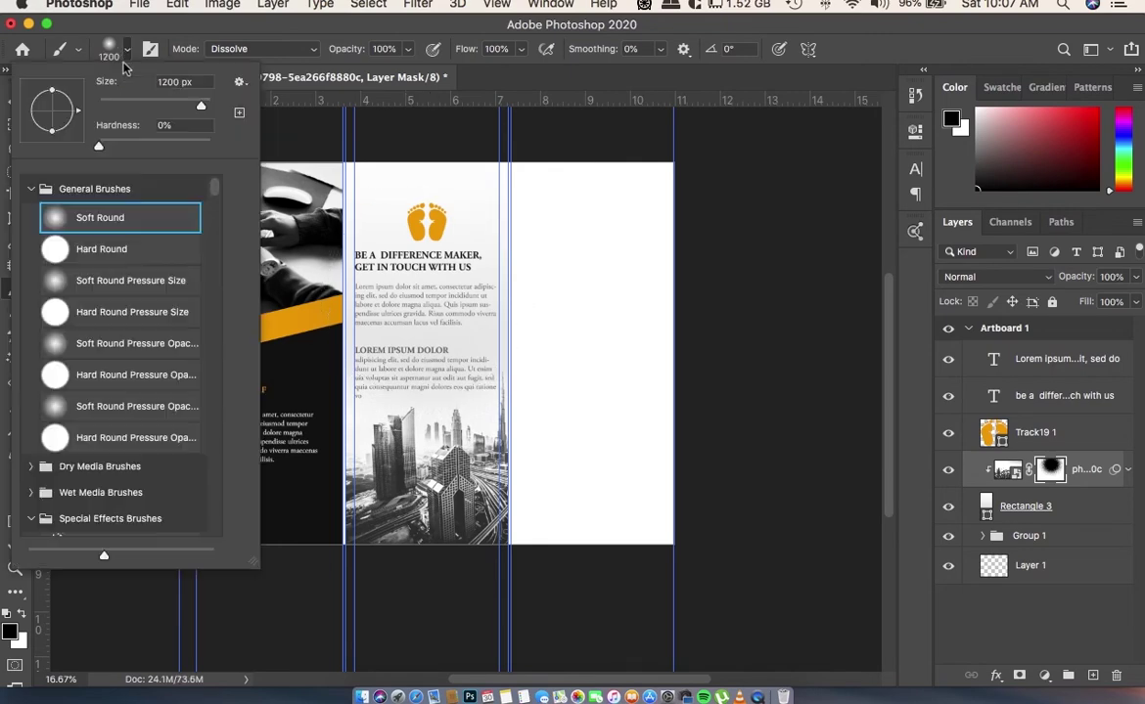
left_click_drag(199, 108, 182, 102)
left_click(428, 222)
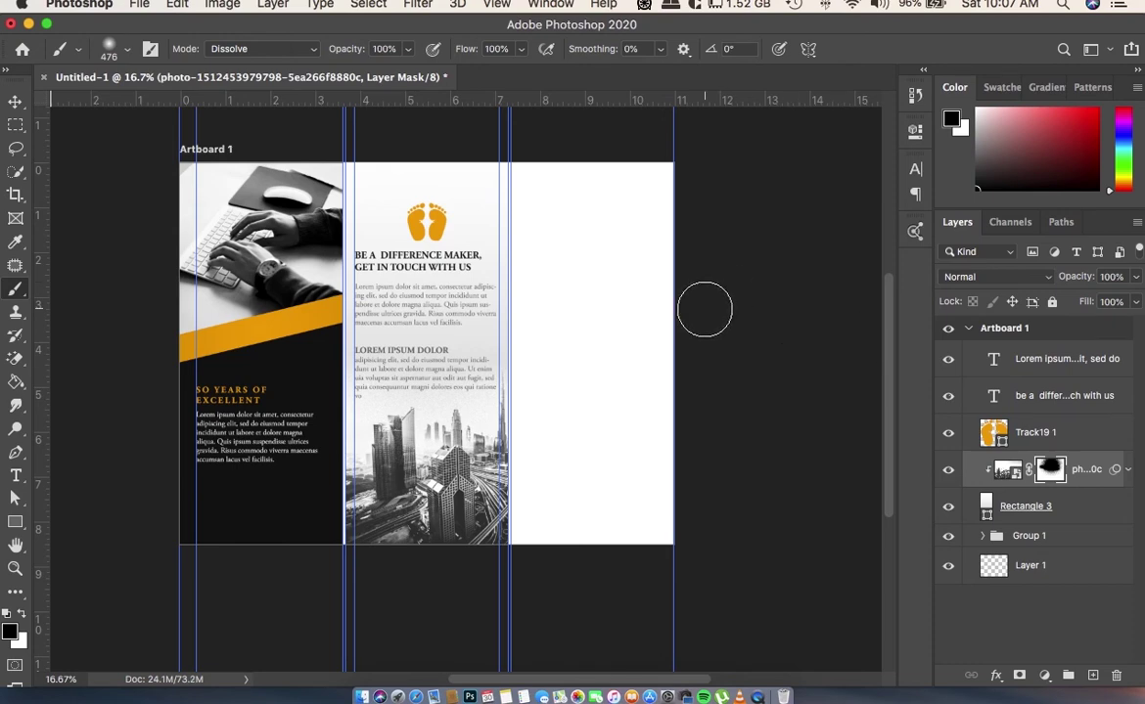
key("v")
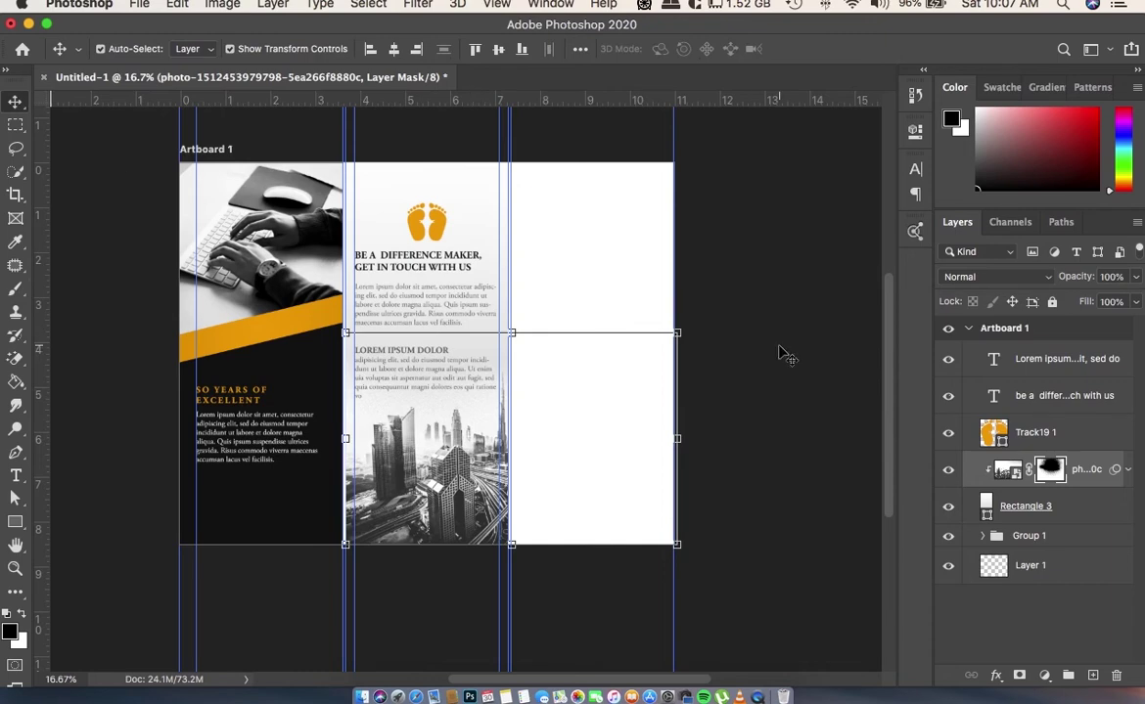
- Draw a thin bar along the city photo's bottom edge and fill it black
left_click(501, 340)
left_click(658, 327)
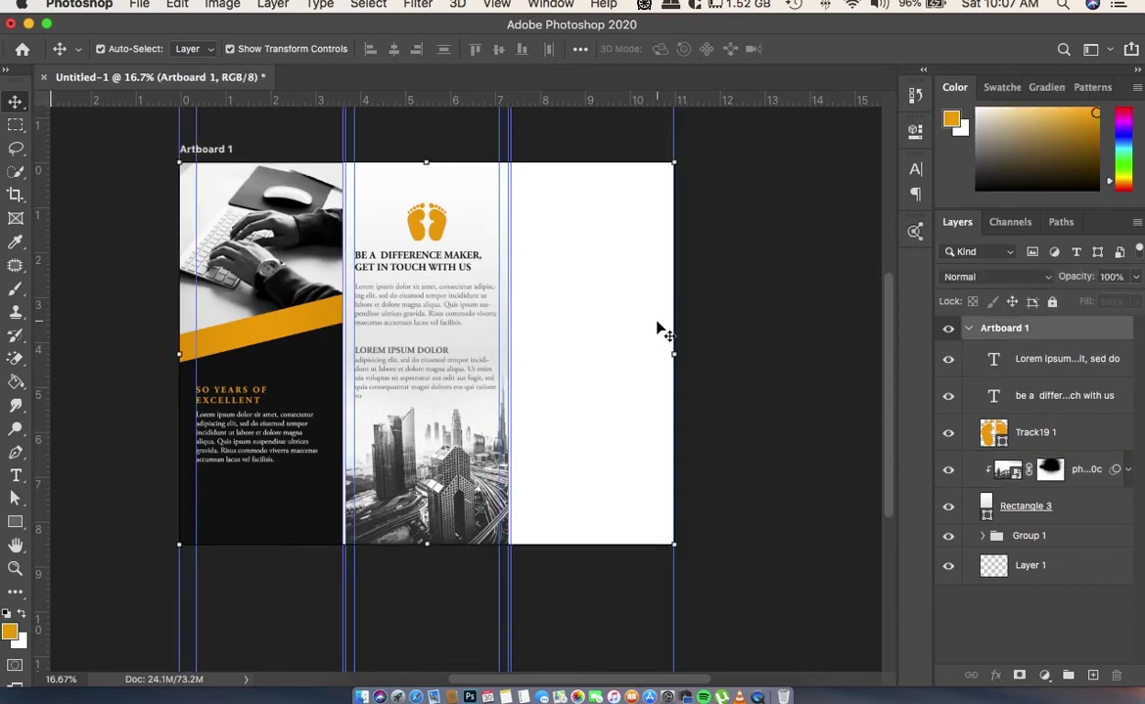
left_click(633, 501)
key("u")
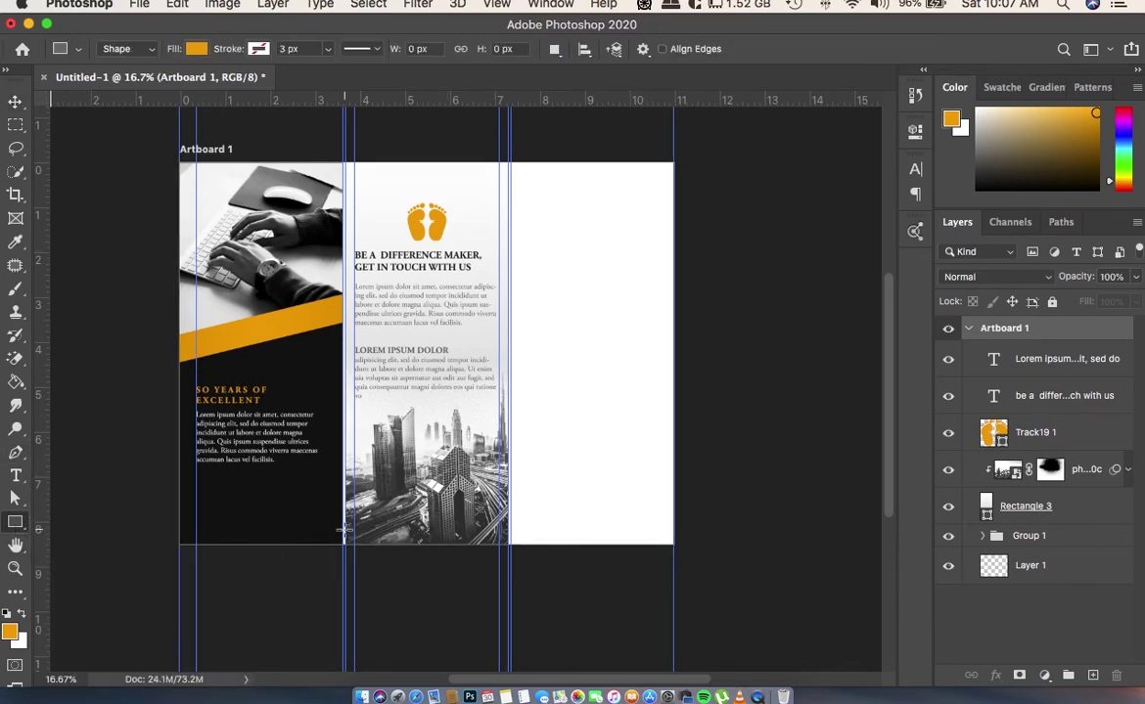
key("ctrl+plus")
key("ctrl+plus")
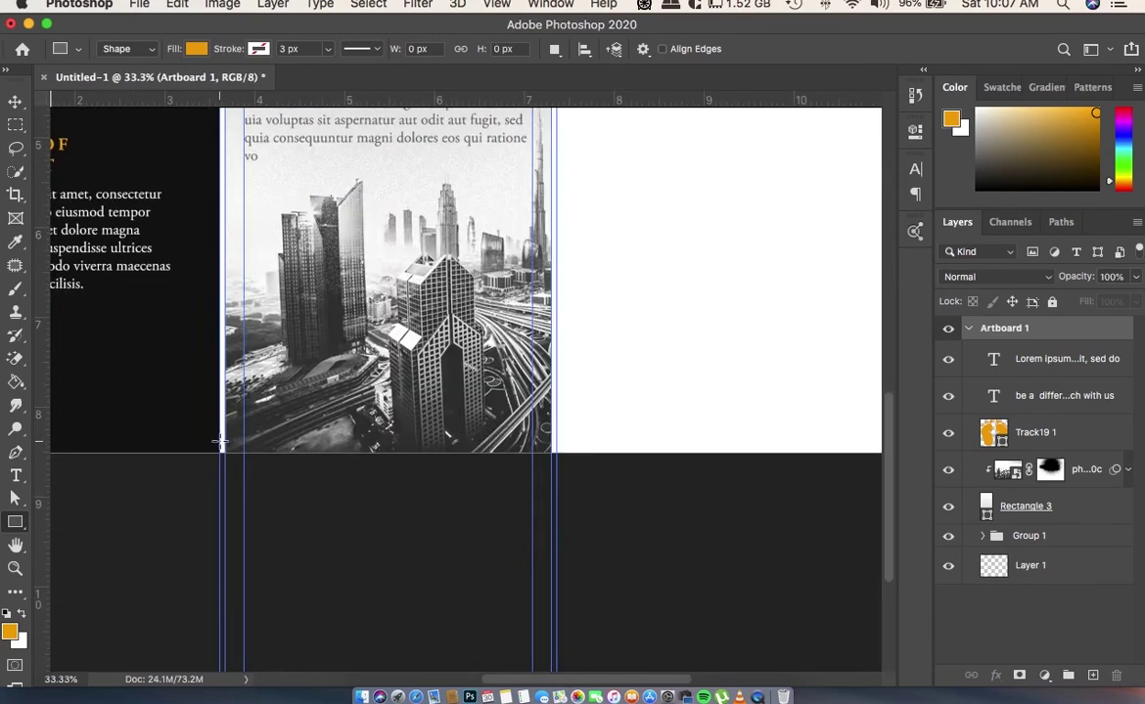
left_click_drag(224, 426, 551, 451)
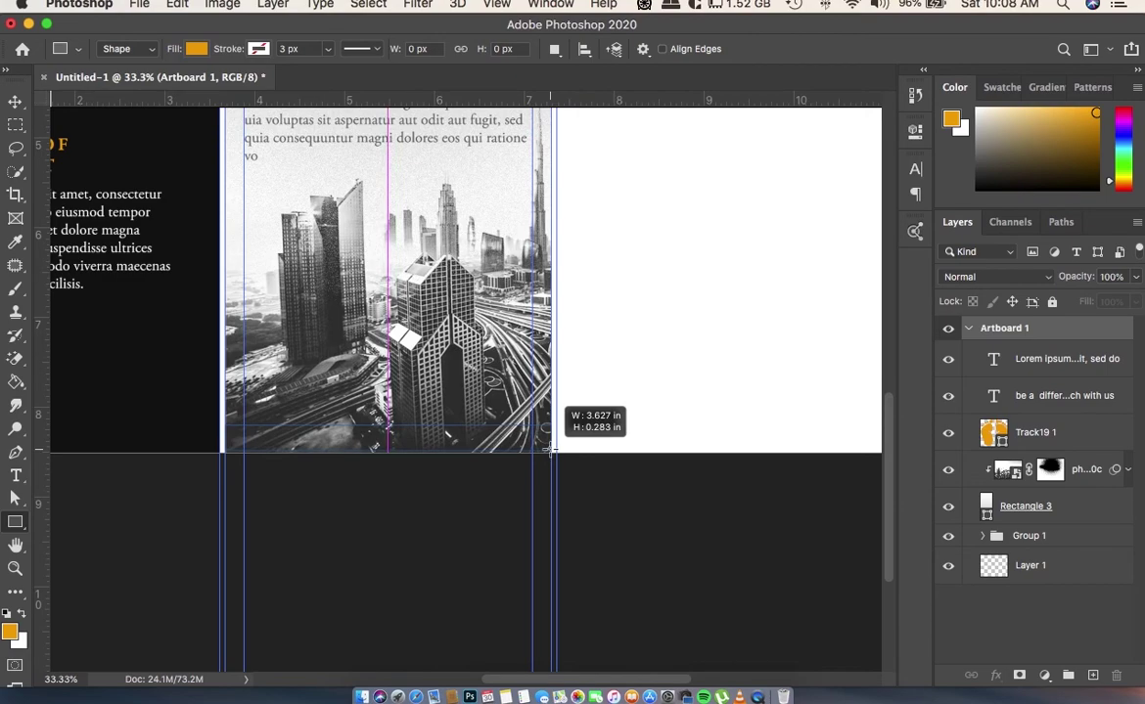
left_click_drag(551, 451, 550, 452)
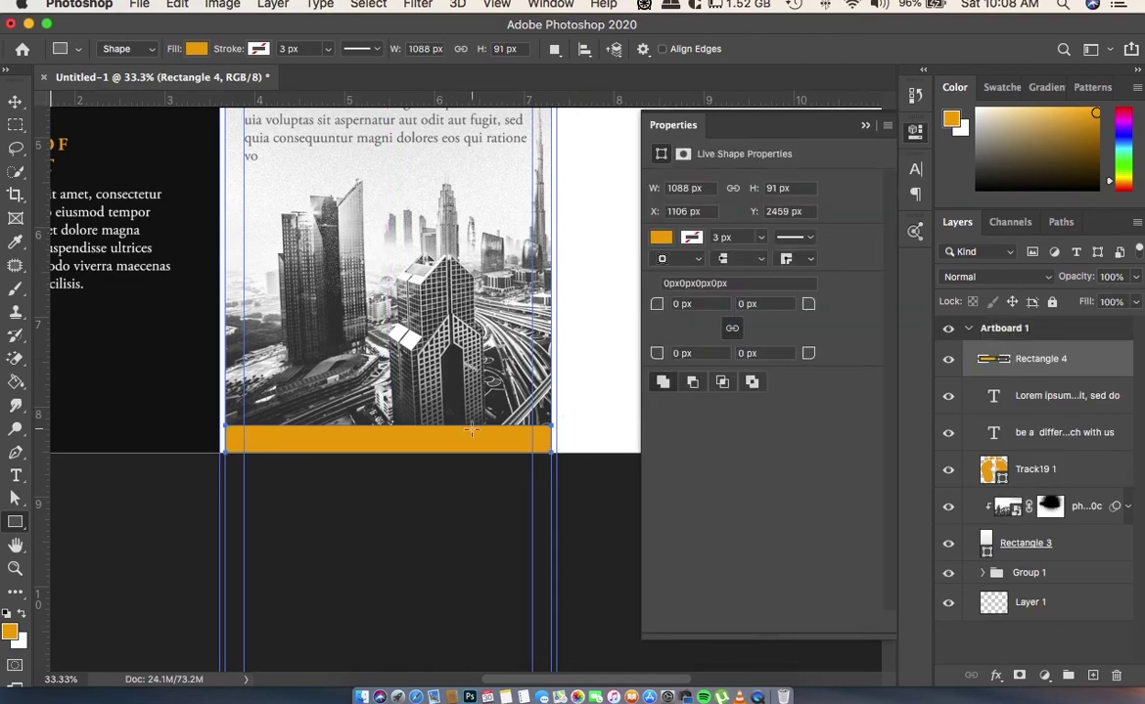
scroll(471, 429, "up", 5)
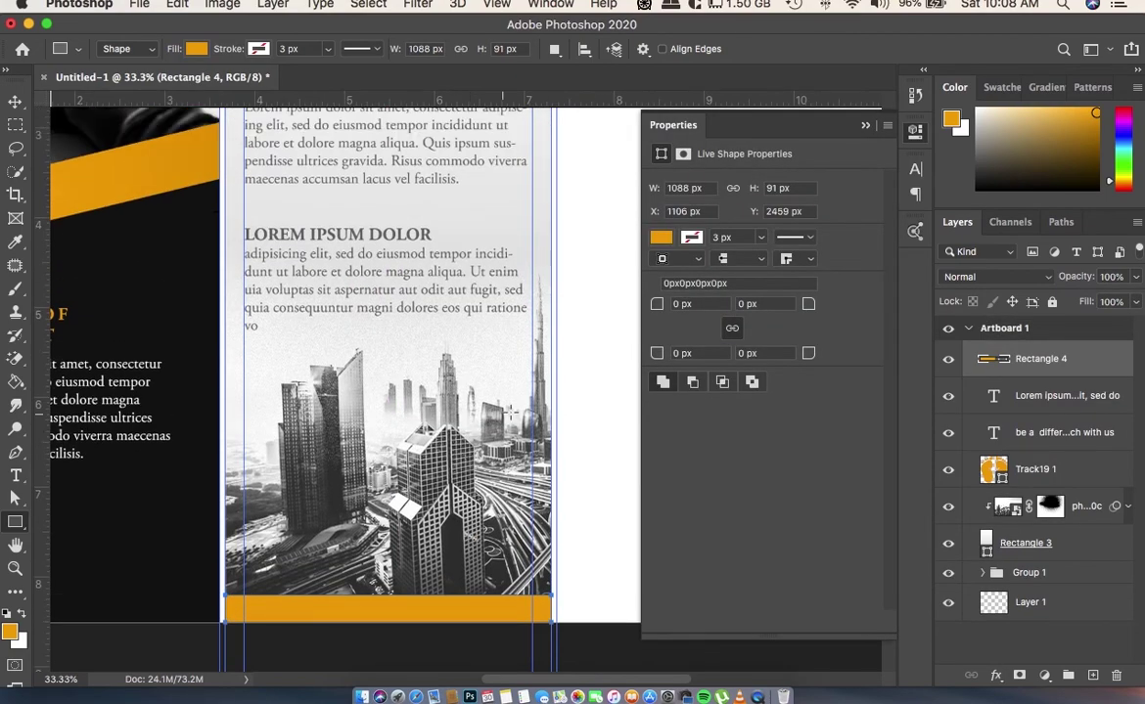
left_click(664, 239)
left_click(710, 332)
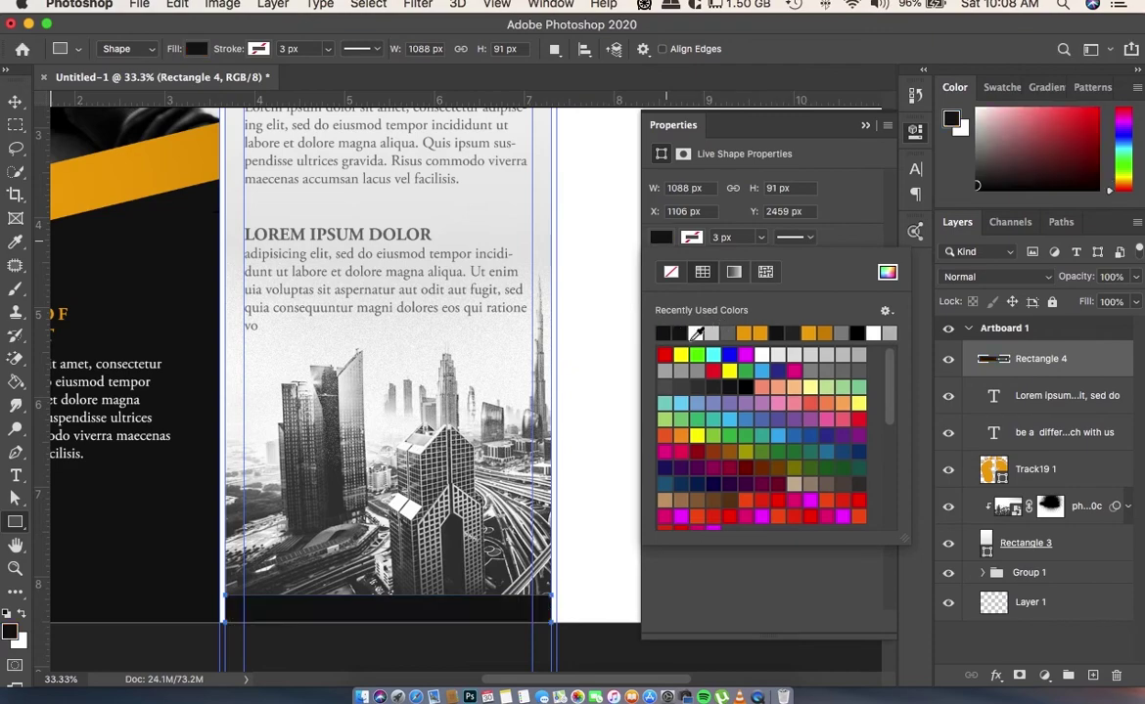
left_click(17, 102)
left_click(532, 421)
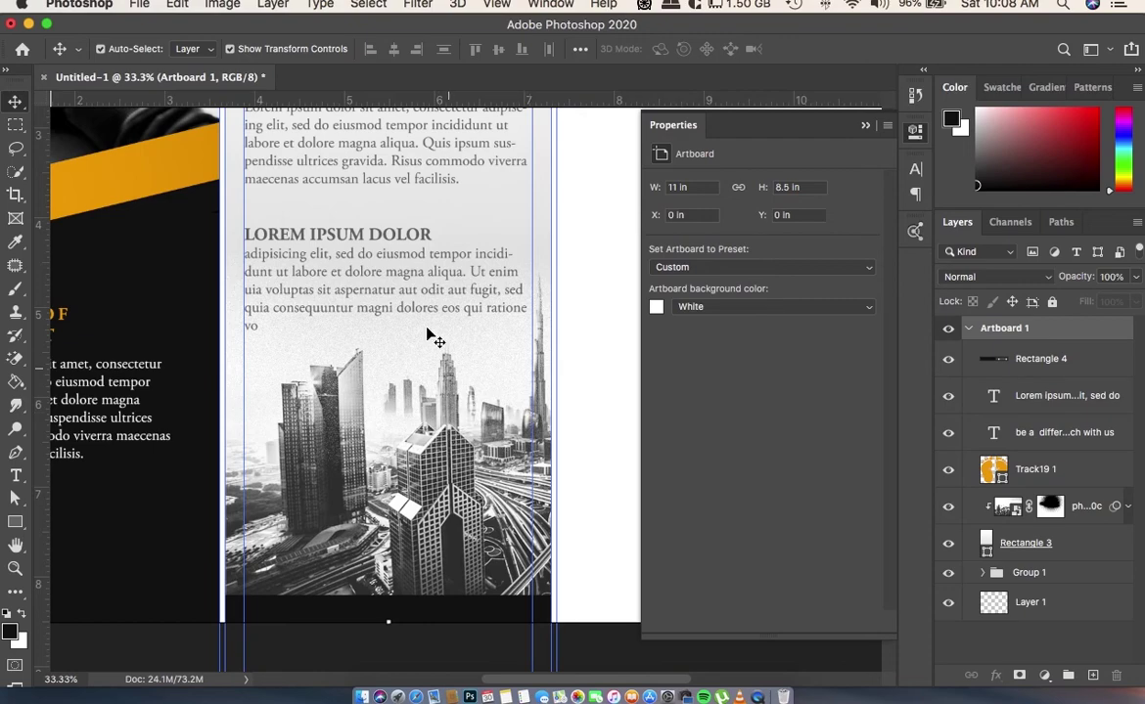
- Widen the middle-panel gradient rectangle to about 103.5% toward the right panel
left_click(358, 294)
left_click(865, 127)
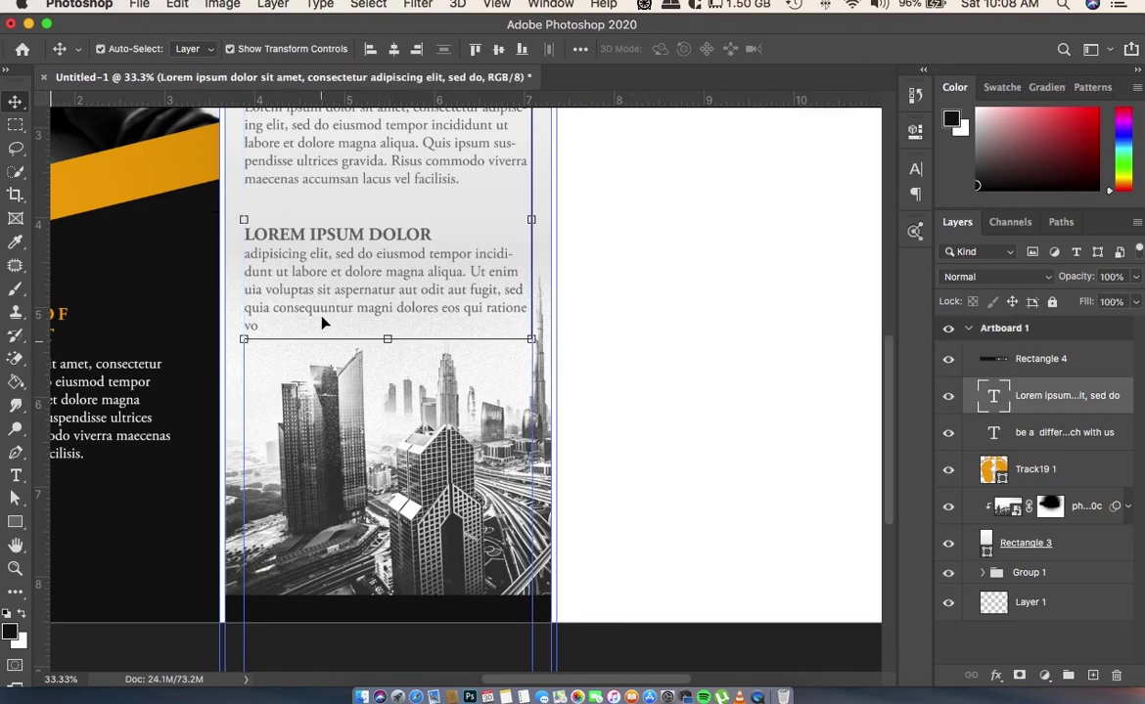
left_click(1018, 543)
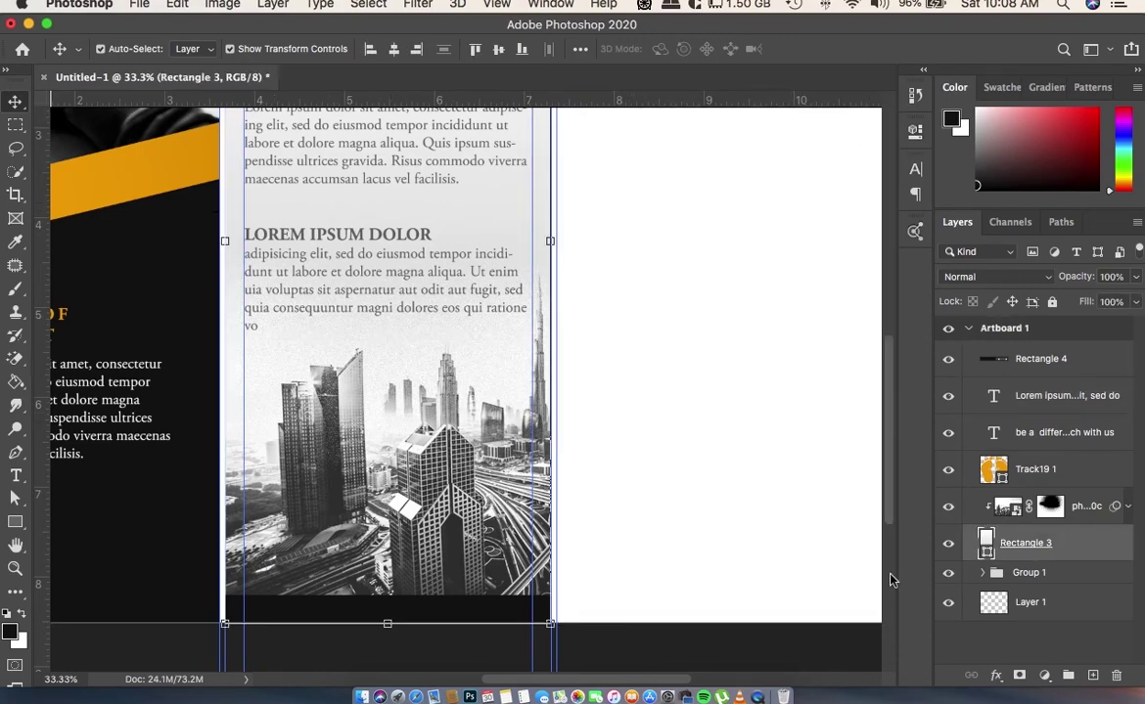
left_click(223, 240)
mouse_move(217, 240)
left_mouse_down()
mouse_move(201, 241)
mouse_move(218, 243)
left_mouse_up()
key("super+z")
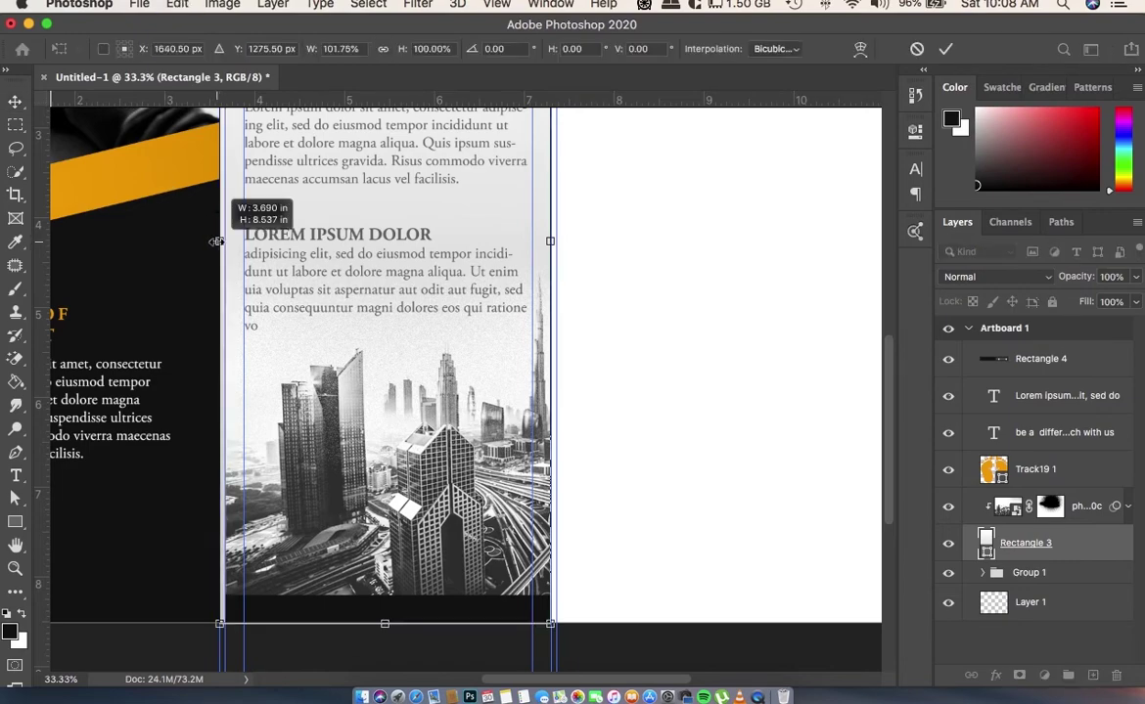
left_click_drag(550, 243, 555, 243)
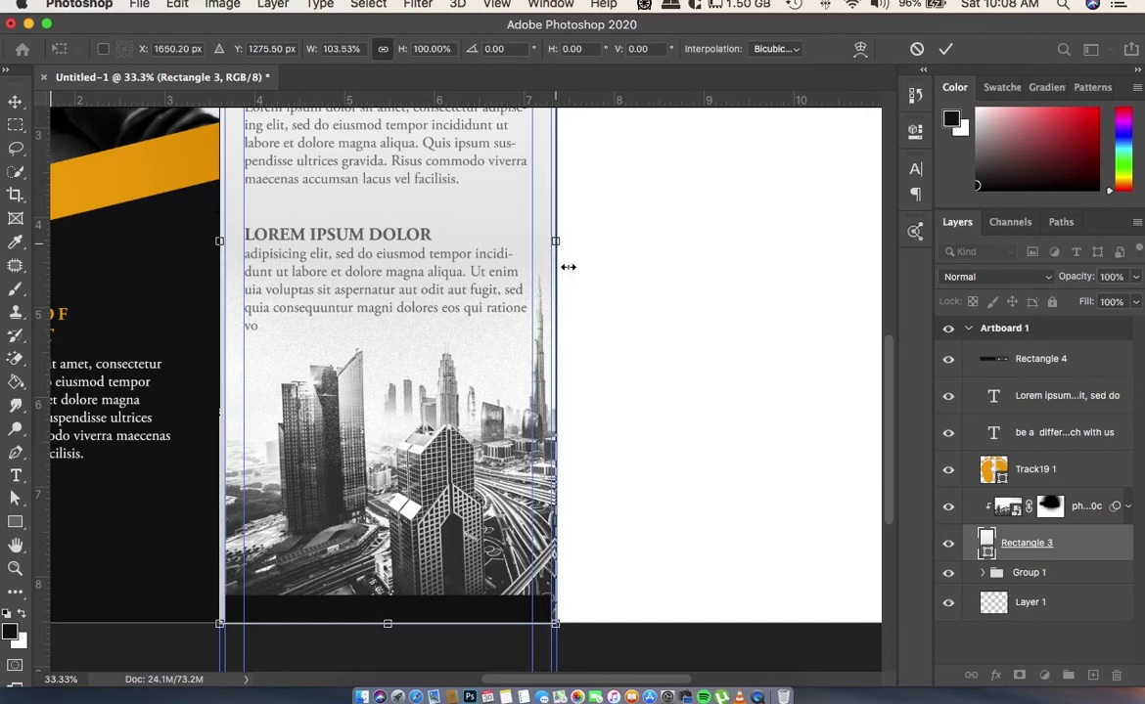
key("Return")
- Widen the black bottom bar on both sides to match the background
left_click(466, 610)
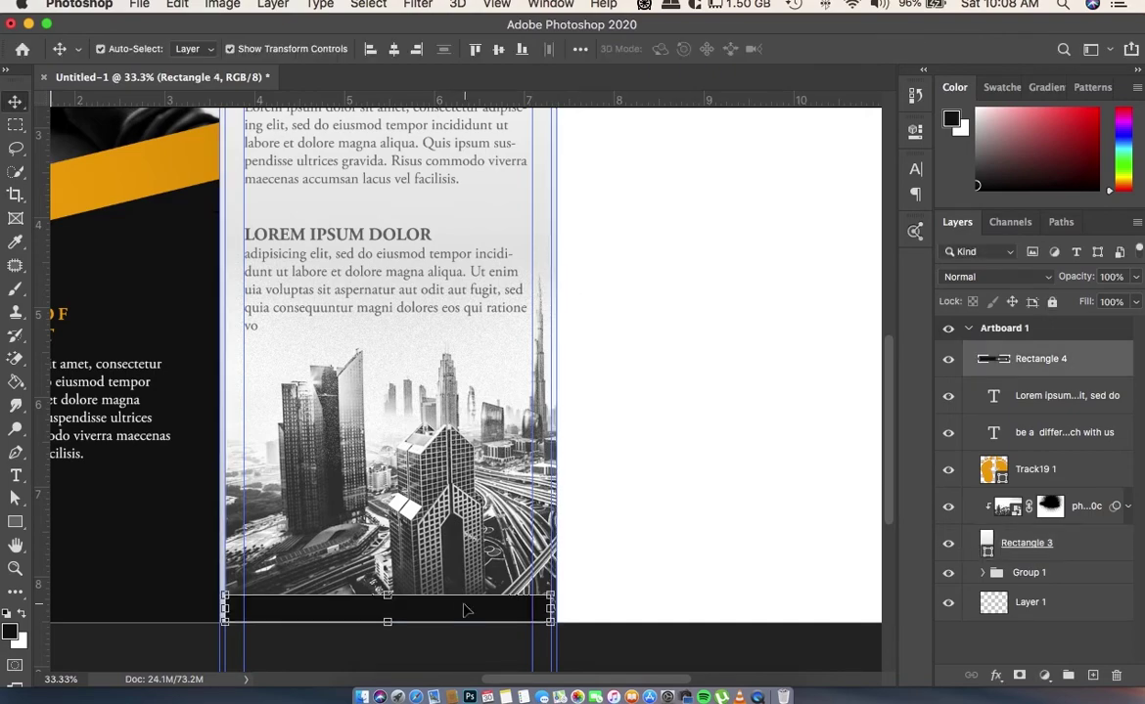
left_click(550, 608)
left_click_drag(551, 608, 556, 608)
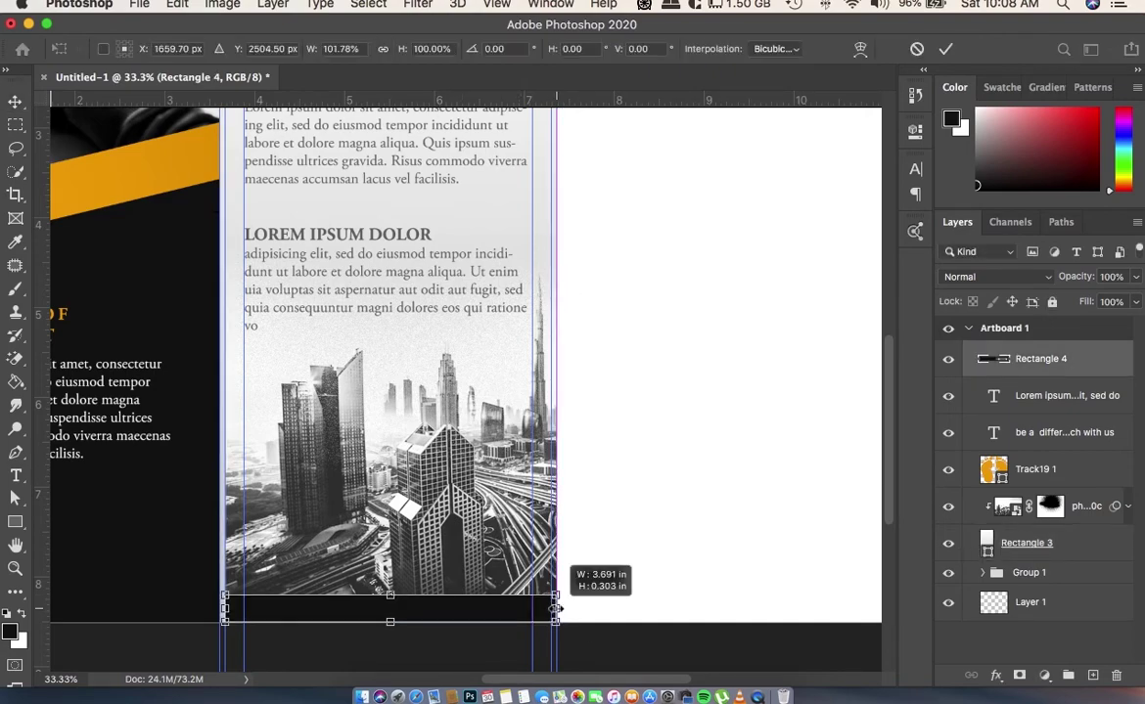
left_click_drag(218, 609, 213, 609)
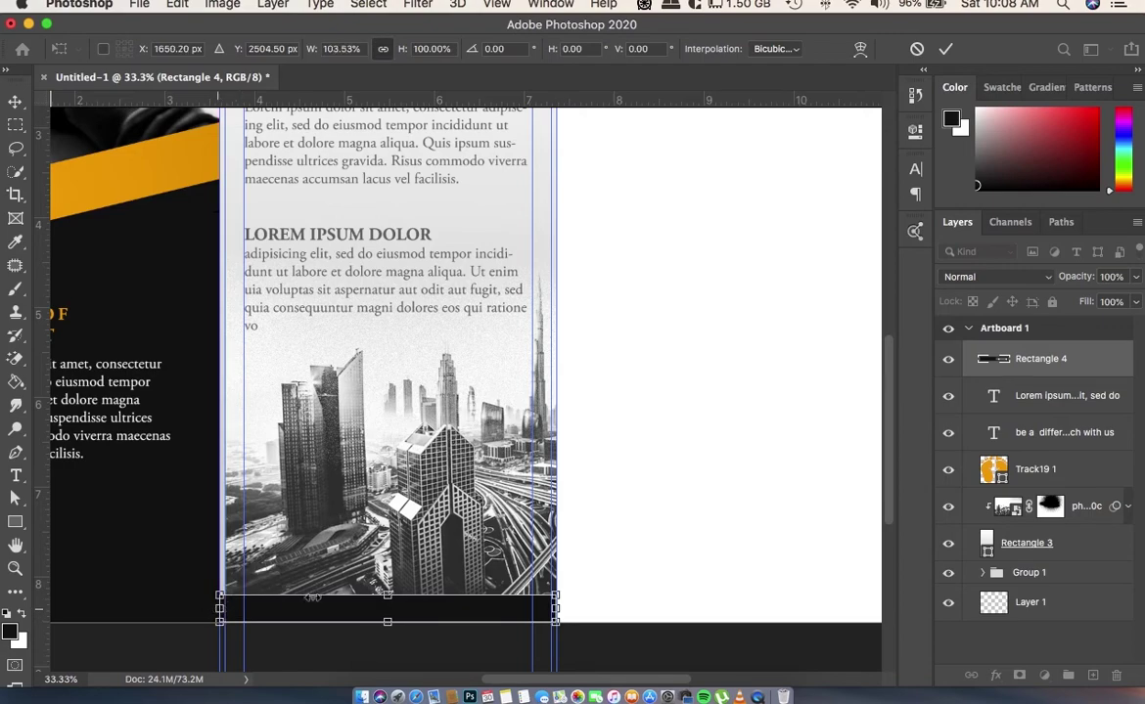
key("Return")
- Nudge the city photo into alignment with the panel edges, then zoom out
left_click(381, 523)
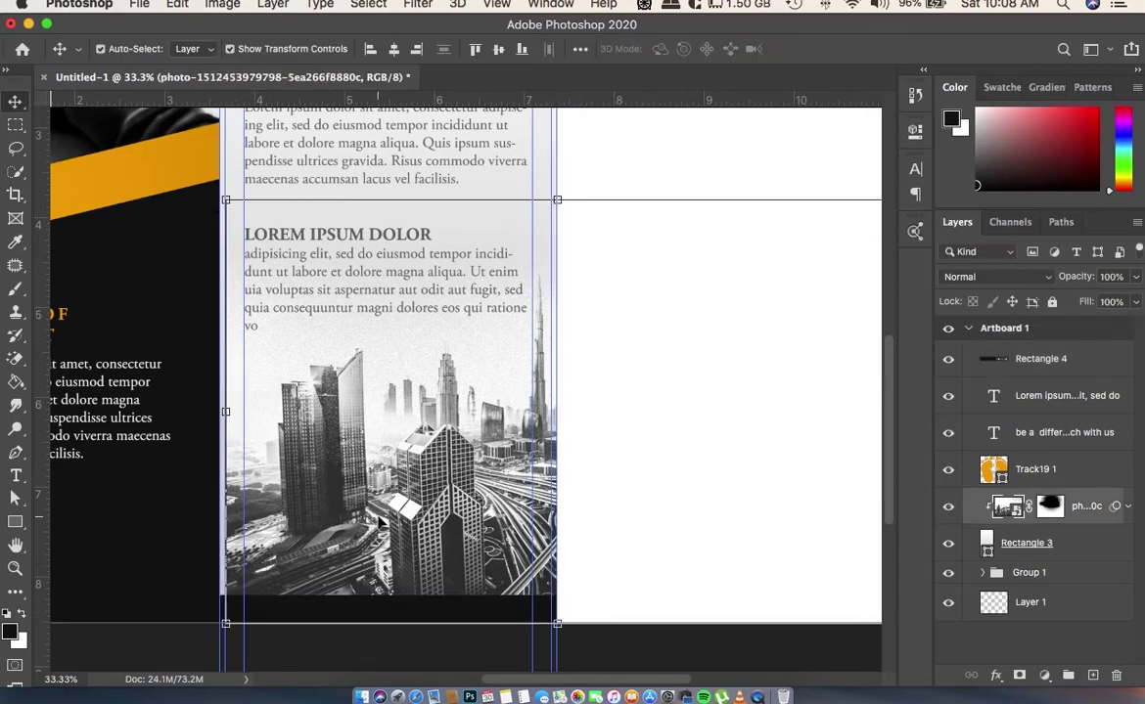
left_click_drag(380, 523, 379, 524)
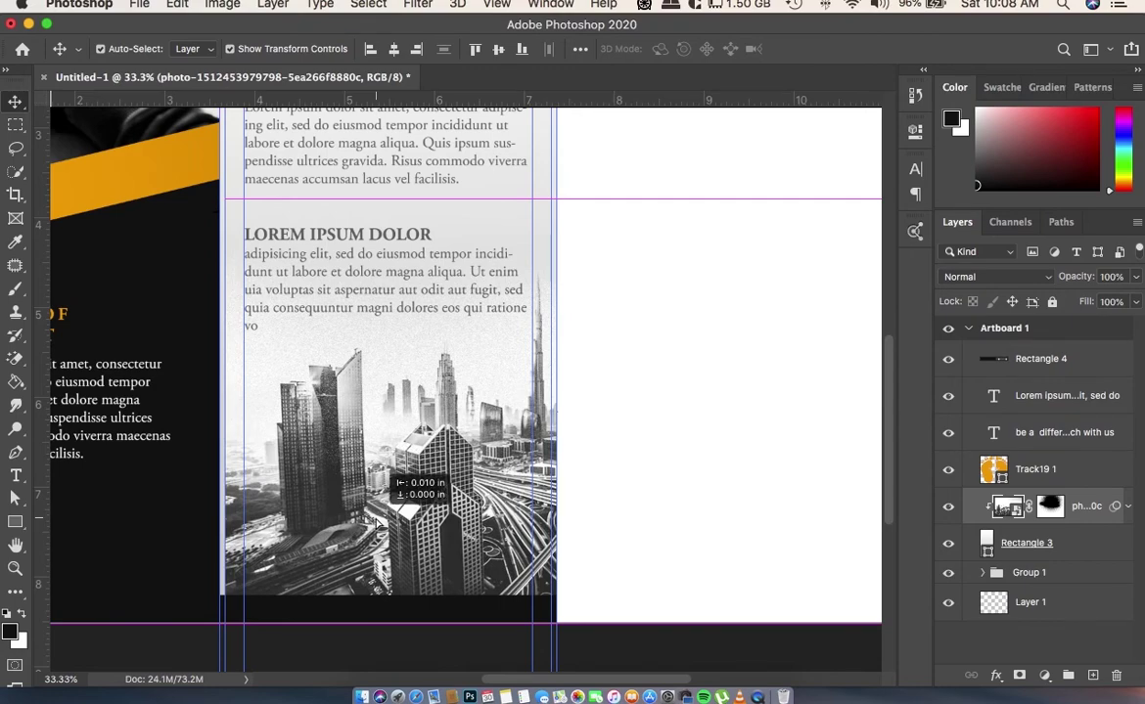
left_click_drag(379, 524, 379, 523)
left_click(669, 510)
key("ctrl+minus")
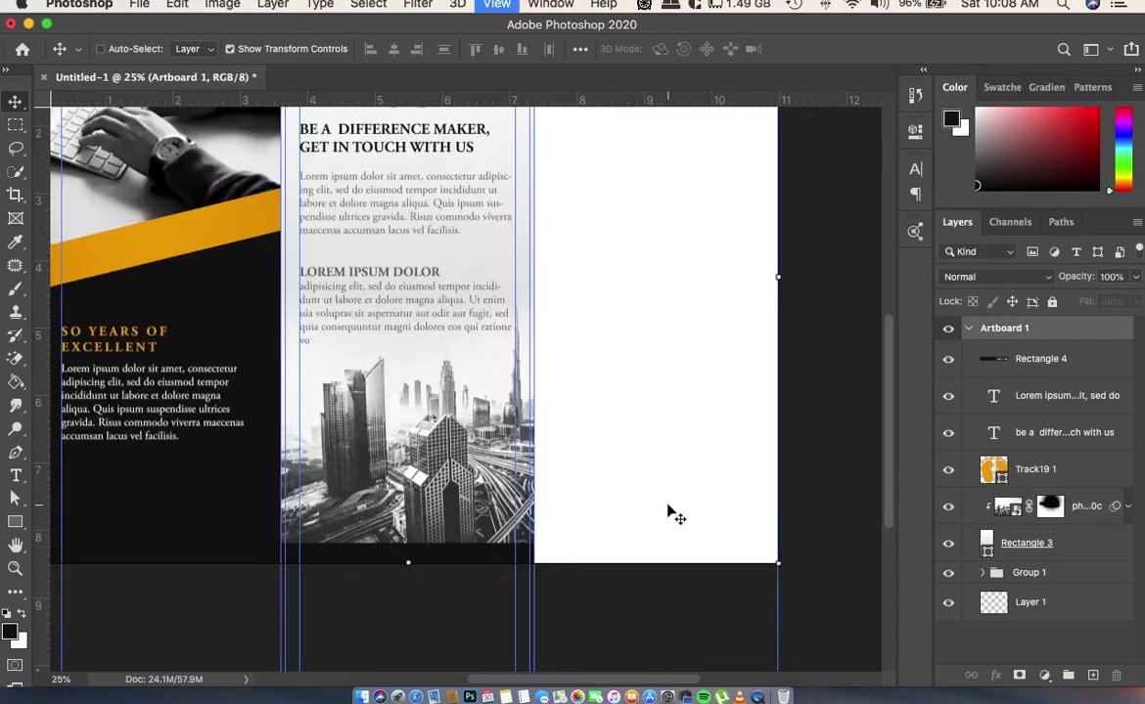
- Zoom out and pan around the canvas to view the whole brochure
key("ctrl+minus")
left_click(705, 419)
scroll(741, 398, "right", 2)
scroll(626, 411, "down", 1)
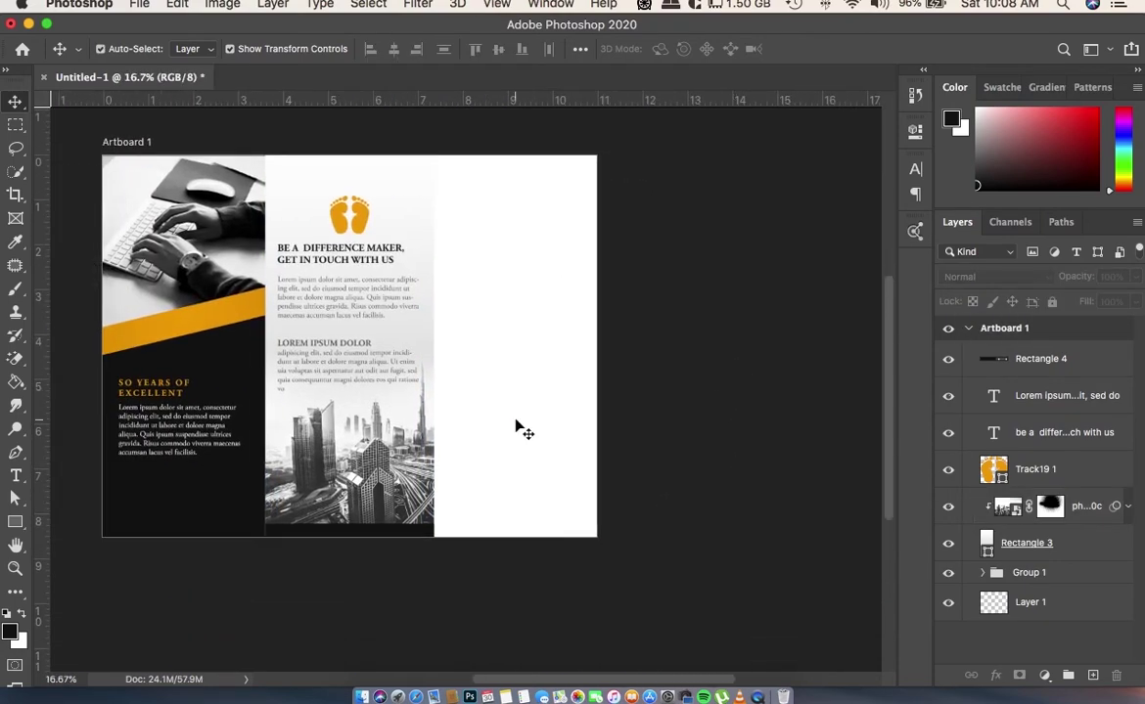
left_click(518, 427)
scroll(555, 425, "left", 2)
scroll(555, 425, "up", 1)
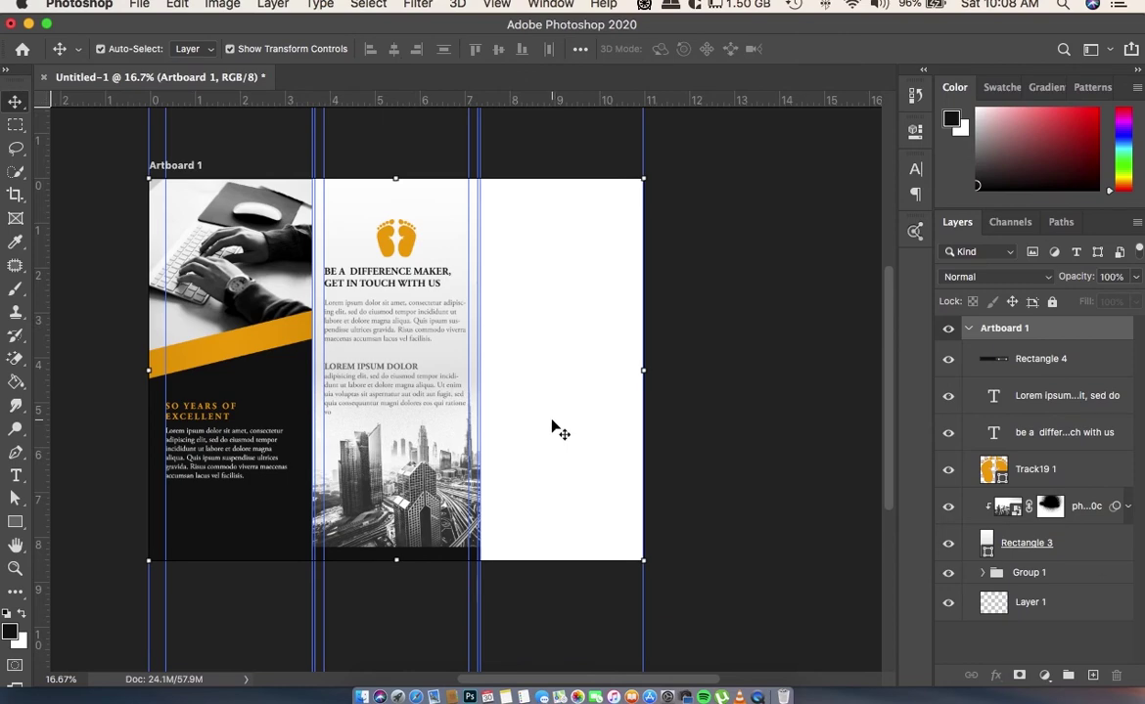
left_click(685, 419)
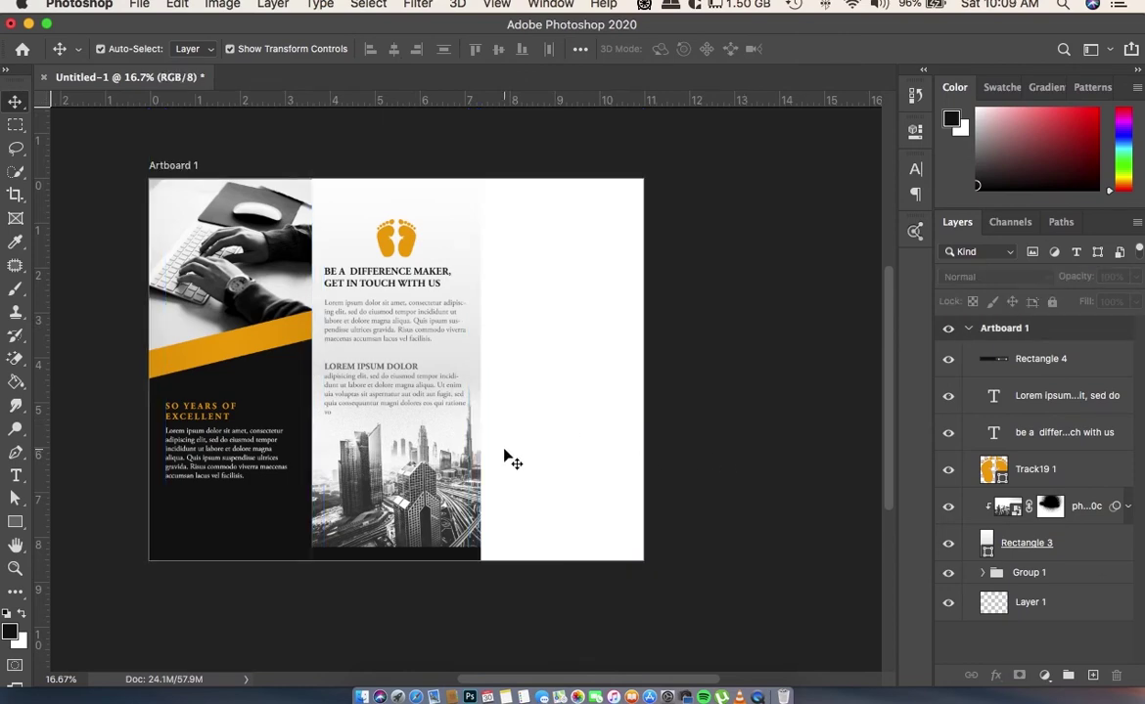
scroll(459, 409, "right", 1)
scroll(459, 409, "right", 1)
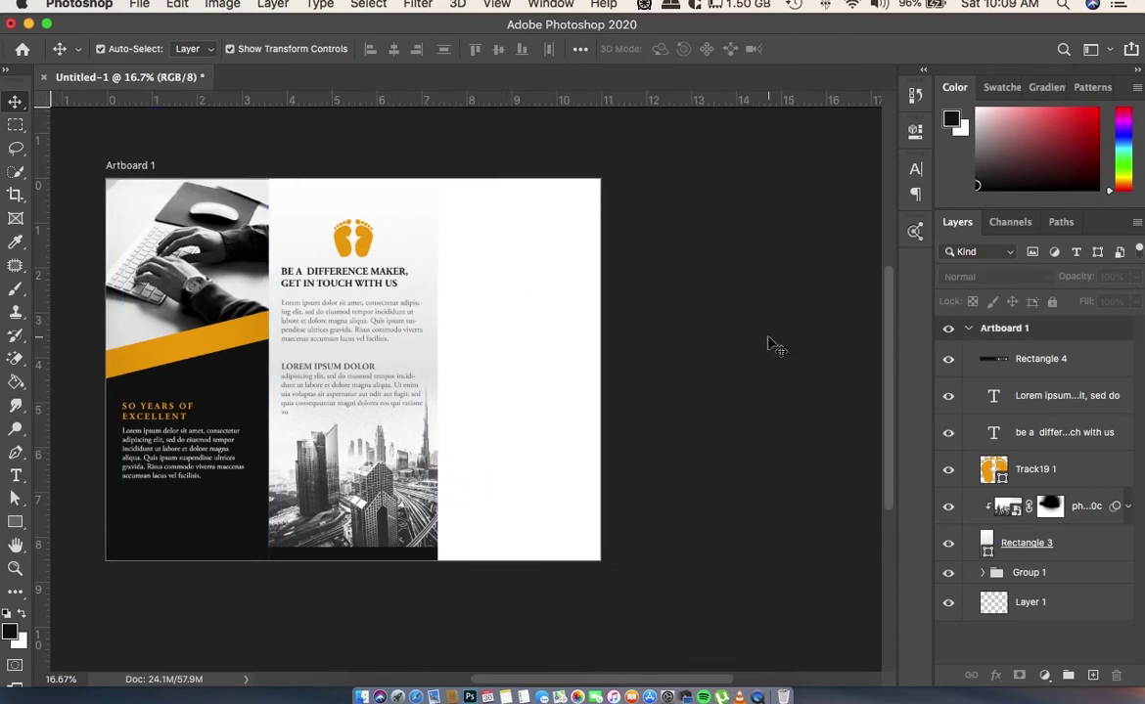
- Group the middle panel layers, Rectangle 4 through Rectangle 3, into Group 2
key("u")
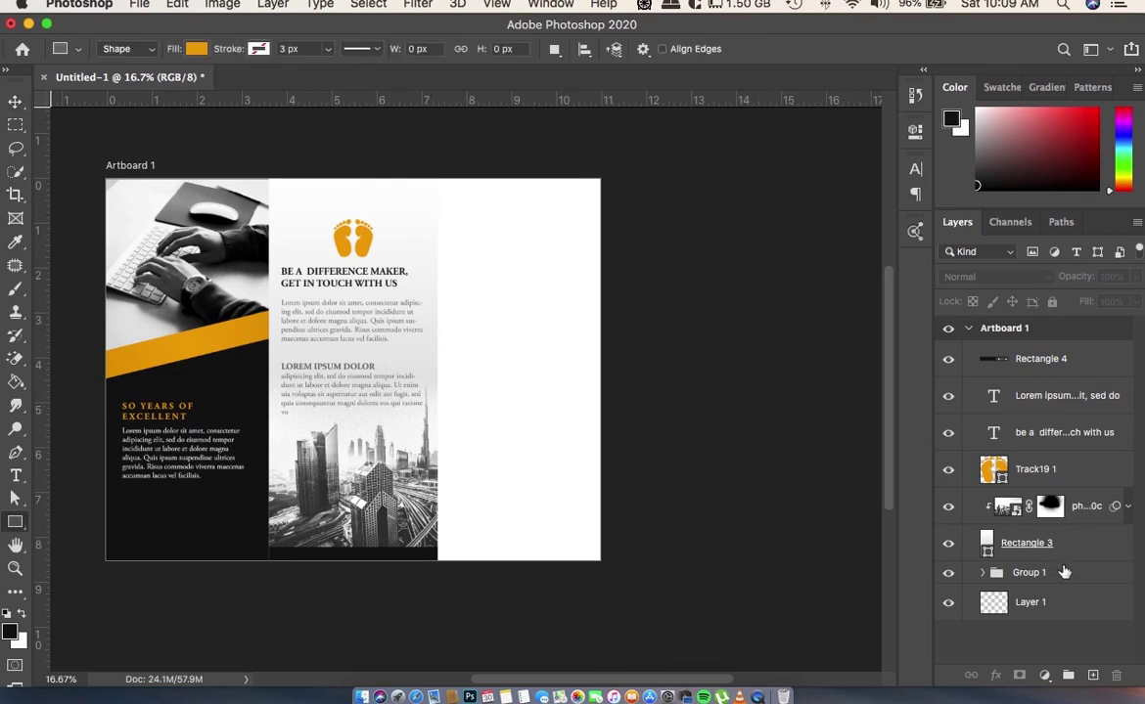
left_click(974, 529)
left_click(969, 349, "shift")
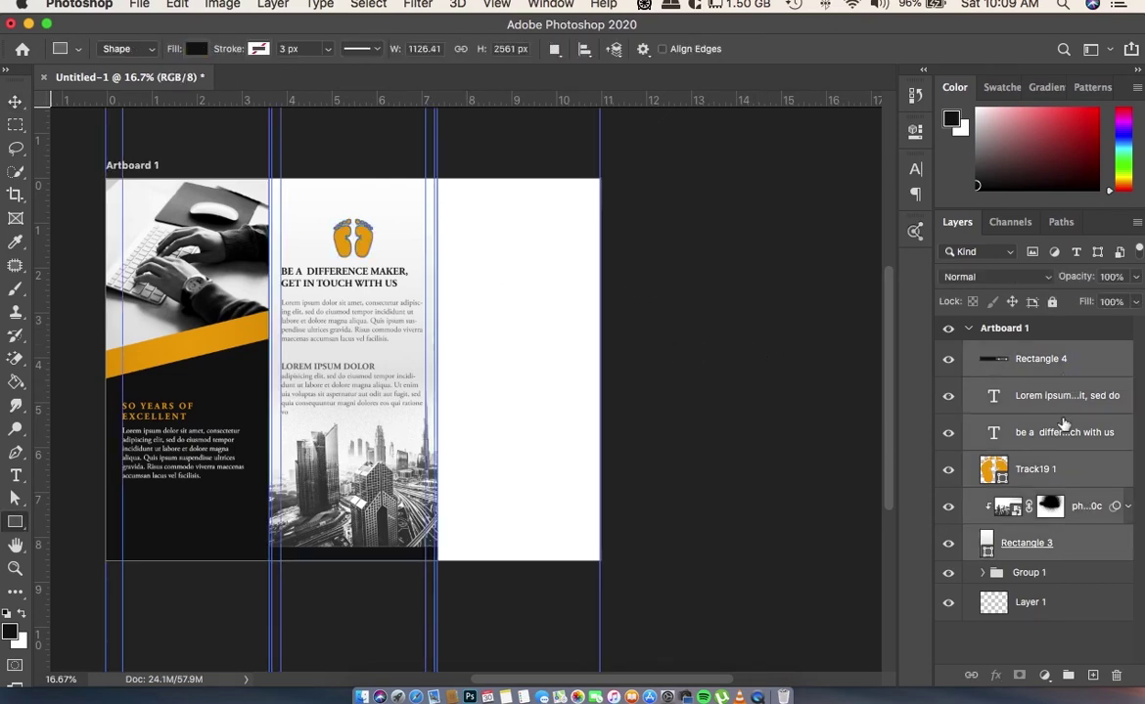
key("super+g")
- Rename Group 1 to 'back 1' and start naming Group 2 'bac…'
left_click(1020, 379)
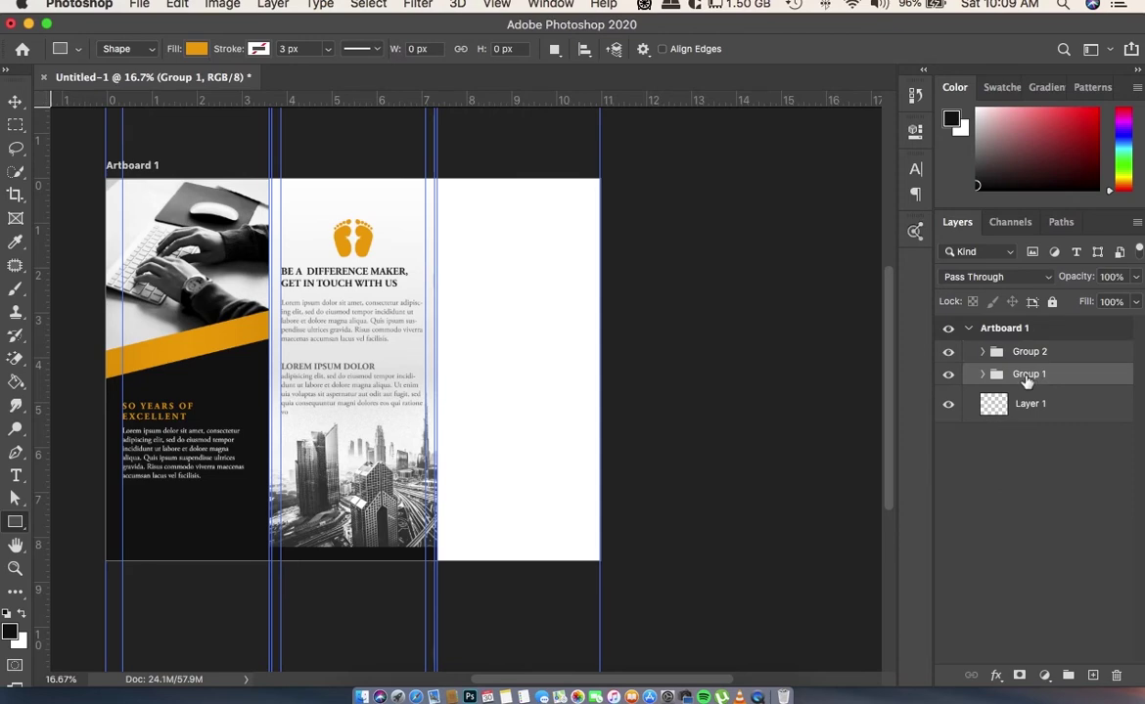
type("back")
key("Return")
left_click(1029, 352)
double_click(1030, 352)
type("bac")
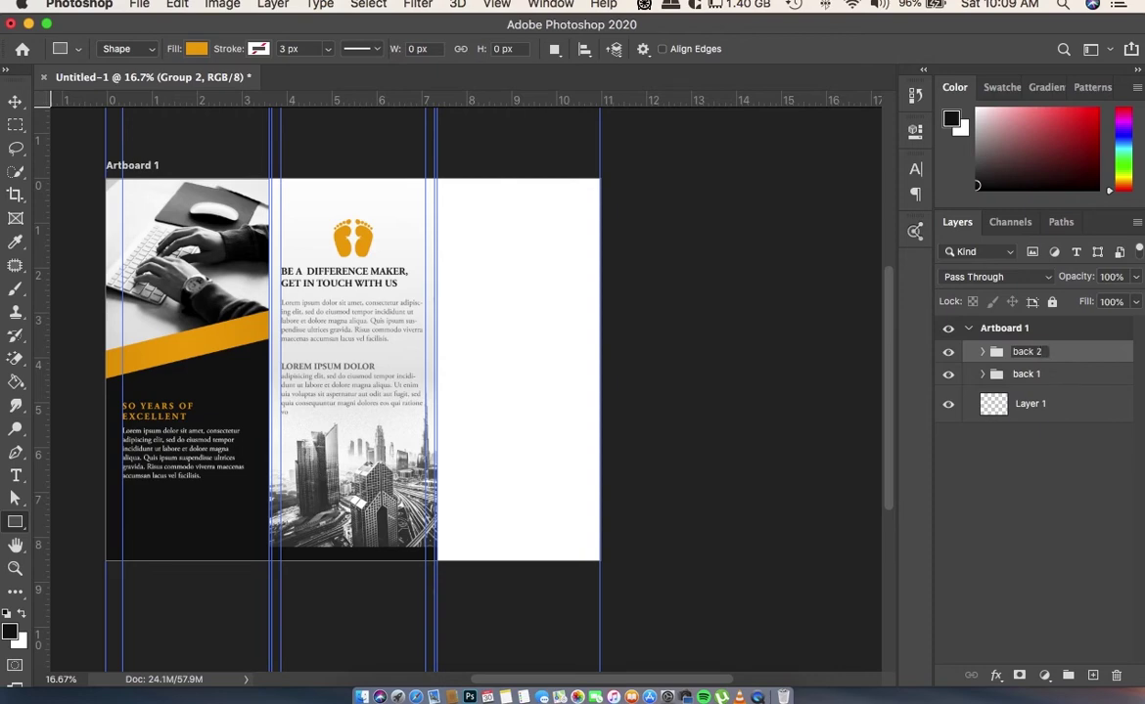
- Commit the 'back 2' group name and draw a black-filled rectangle over the third panel
key("Return")
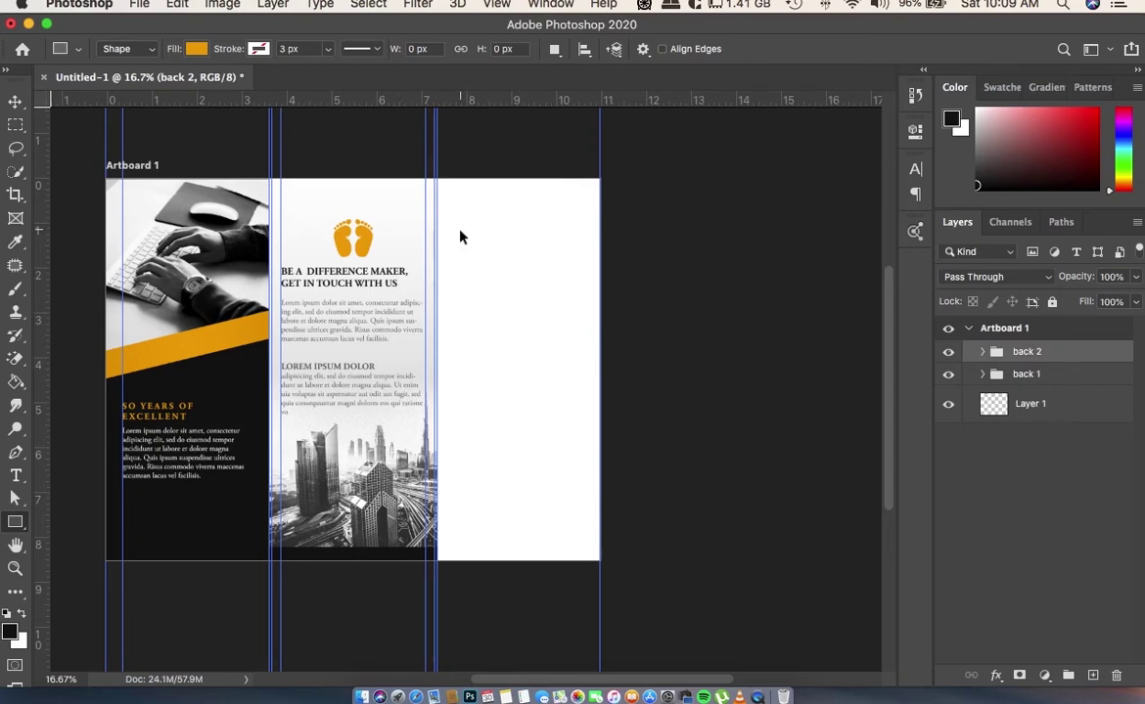
key("super+equal")
scroll(457, 276, "right", 1)
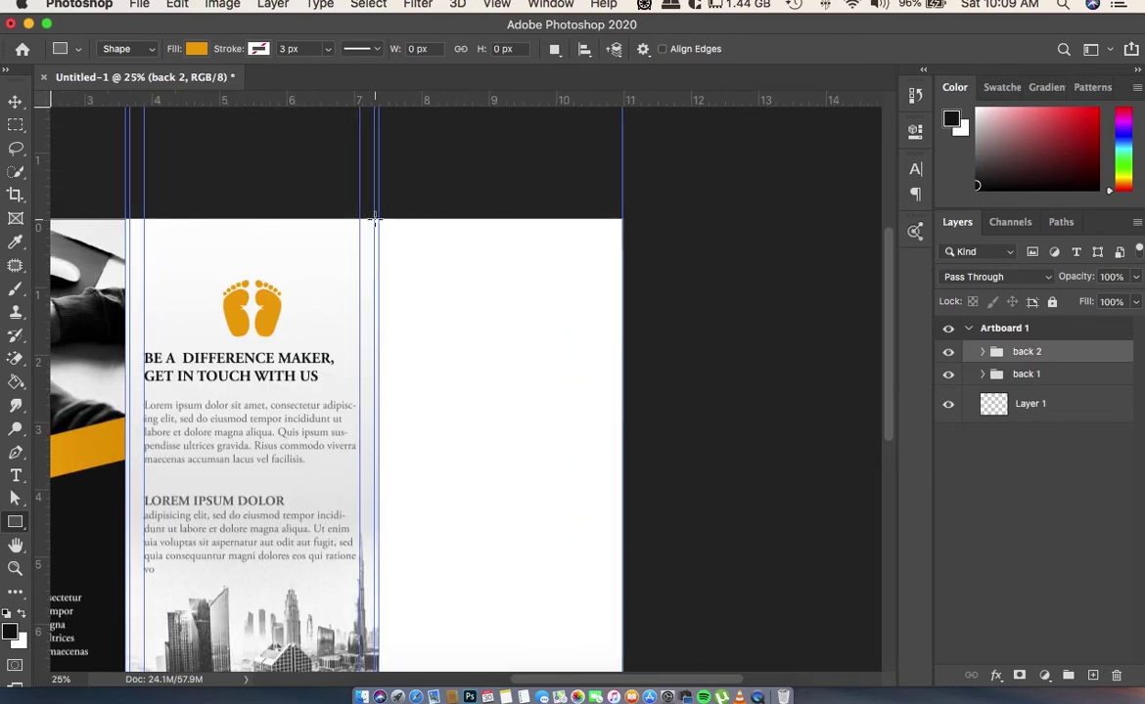
mouse_move(374, 217)
left_mouse_down()
mouse_move(604, 587)
mouse_move(621, 579)
left_mouse_up()
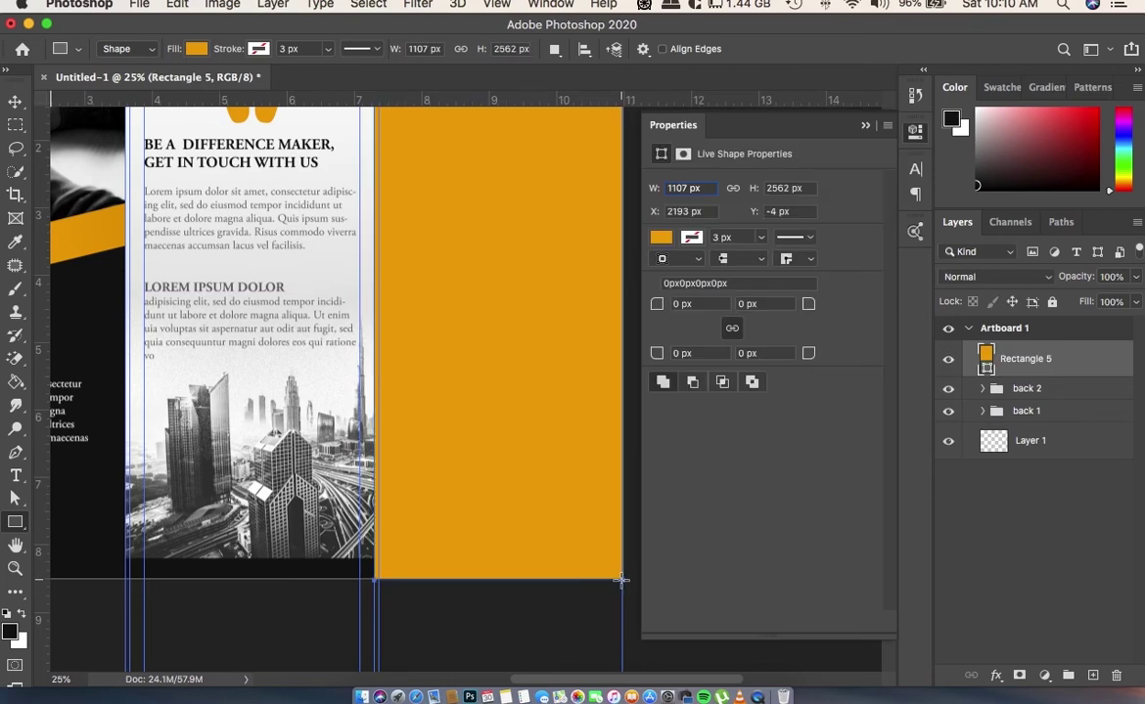
left_click(662, 237)
left_click(689, 331)
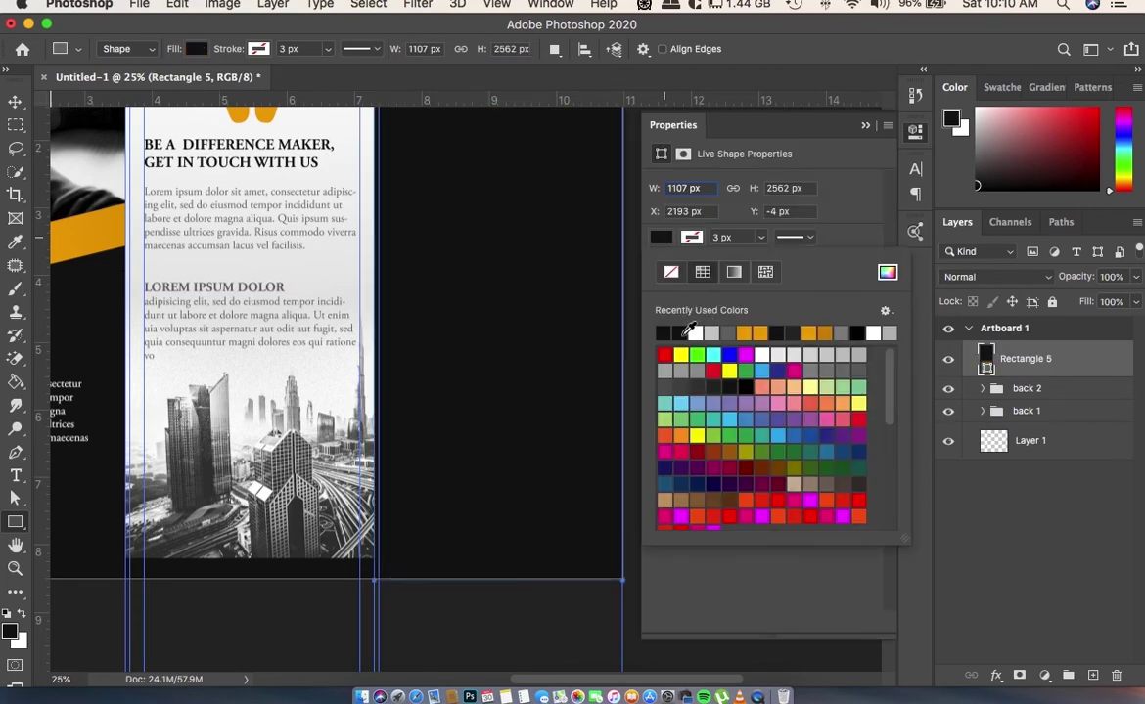
- Dismiss the fill choices and select the orange footprint logo with the Move tool
scroll(498, 330, "left", 3)
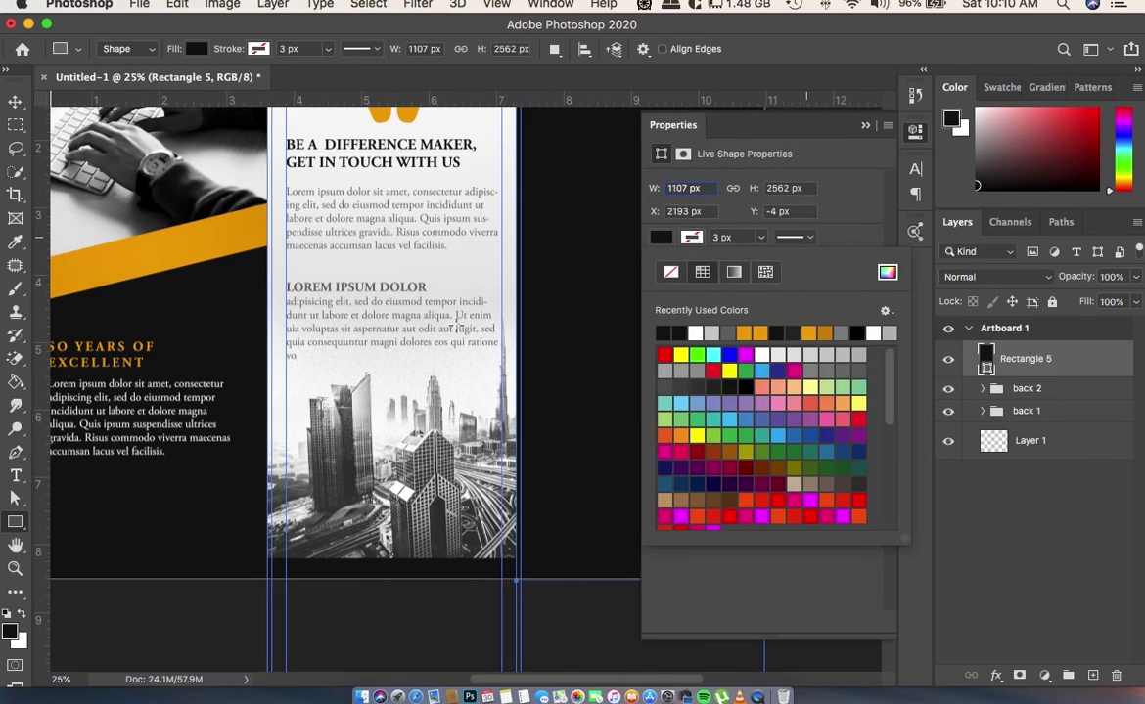
scroll(456, 323, "right", 4)
scroll(457, 323, "up", 1)
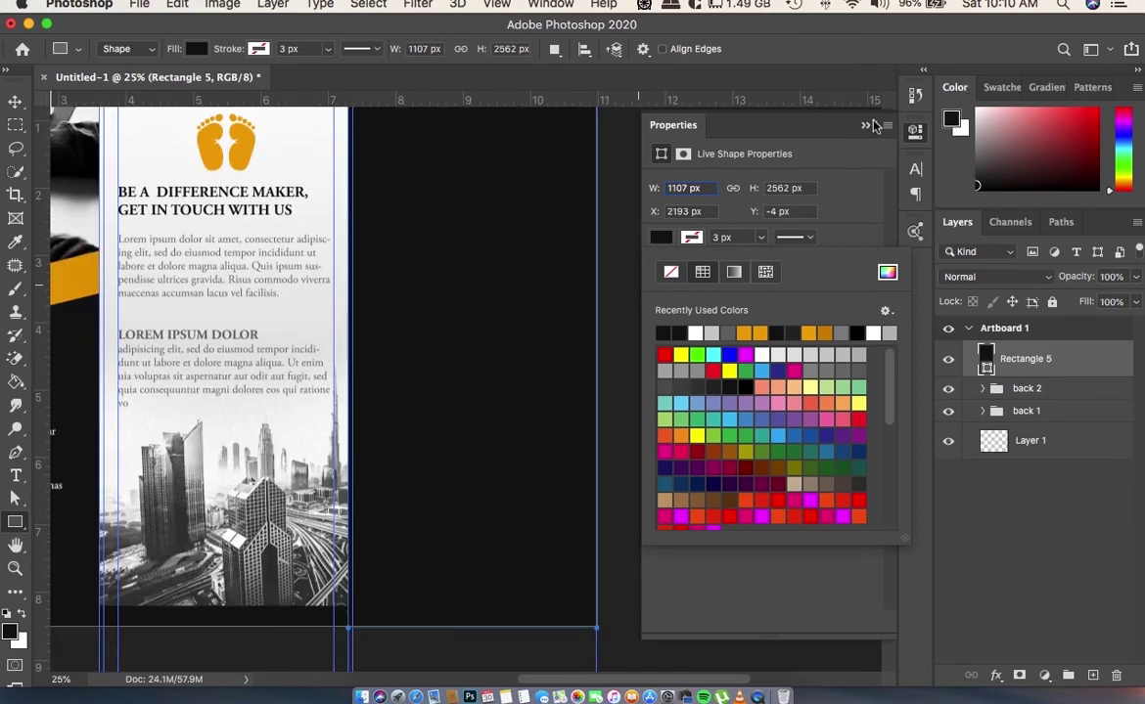
left_click(865, 126)
scroll(648, 169, "up", 3)
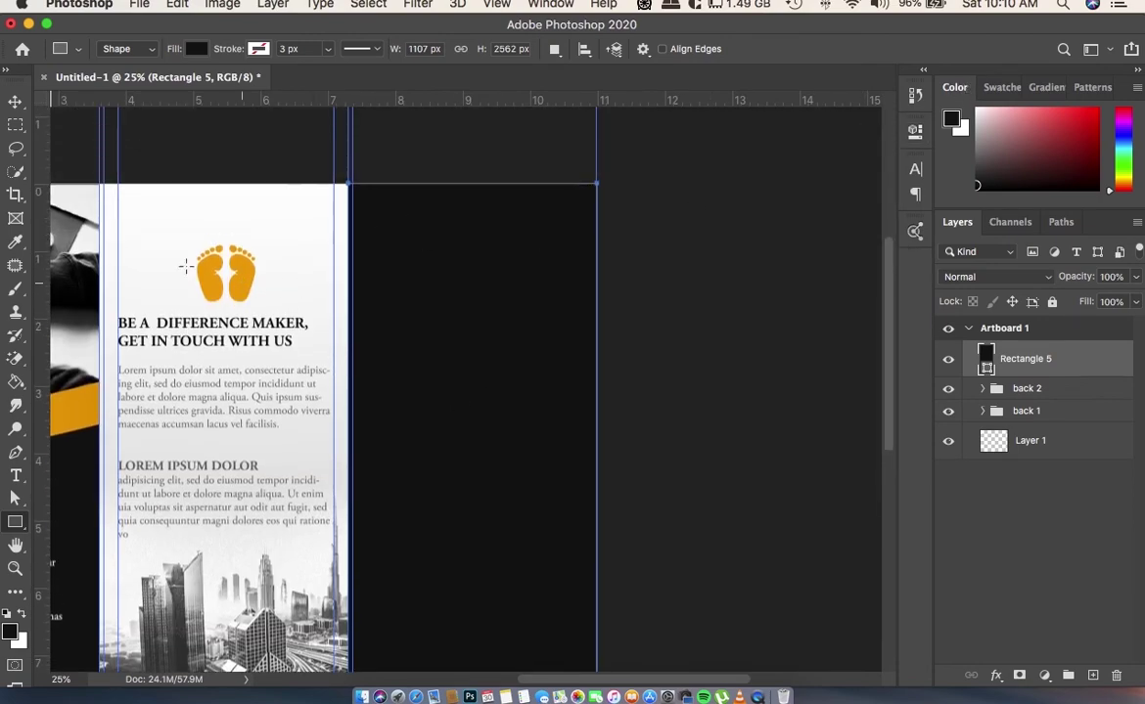
left_click(16, 102)
left_click(231, 256)
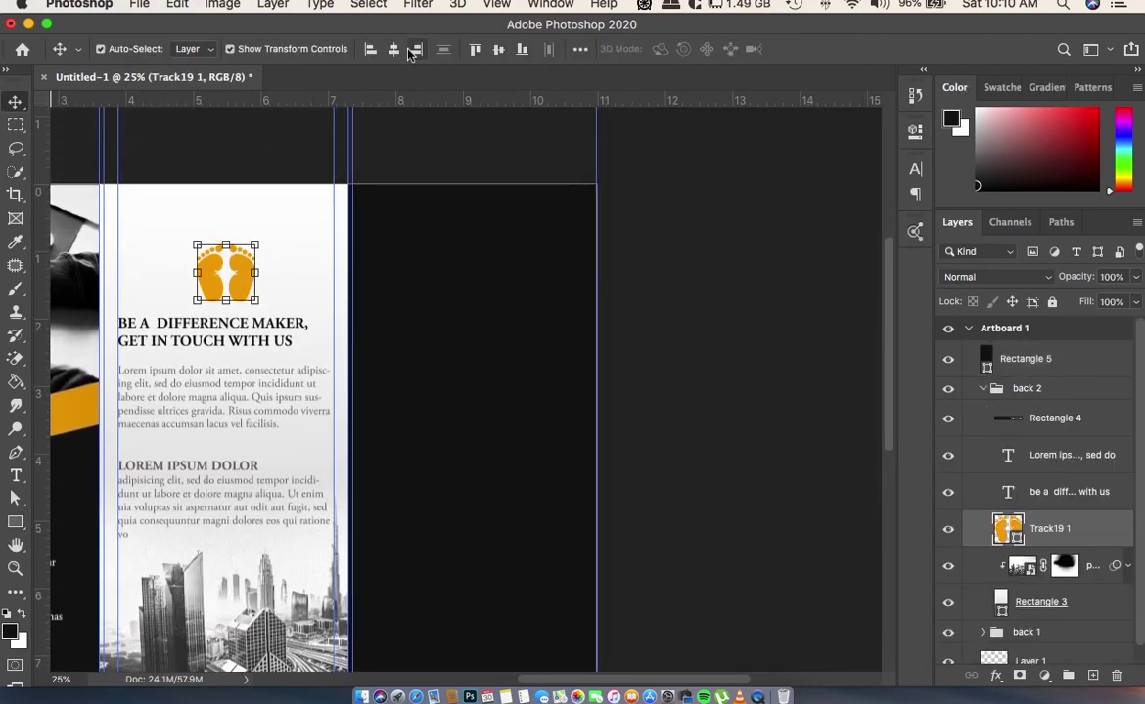
- Duplicate the footprint logo above Rectangle 5, top-right of the black panel, level with the original
left_click_drag(243, 282, 499, 256, "alt")
left_click_drag(1020, 525, 1049, 343)
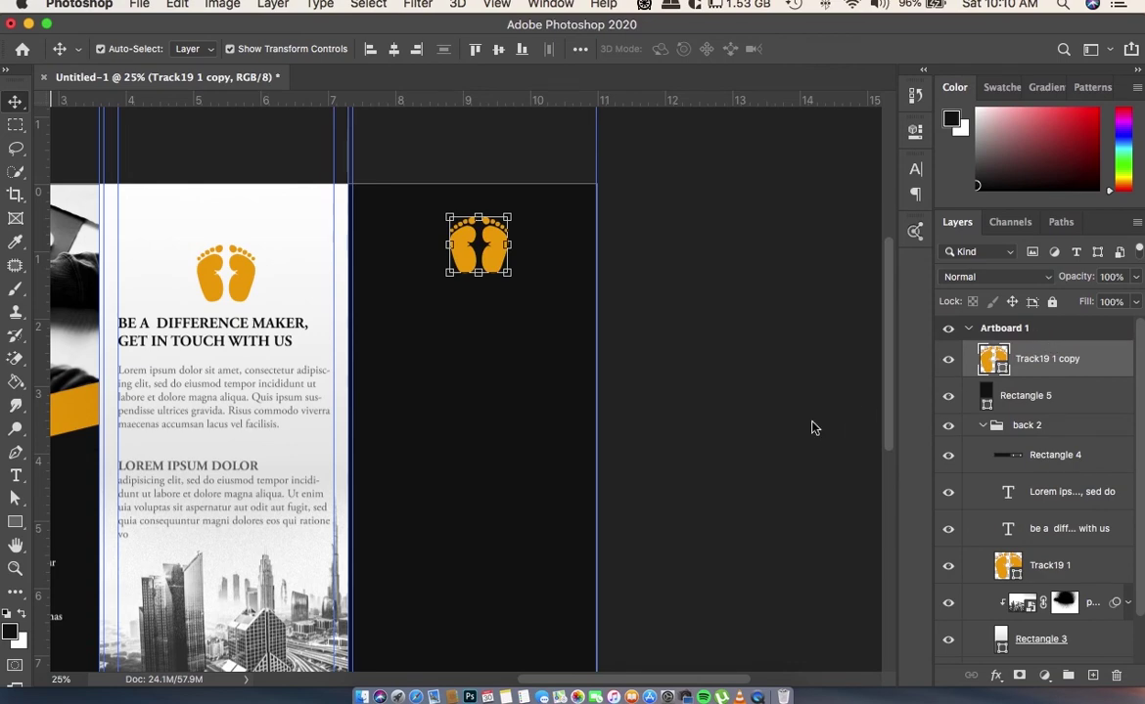
left_click(802, 438)
left_click(498, 264)
left_click_drag(499, 264, 556, 289)
left_click_drag(556, 288, 569, 271)
- Start a new text box on the black panel below the logo copy
left_click(723, 349)
key("t")
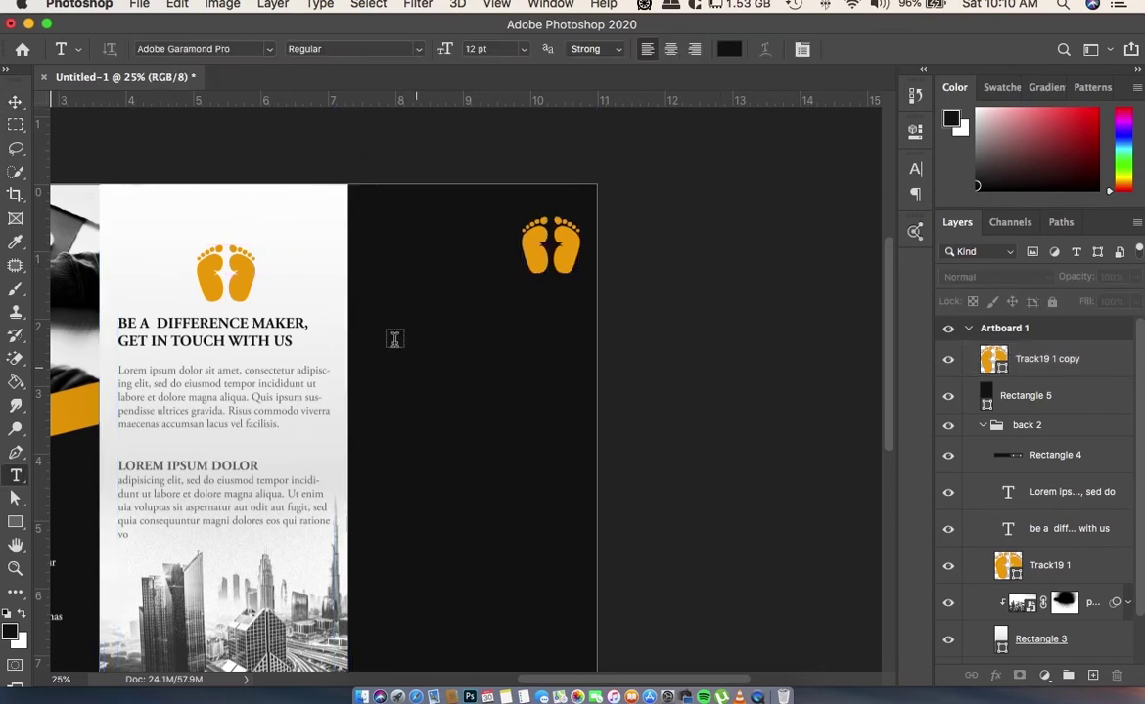
left_click(390, 335)
key("BackSpace")
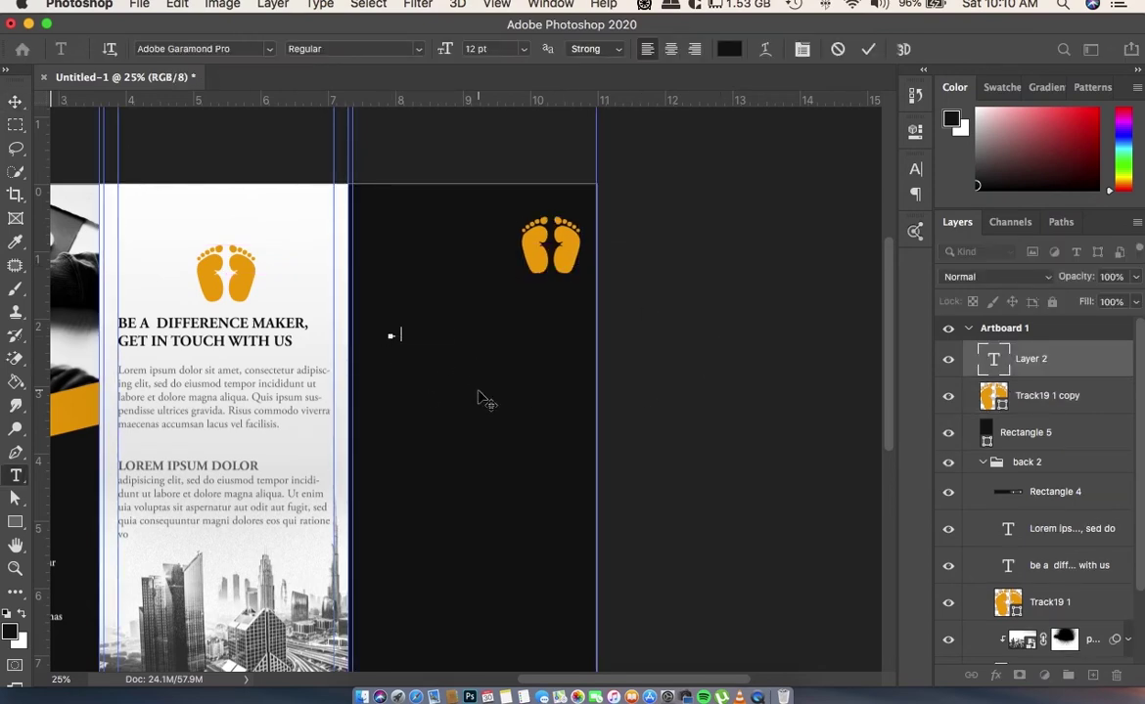
type("a")
- Set the text colour to white #ffffff and enter the headline 'The step-foot spart'
left_click(950, 119)
type("ffffff")
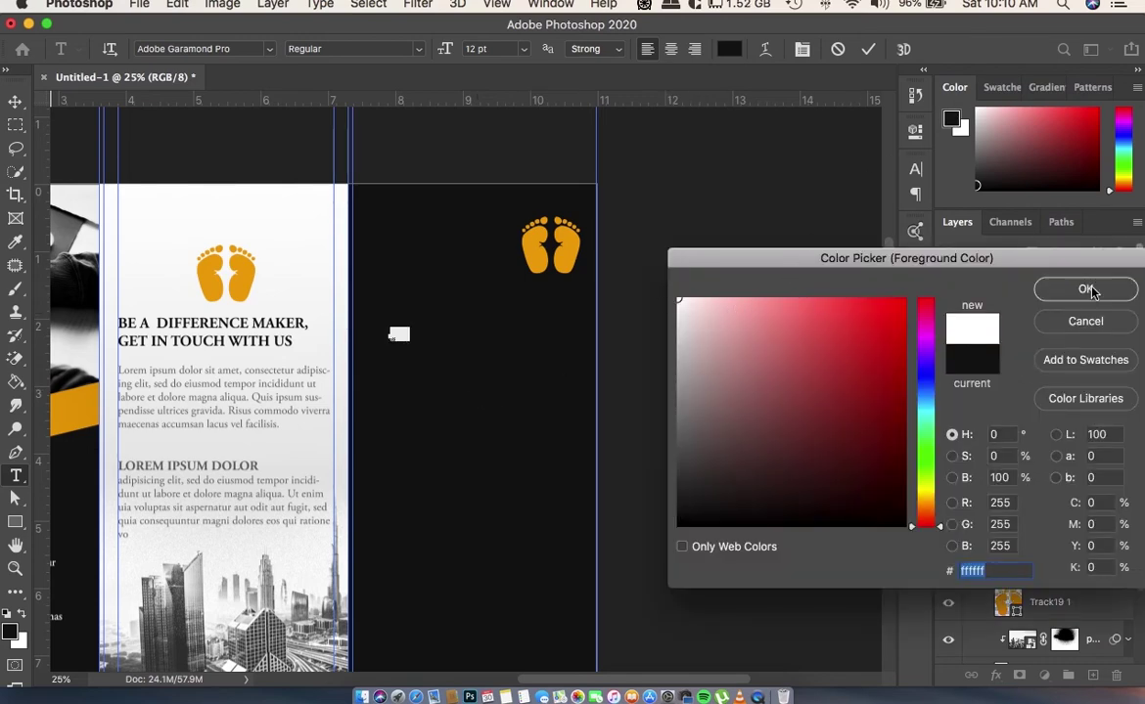
left_click(1086, 290)
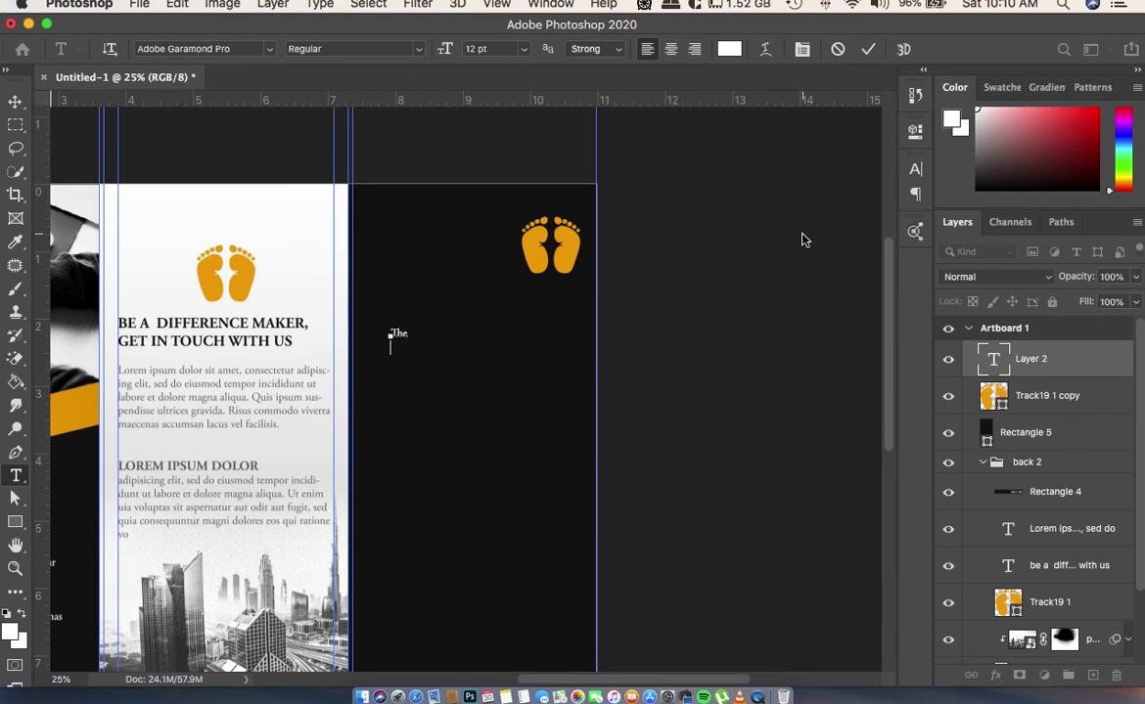
left_click(392, 332)
type("The")
type("ps")
key("super+a")
key("super+t")
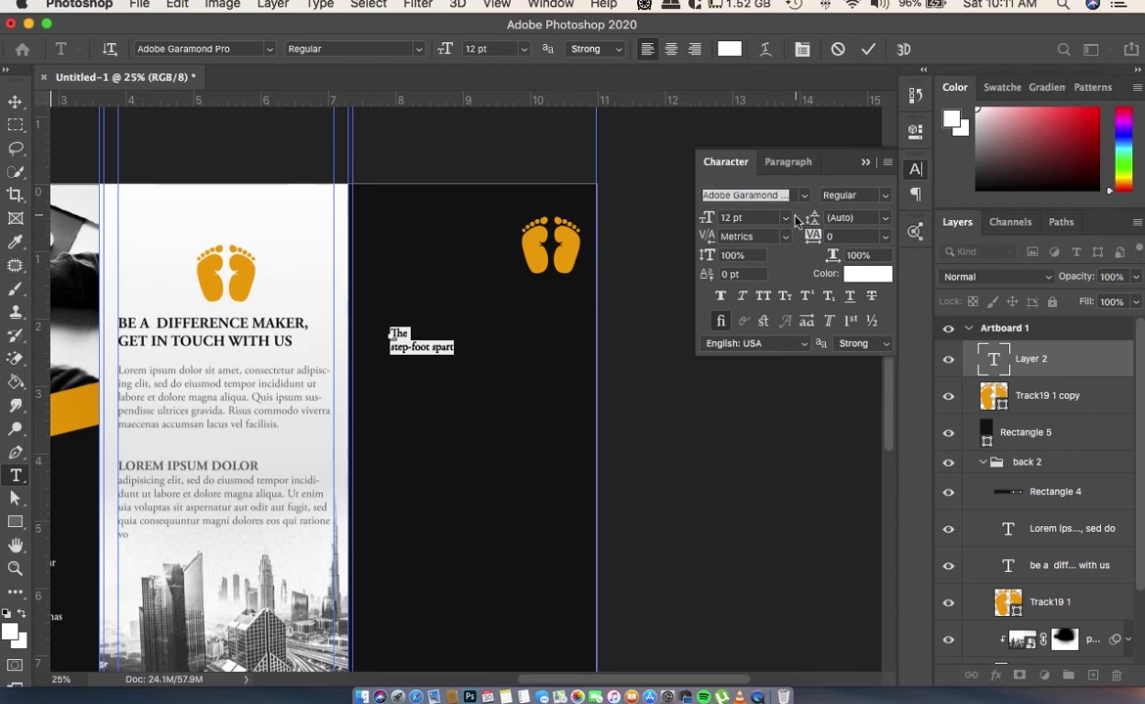
- Make the headline 24 pt All Caps and position it within the panel
left_click(785, 217)
left_click(765, 367)
left_click(785, 220)
left_click(759, 393)
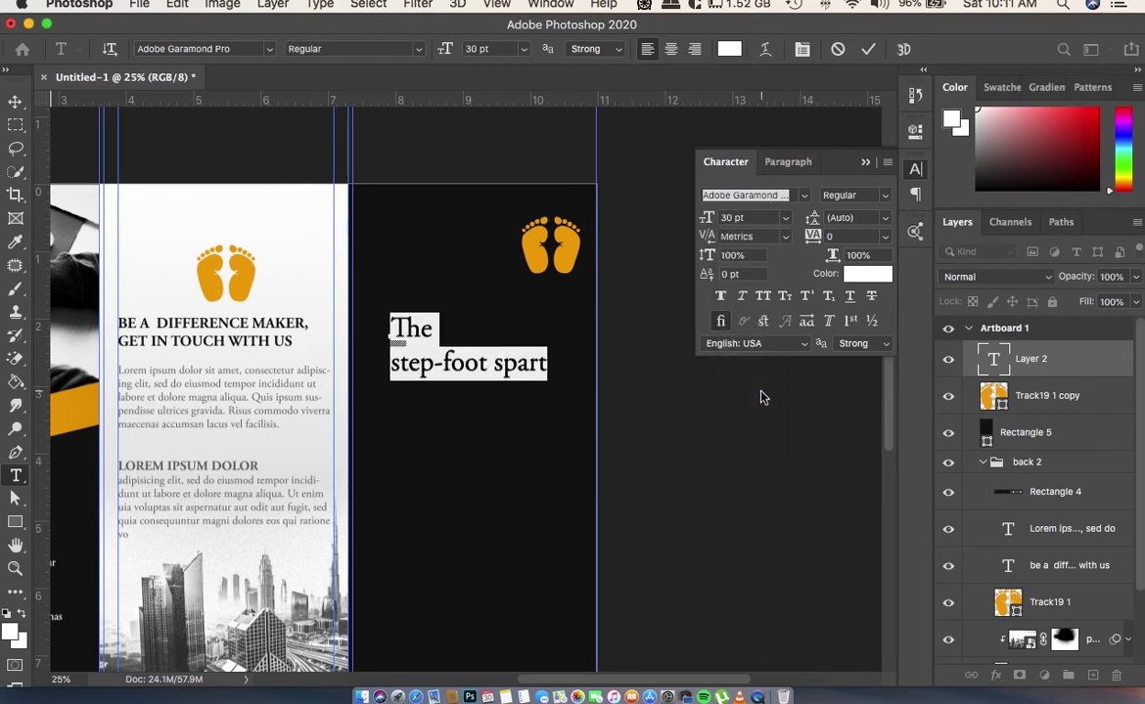
left_click(762, 297)
left_click_drag(541, 418, 501, 414)
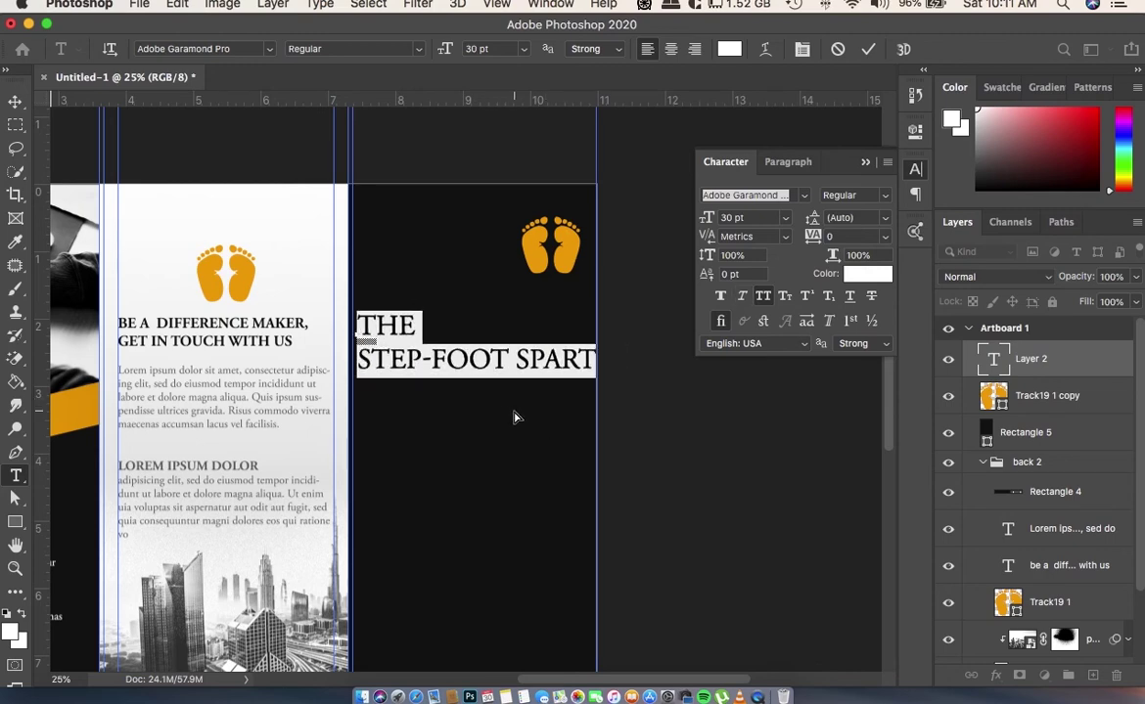
left_click(785, 217)
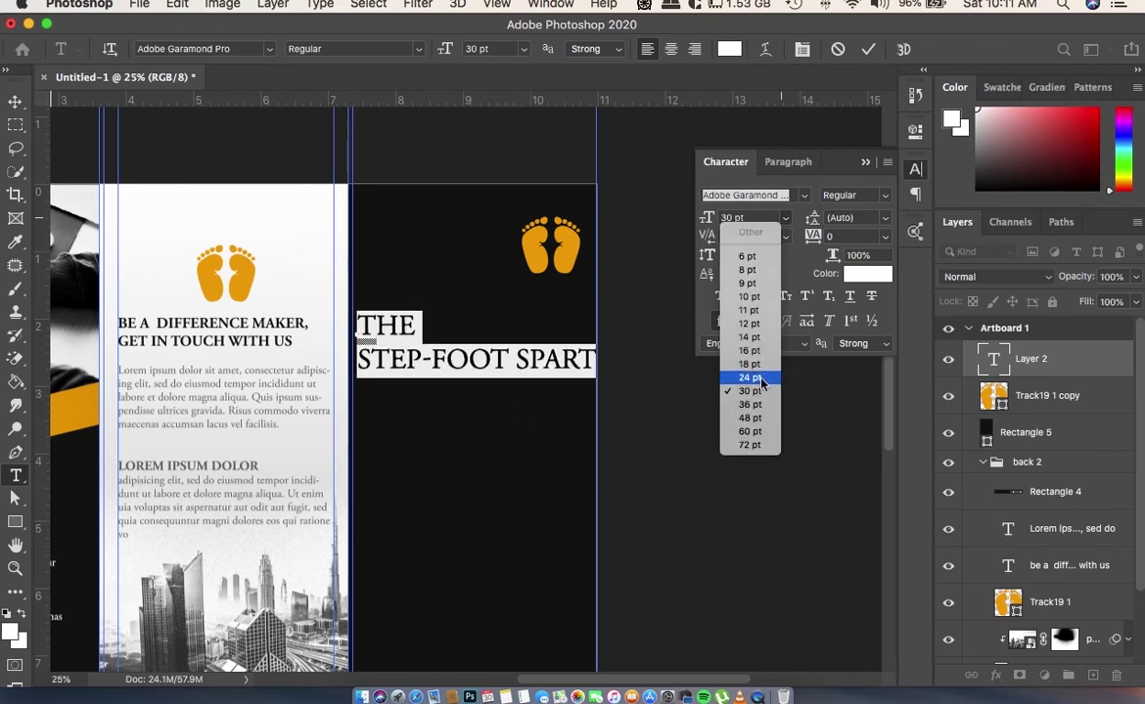
left_click(759, 381)
left_click_drag(478, 404, 502, 402)
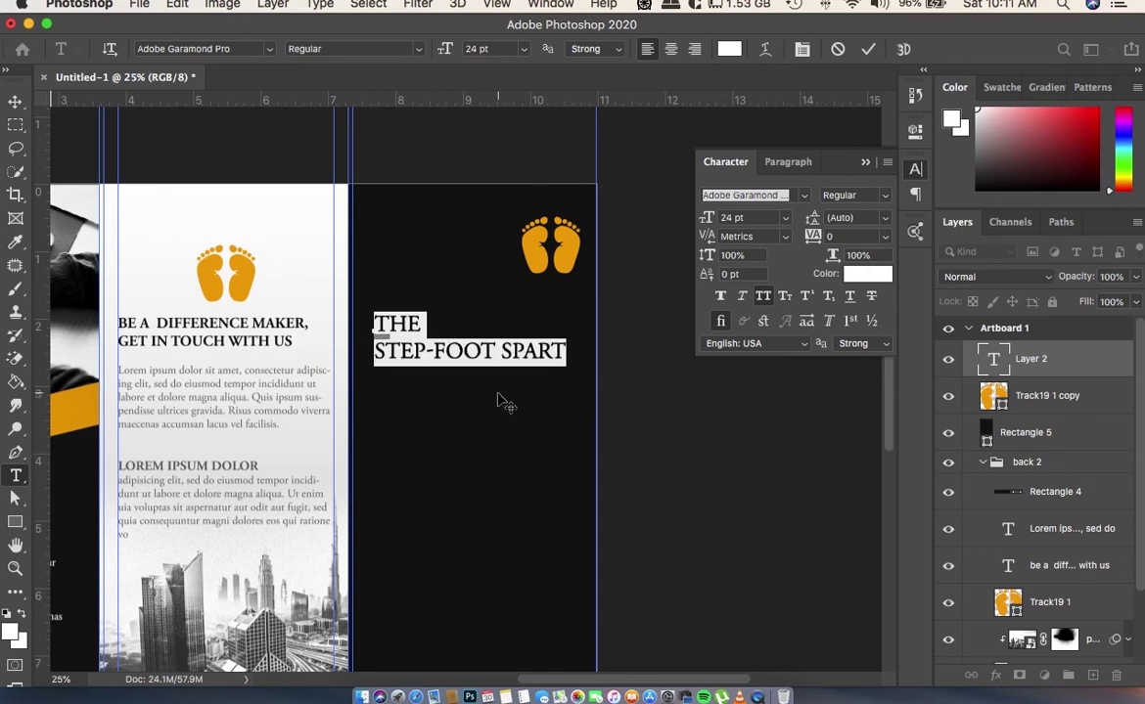
- Add a third headline line reading 'DESIGNING' and commit the text
left_click(558, 349)
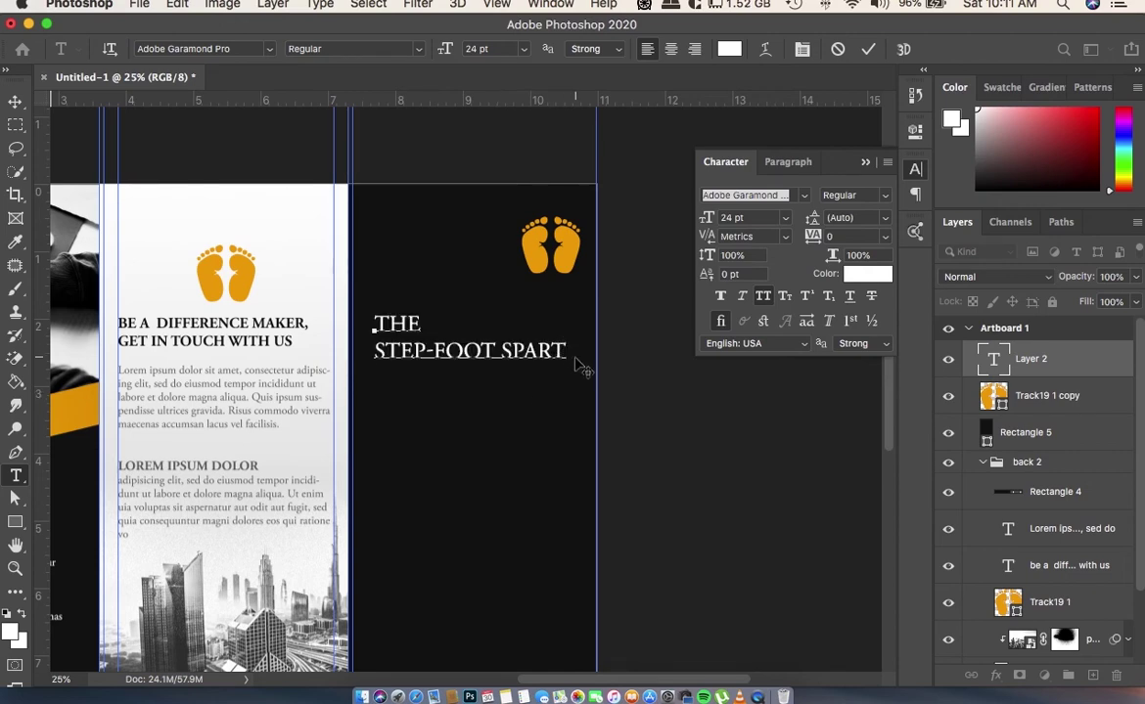
type("GR ")
type("PH")
key("BackSpace")
key("BackSpace")
key("BackSpace")
type("DESIGN")
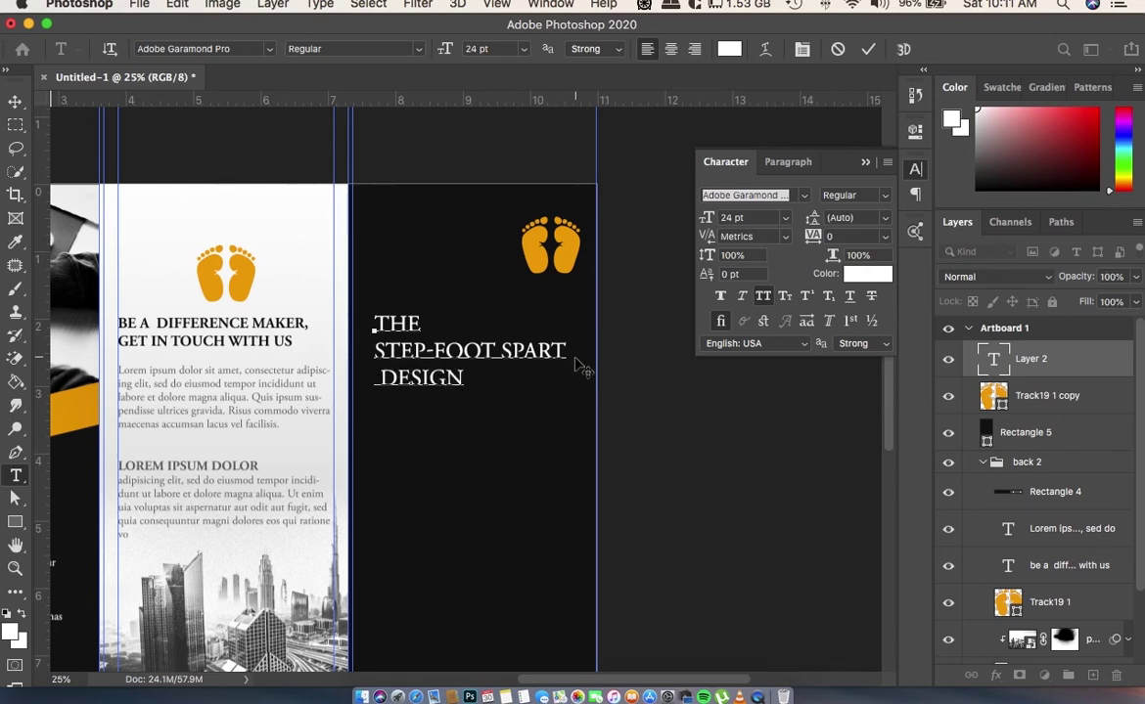
type("E")
key("BackSpace")
key("BackSpace")
type("NG")
left_click(16, 102)
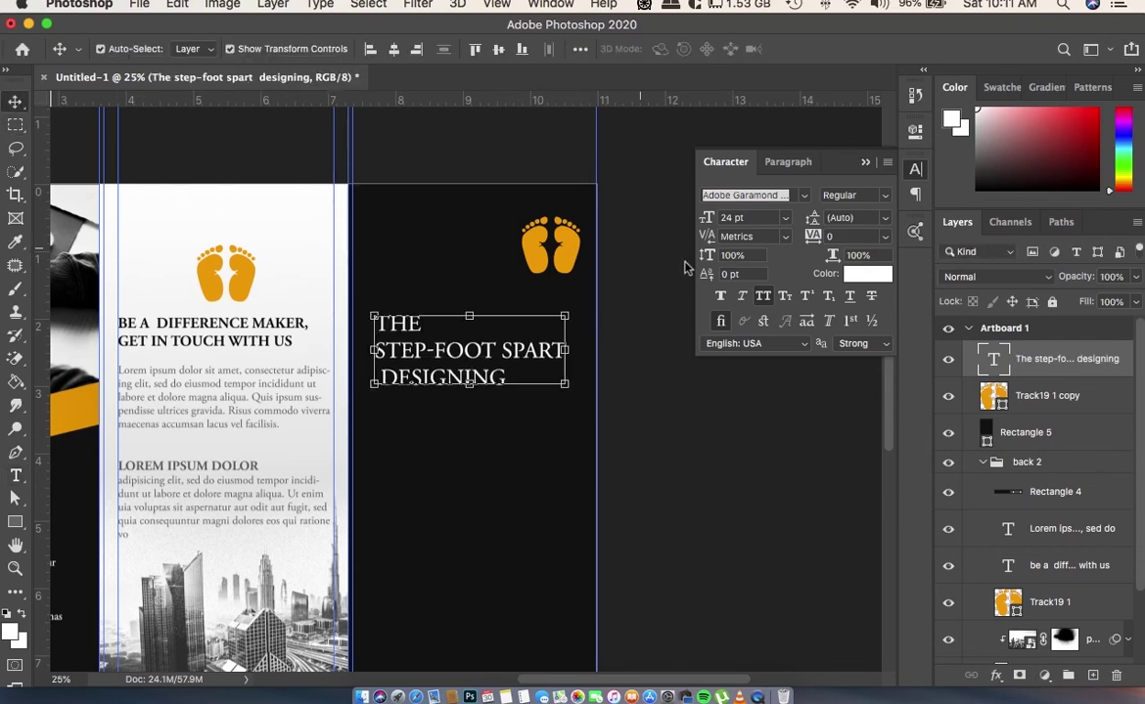
- Recolour the headline text with the footprint orange #eea406
double_click(455, 377)
key("super+a")
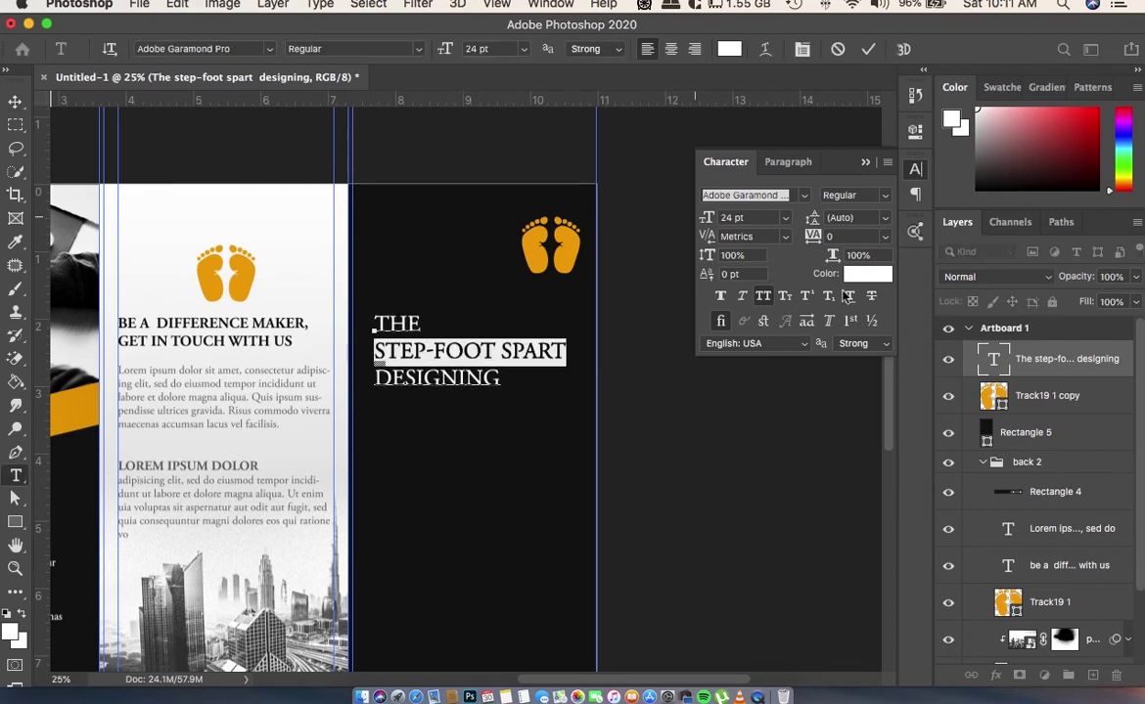
left_click(868, 273)
left_click(528, 243)
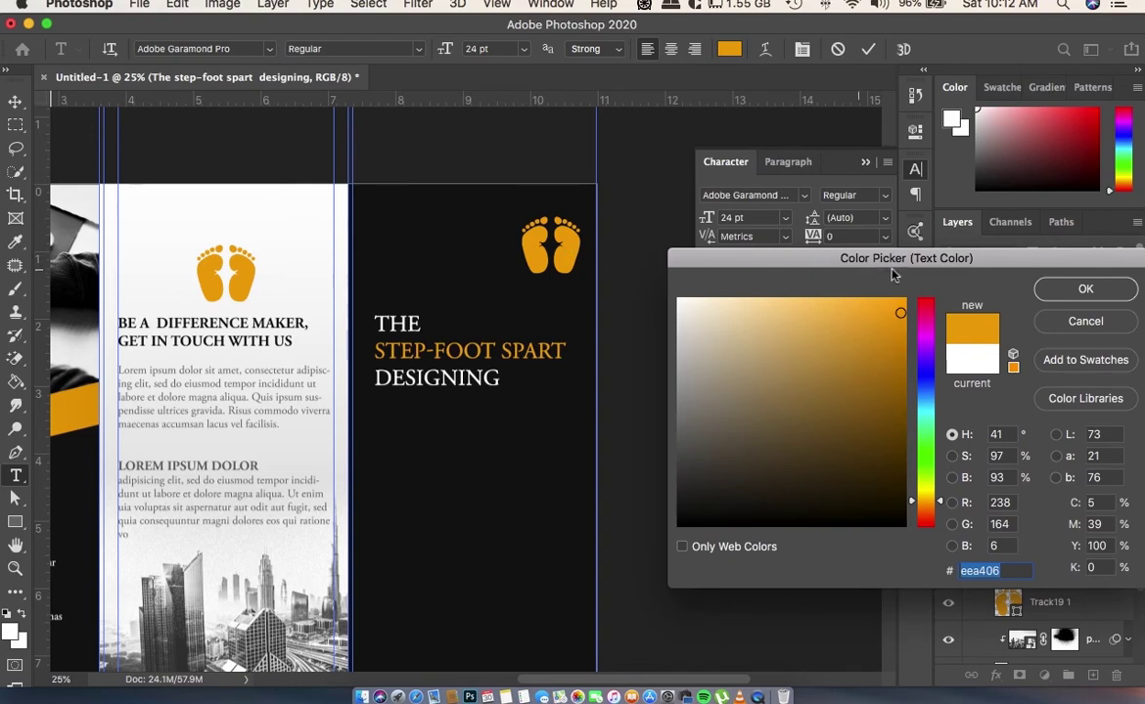
left_click(1052, 288)
- Set the whole three-line headline to Adobe Garamond Pro Bold and commit it
key("super+a")
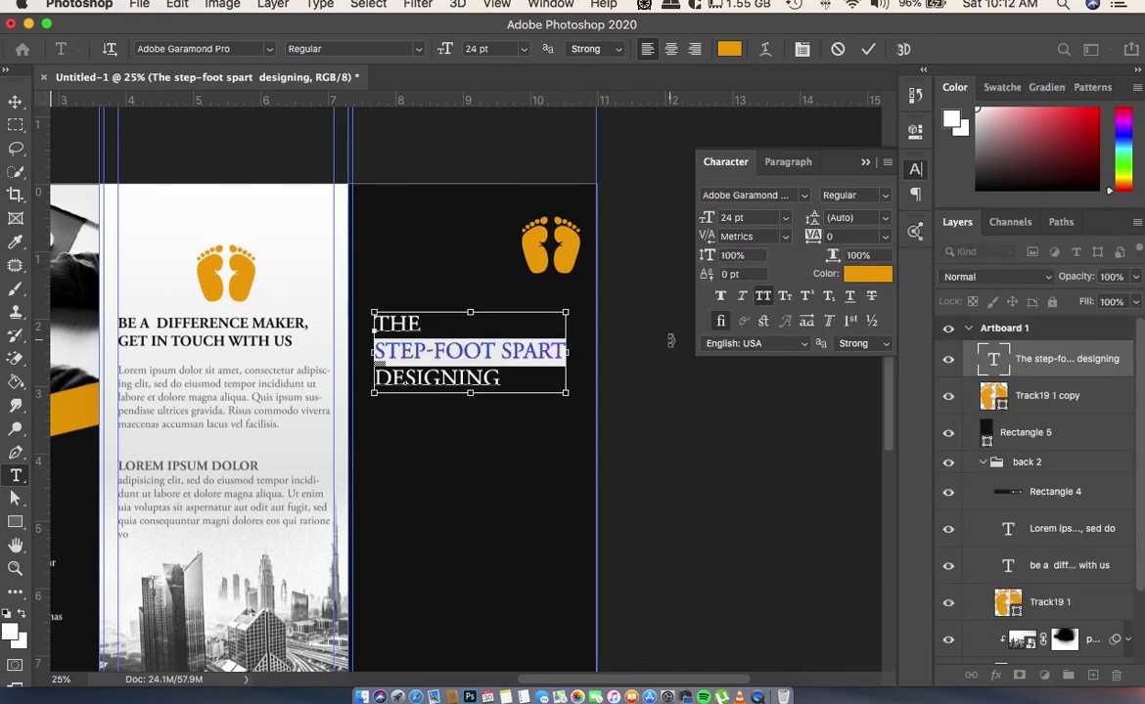
left_click(885, 195)
left_click(861, 213)
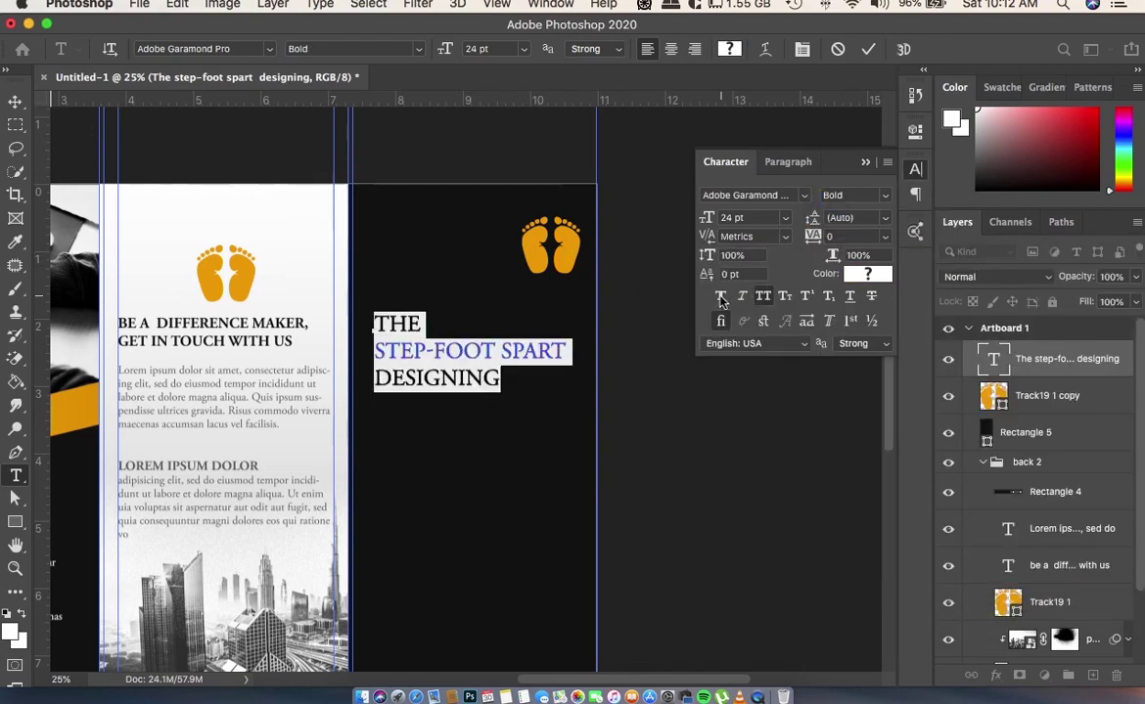
key("Escape")
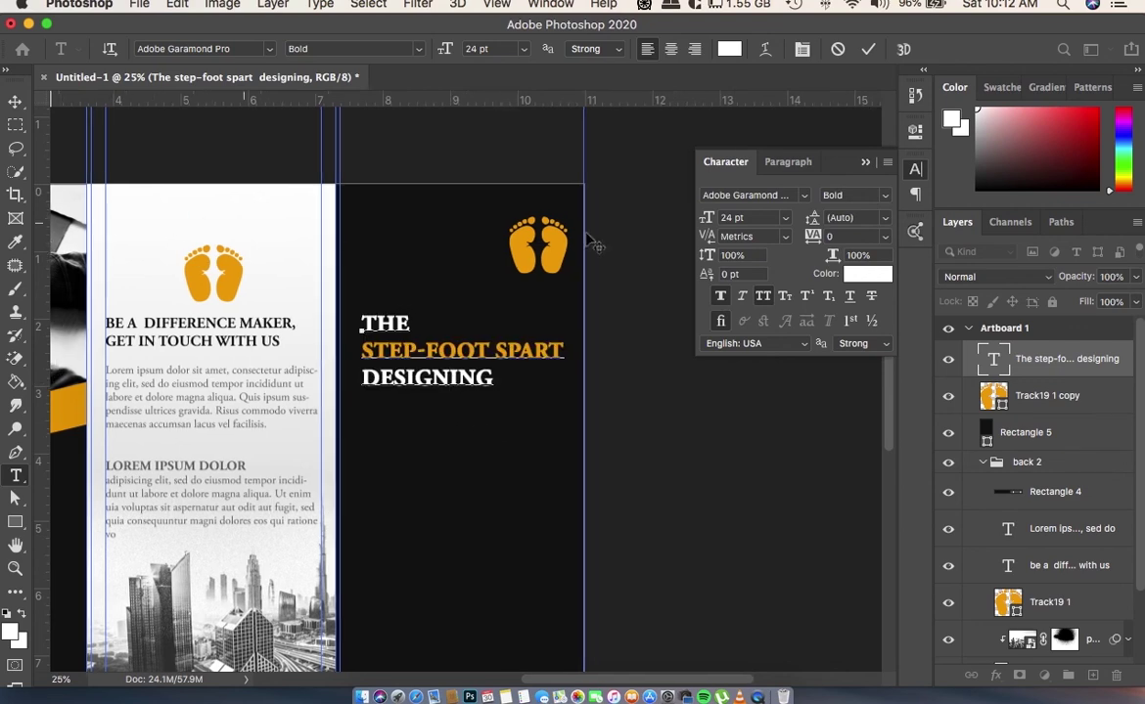
scroll(593, 243, "right", 2)
left_click(16, 101)
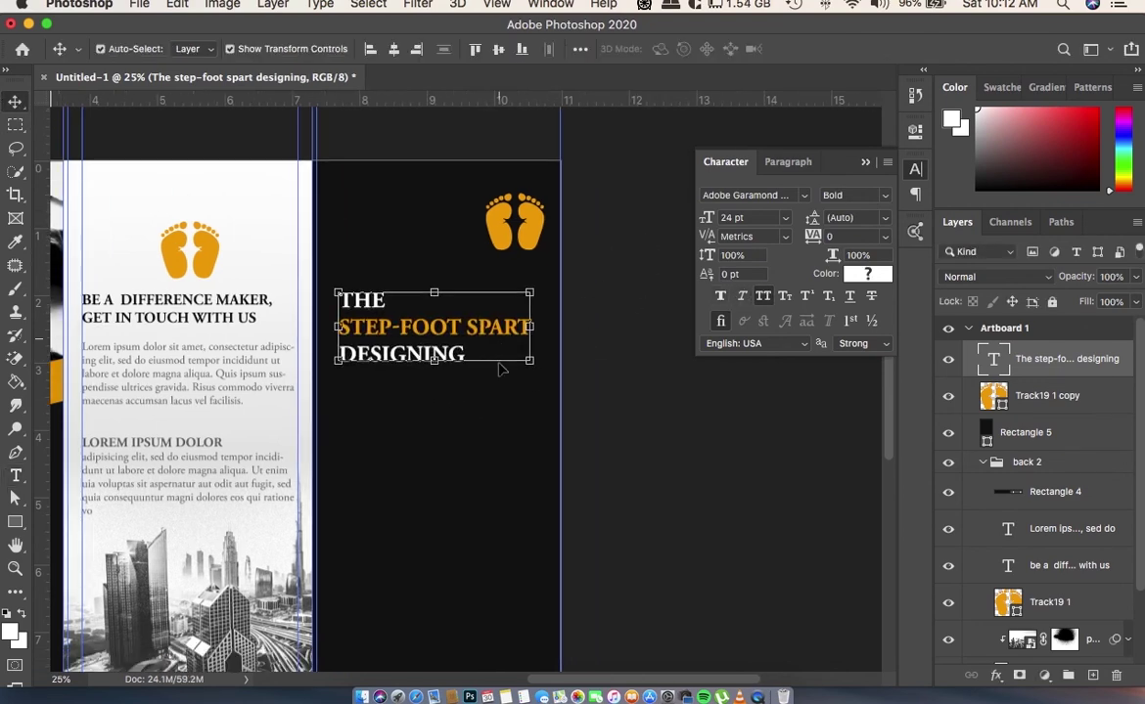
- Deselect the headline and set the font size to 12 pt
scroll(535, 375, "down", 3)
scroll(535, 374, "down", 3)
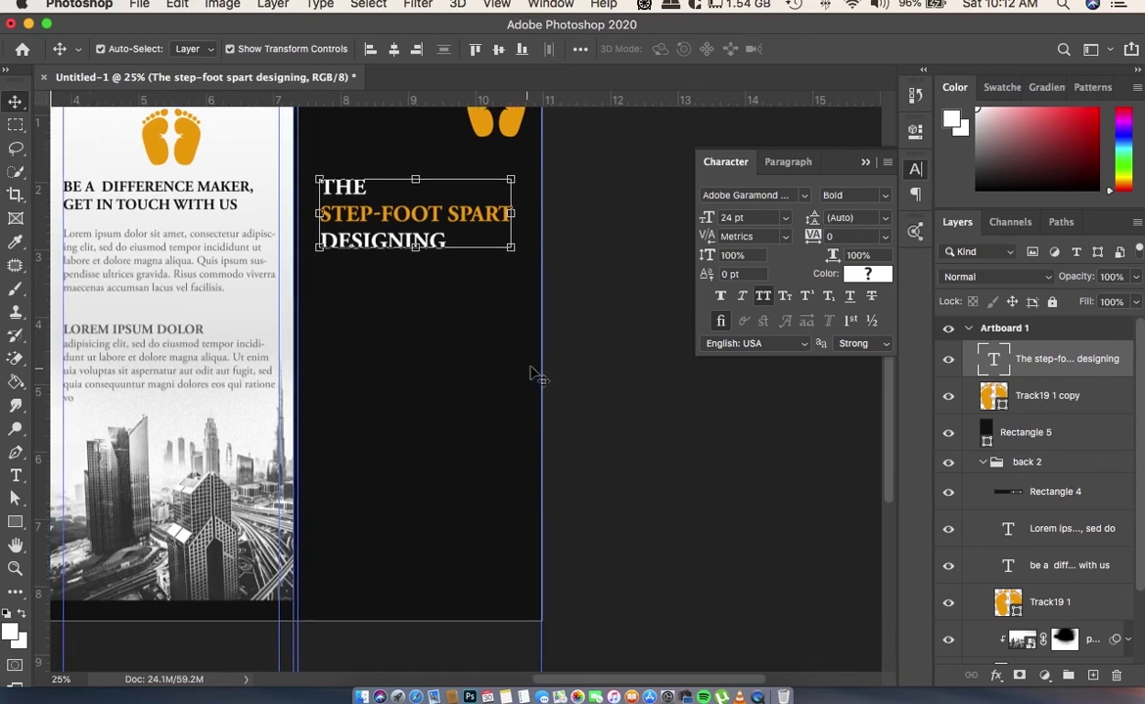
left_click(782, 390)
left_click(784, 218)
left_click(748, 323)
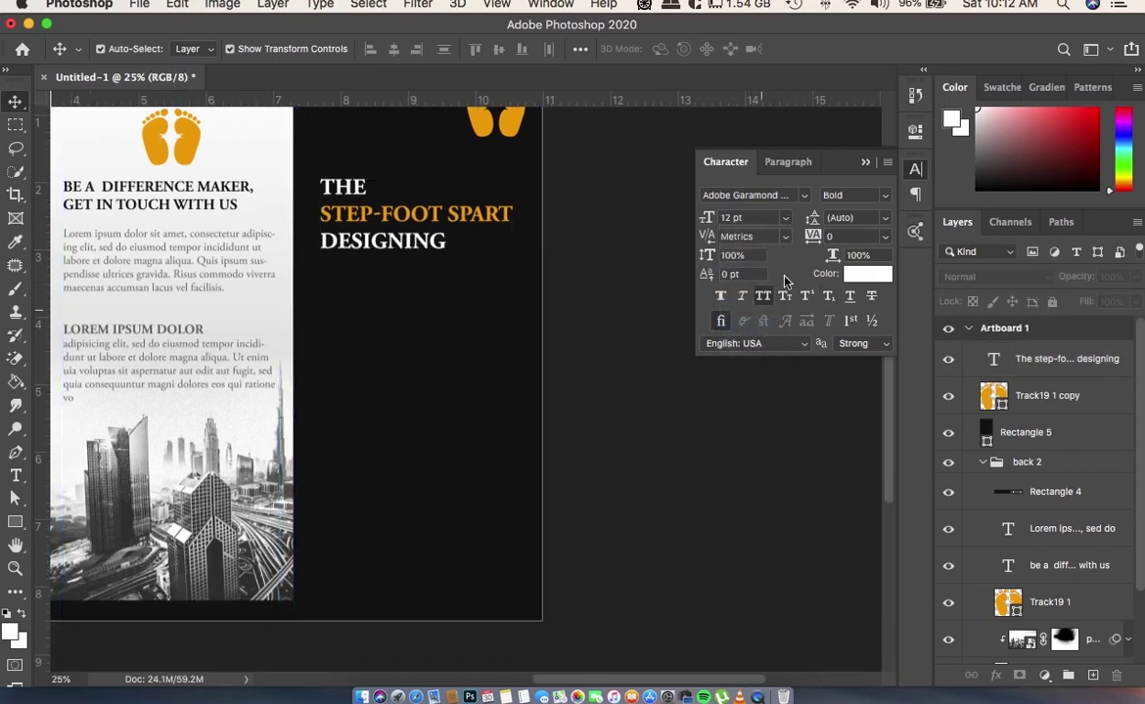
- Switch the font style to Regular and add a vertical guide at the panel's left margin
left_click(851, 194)
left_click(846, 187)
key("t")
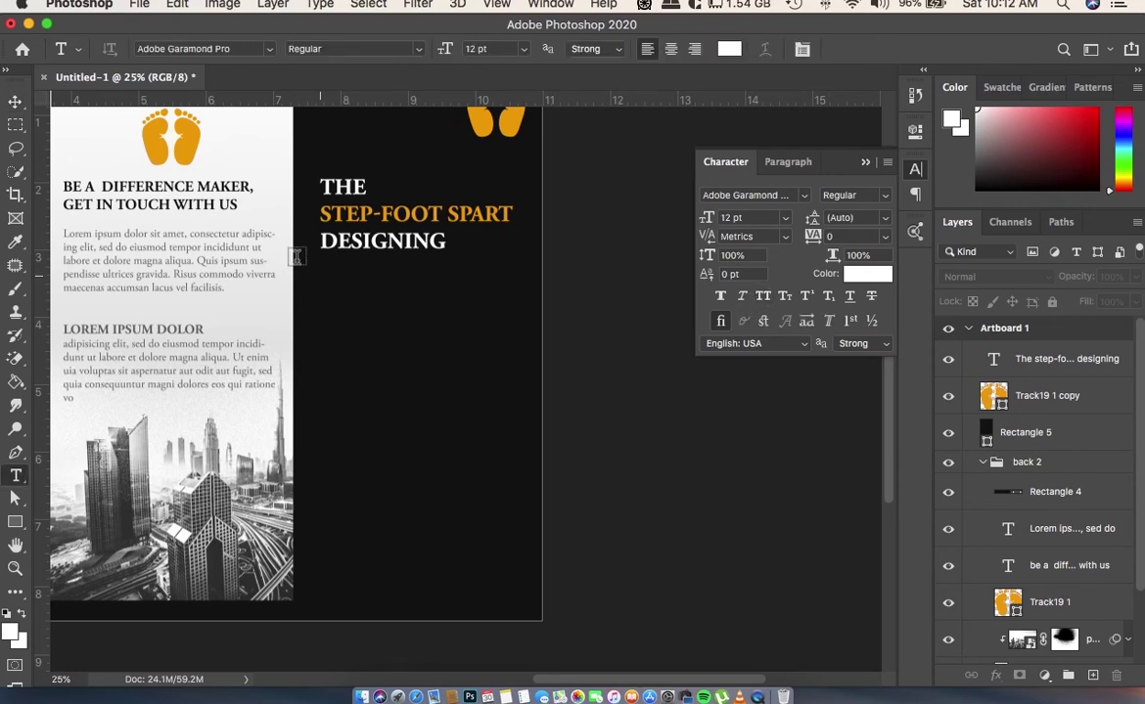
mouse_move(41, 137)
left_mouse_down()
mouse_move(322, 277)
mouse_move(496, 293)
left_mouse_up()
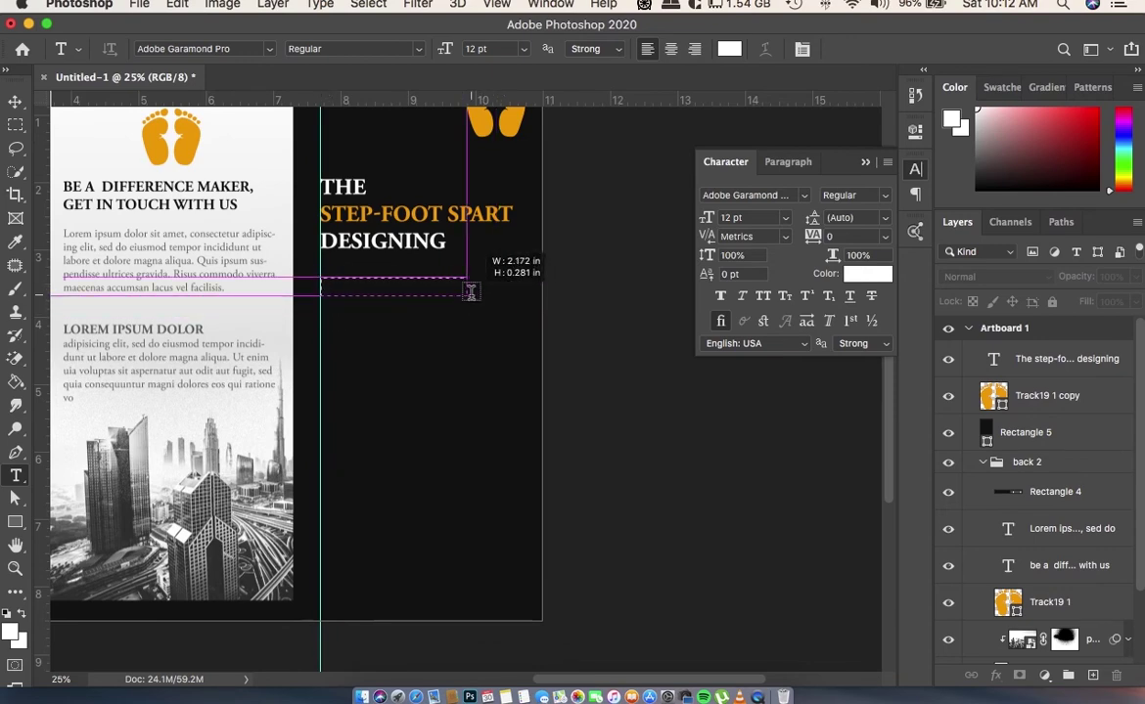
- Draw a two-line Lorem ipsum placeholder text box below the headline
left_click_drag(496, 294, 480, 296)
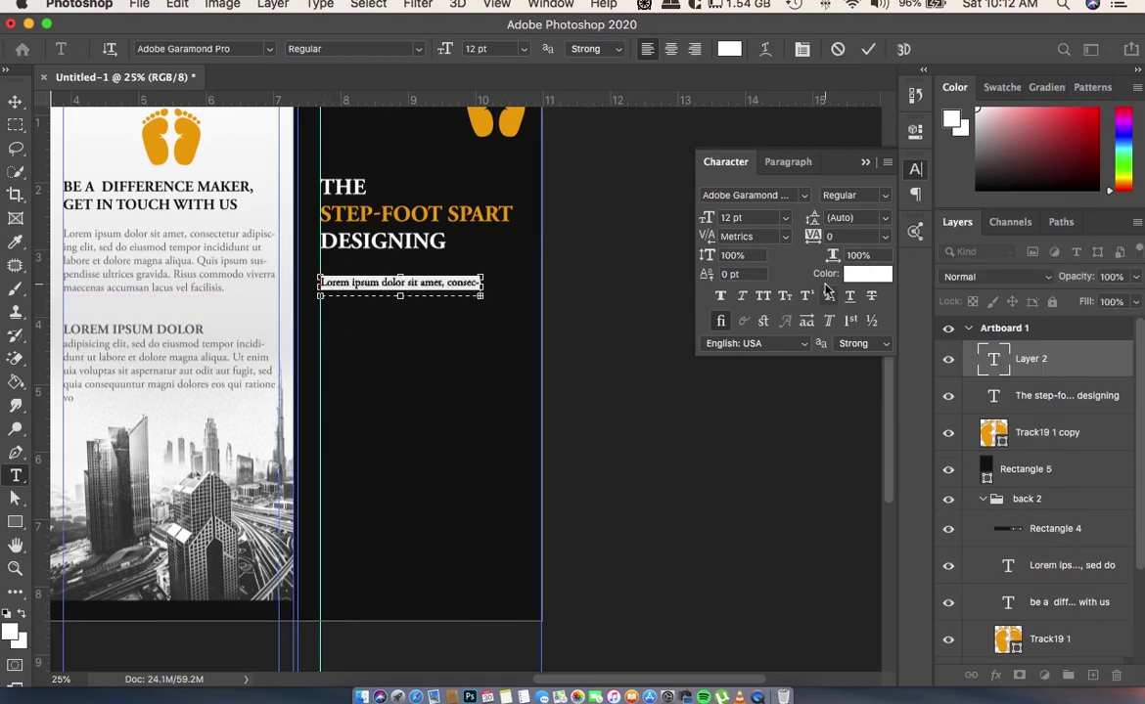
left_click_drag(400, 296, 403, 307)
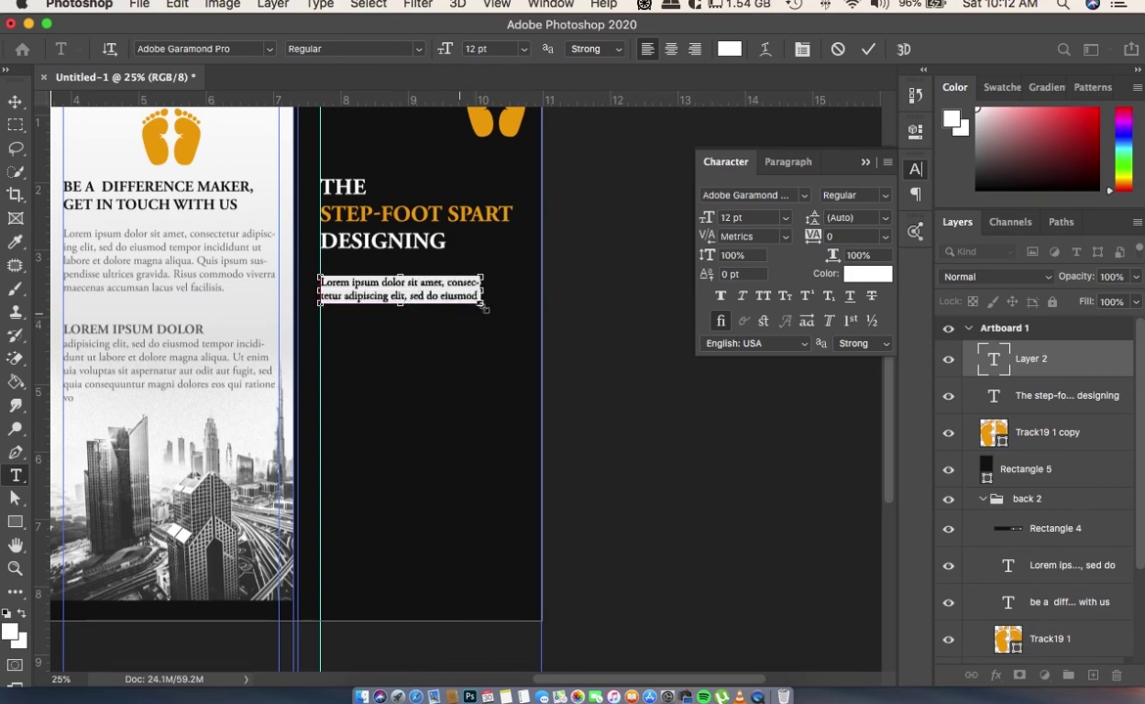
left_click_drag(484, 295, 486, 297)
left_click(16, 101)
left_click(562, 401)
left_click(443, 305)
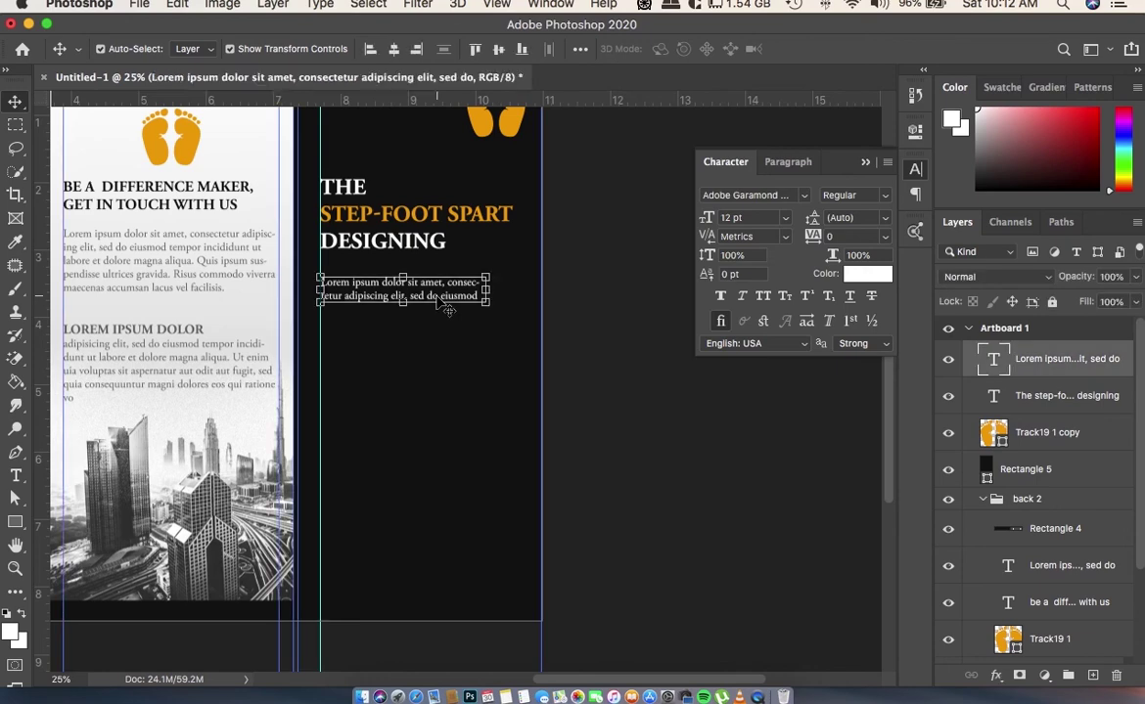
- Recolour the placeholder body text dark grey #636262
left_click(868, 274)
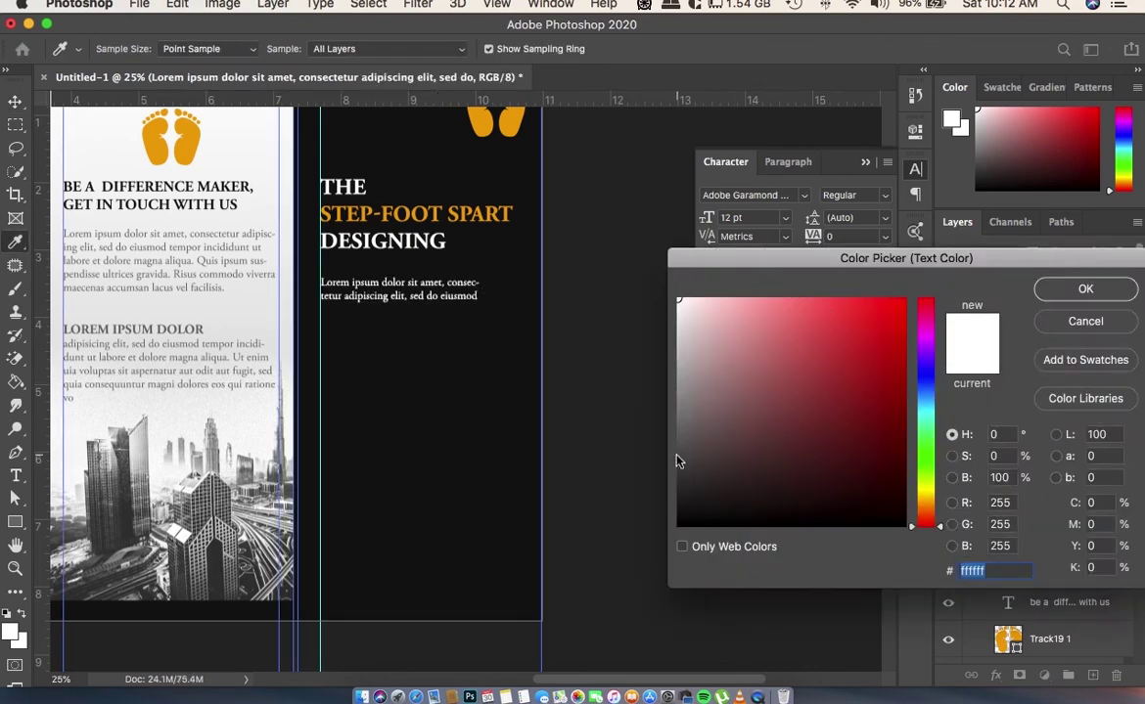
left_click(680, 463)
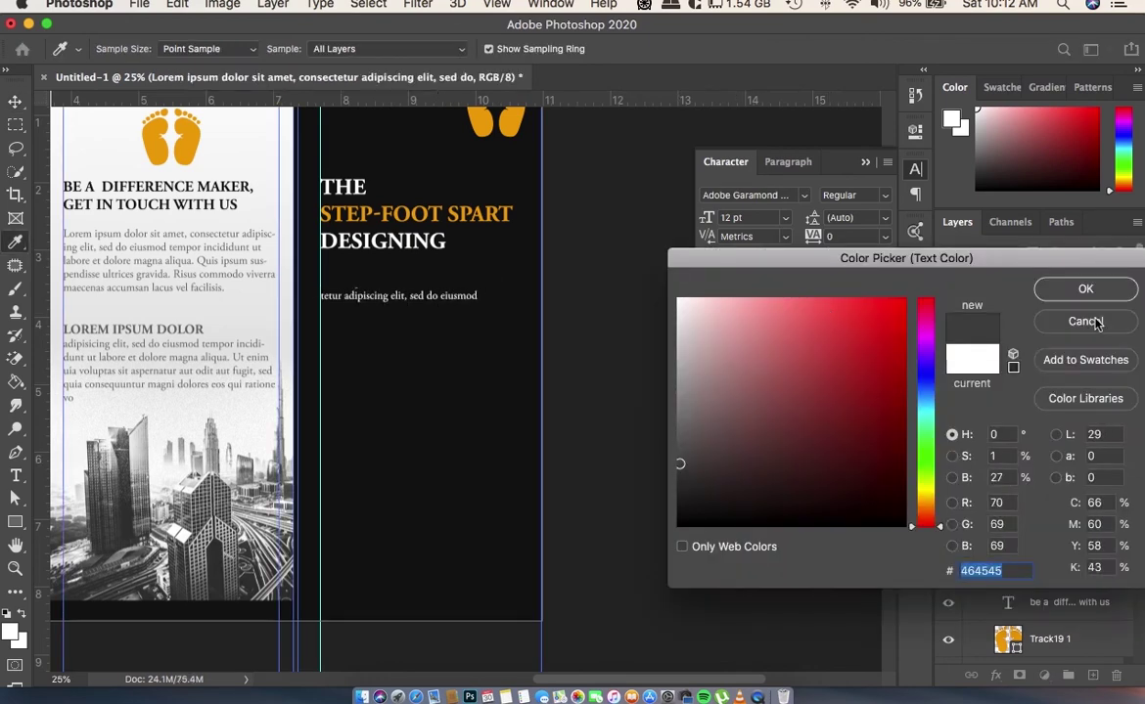
left_click(1085, 322)
left_click(543, 337)
double_click(460, 304)
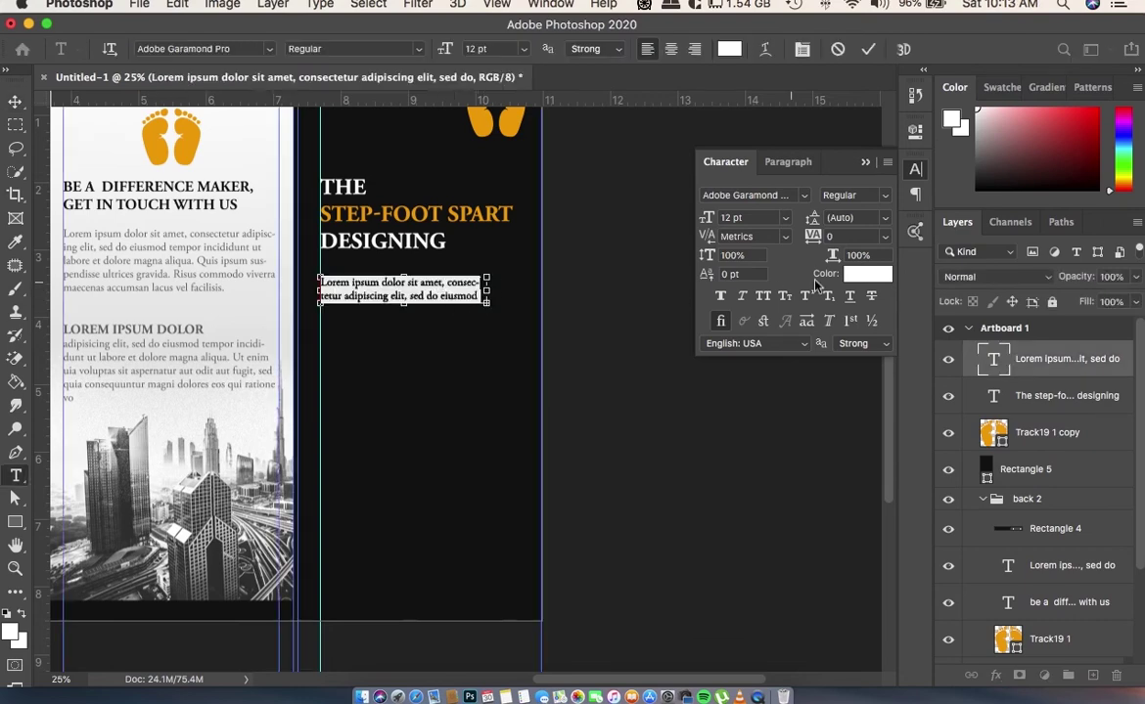
left_click(867, 274)
left_click(680, 438)
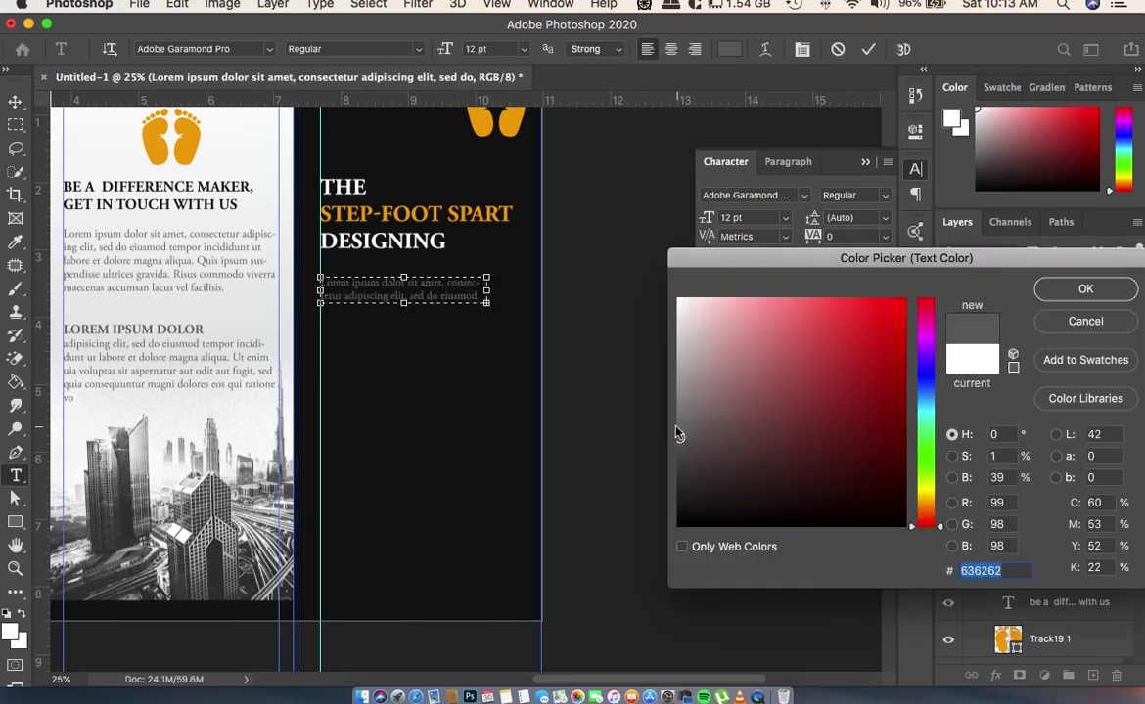
left_click(1052, 288)
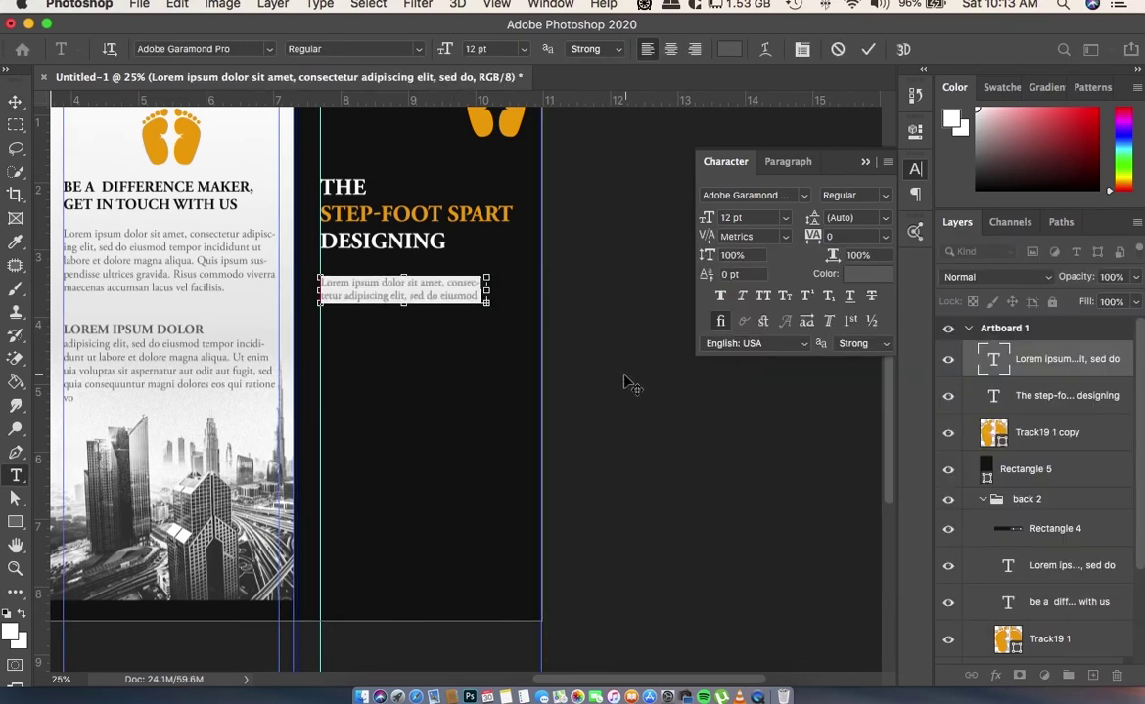
left_click(15, 101)
- Nudge the body text up slightly and select the black Rectangle 5 layer
left_click_drag(342, 270, 342, 265)
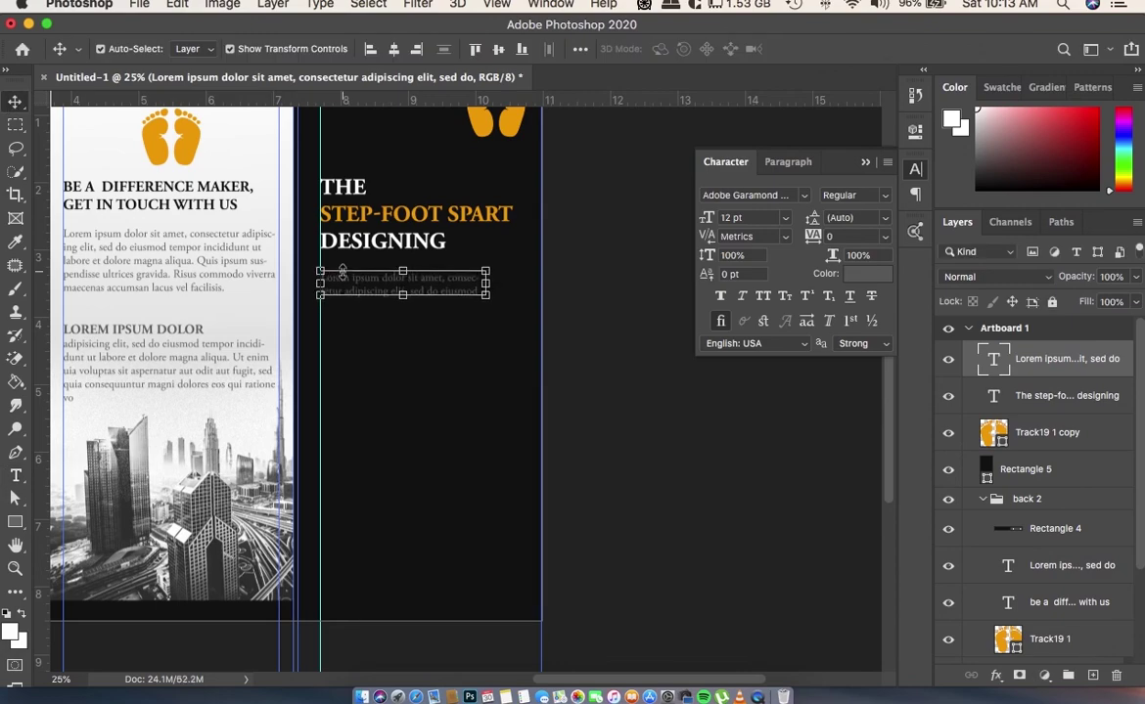
left_click(670, 391)
scroll(427, 339, "down", 3)
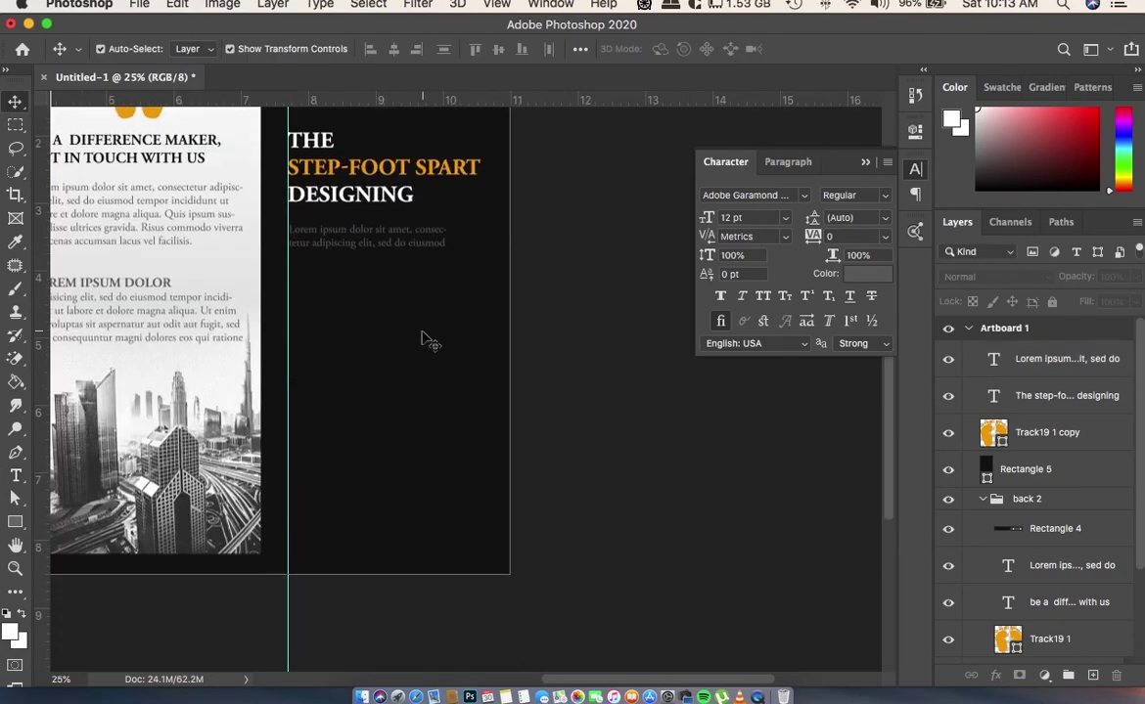
scroll(430, 338, "left", 3)
left_click(460, 301)
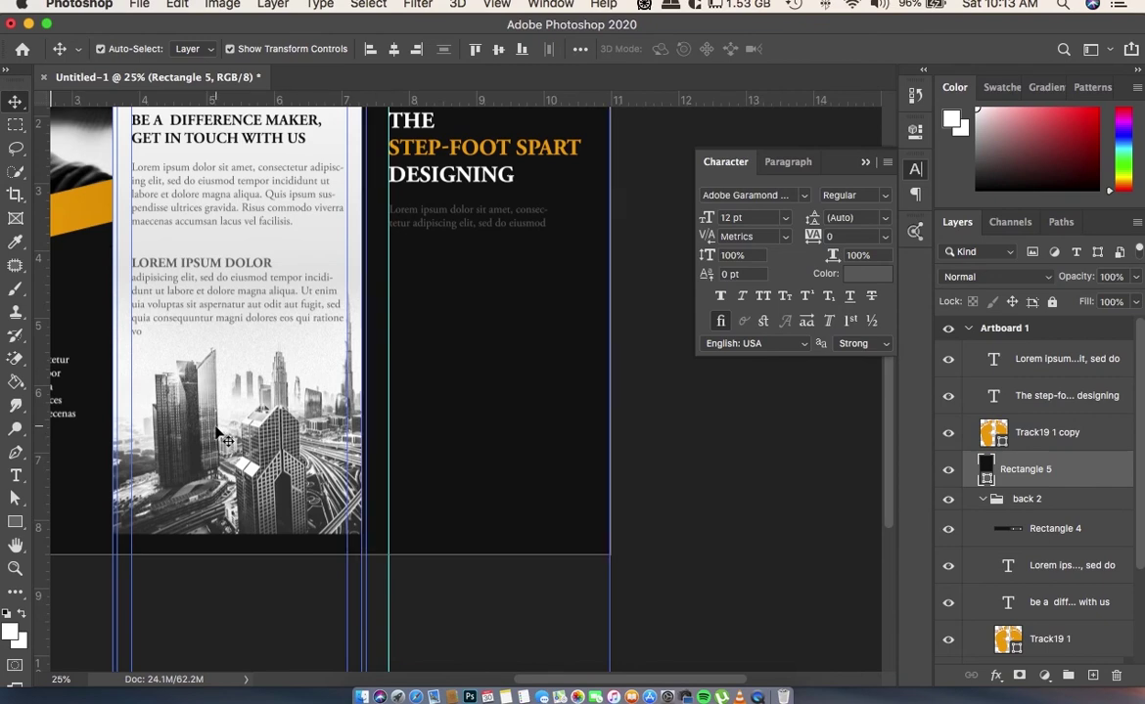
- Duplicate the city photo layer, move it above Rectangle 5 and clip it there
left_click(333, 399)
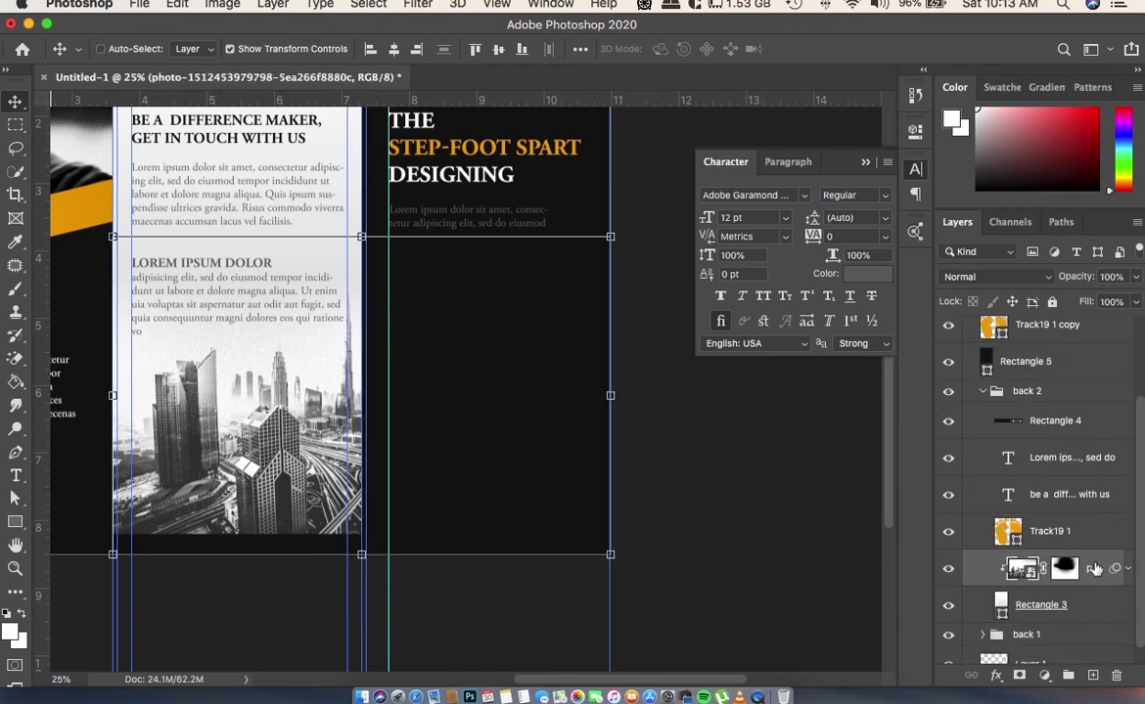
key("ctrl+j")
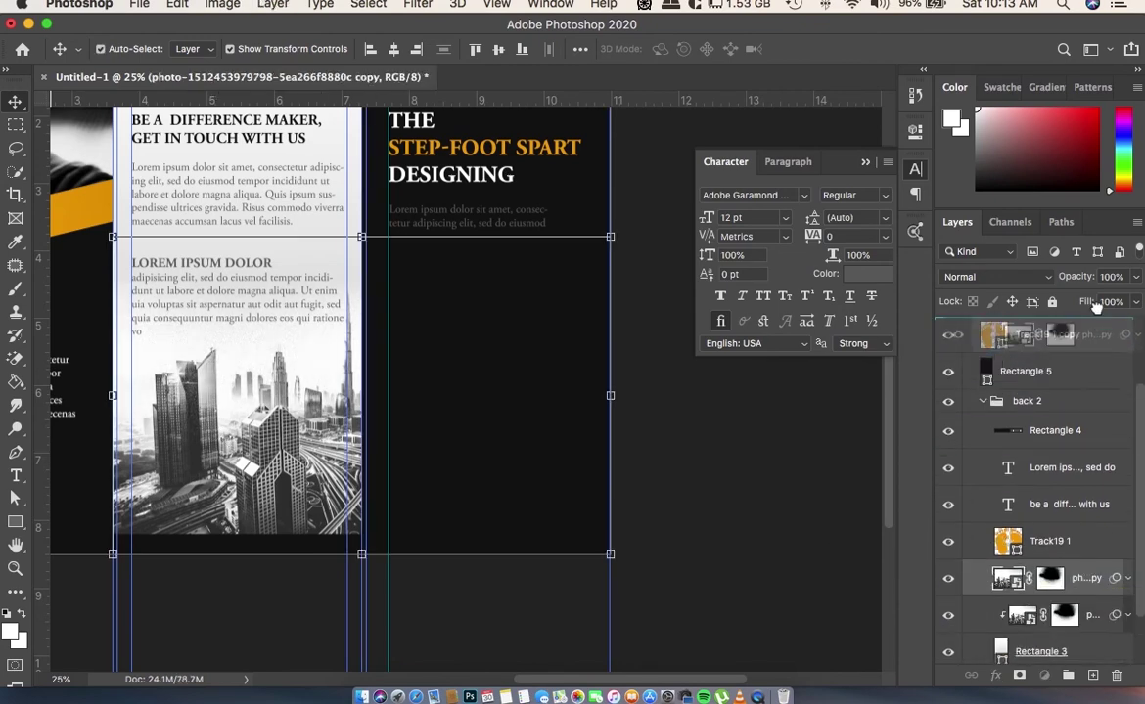
left_click_drag(1089, 570, 1074, 417)
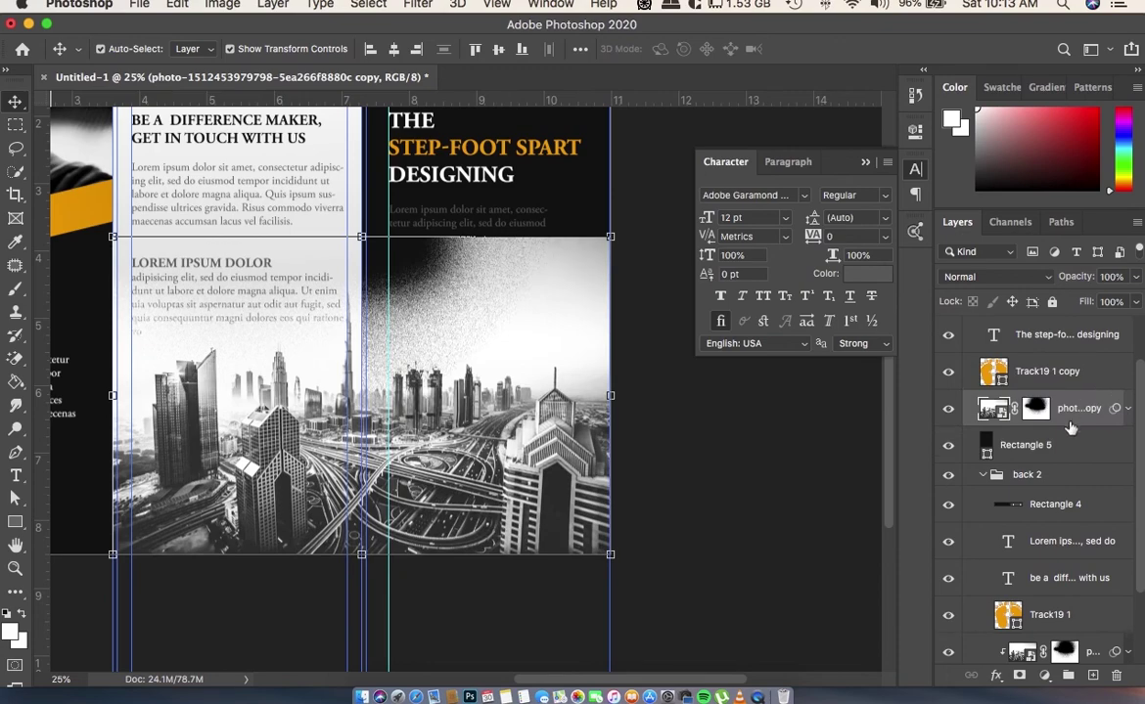
left_click(1070, 426, "alt")
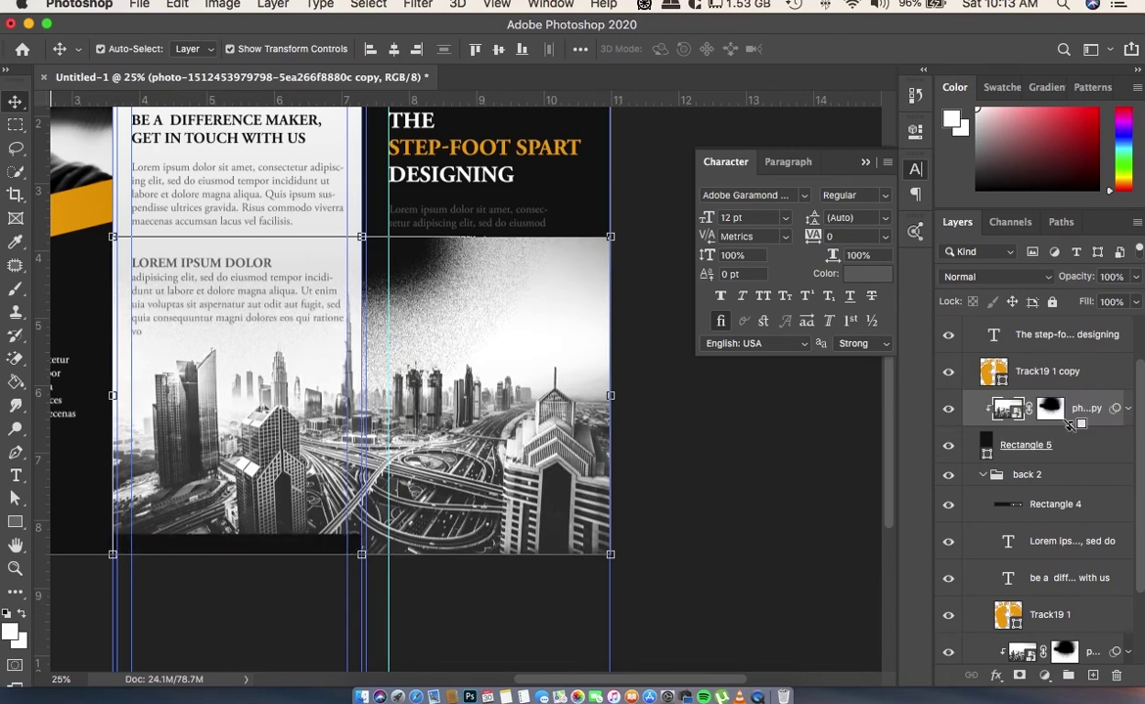
left_click(1049, 411)
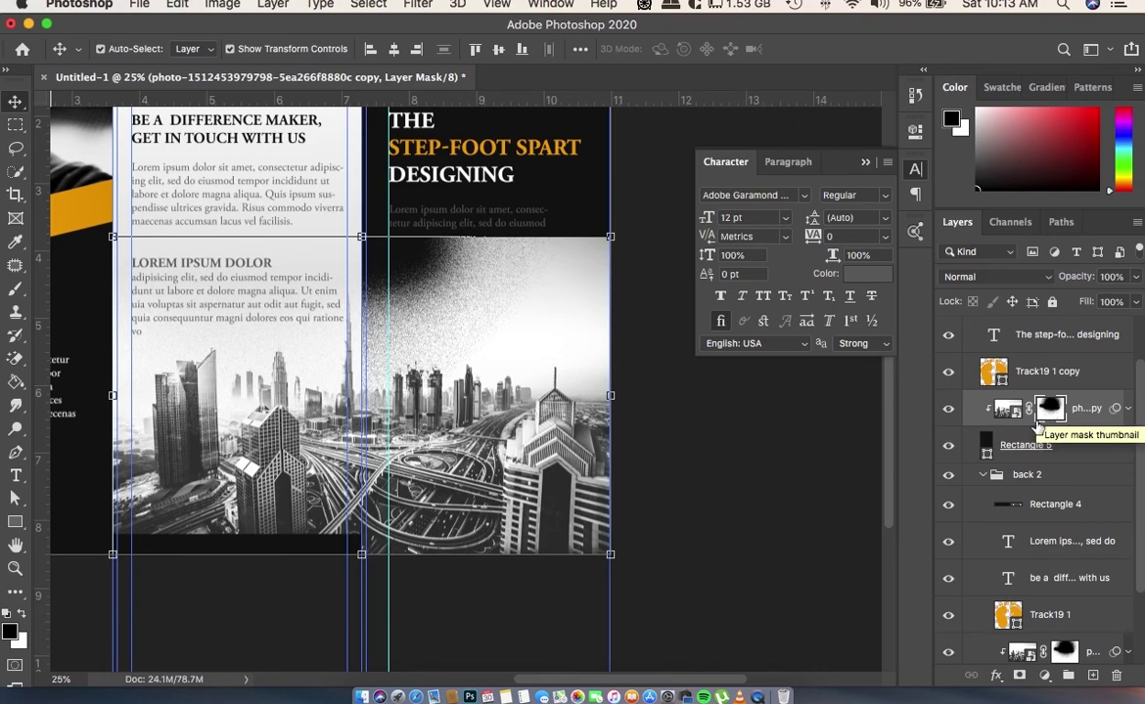
left_click(948, 416)
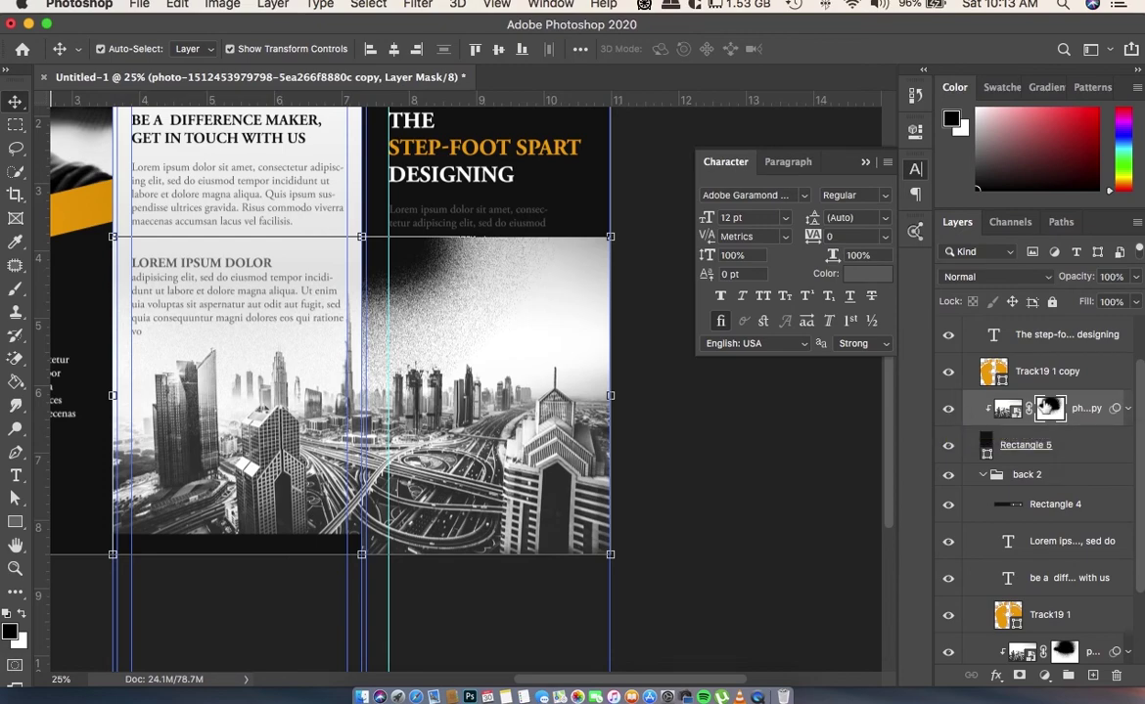
- Cancel Camera Raw on the mask and delete the photo copy's layer mask
left_click(364, 5)
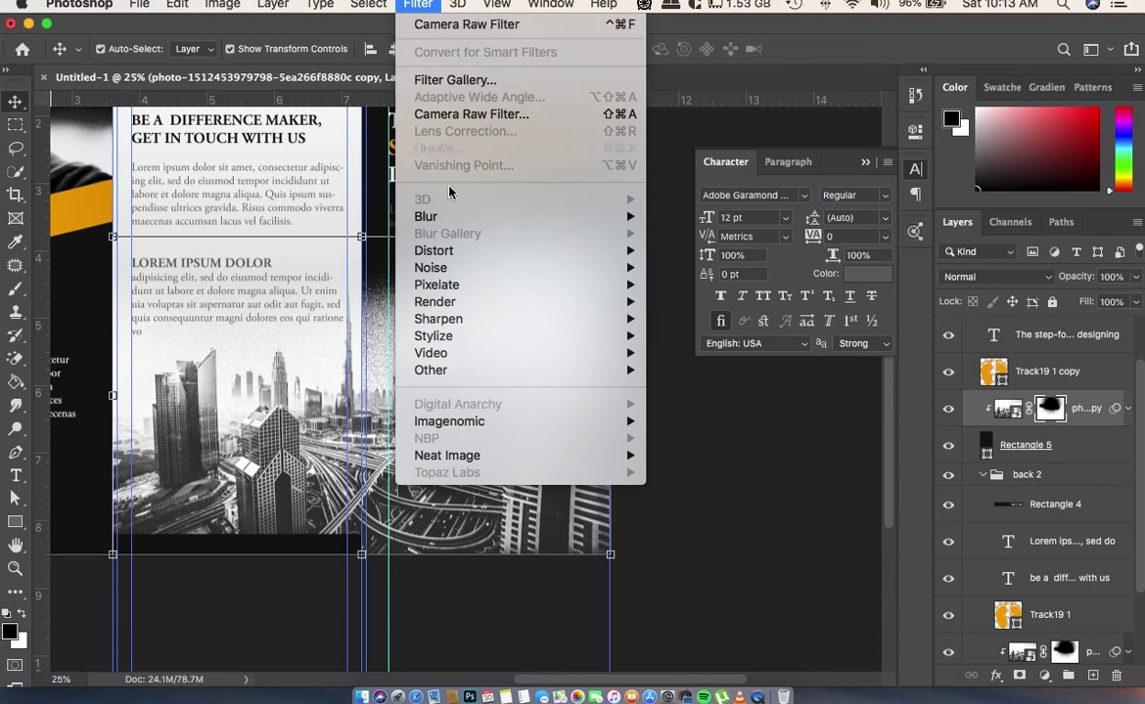
left_click(460, 113)
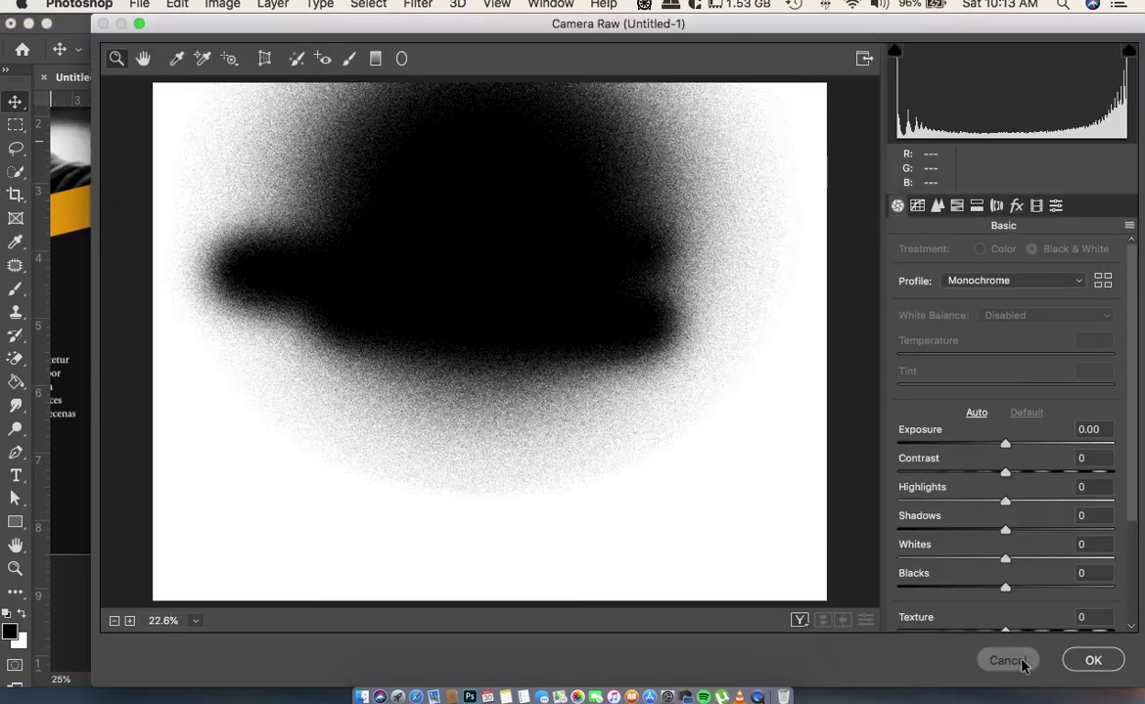
left_click(1093, 661)
right_click(1051, 409)
key("Escape")
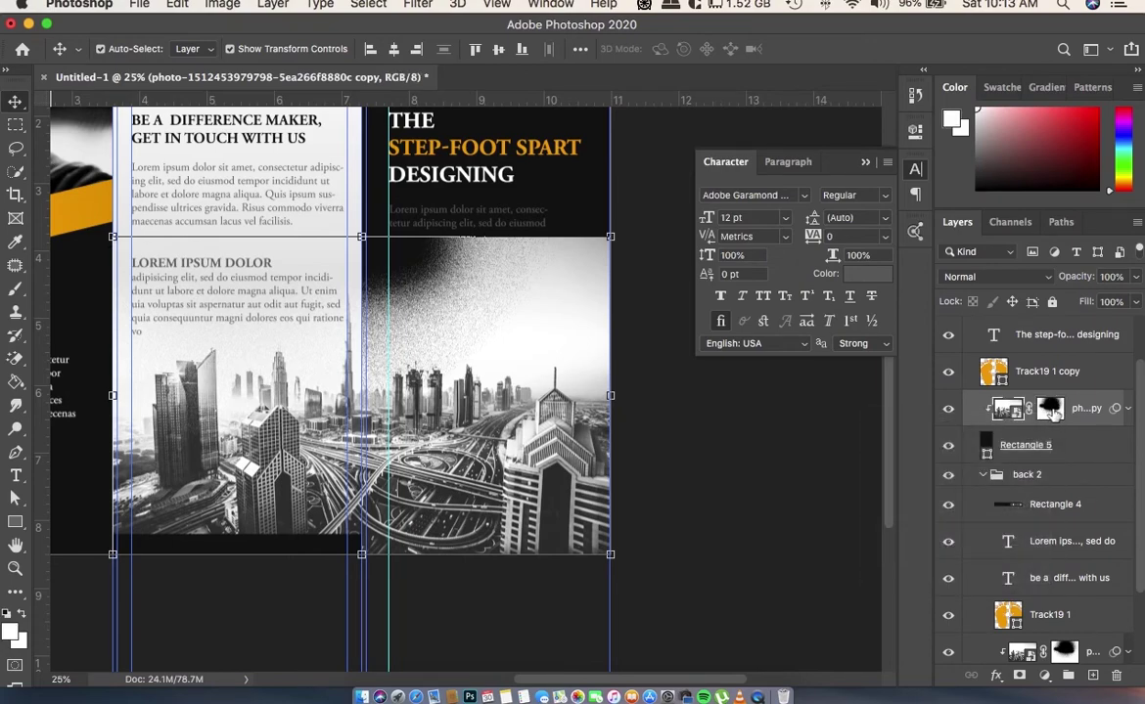
right_click(1051, 409)
left_click(1001, 443)
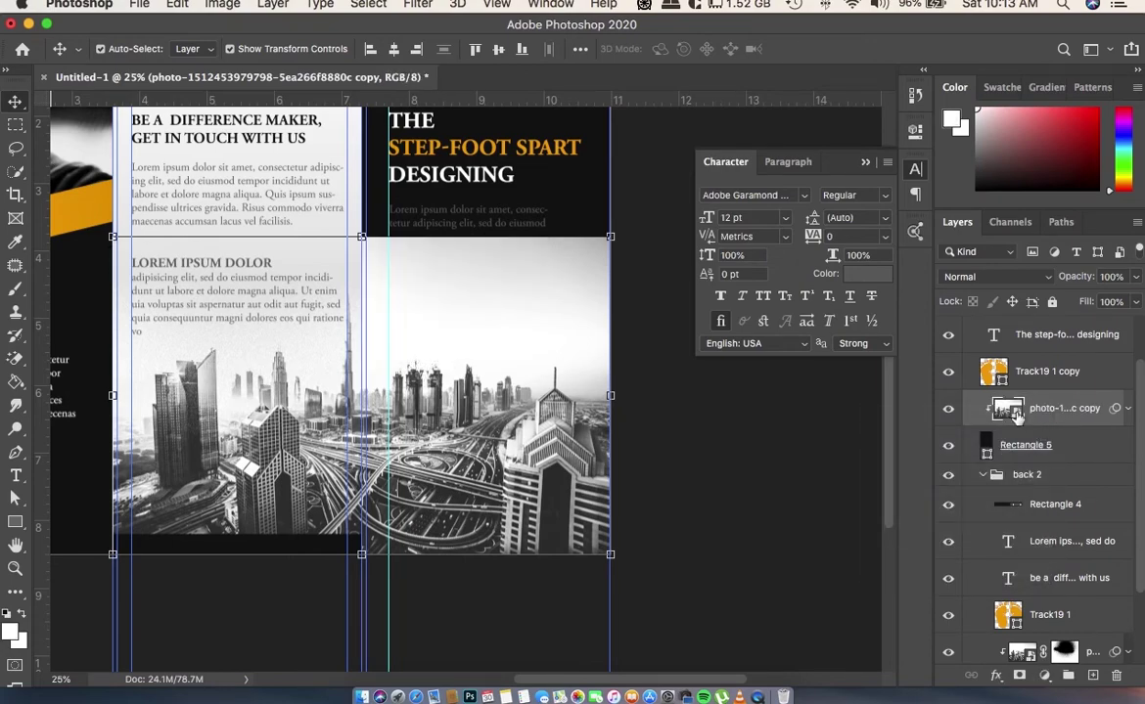
- Apply Camera Raw: Exposure +0.65, Highlights +100, Shadows −100, Whites +93, Blacks −100, Clarity +10
key("super+f")
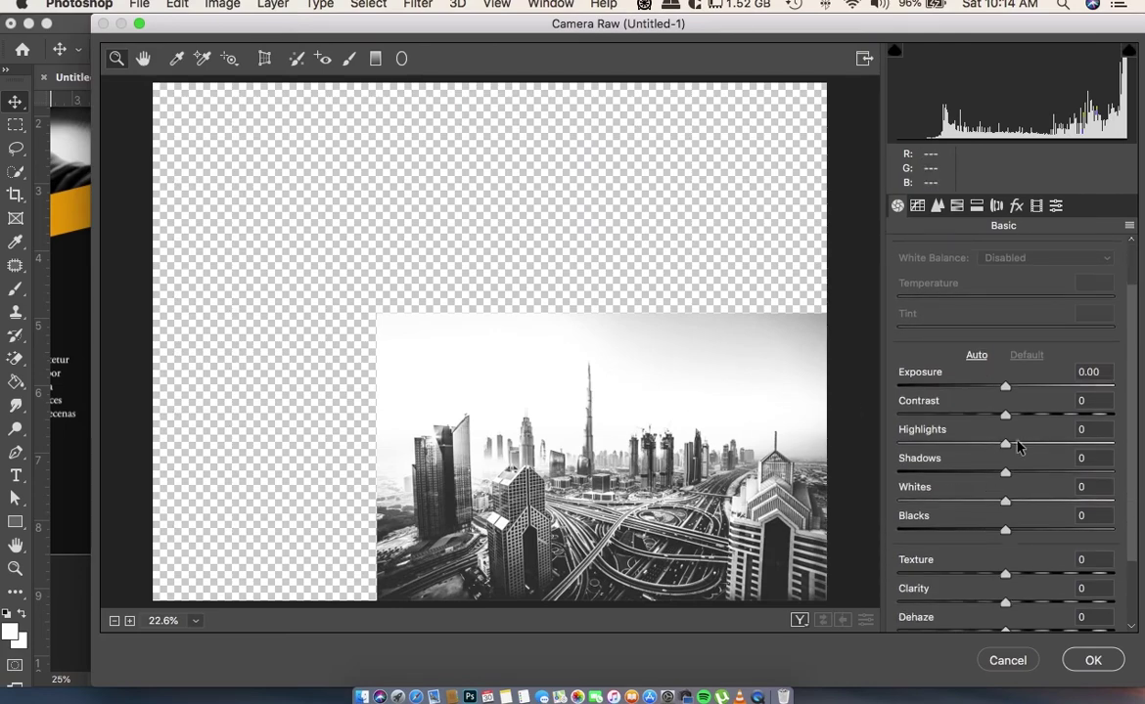
mouse_move(1008, 388)
left_mouse_down()
mouse_move(1022, 388)
mouse_move(978, 387)
mouse_move(1007, 392)
left_mouse_up()
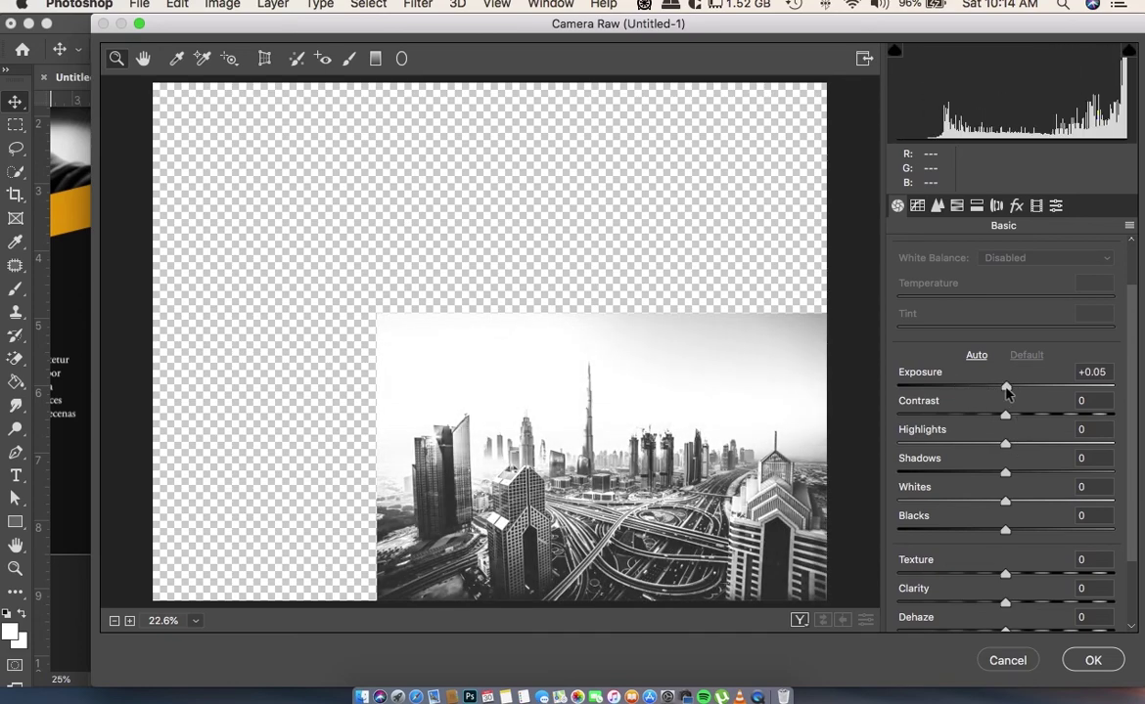
left_click_drag(1005, 444, 1115, 445)
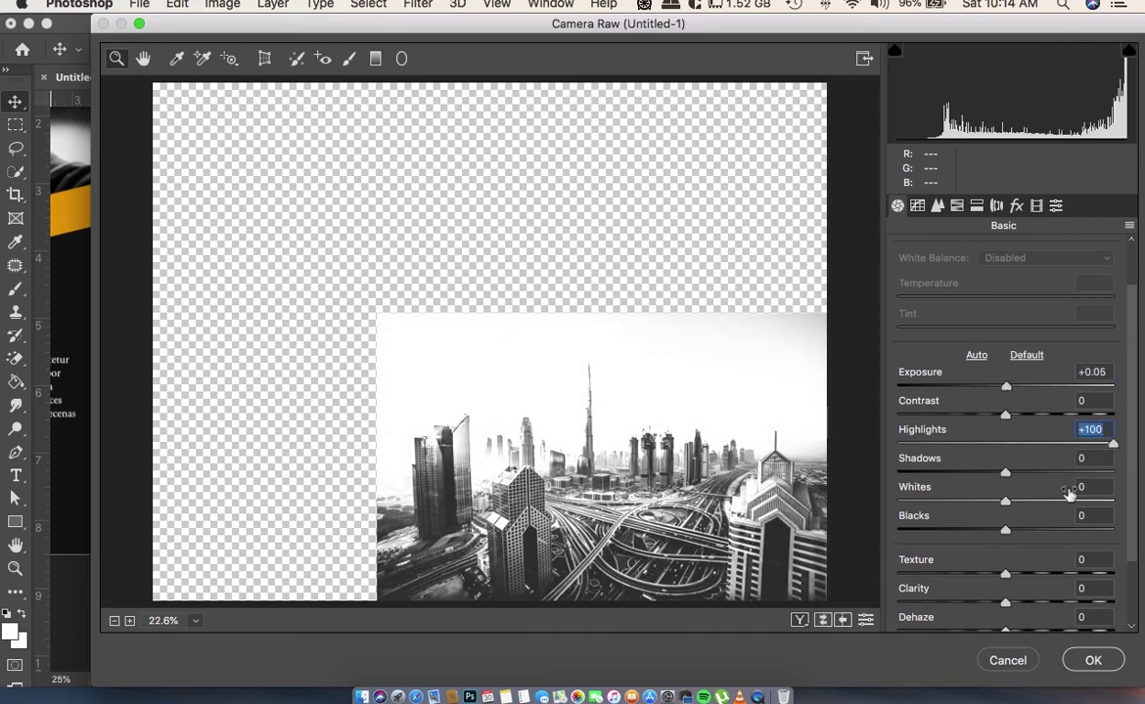
left_click_drag(1005, 472, 895, 474)
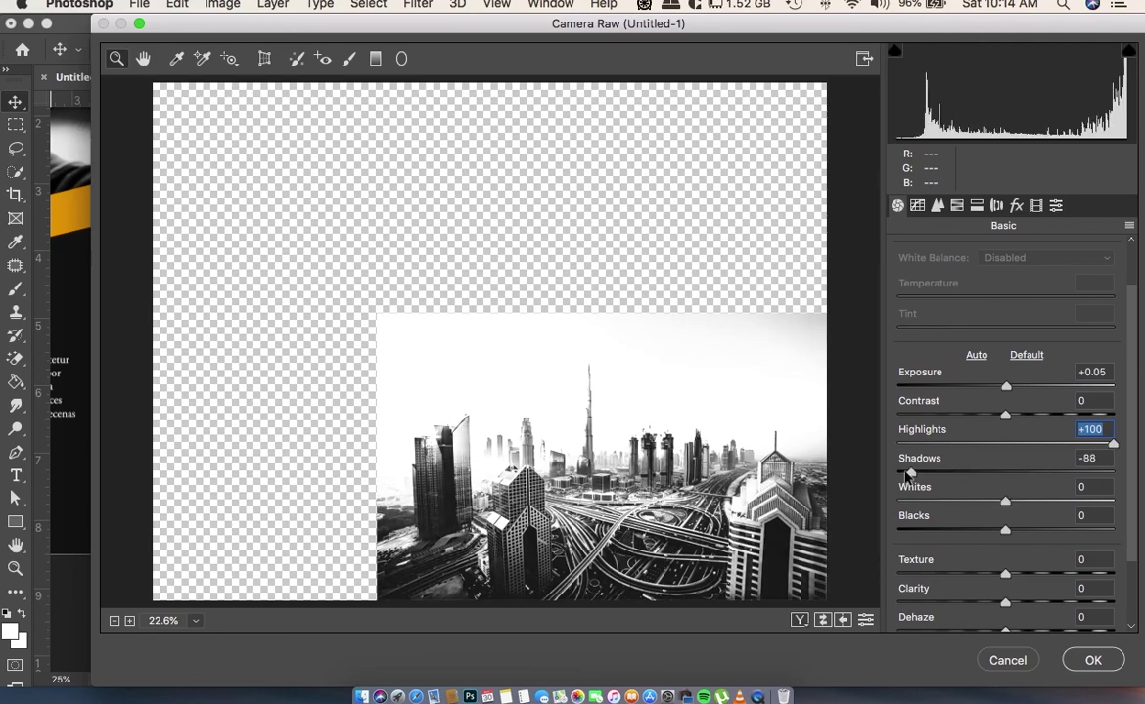
left_click_drag(1006, 502, 1068, 516)
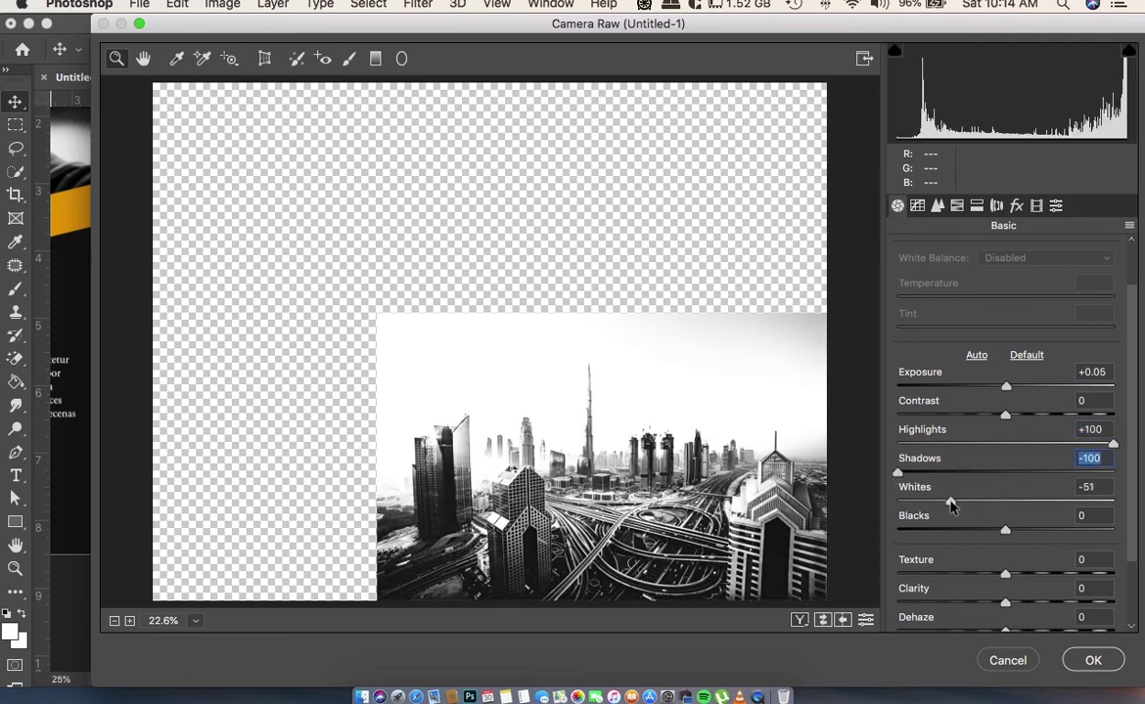
left_click_drag(1005, 531, 864, 535)
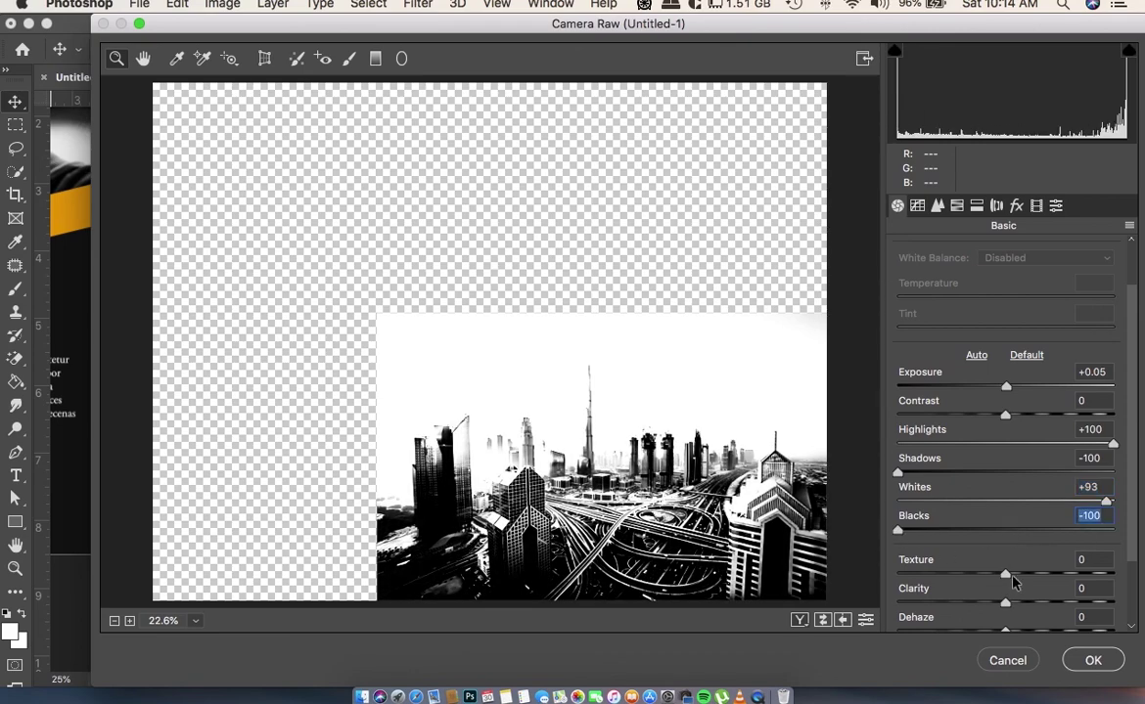
scroll(1014, 583, "down", 2)
mouse_move(1005, 544)
left_mouse_down()
mouse_move(1117, 543)
mouse_move(1137, 555)
mouse_move(934, 567)
mouse_move(1015, 566)
left_mouse_up()
mouse_move(1005, 333)
left_mouse_down()
mouse_move(984, 331)
mouse_move(1020, 330)
left_mouse_up()
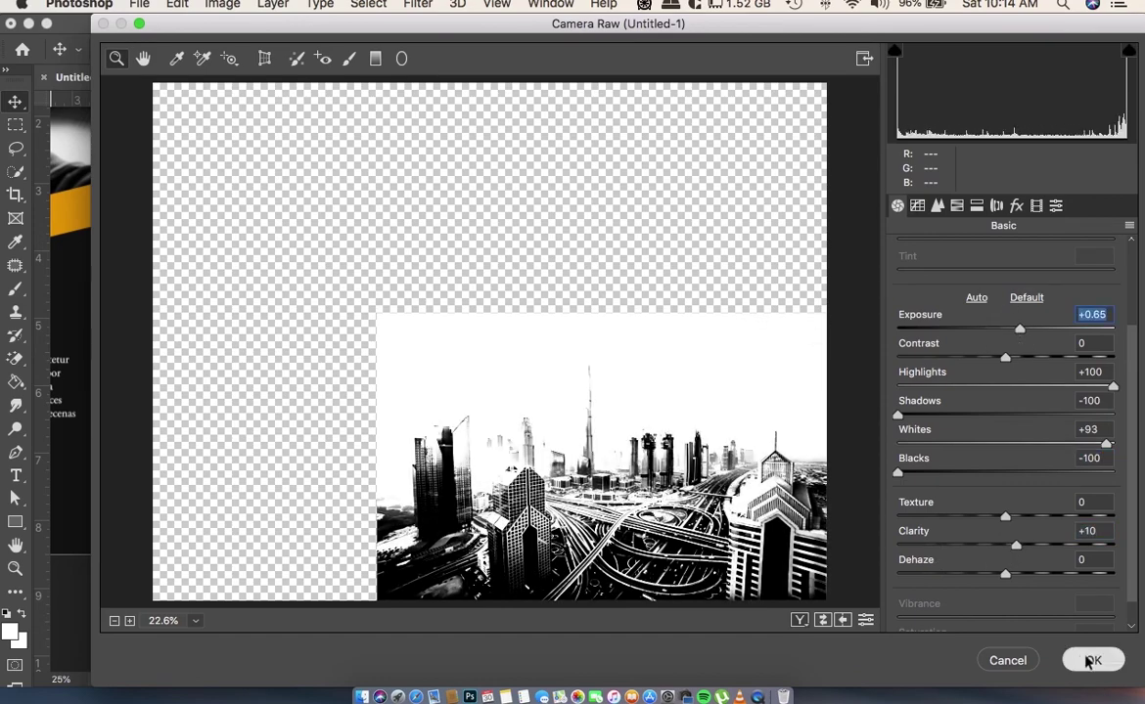
left_click(1089, 661)
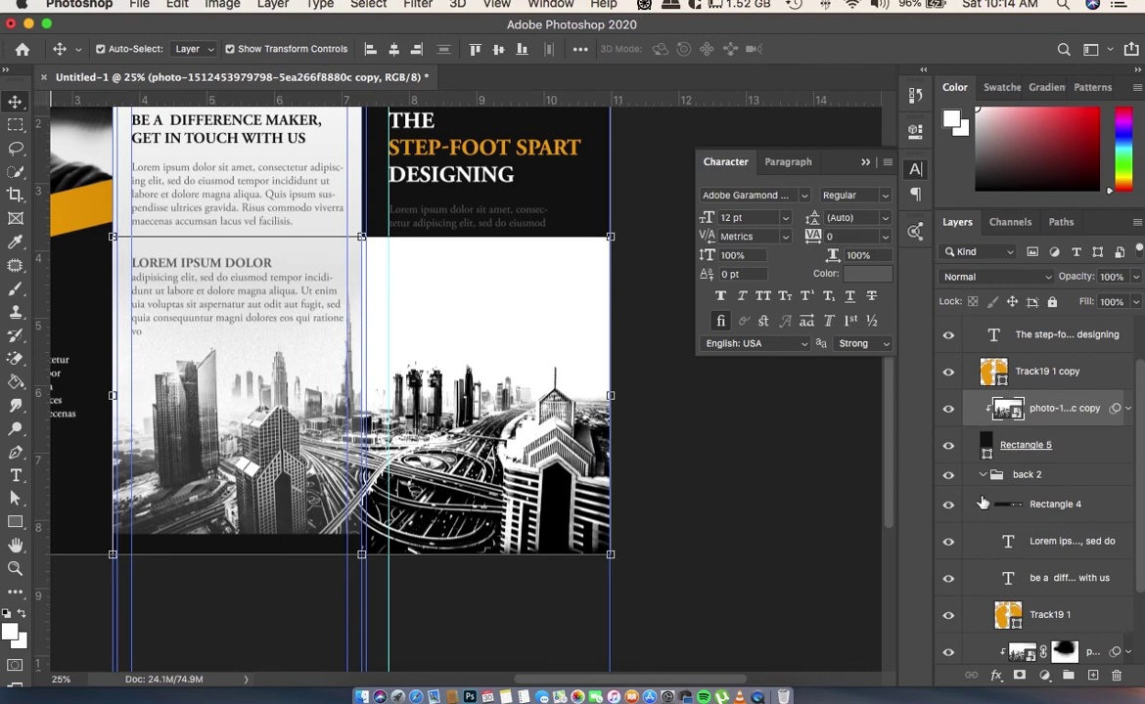
- Add a white layer mask to the photo copy and select the orange stripe Rectangle 2
left_click(1019, 677)
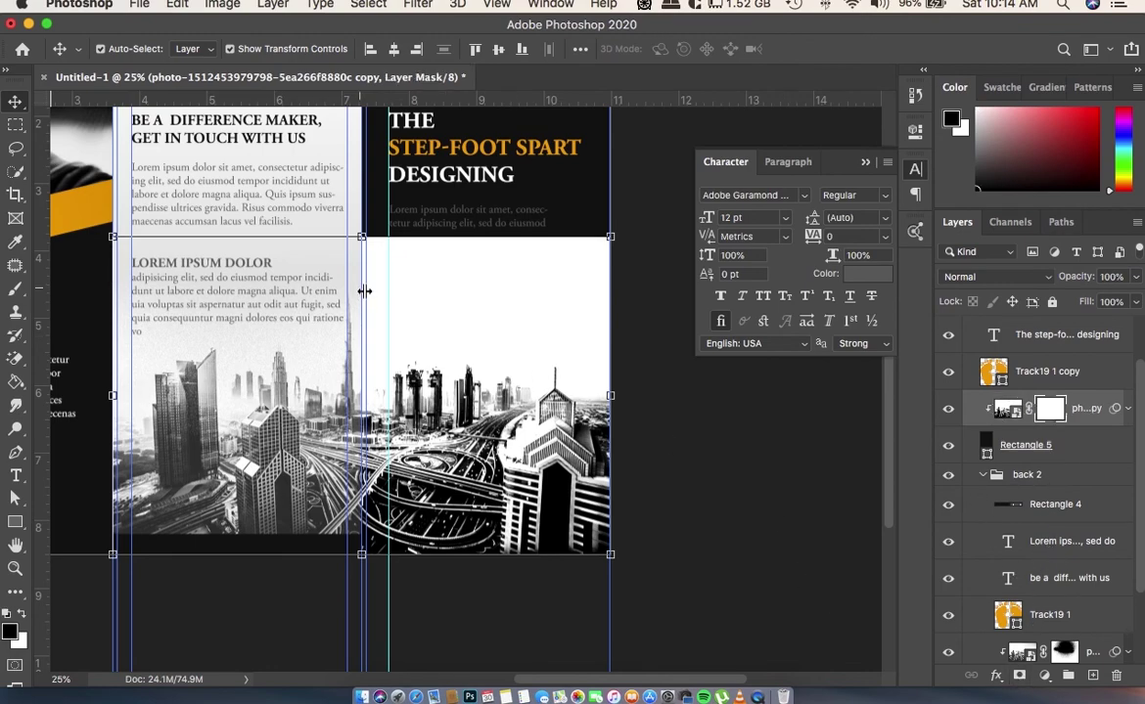
scroll(658, 373, "left", 4)
left_click(179, 226)
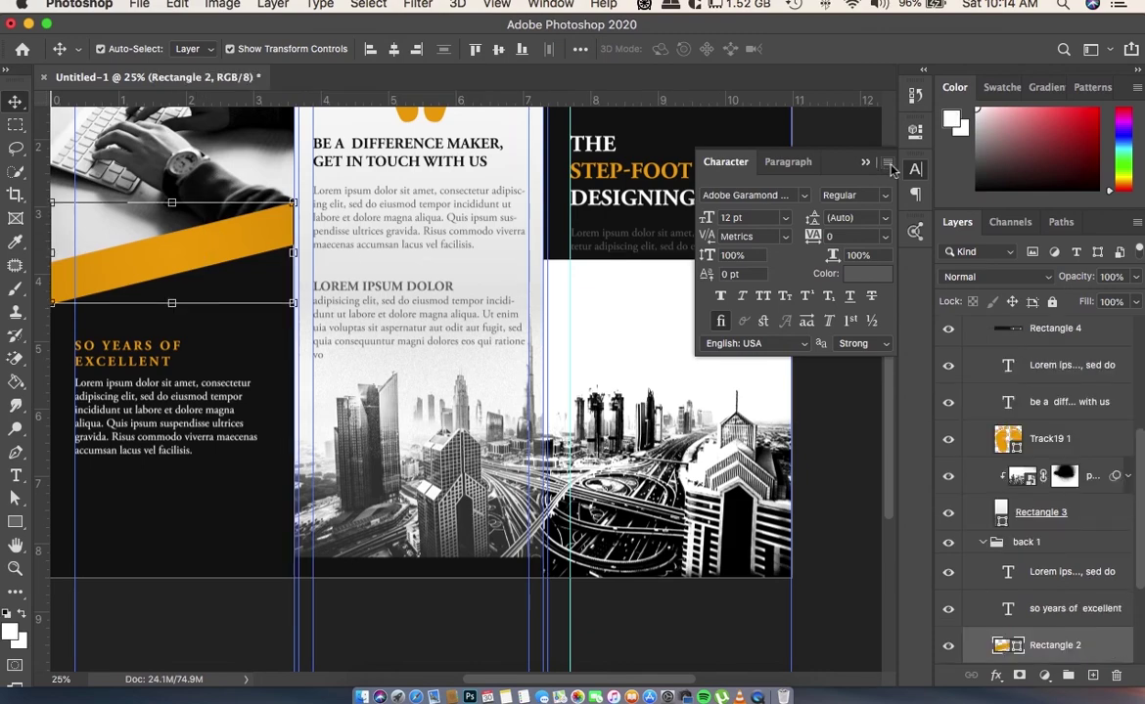
left_click(865, 163)
key("super+minus")
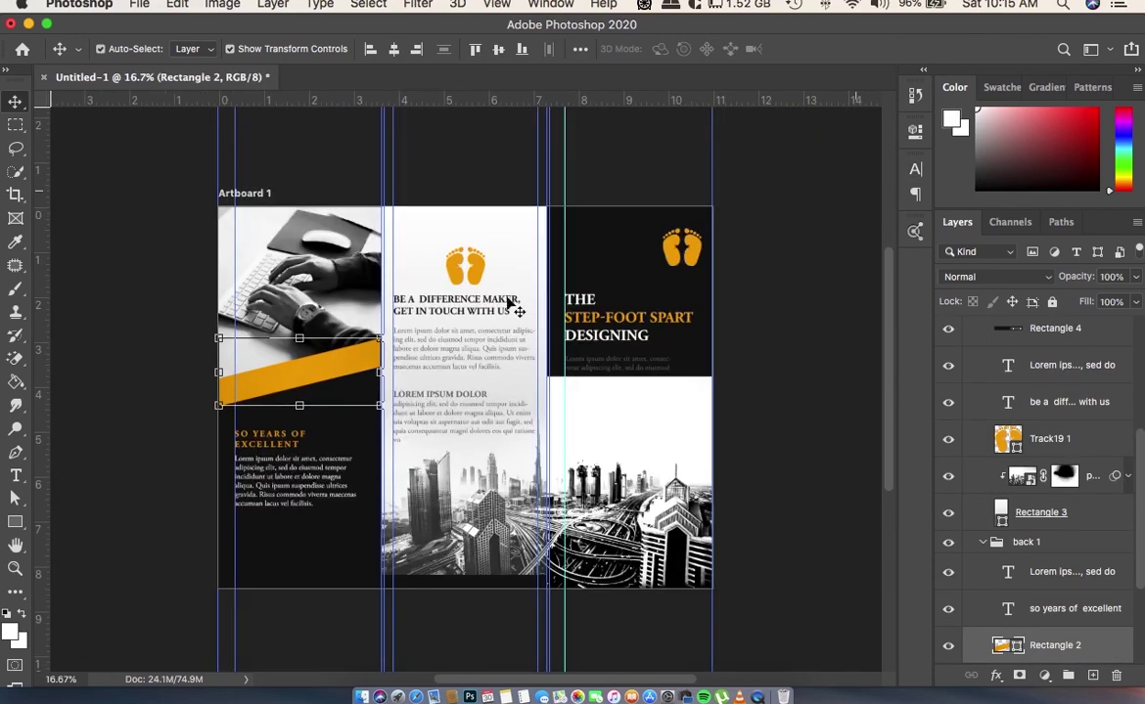
- Duplicate the orange stripe above the photo and move the copy onto the third panel
key("super+j")
left_click_drag(1018, 645, 1065, 306)
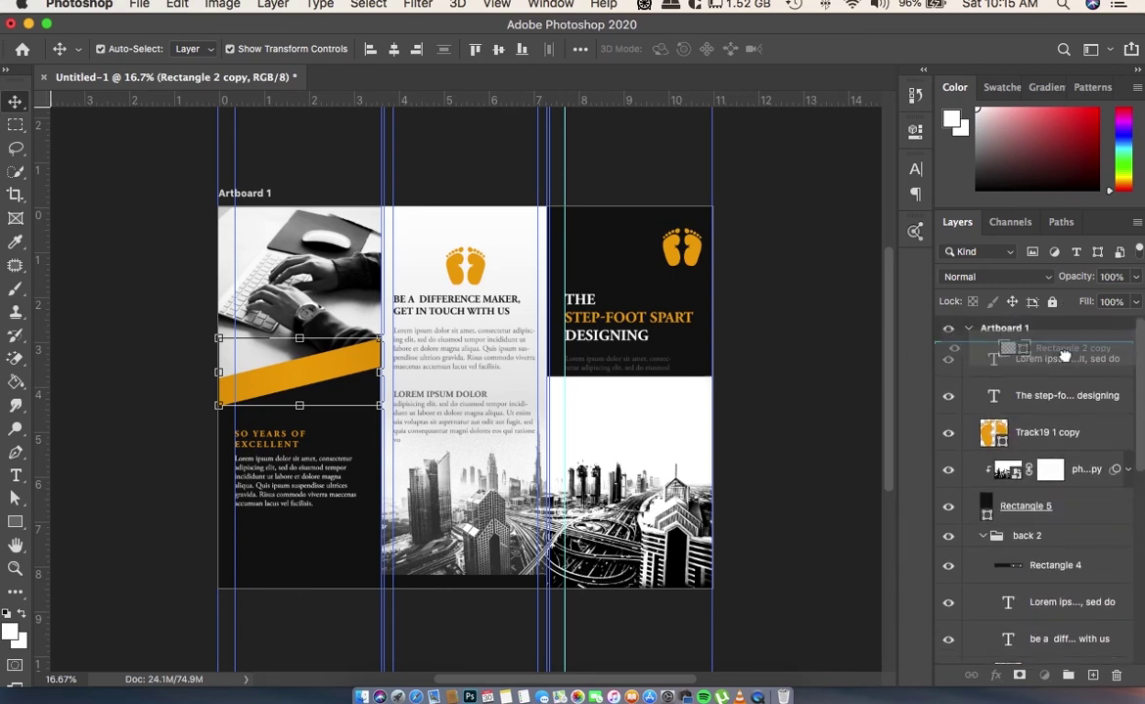
left_click_drag(1064, 305, 1074, 447)
mouse_move(303, 386)
left_mouse_down()
mouse_move(650, 376)
mouse_move(646, 429)
mouse_move(617, 437)
left_mouse_up()
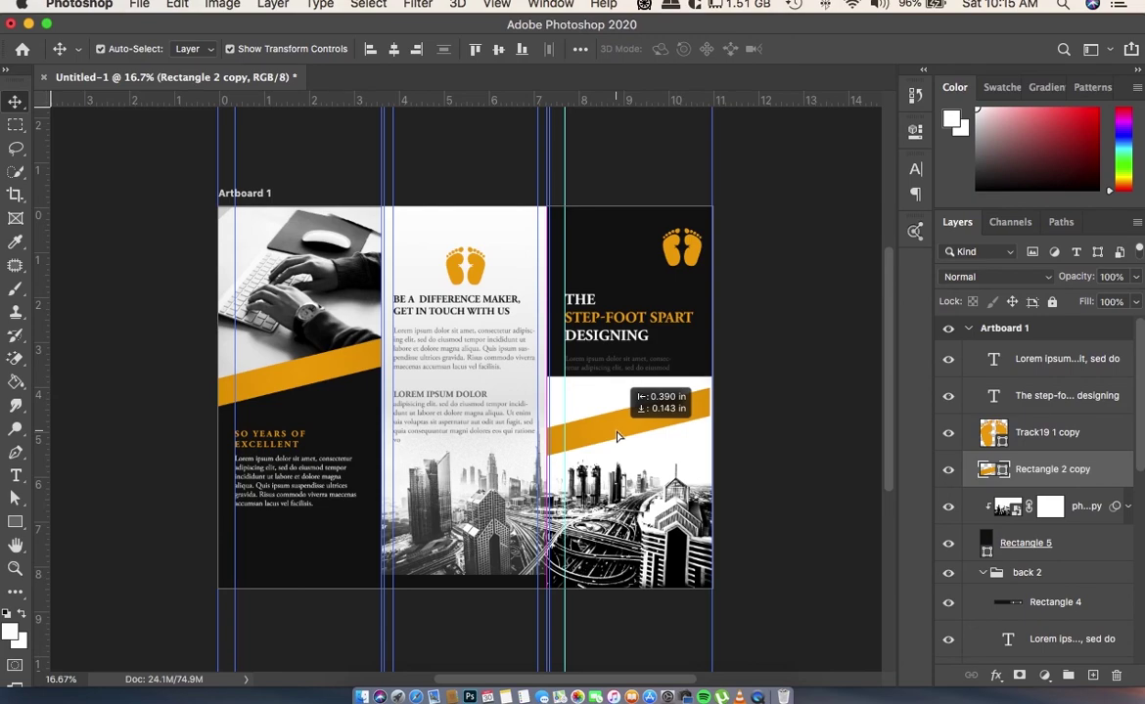
left_click_drag(617, 437, 621, 437)
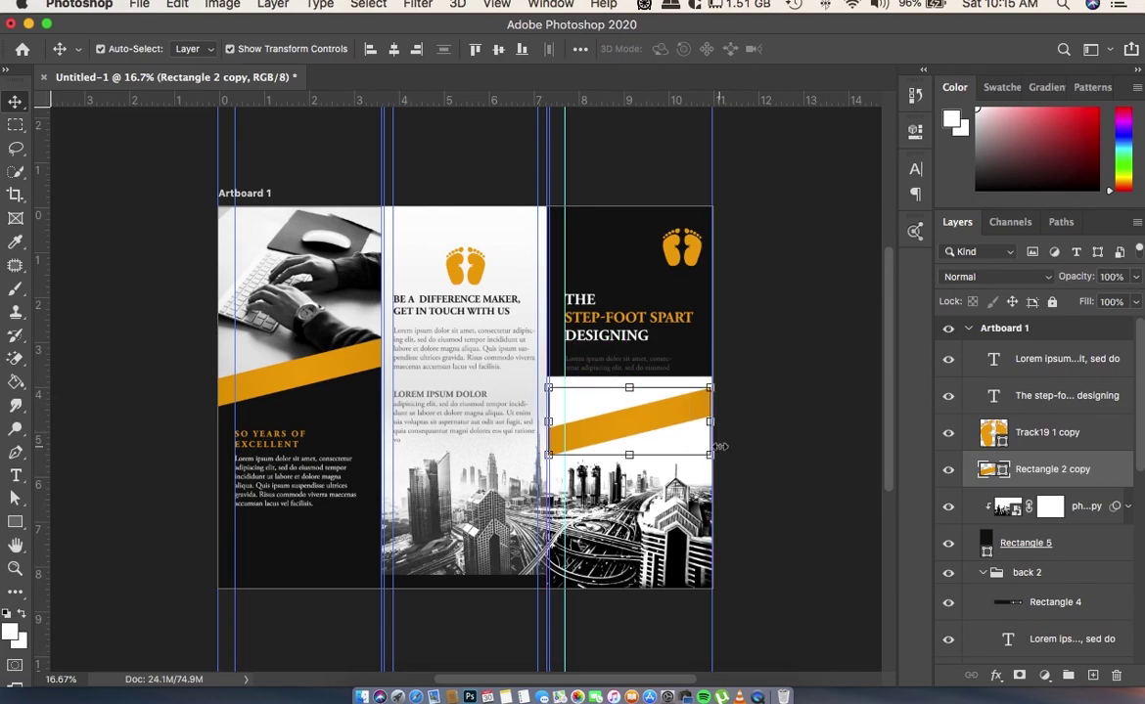
- Align the stripe copy to the artboard's right edge, lower it, then target the photo's mask
key("ctrl+plus")
scroll(719, 450, "right", 2)
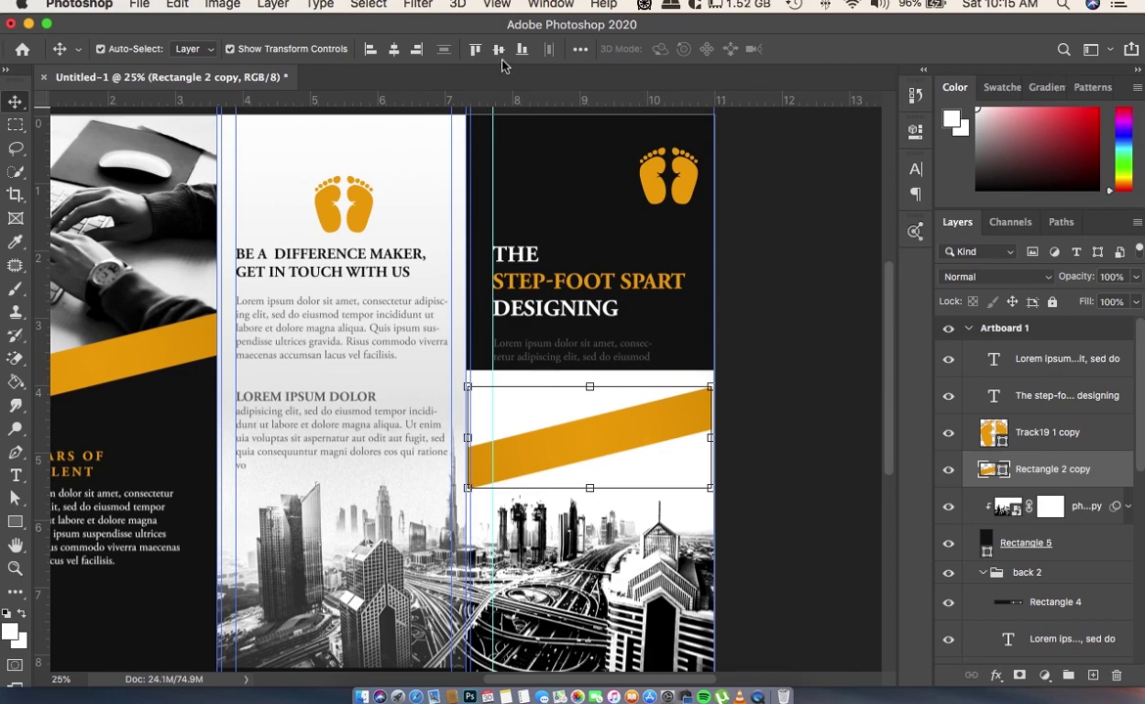
left_click(418, 50)
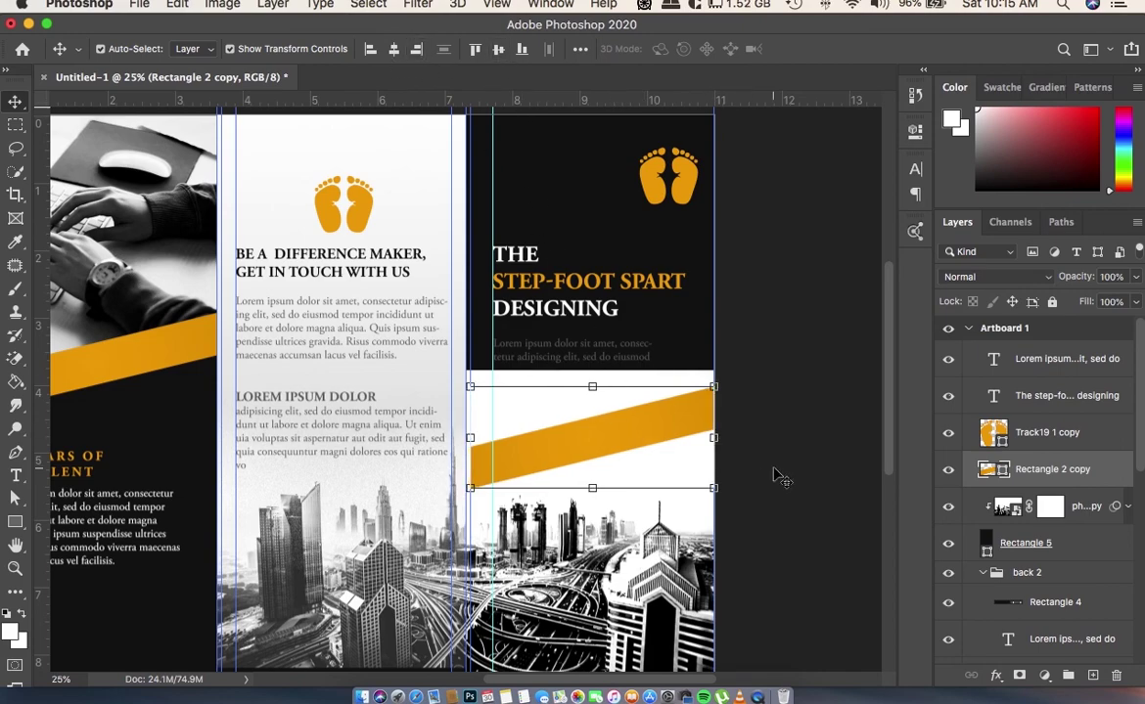
key("shift+Down")
key("shift+Down")
key("shift+Down")
key("shift+Down")
key("shift+Down")
key("shift+Down")
key("shift+Down")
key("shift+Down")
key("shift+Down")
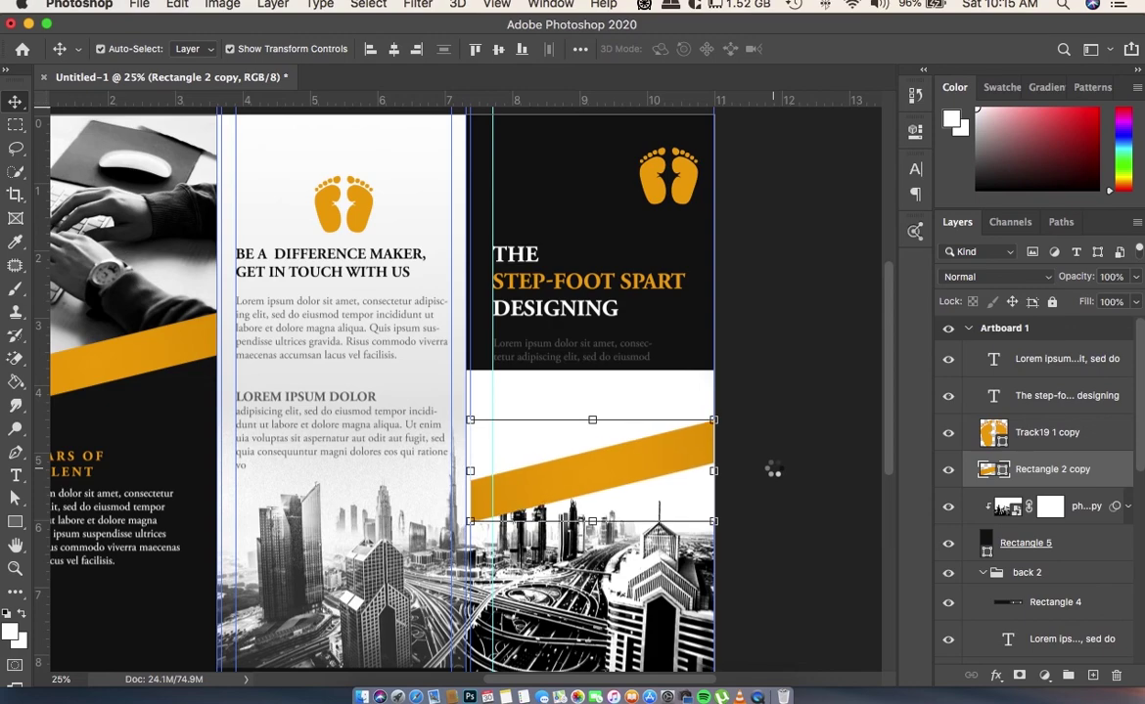
key("shift+Down")
key("shift+Down")
key("shift+Down")
scroll(773, 473, "down", 5)
left_click_drag(621, 311, 623, 335)
left_click(773, 362)
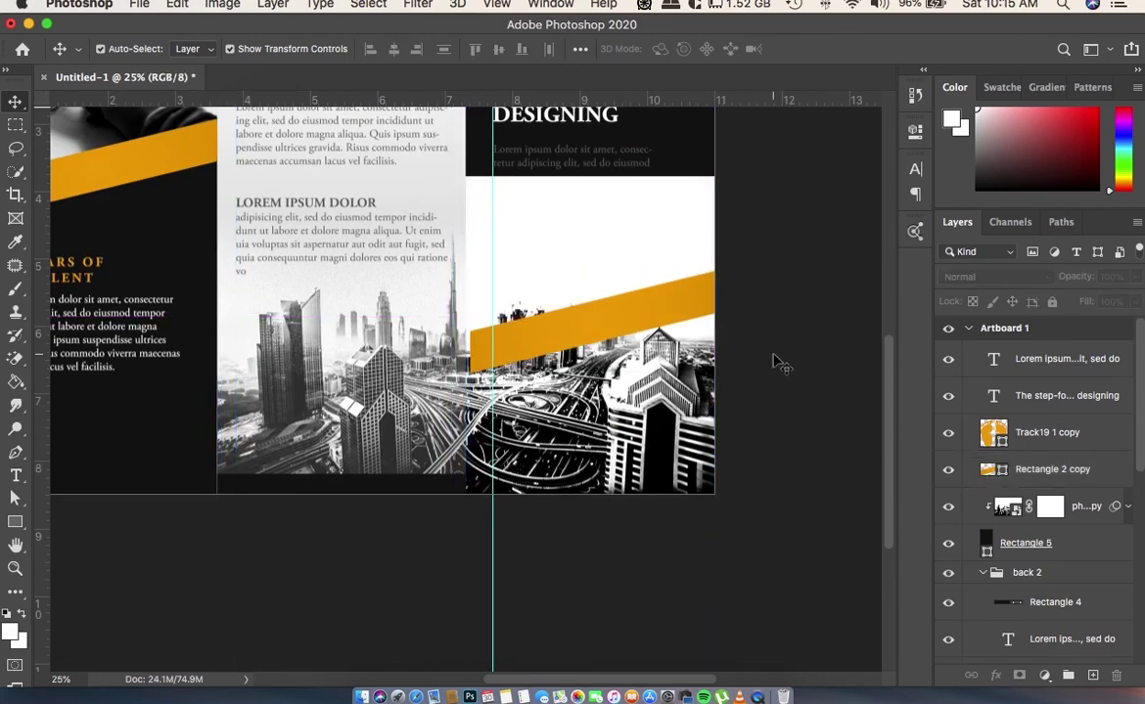
left_click(590, 337)
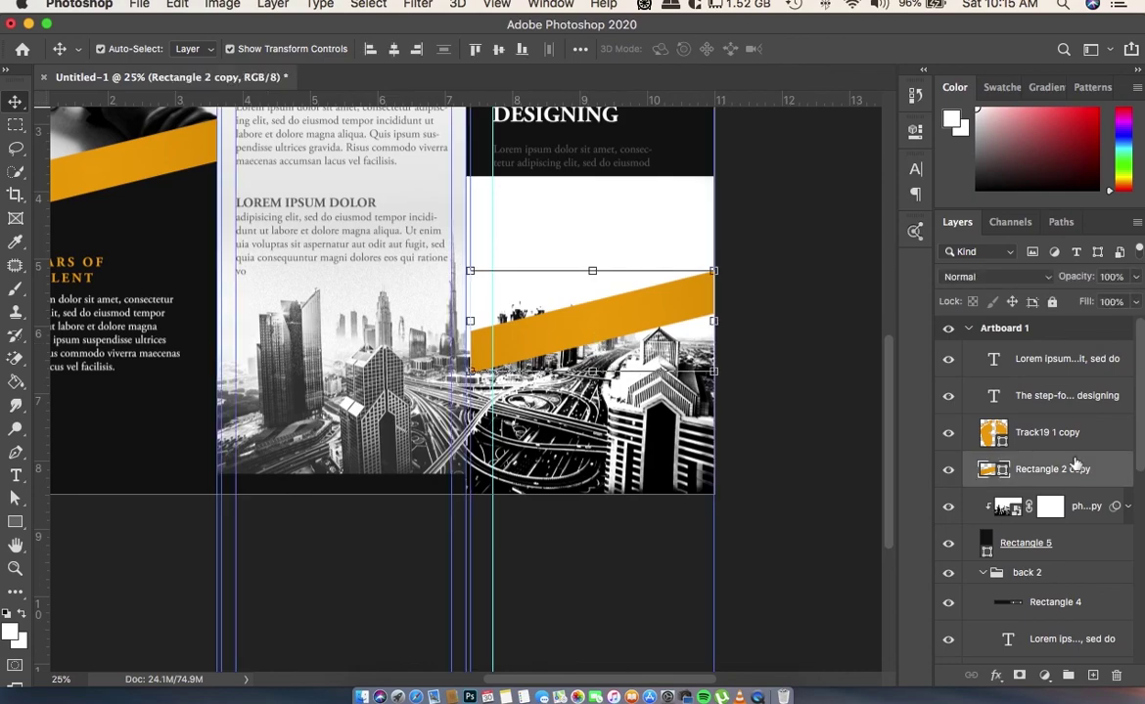
left_click(1053, 513)
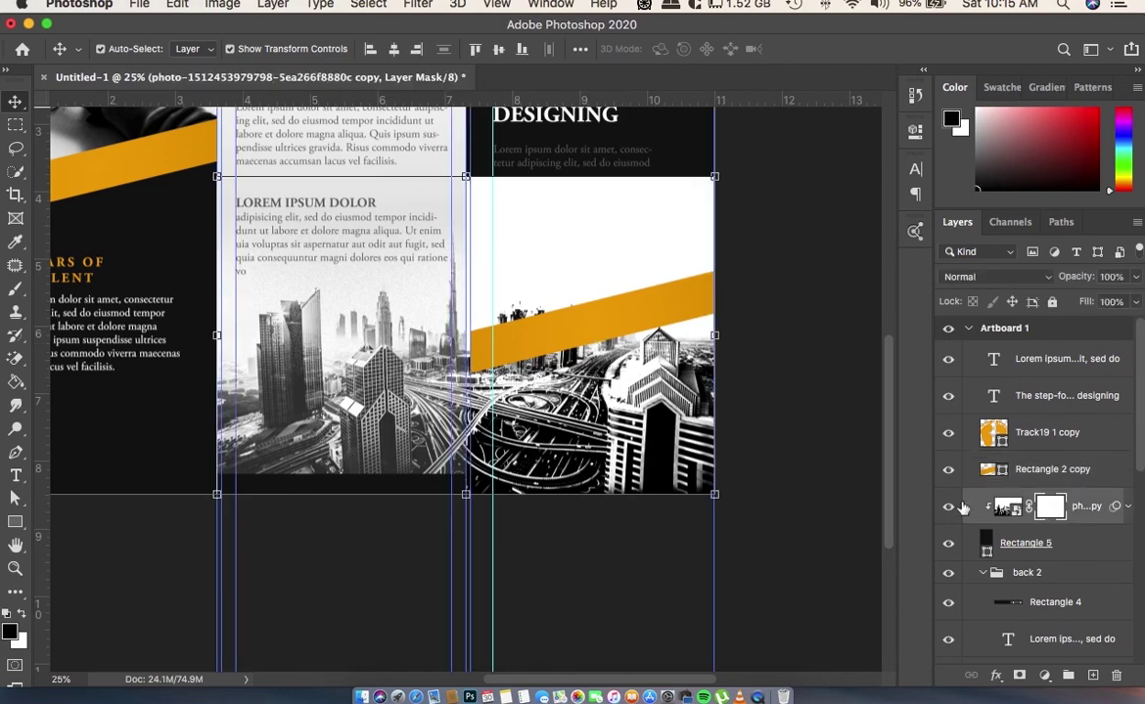
- Paint black on the photo's mask with a Normal 175 px brush to hide the sky above the stripe
key("l")
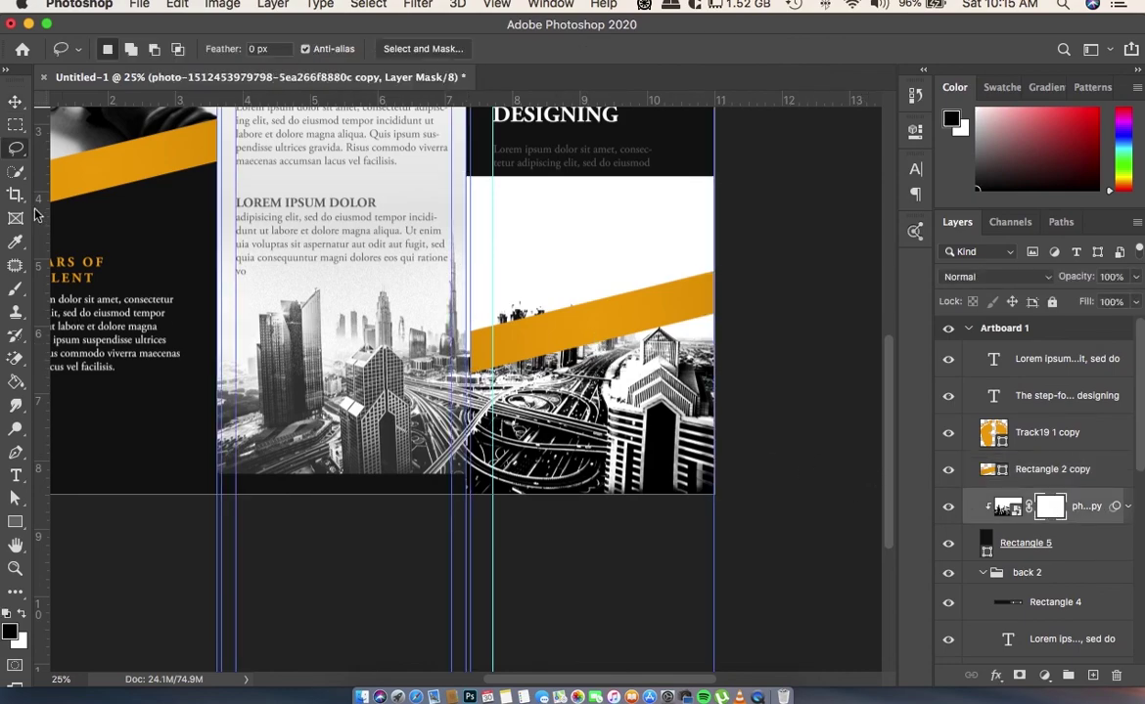
right_click(16, 149)
left_click(65, 152)
key("b")
left_click_drag(685, 203, 704, 196)
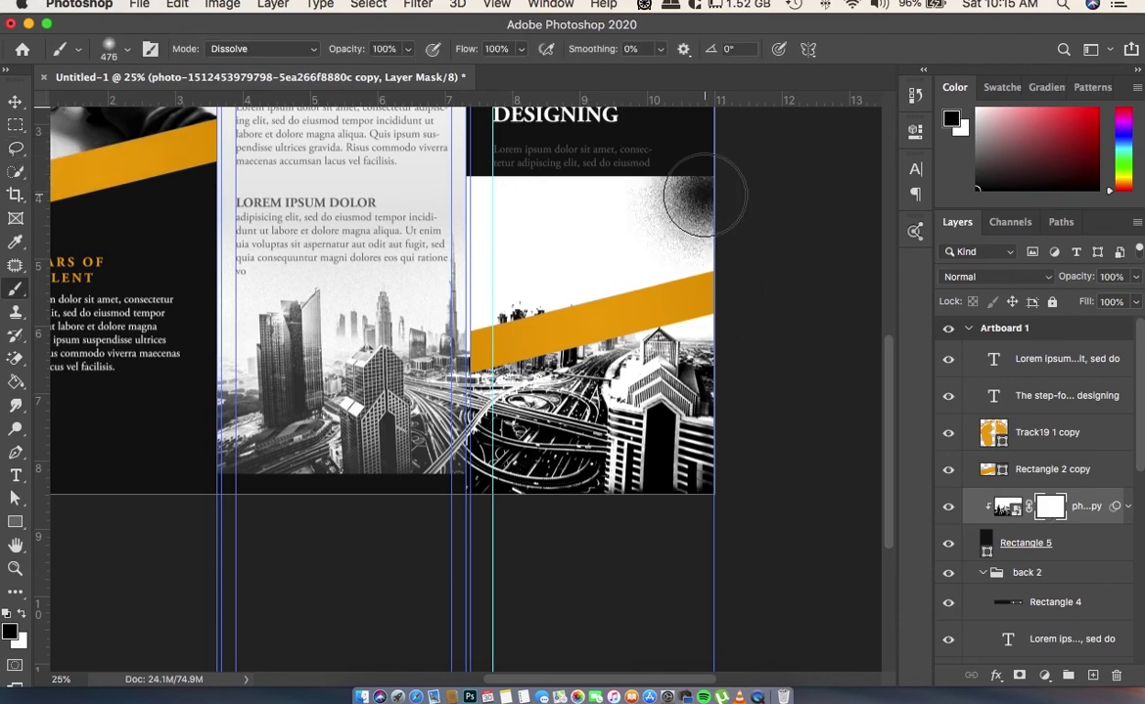
left_click(284, 48)
left_click(273, 34)
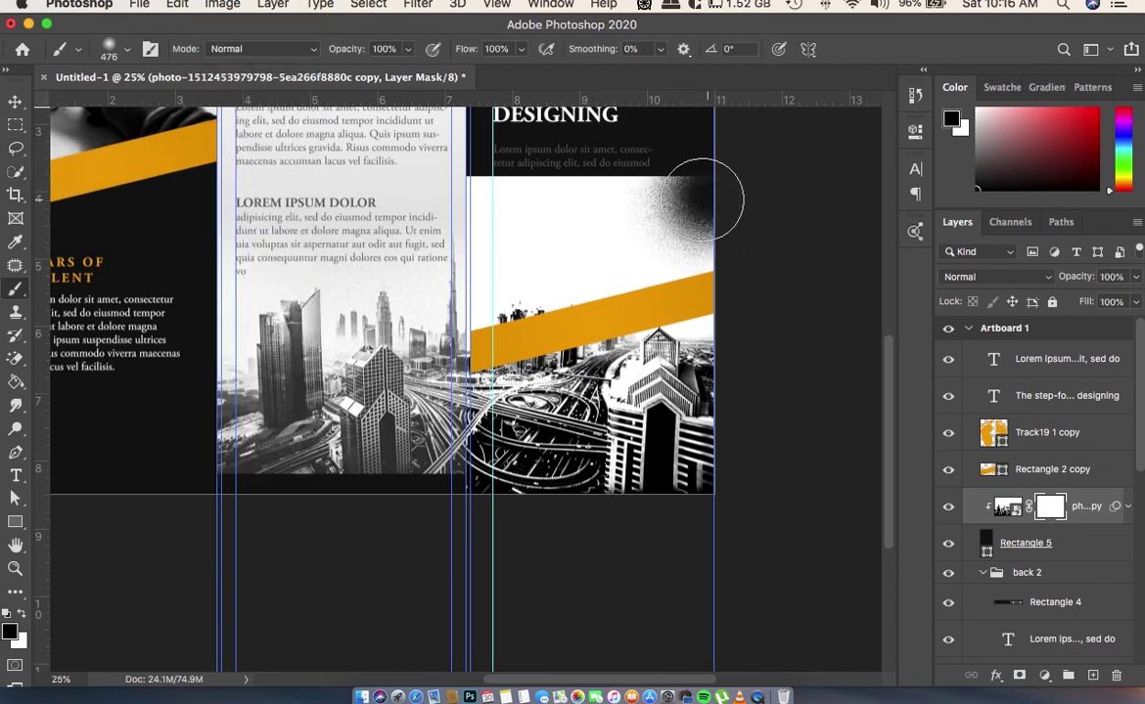
mouse_move(702, 200)
left_mouse_down()
mouse_move(557, 184)
mouse_move(633, 183)
mouse_move(715, 230)
left_mouse_up()
key("bracketleft")
key("bracketleft")
key("bracketleft")
key("bracketleft")
left_click_drag(702, 280, 525, 307)
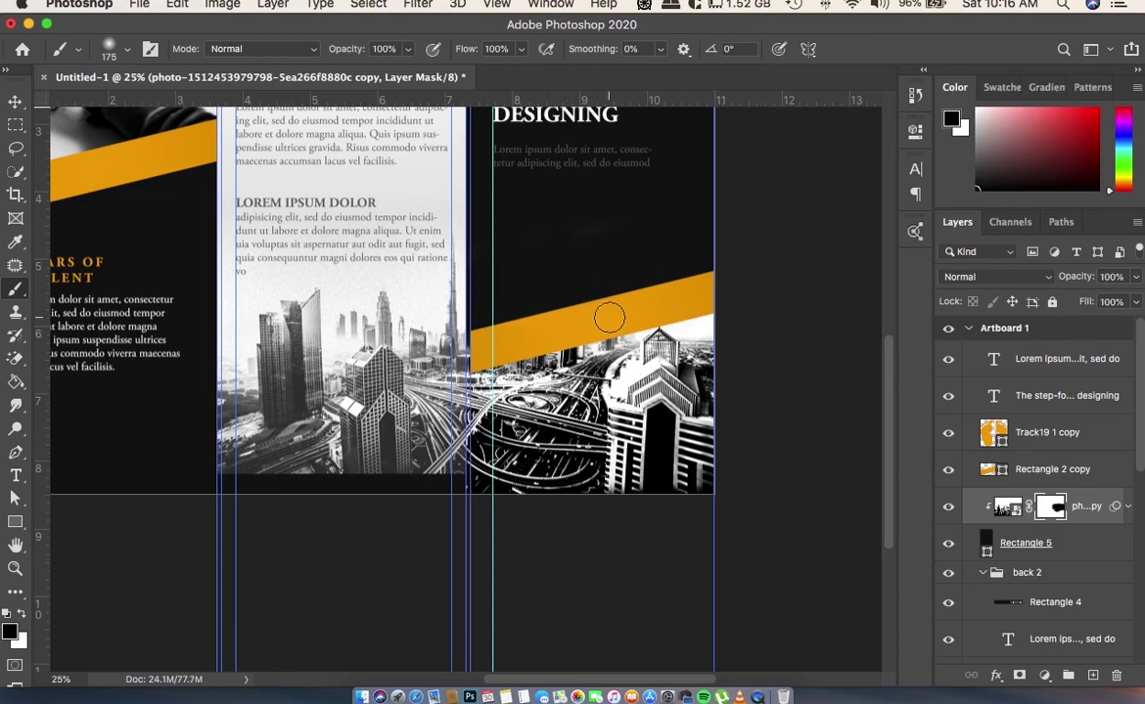
key("a")
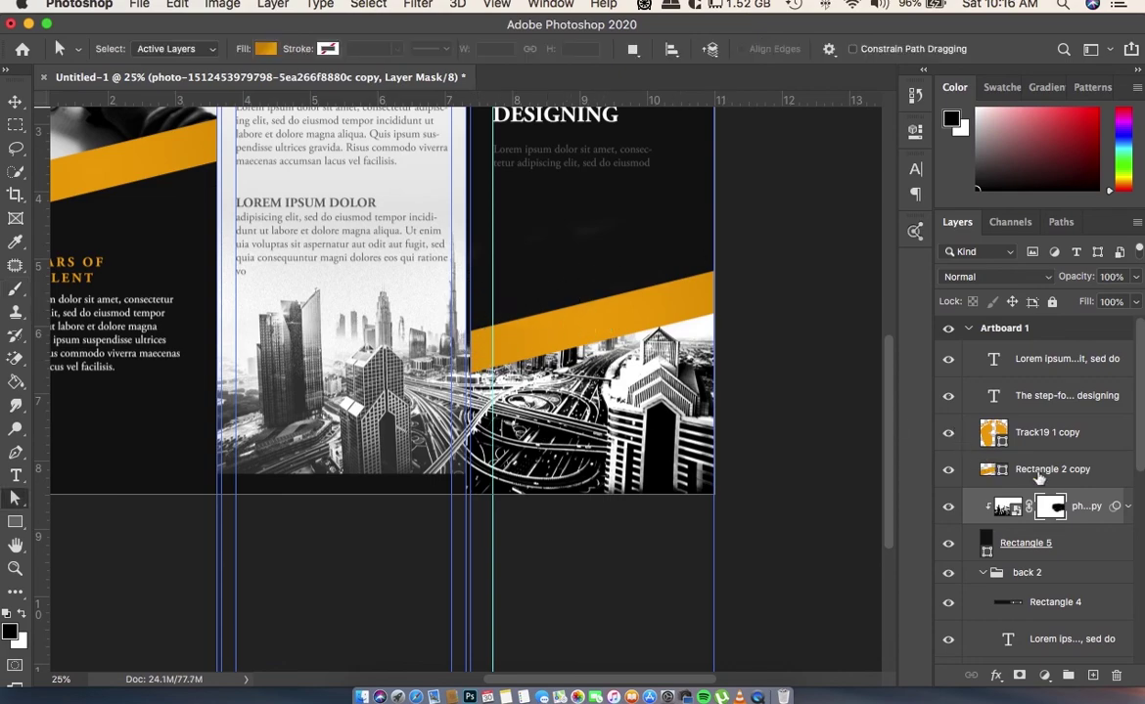
- Drag the Rectangle 2 copy stripe's lower-left corner left and down past the panel's left edge
left_click(1039, 470)
key("super+plus")
key("super+plus")
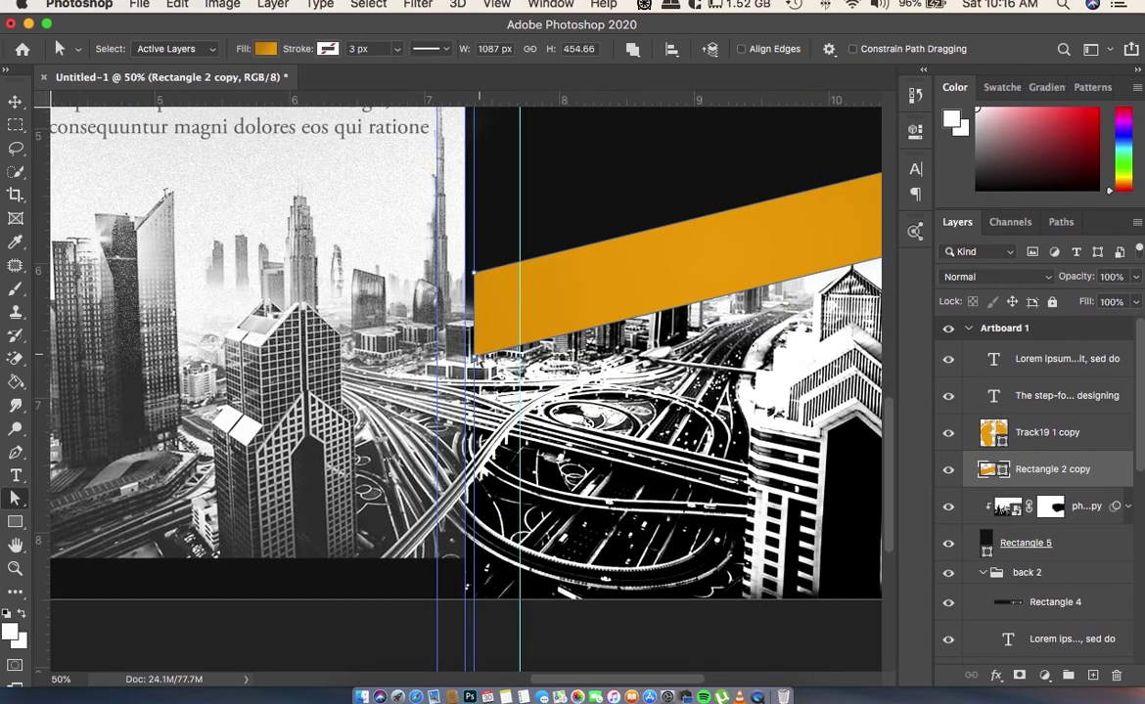
left_click_drag(474, 352, 468, 359)
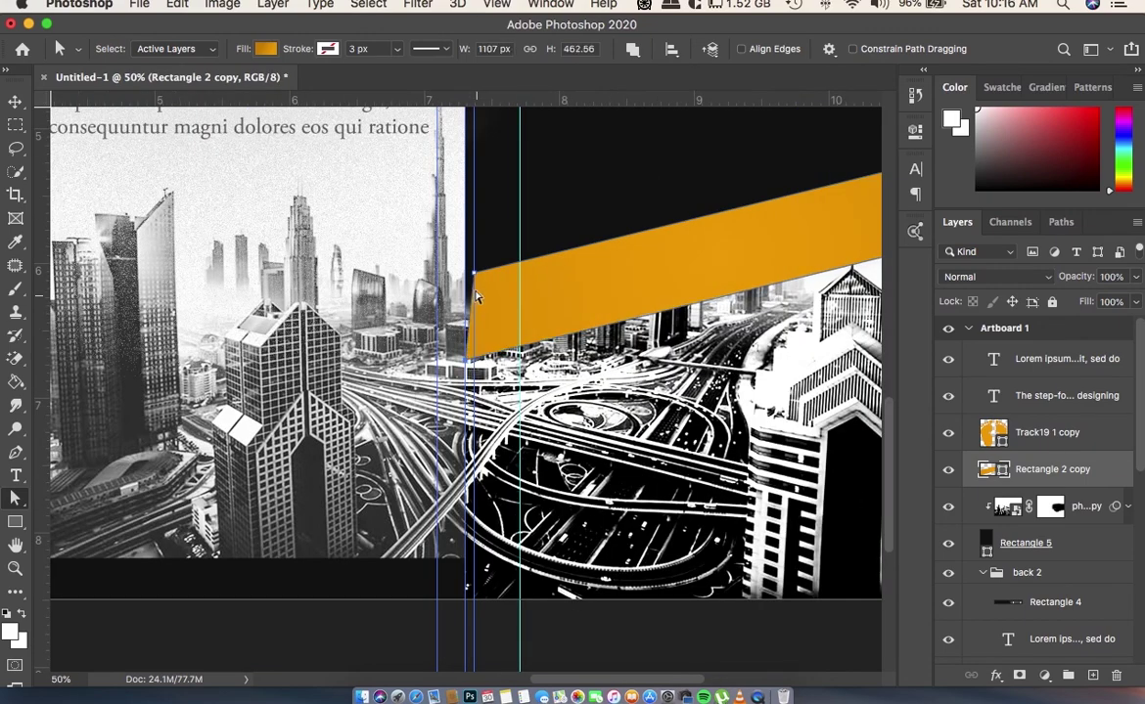
scroll(529, 309, "right", 5)
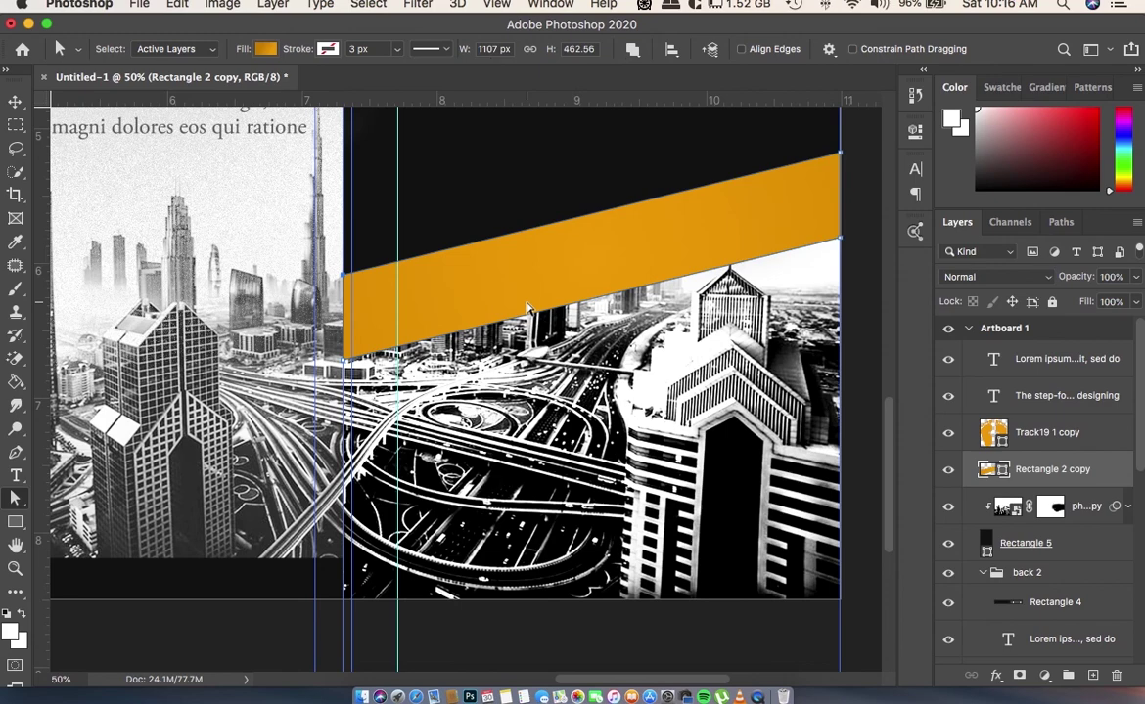
scroll(553, 338, "right", 3)
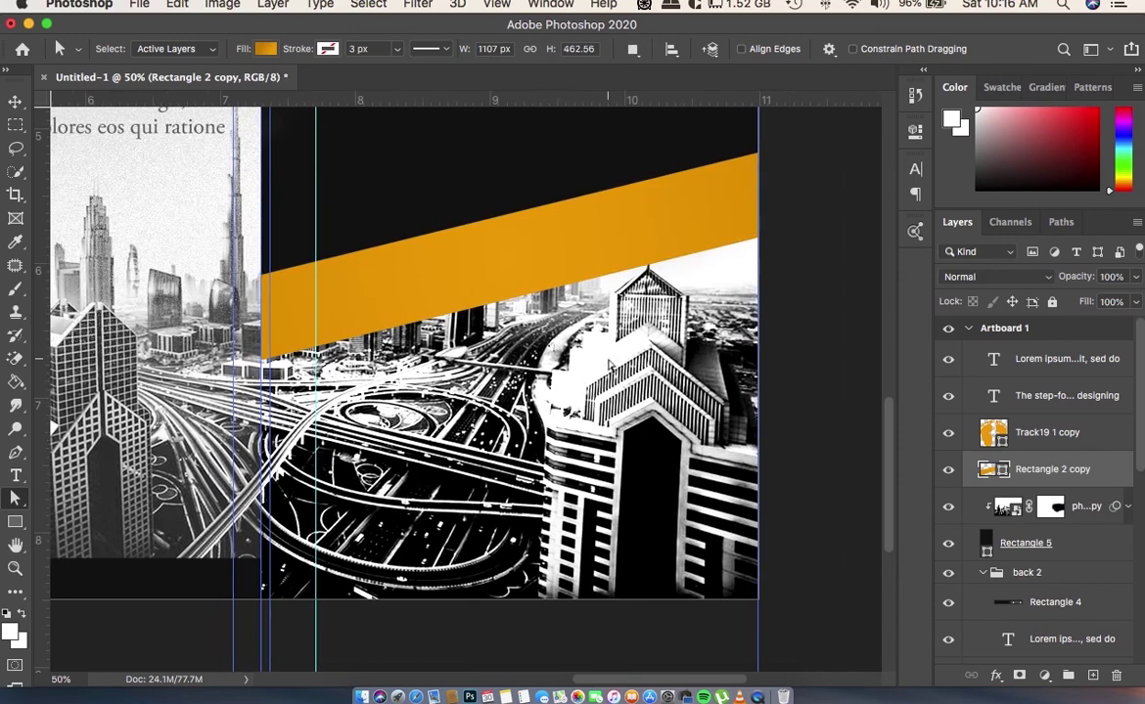
key("super+minus")
key("super+minus")
key("super+minus")
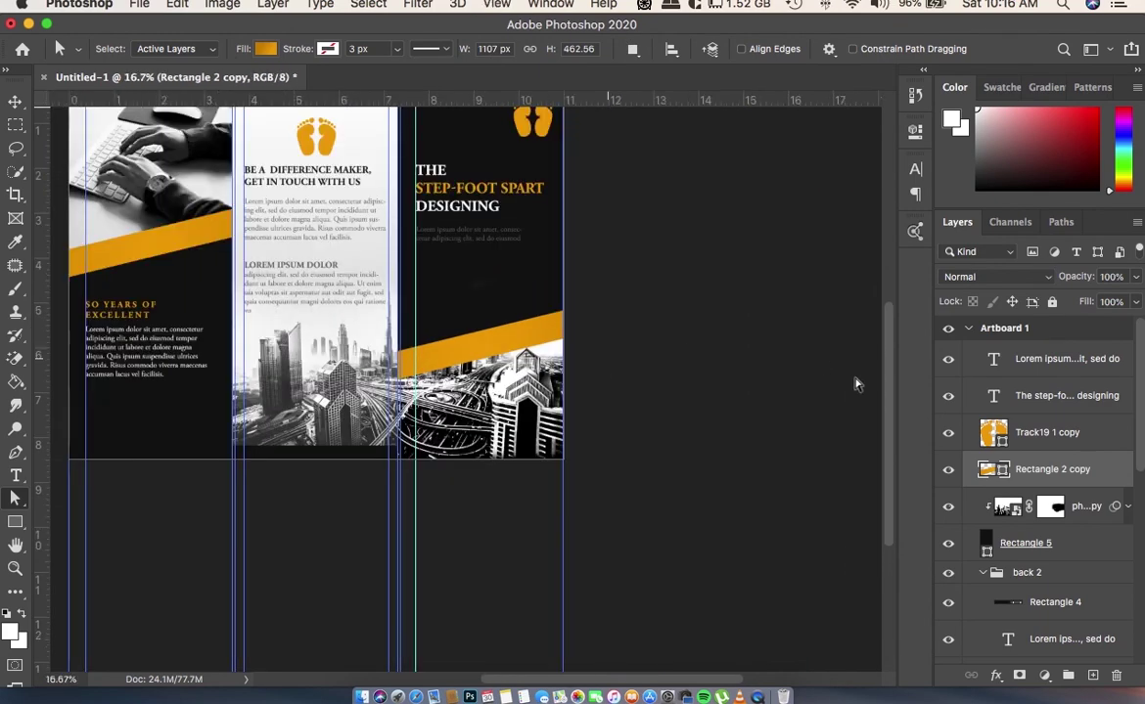
left_click(1073, 511)
- Set the city photo layer's blend mode to Color Dodge and its opacity to 50%
left_click(984, 285)
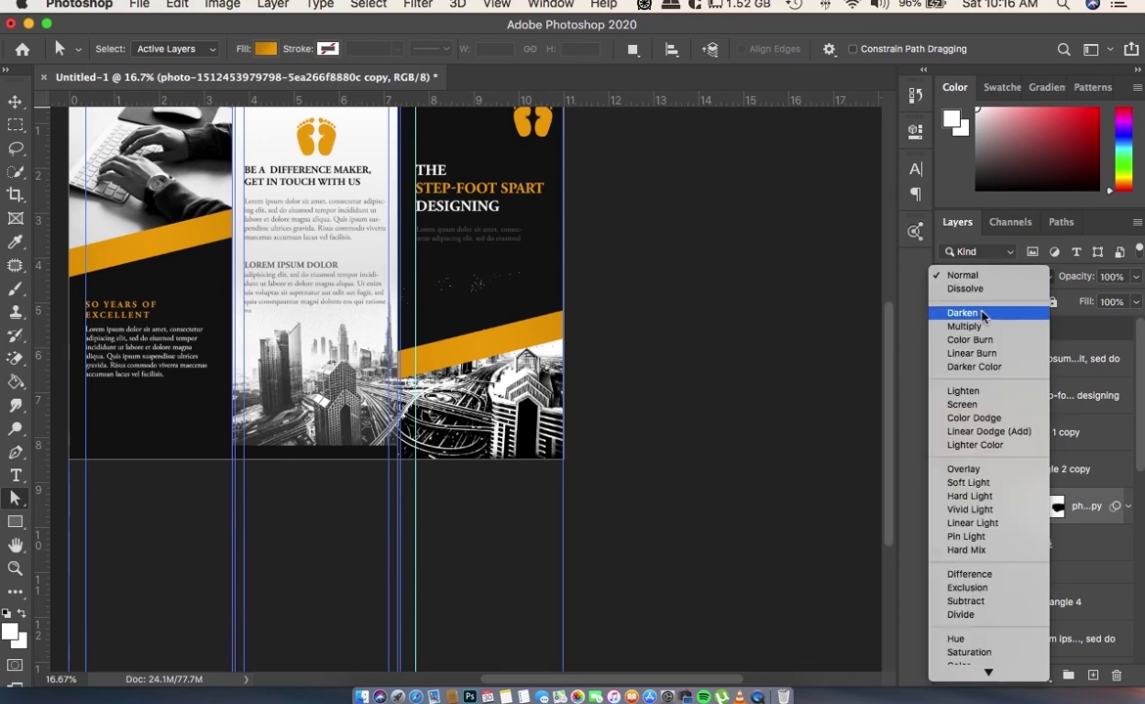
left_click(990, 418)
left_click(15, 101)
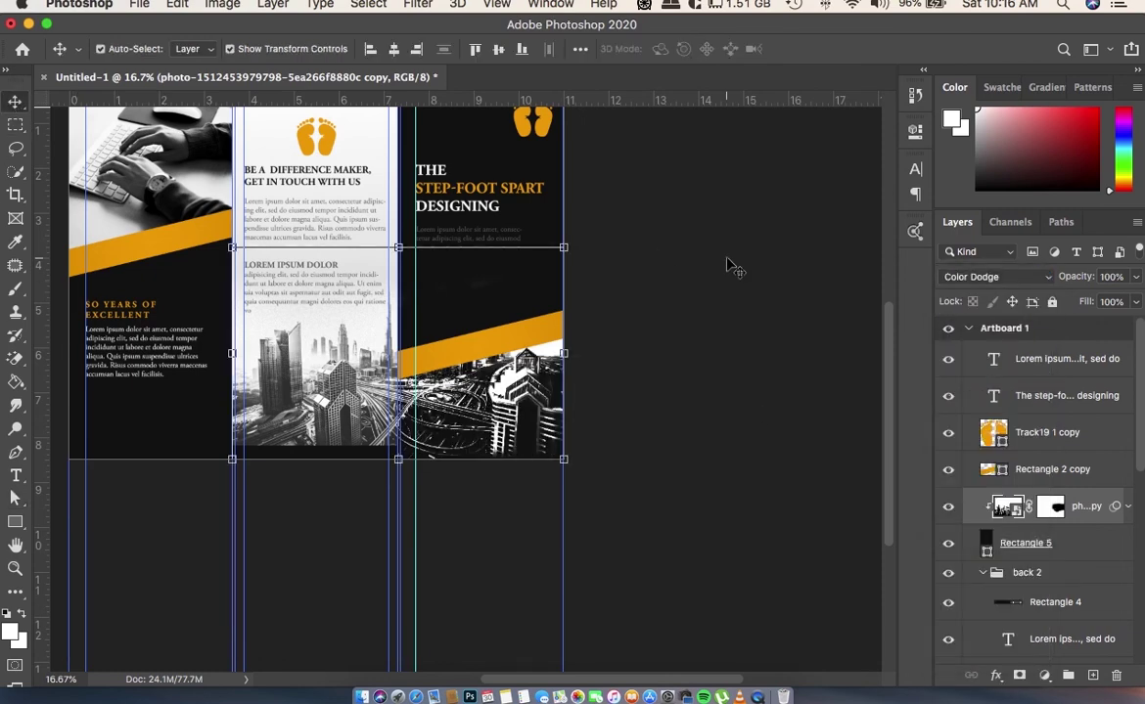
left_click(729, 266)
scroll(736, 274, "up", 2)
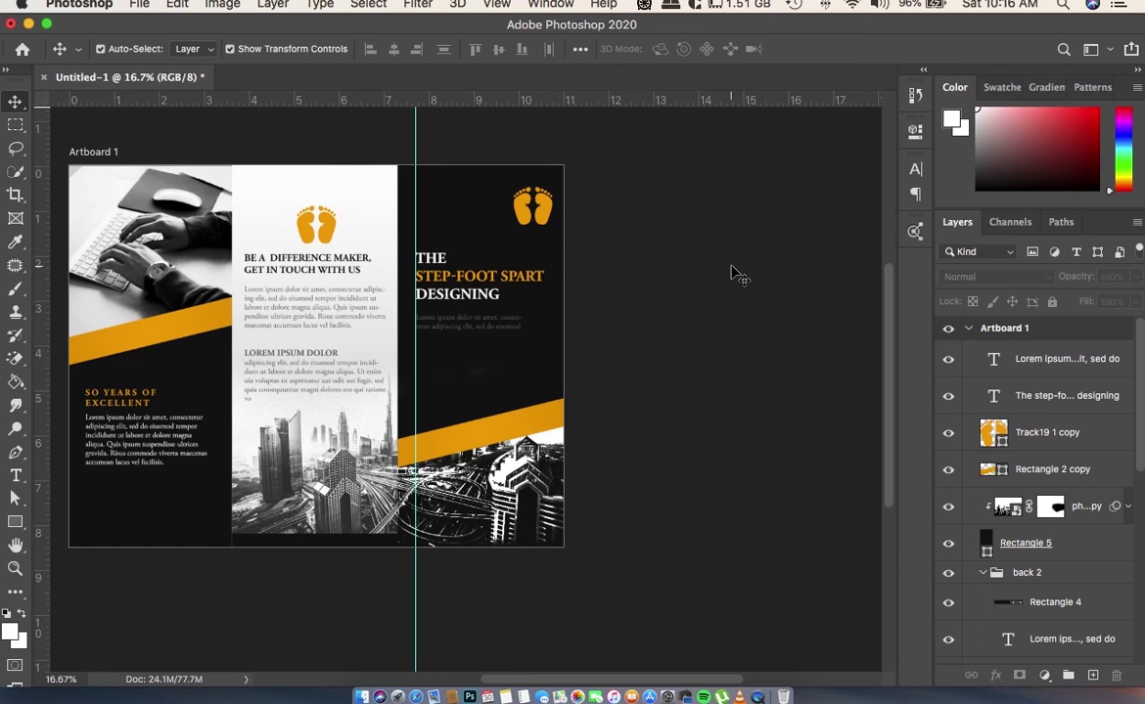
left_click(1055, 520)
left_click(1103, 278)
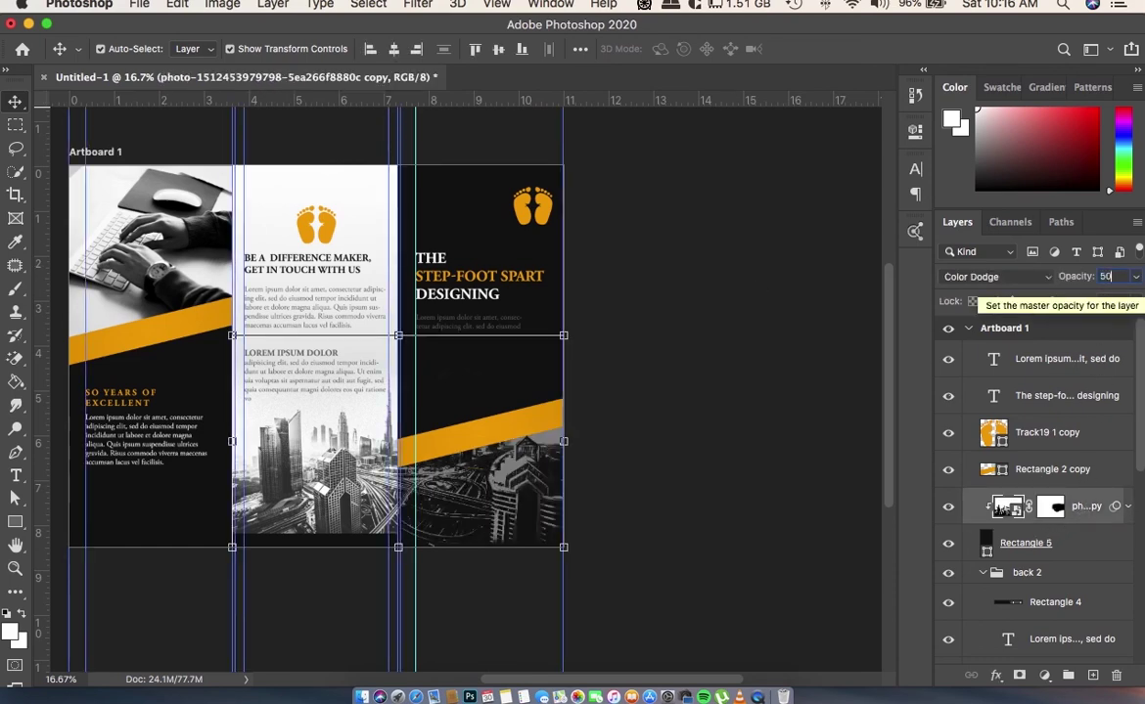
left_click(687, 557)
scroll(690, 560, "up", 2)
scroll(688, 560, "right", 2)
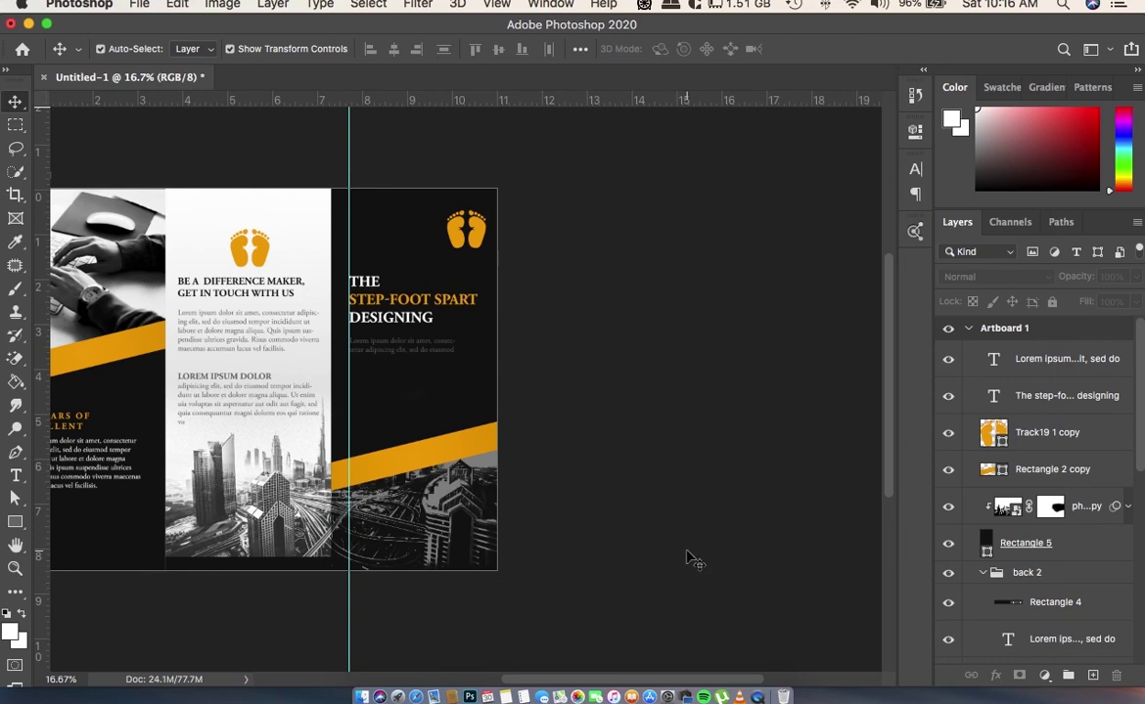
- Pan the canvas and open, then dismiss, the ruler measurement unit choices
scroll(688, 560, "left", 10)
right_click(556, 99)
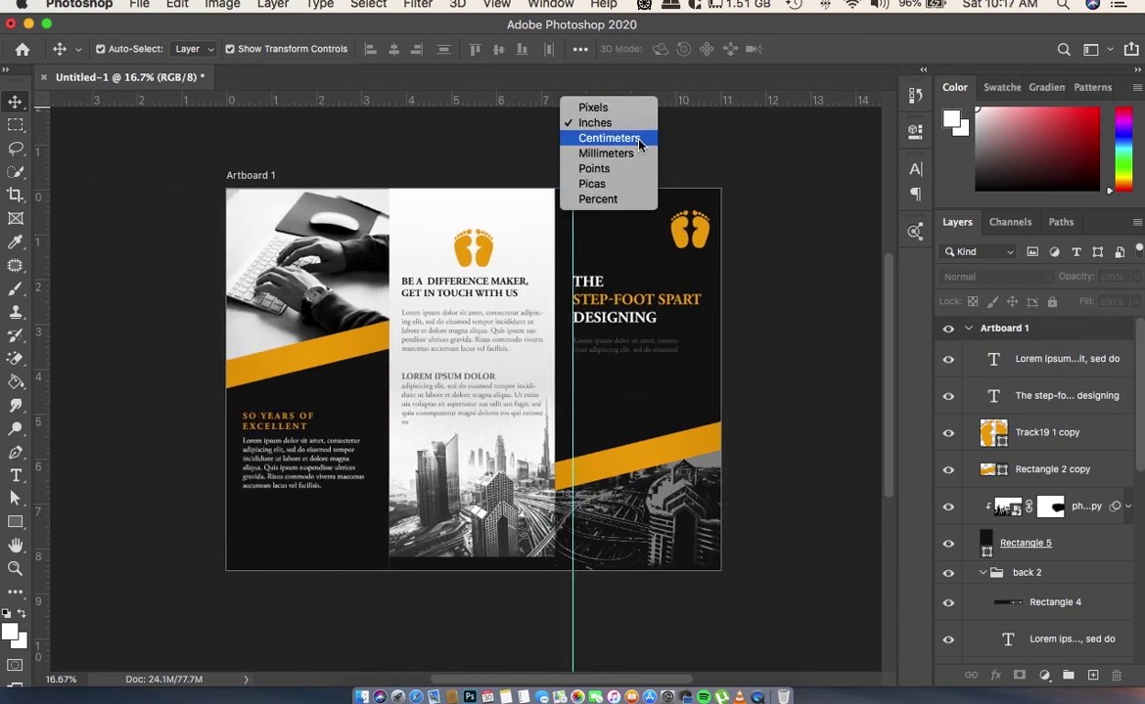
left_click(437, 95)
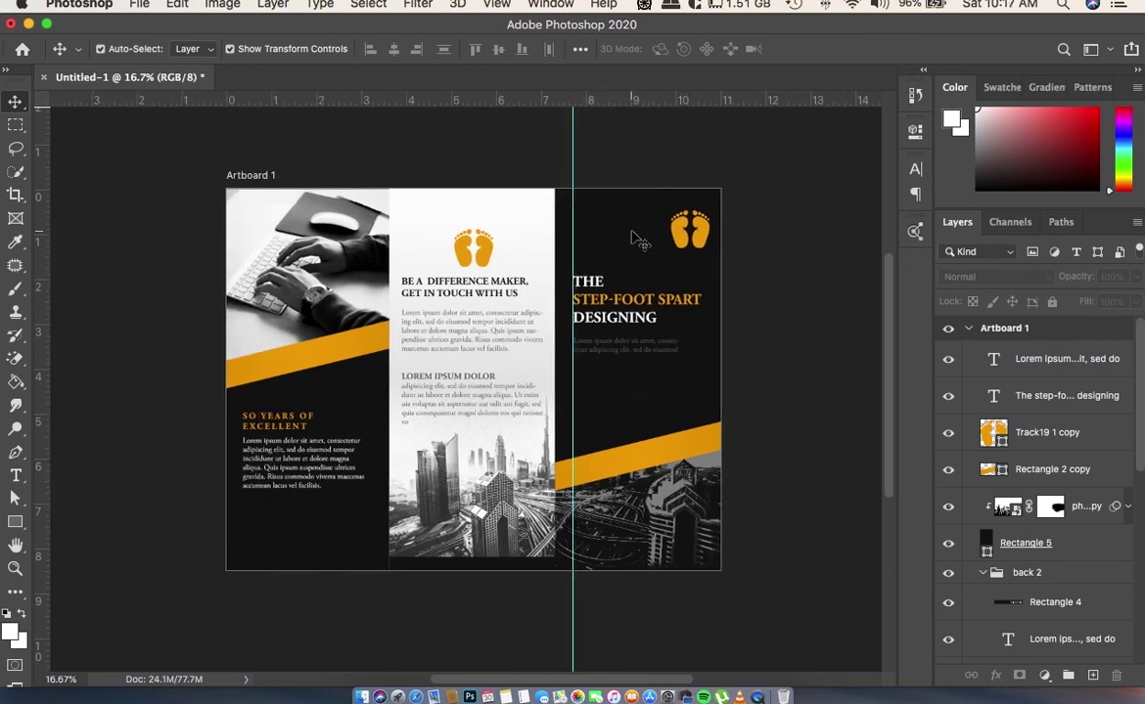
left_click(587, 244)
scroll(562, 147, "right", 1)
scroll(562, 146, "down", 1)
- Remove every guide with View > Clear Guides and deselect Rectangle 5
right_click(558, 149)
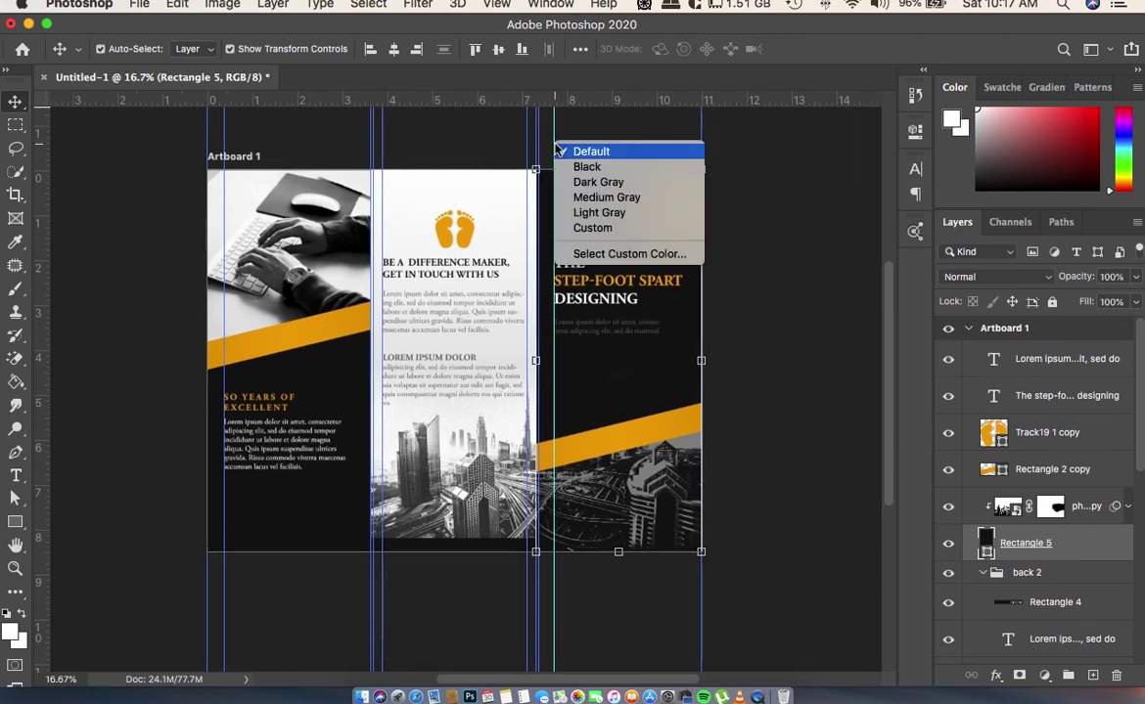
left_click(496, 4)
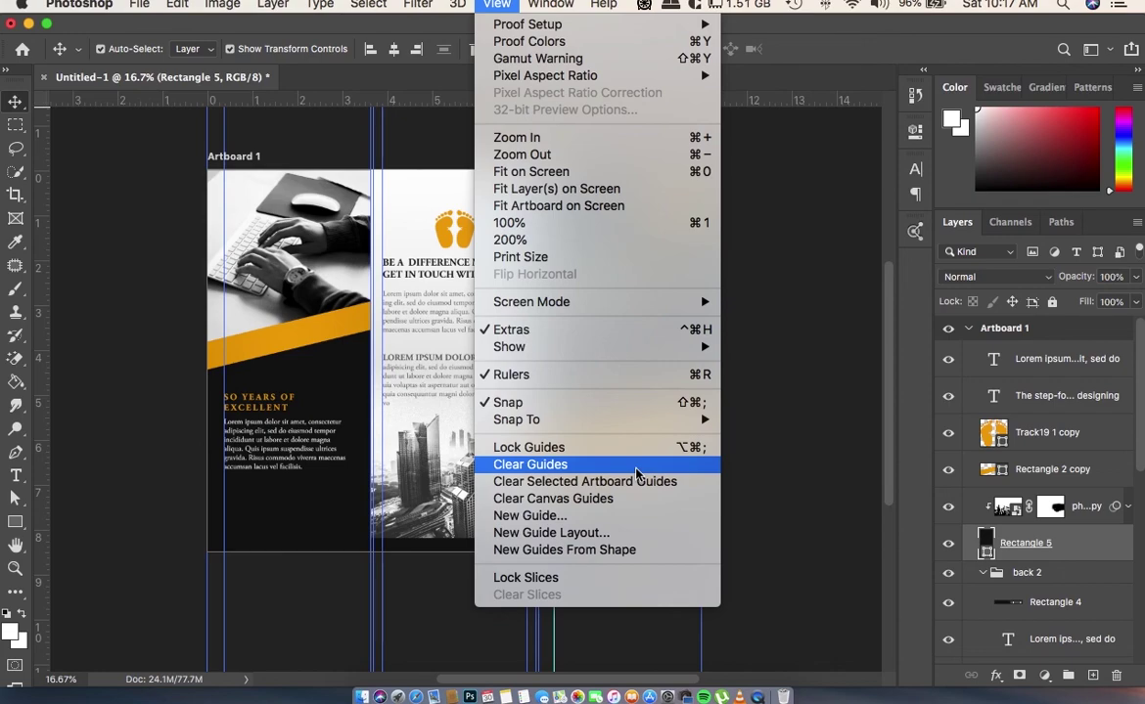
left_click(580, 465)
left_click(711, 483)
scroll(719, 489, "right", 2)
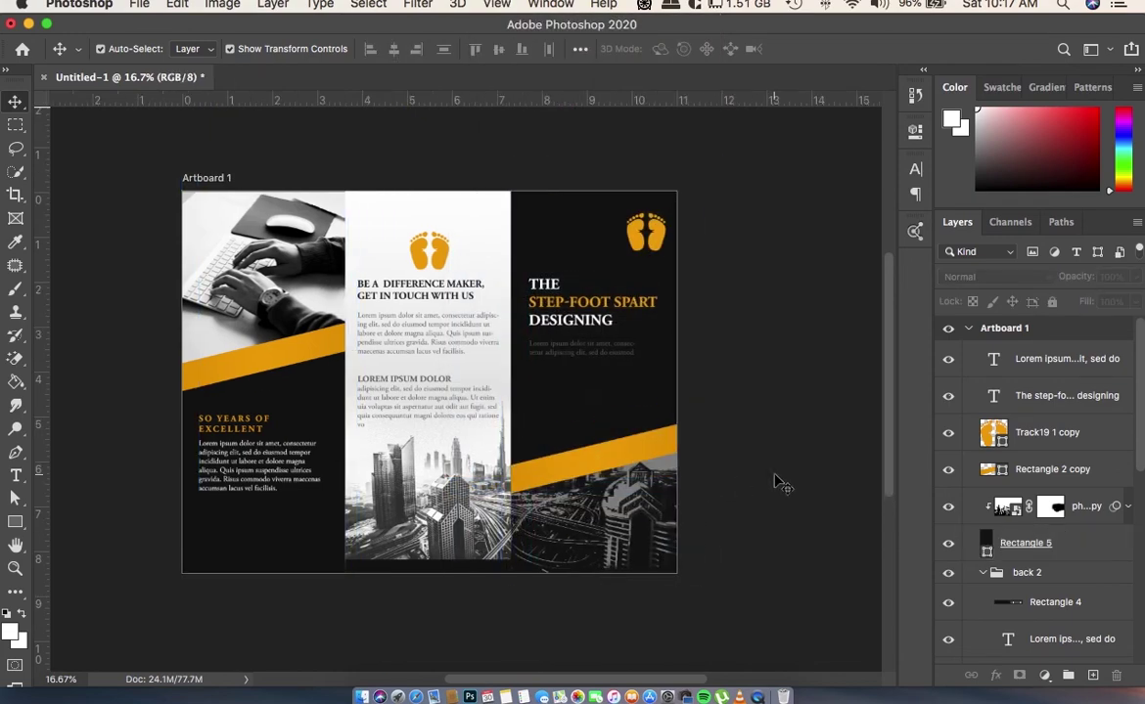
scroll(719, 489, "right", 4)
scroll(719, 494, "up", 3)
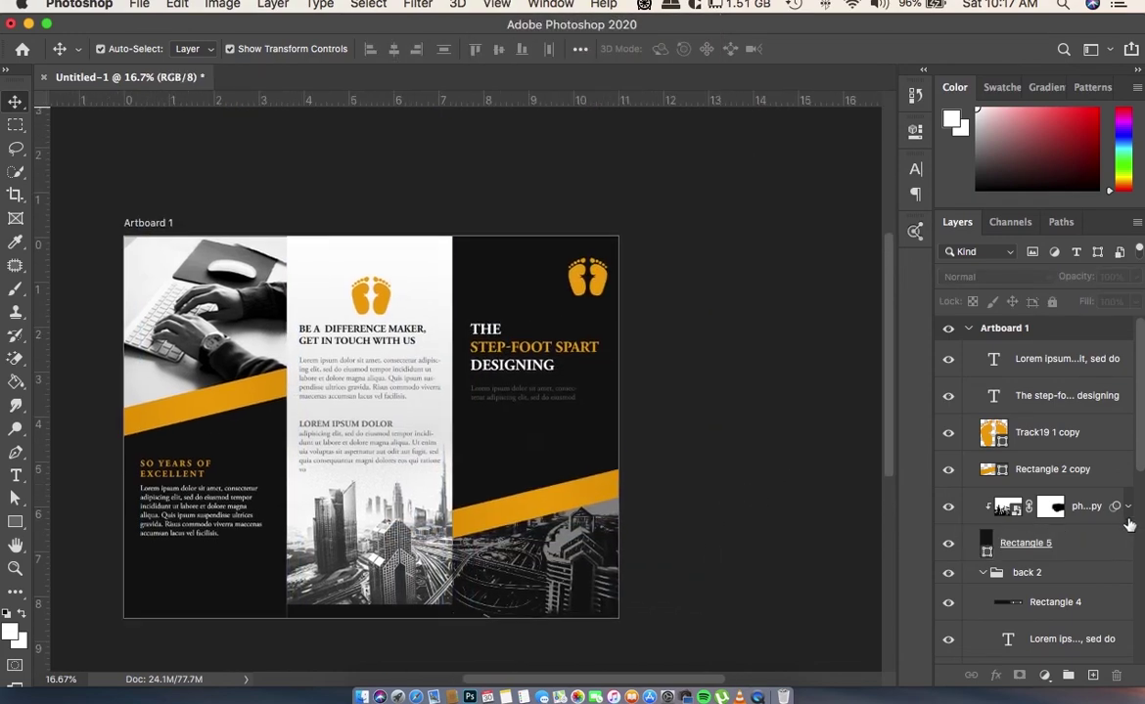
- Select the top Lorem ipsum text layer and collapse the back 2 and back 1 groups
left_click(1066, 362)
scroll(1071, 391, "down", 3)
scroll(1074, 416, "down", 2)
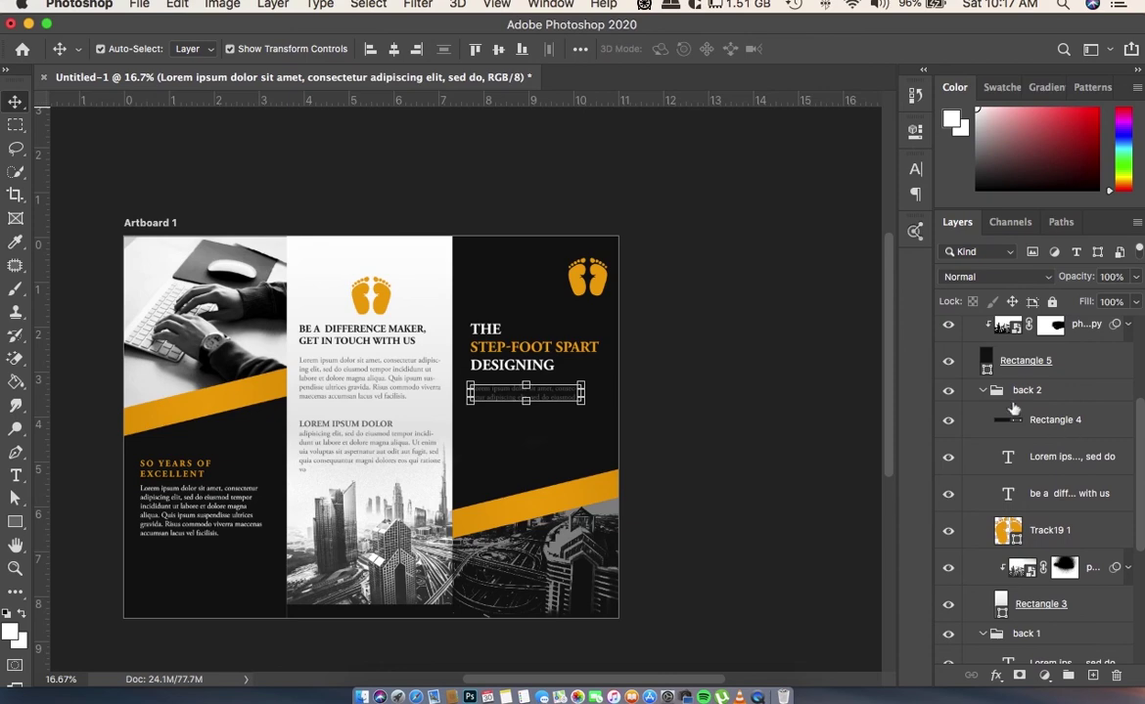
left_click(983, 391)
left_click(984, 414)
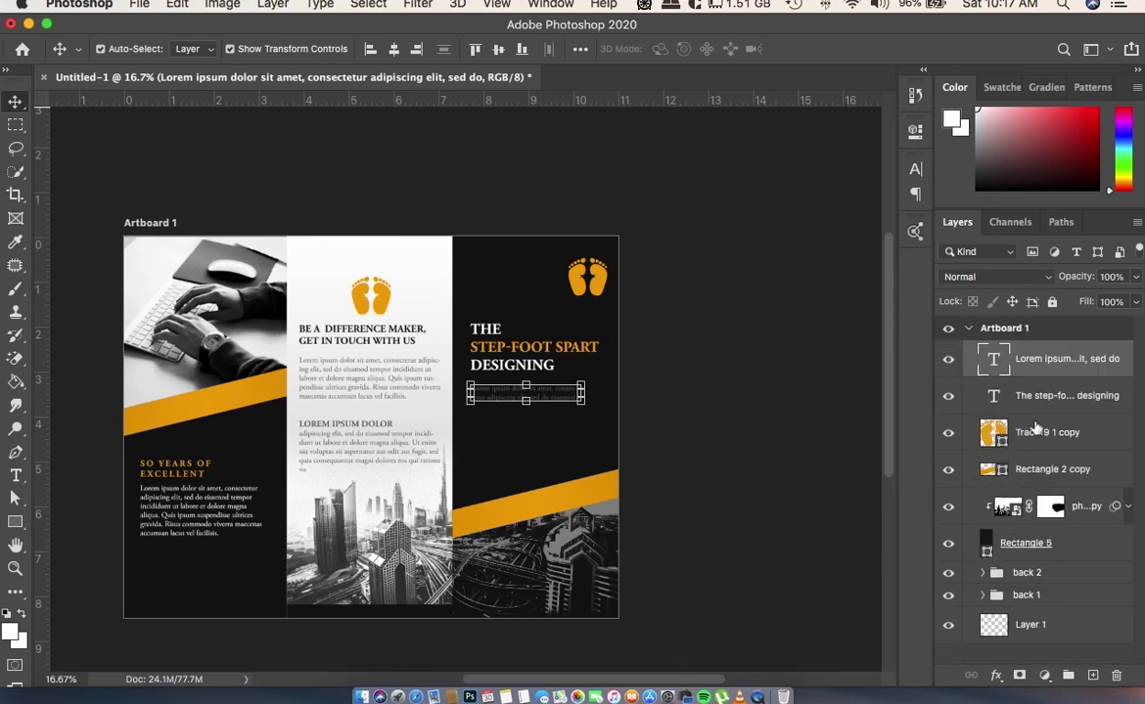
- Select the third-panel layers from Lorem ipsum down to Rectangle 5 and group them with Cmd+G
left_click(1058, 468, "shift")
right_click(974, 357)
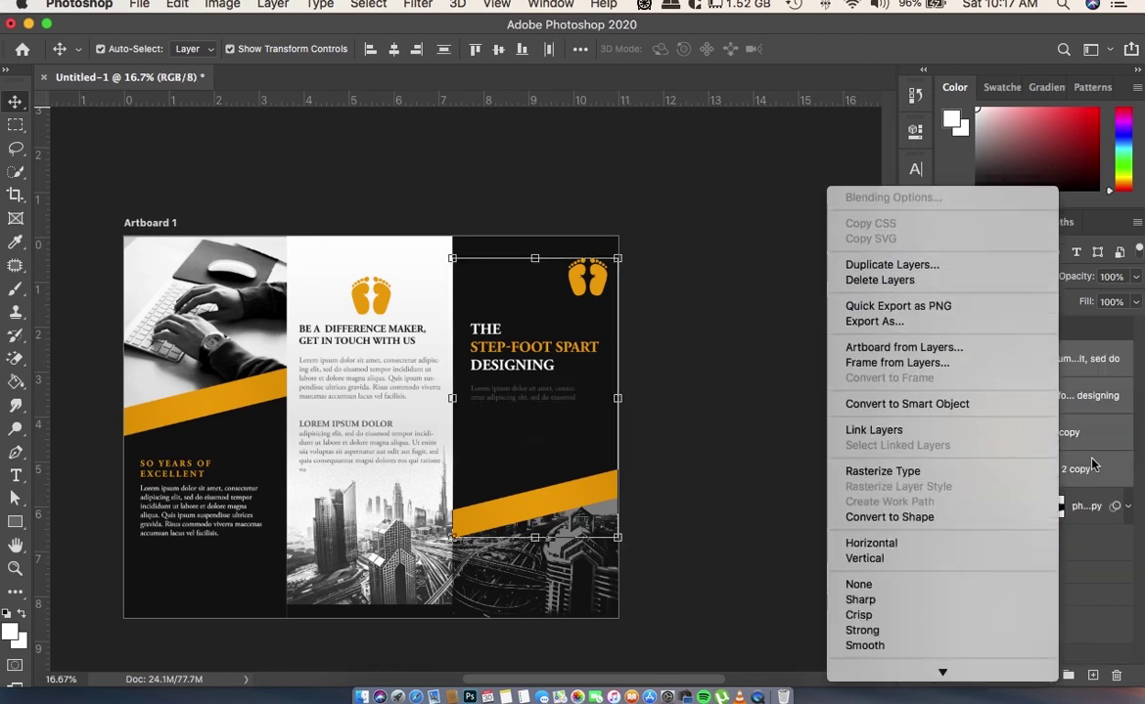
key("Escape")
left_click(1085, 546, "shift")
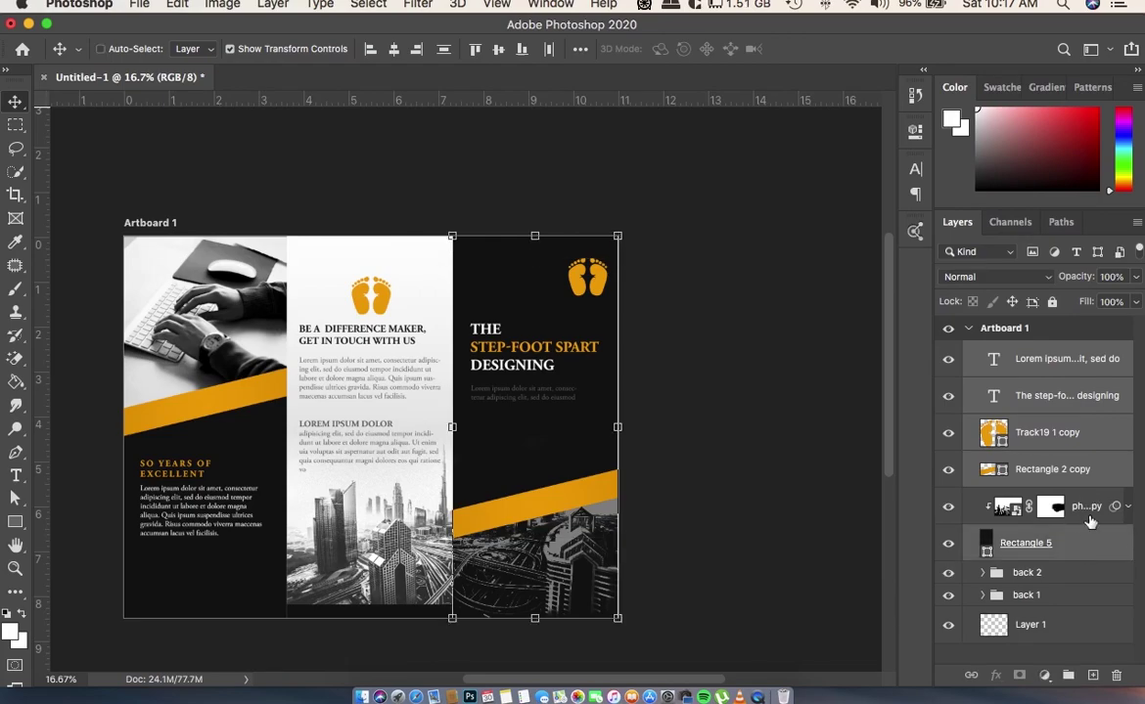
key("super+g")
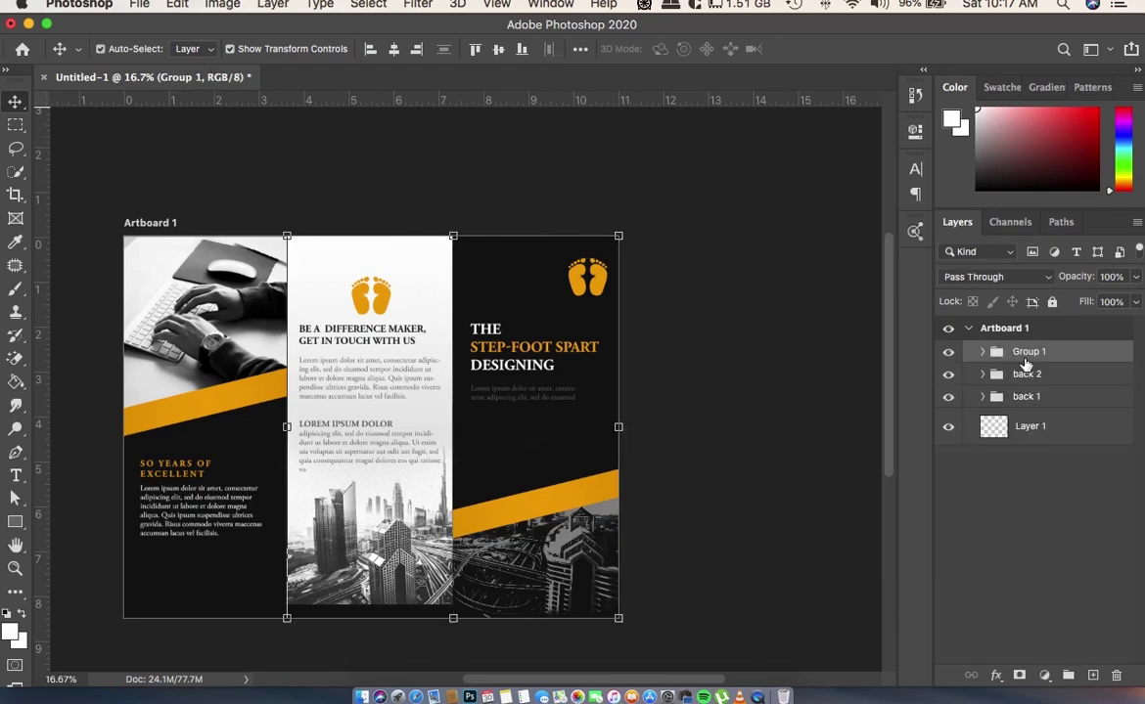